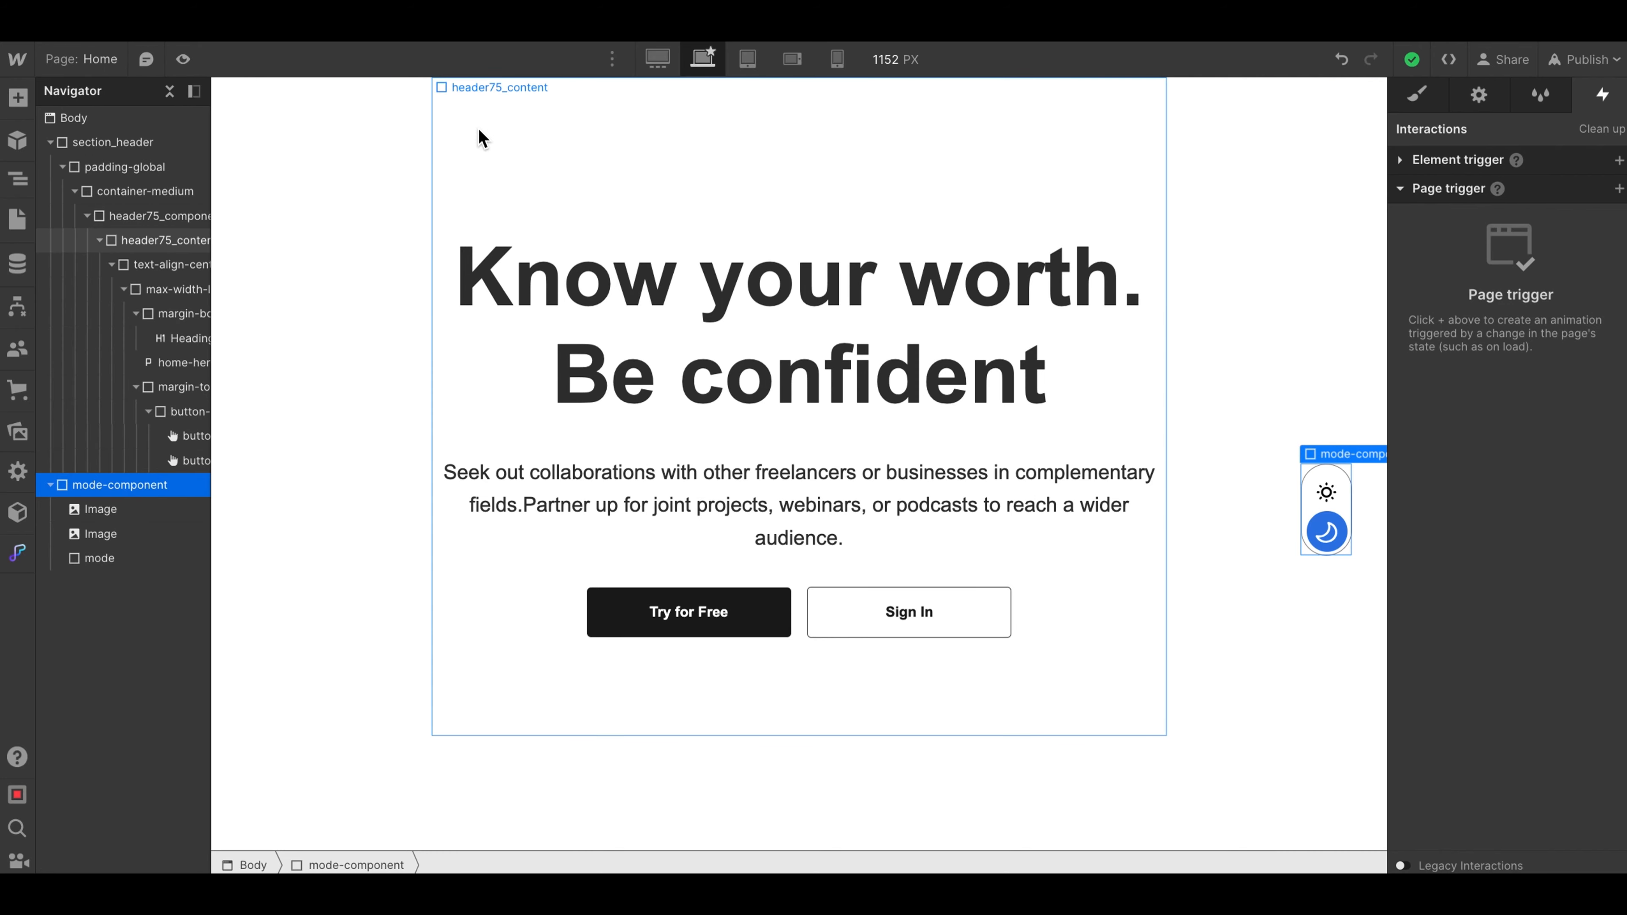
- Preview the Home page's hero section and toggle switch, and return to the design view
left_click(183, 59)
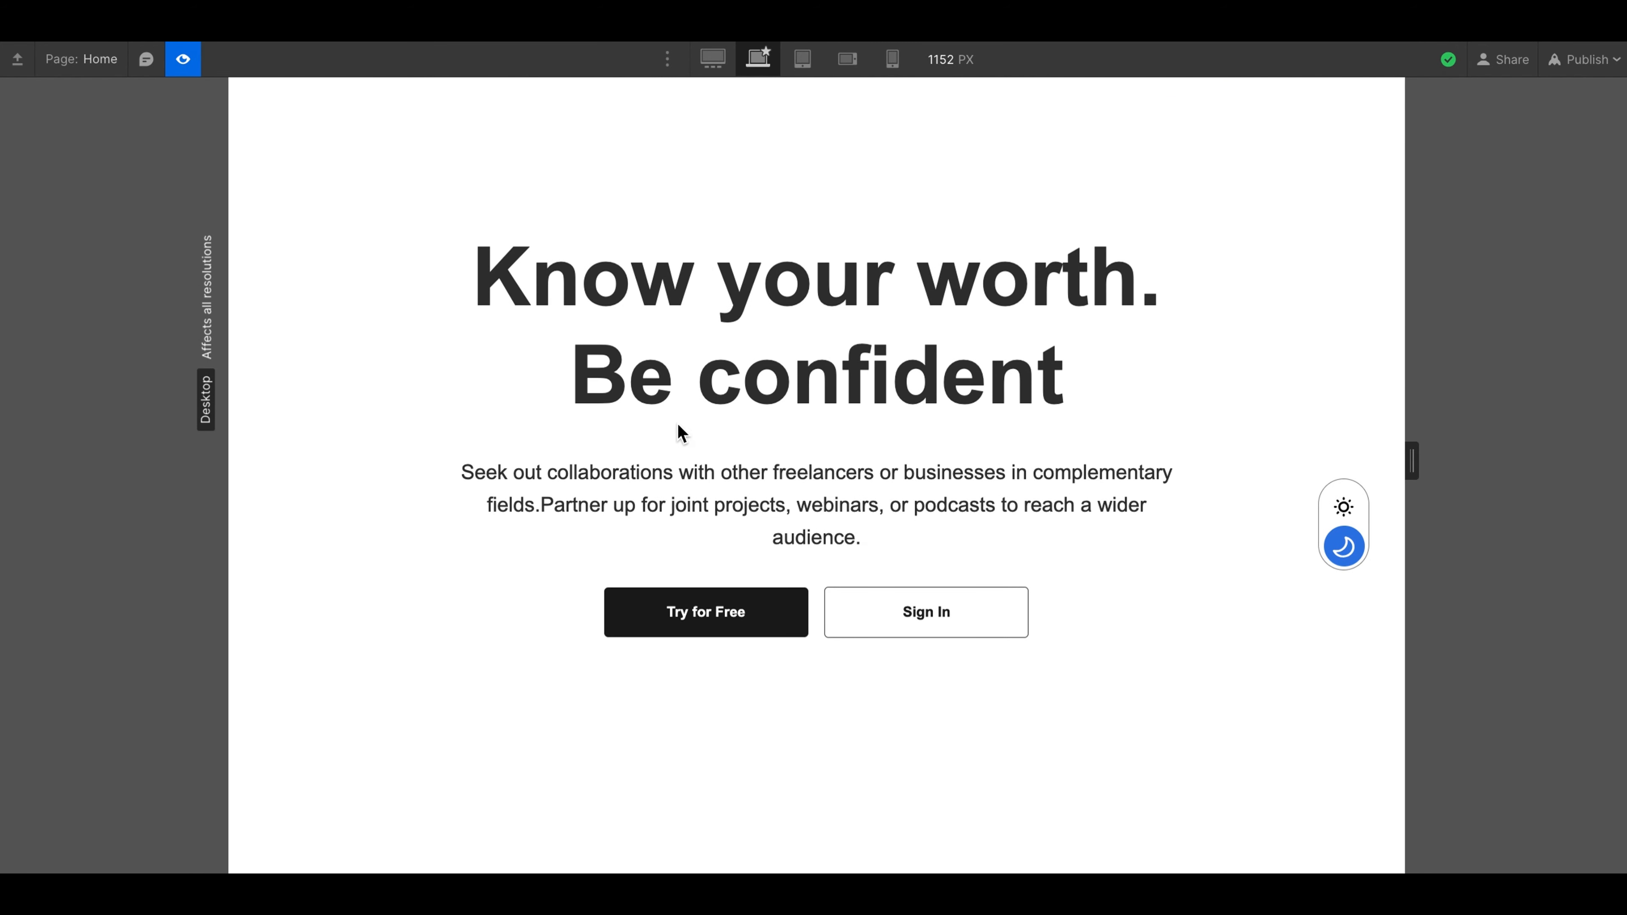
left_click_drag(509, 272, 1065, 626)
left_click(836, 371)
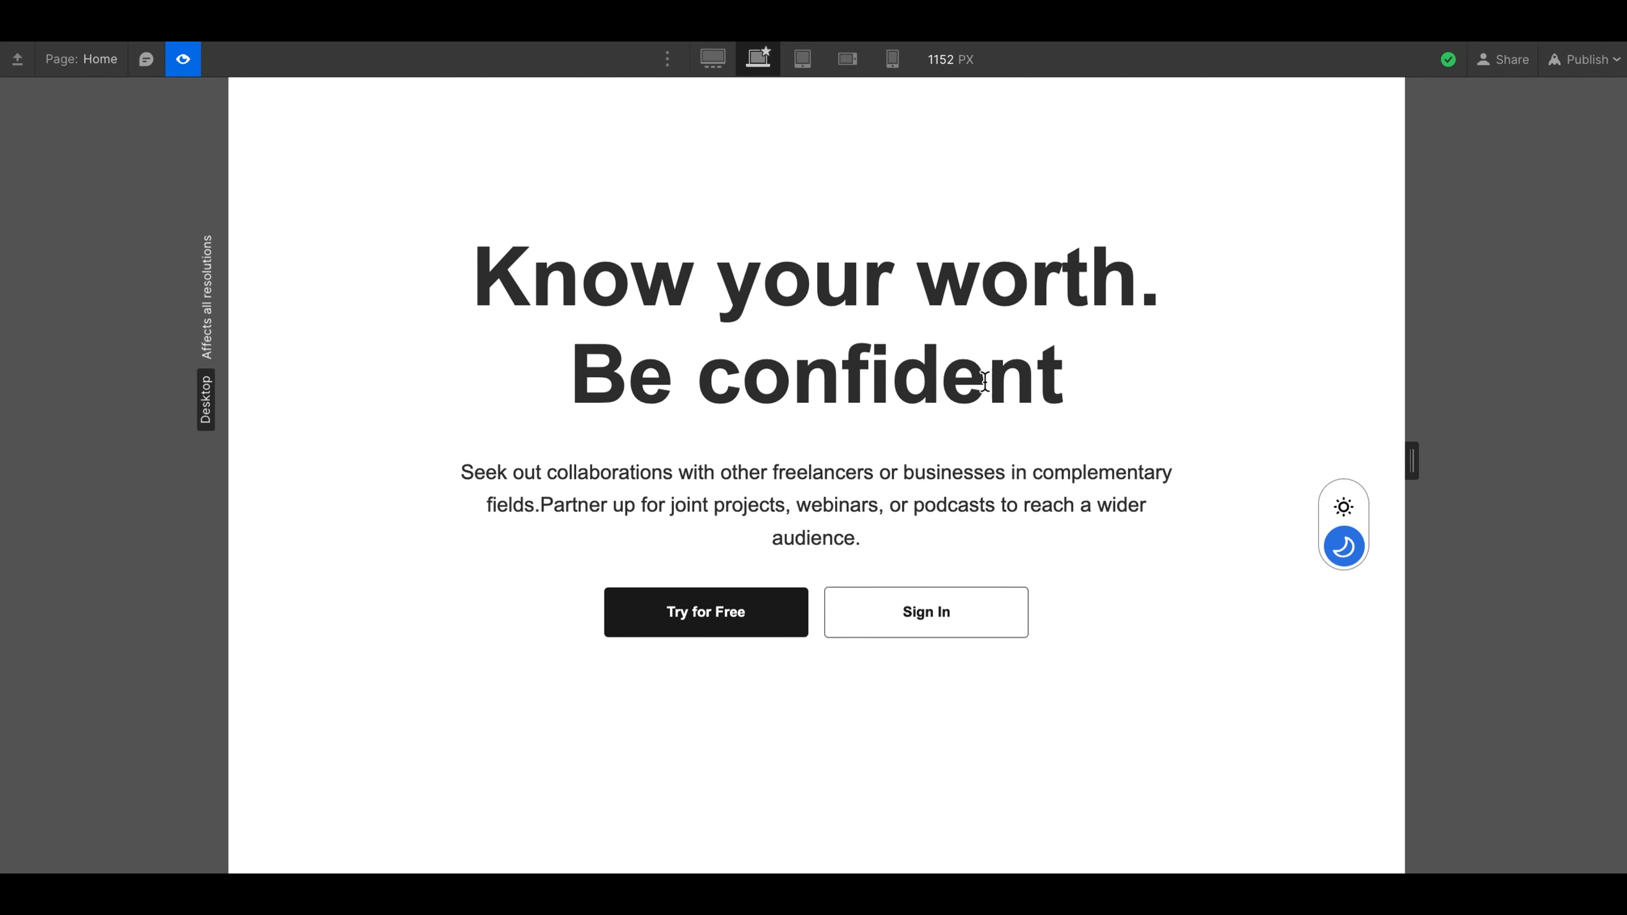
left_click(186, 63)
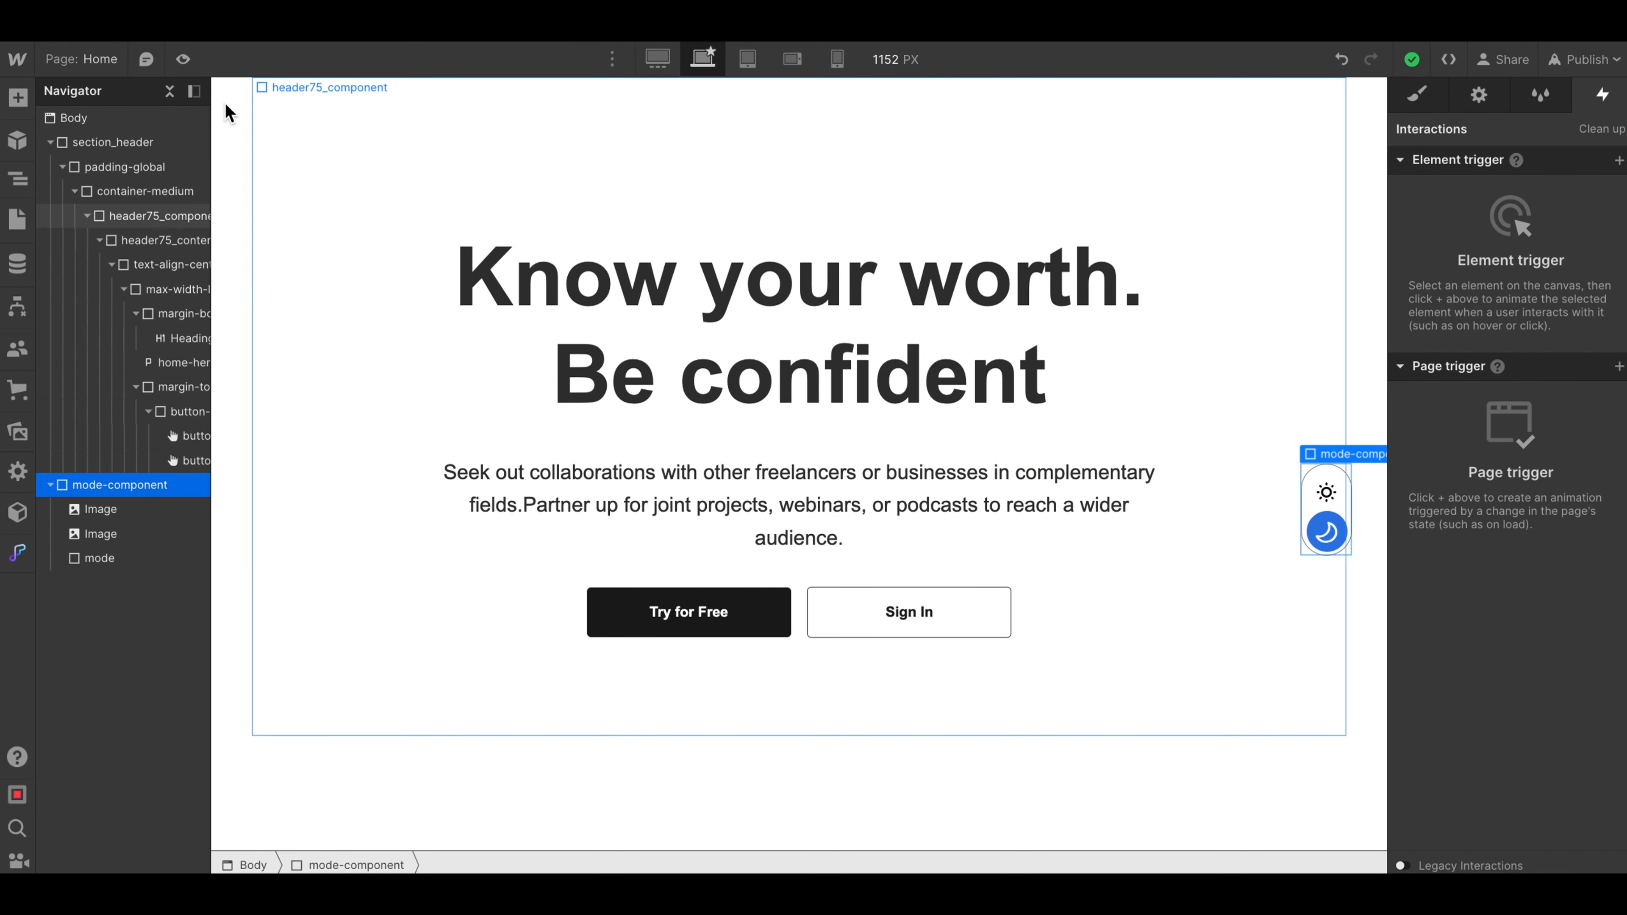
left_click(183, 61)
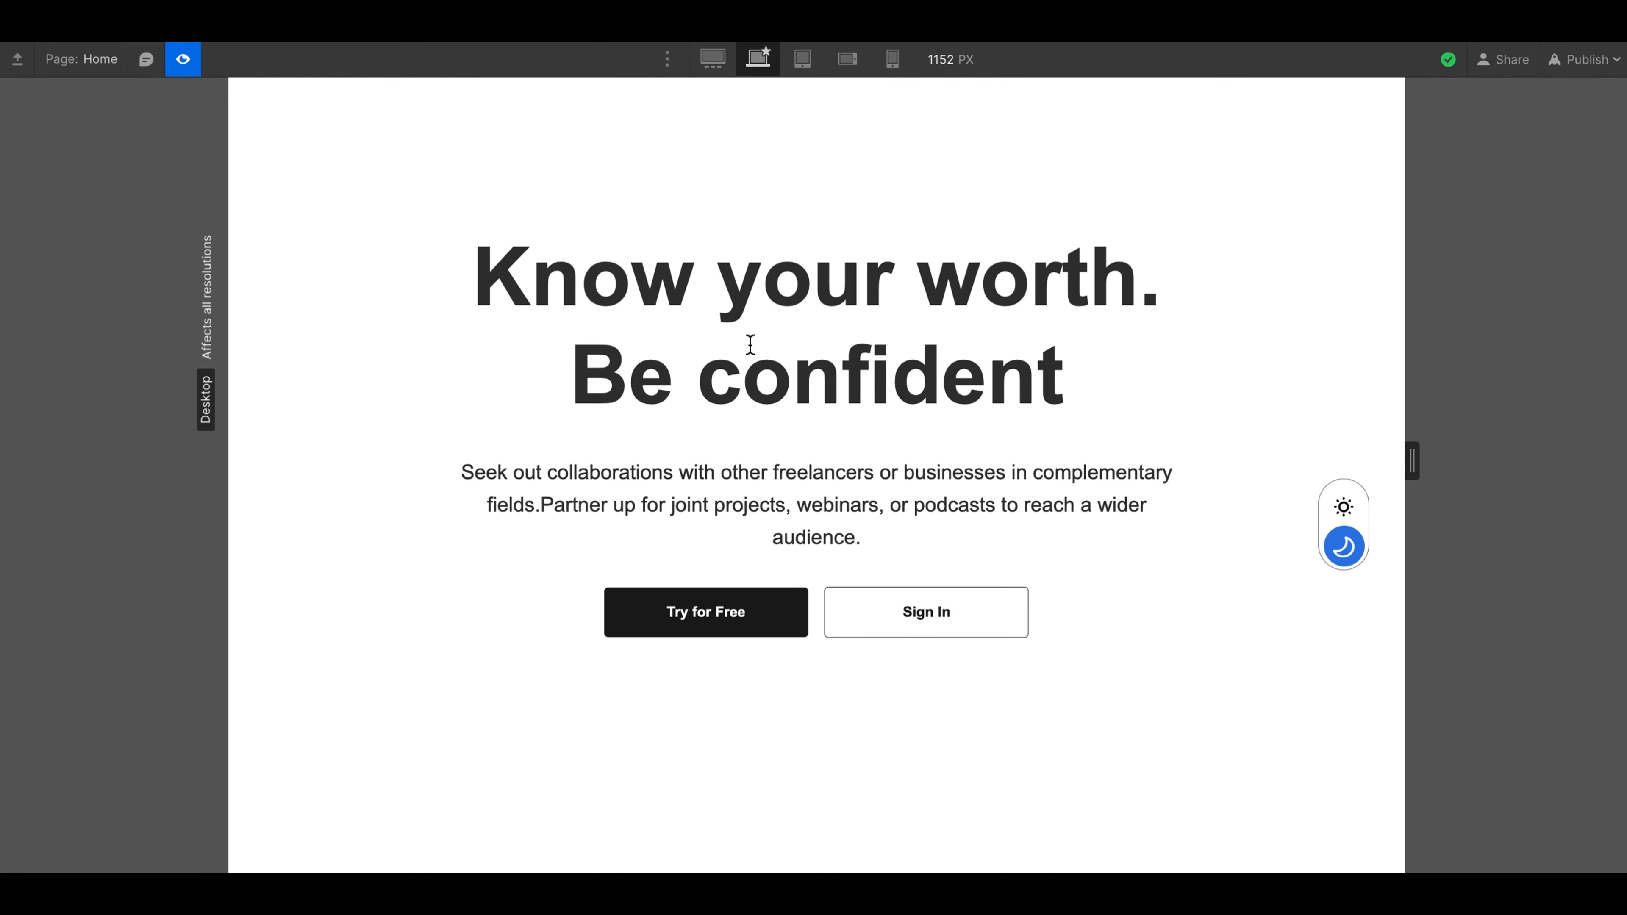
left_click(184, 60)
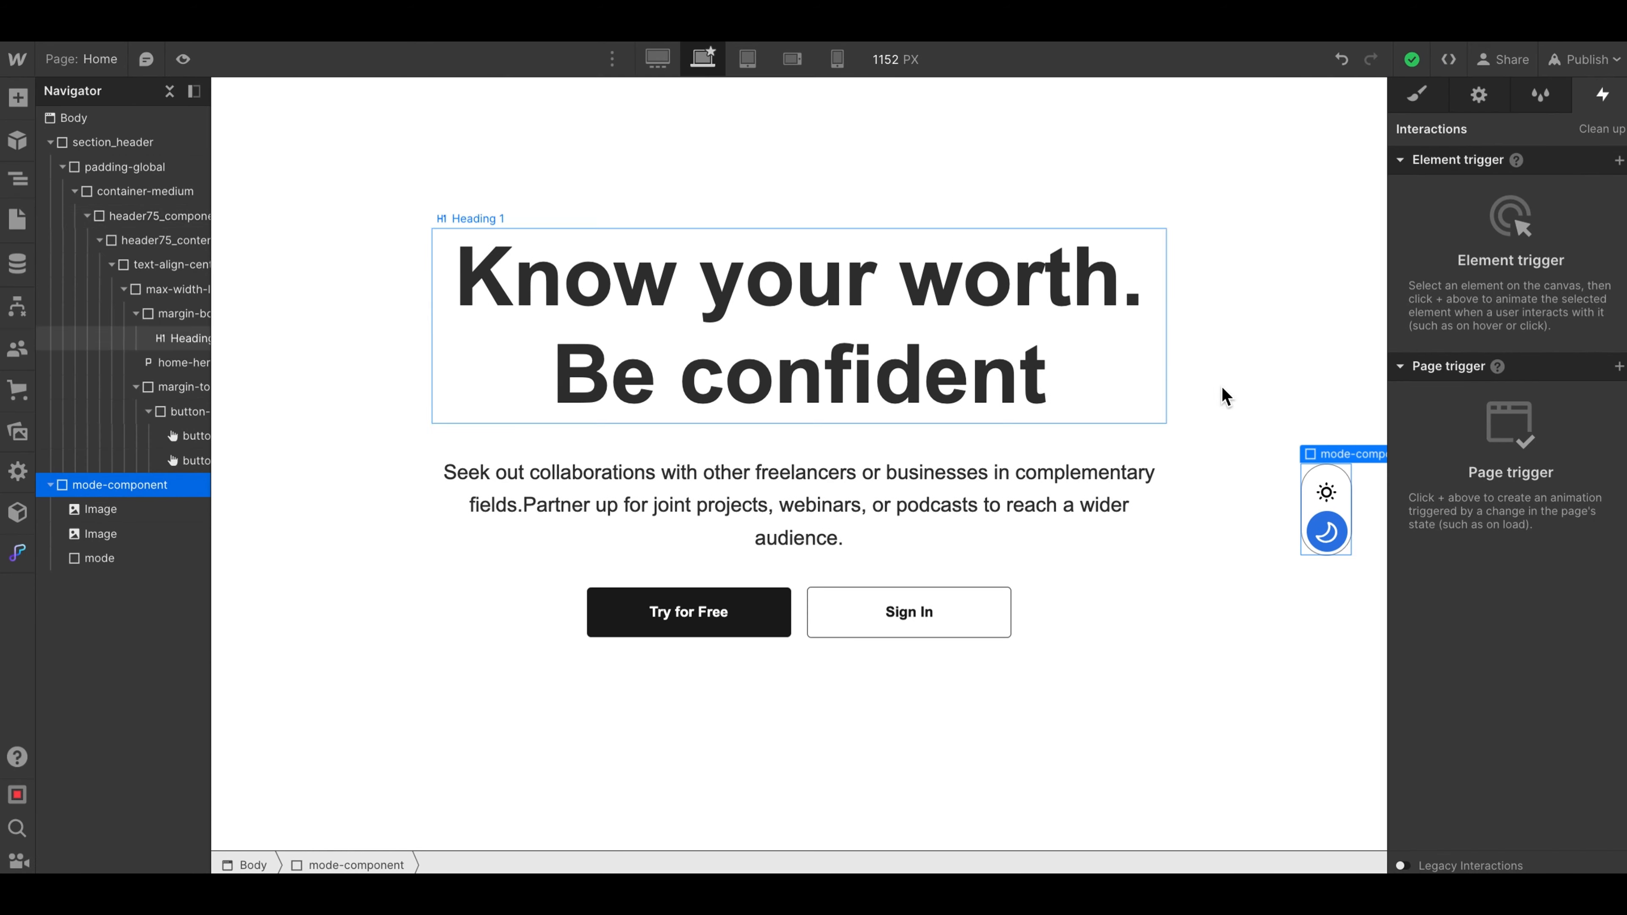
- Set the border color of mode-component to dark gray #434343
left_click(1414, 103)
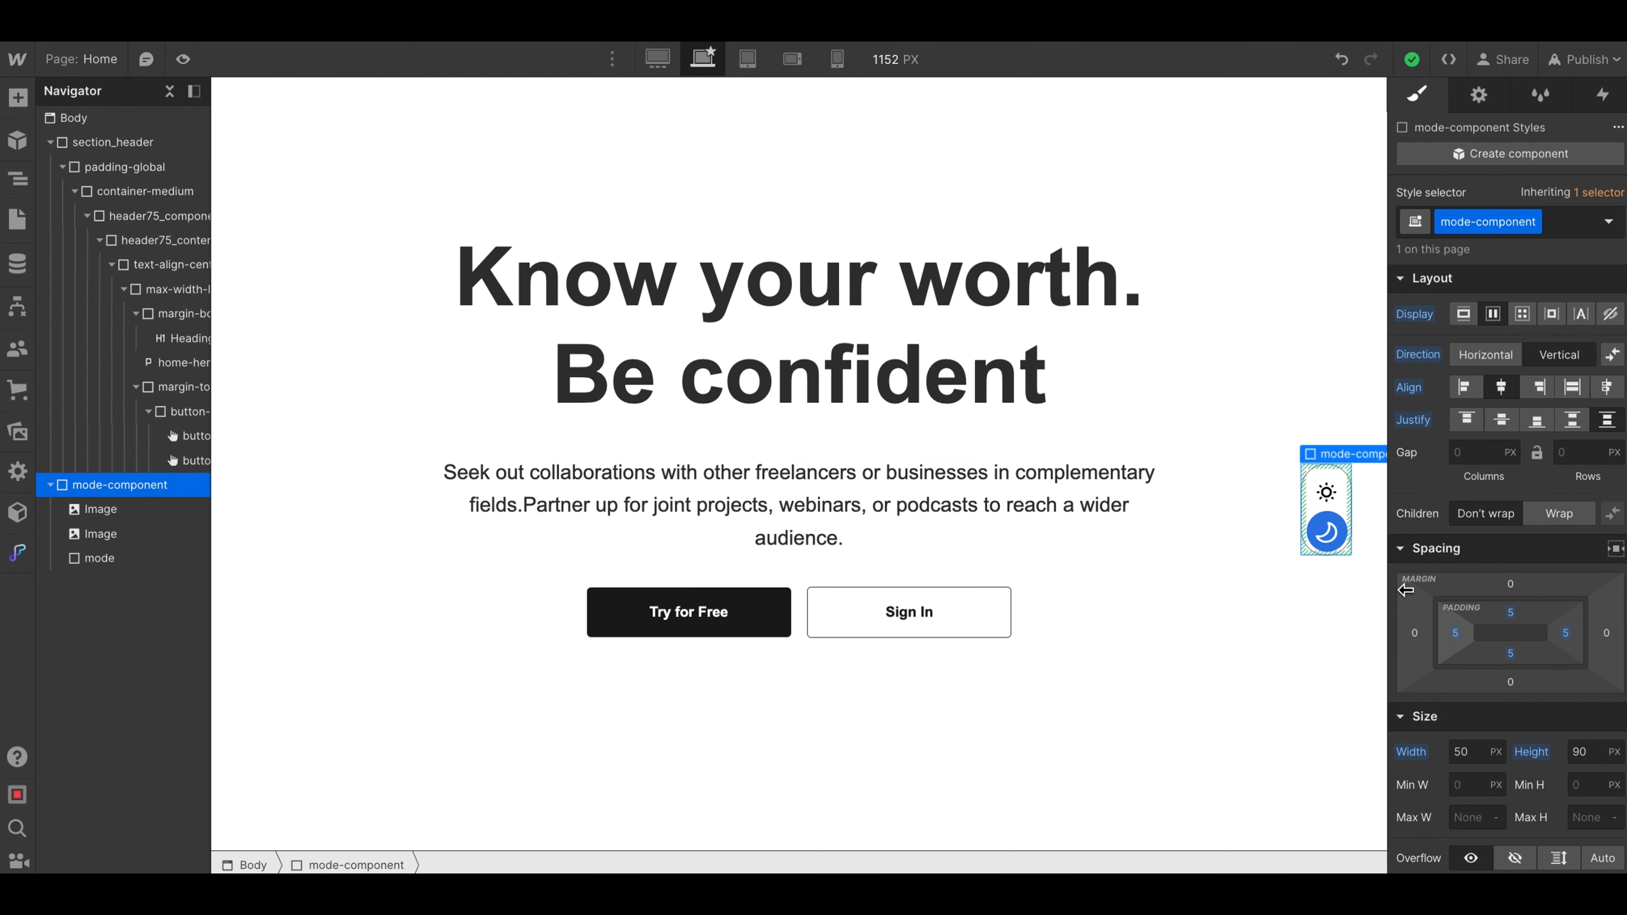
scroll(1491, 681, "down", 5)
scroll(1491, 681, "down", 2)
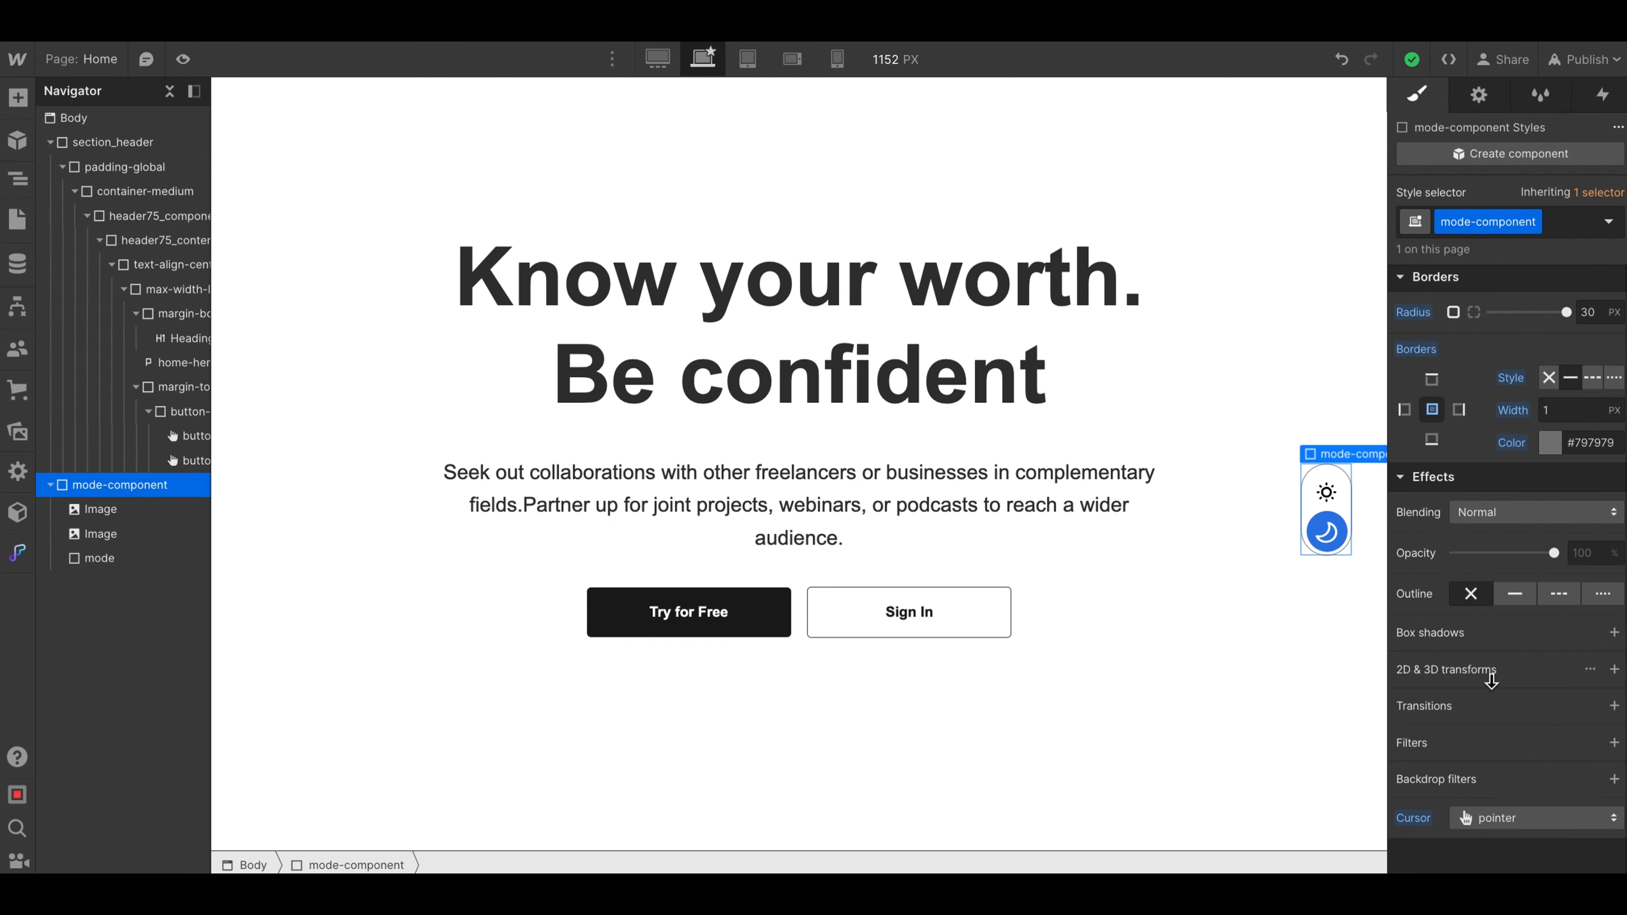
left_click(1551, 447)
left_click_drag(1419, 548, 1390, 581)
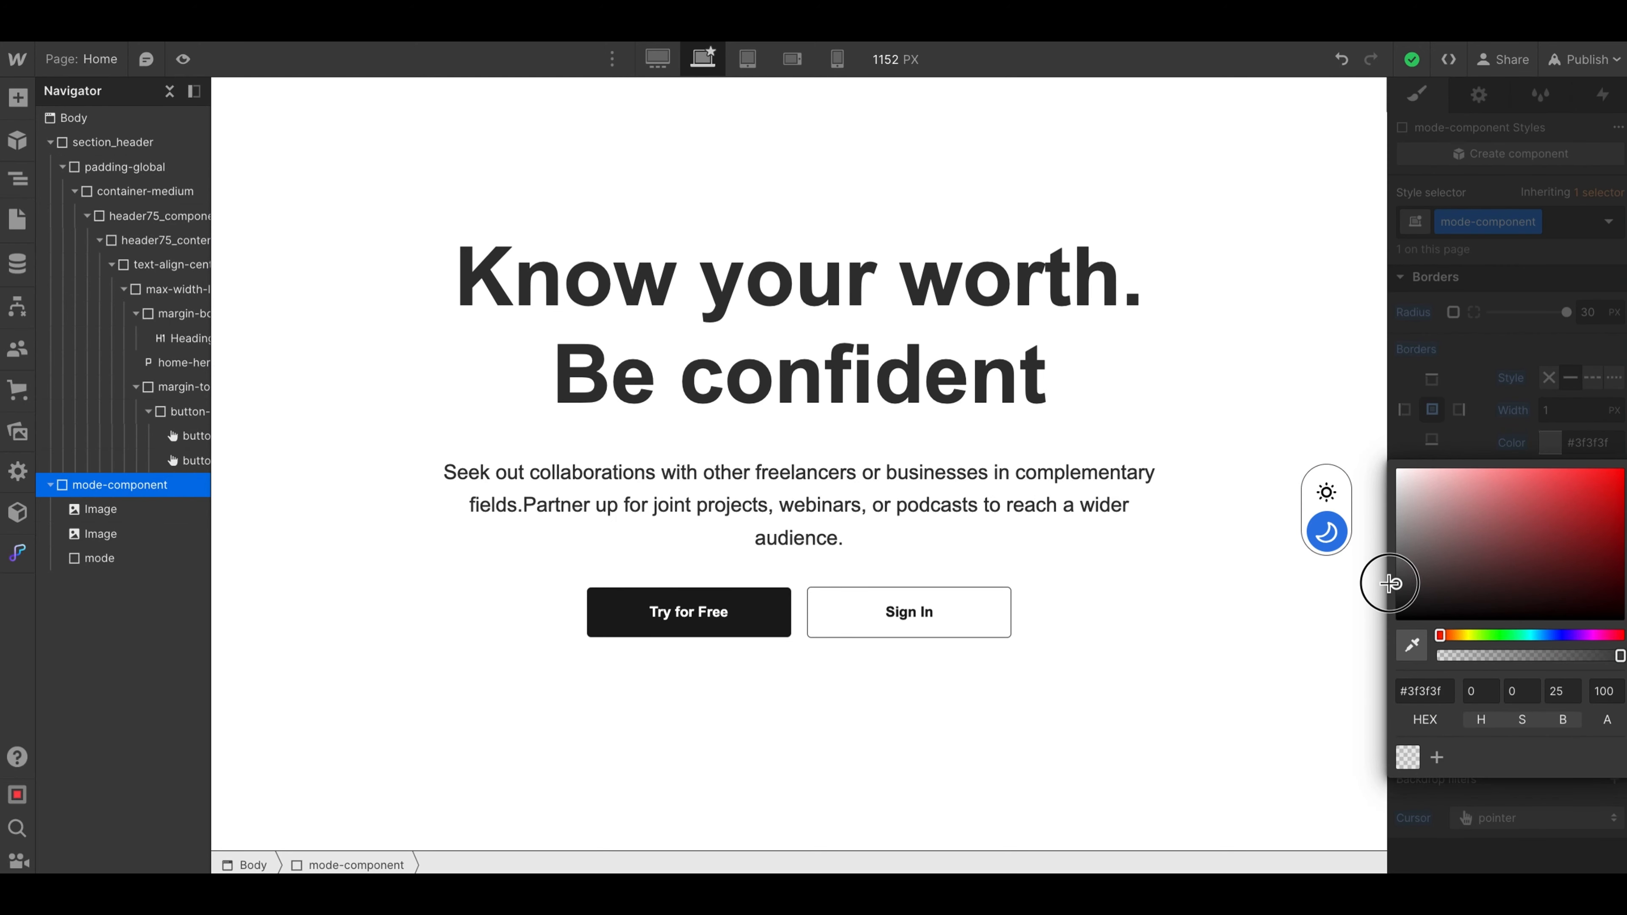
left_click(1482, 456)
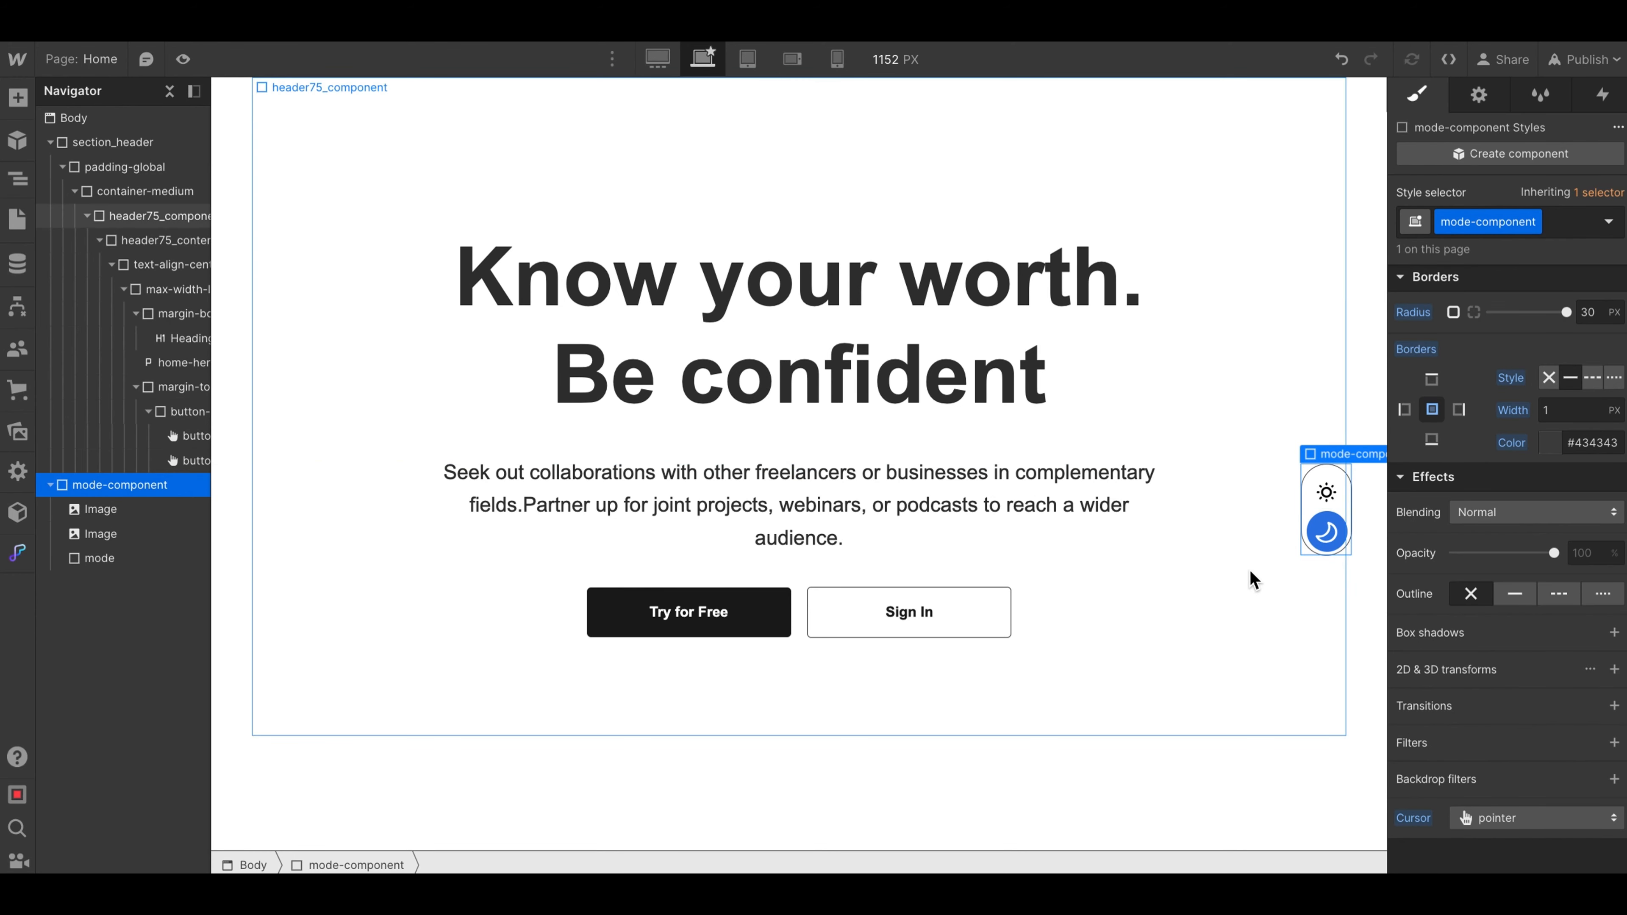
- Review the style settings of the blue mode circle in the toggle and preview the page
left_click(1320, 532)
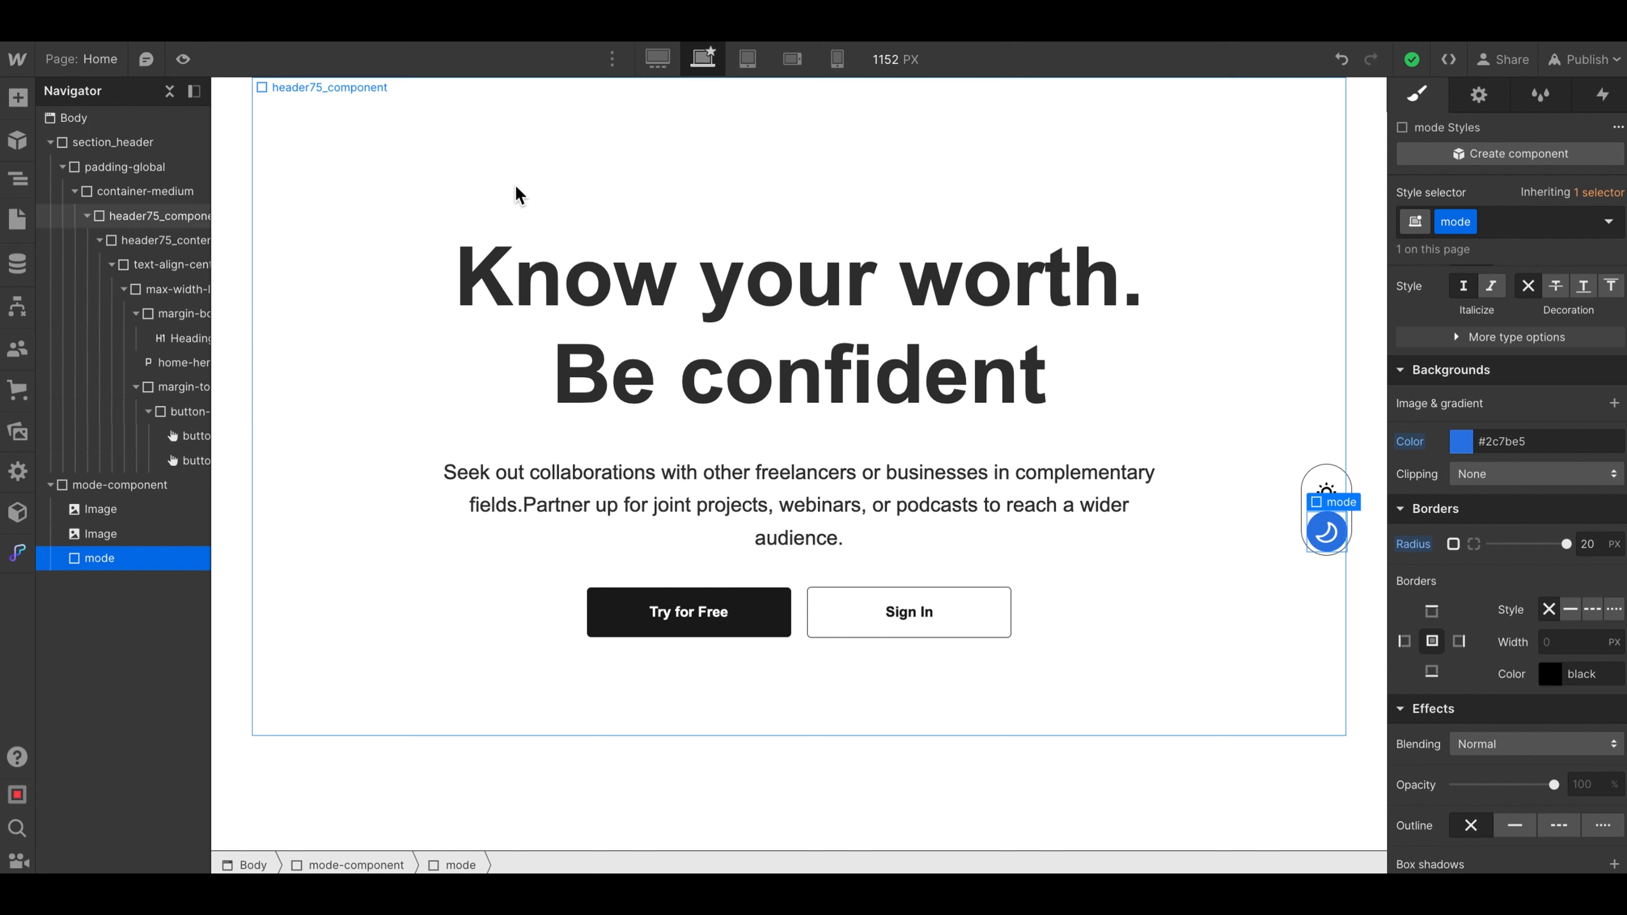
left_click(183, 59)
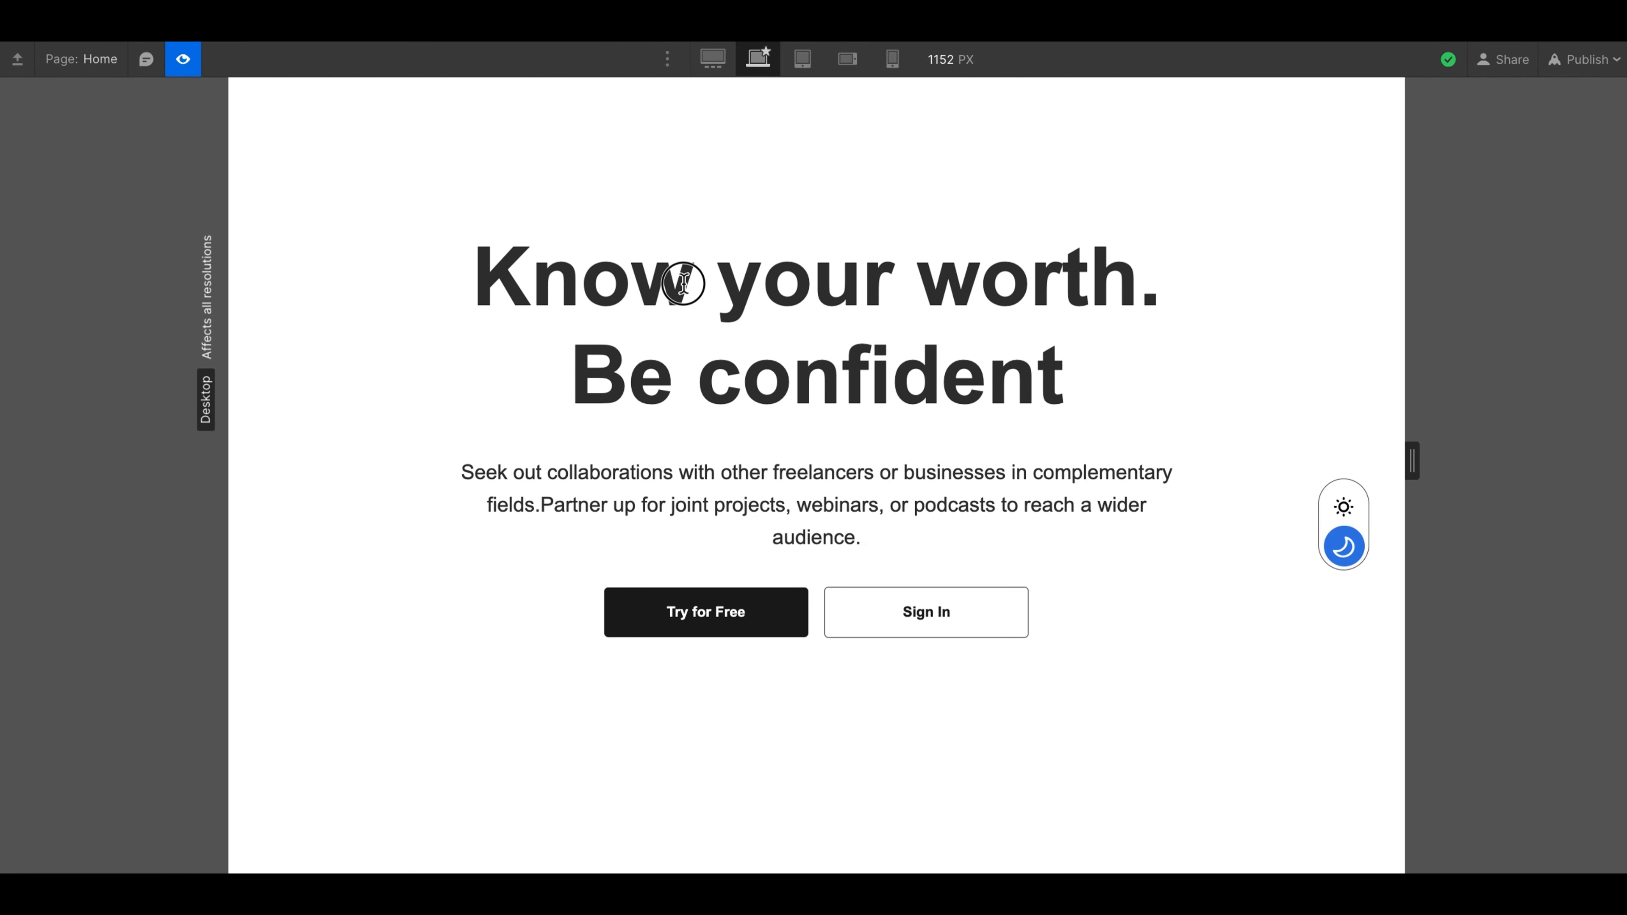
left_click_drag(686, 283, 685, 346)
left_click(184, 59)
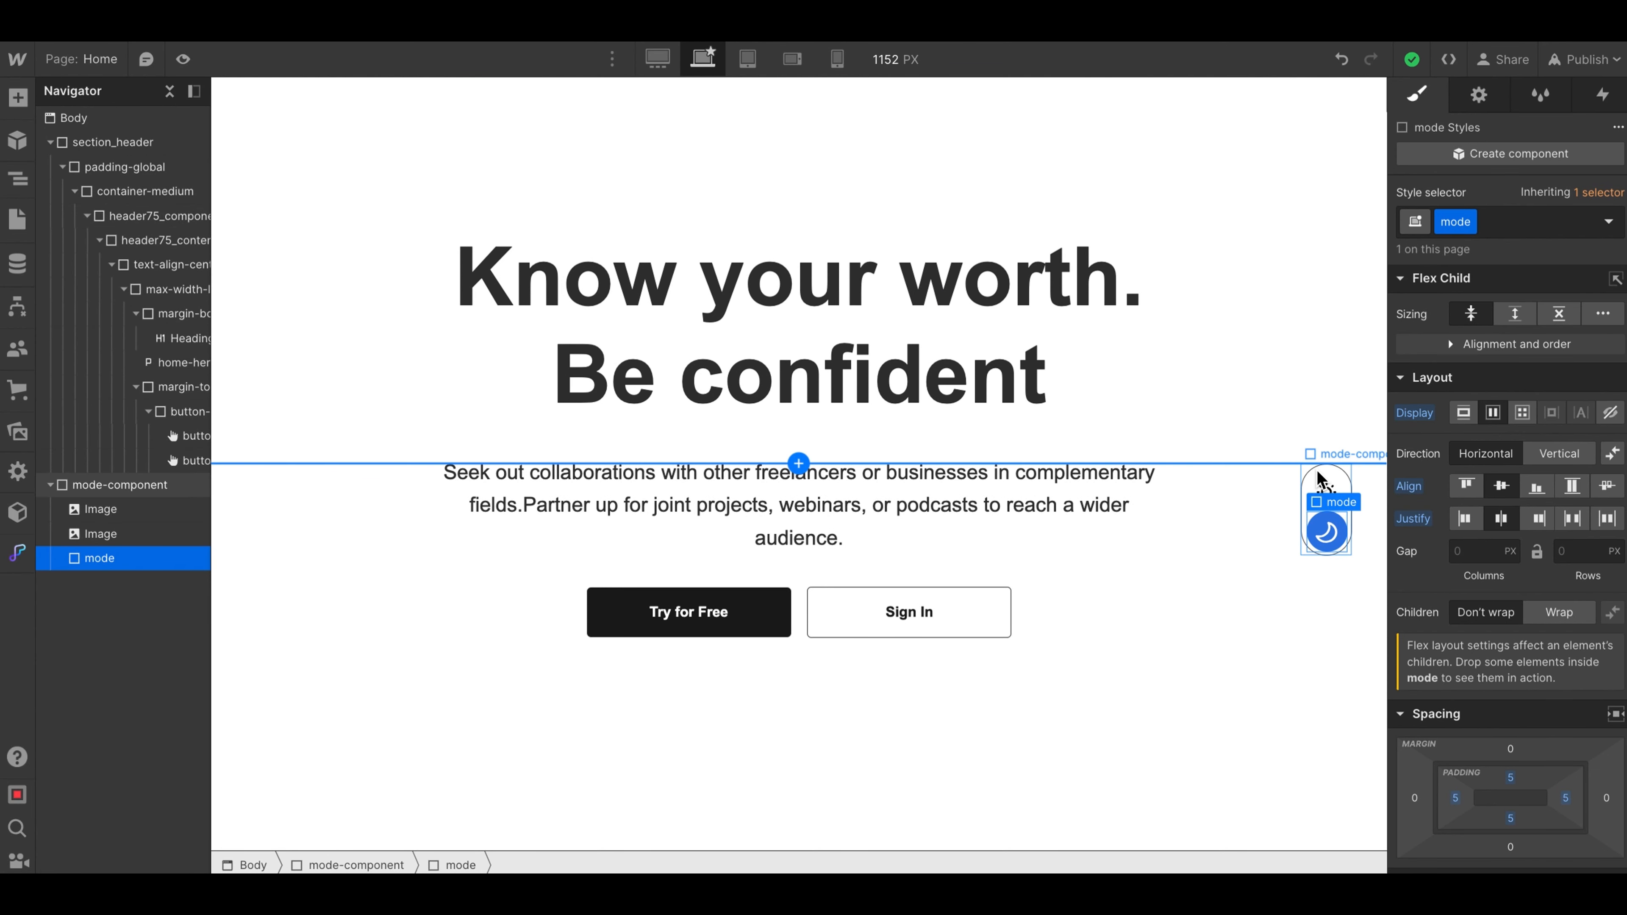
- Check the interactions of mode-component and inspect the toggle switch in the page preview
left_click(1314, 473)
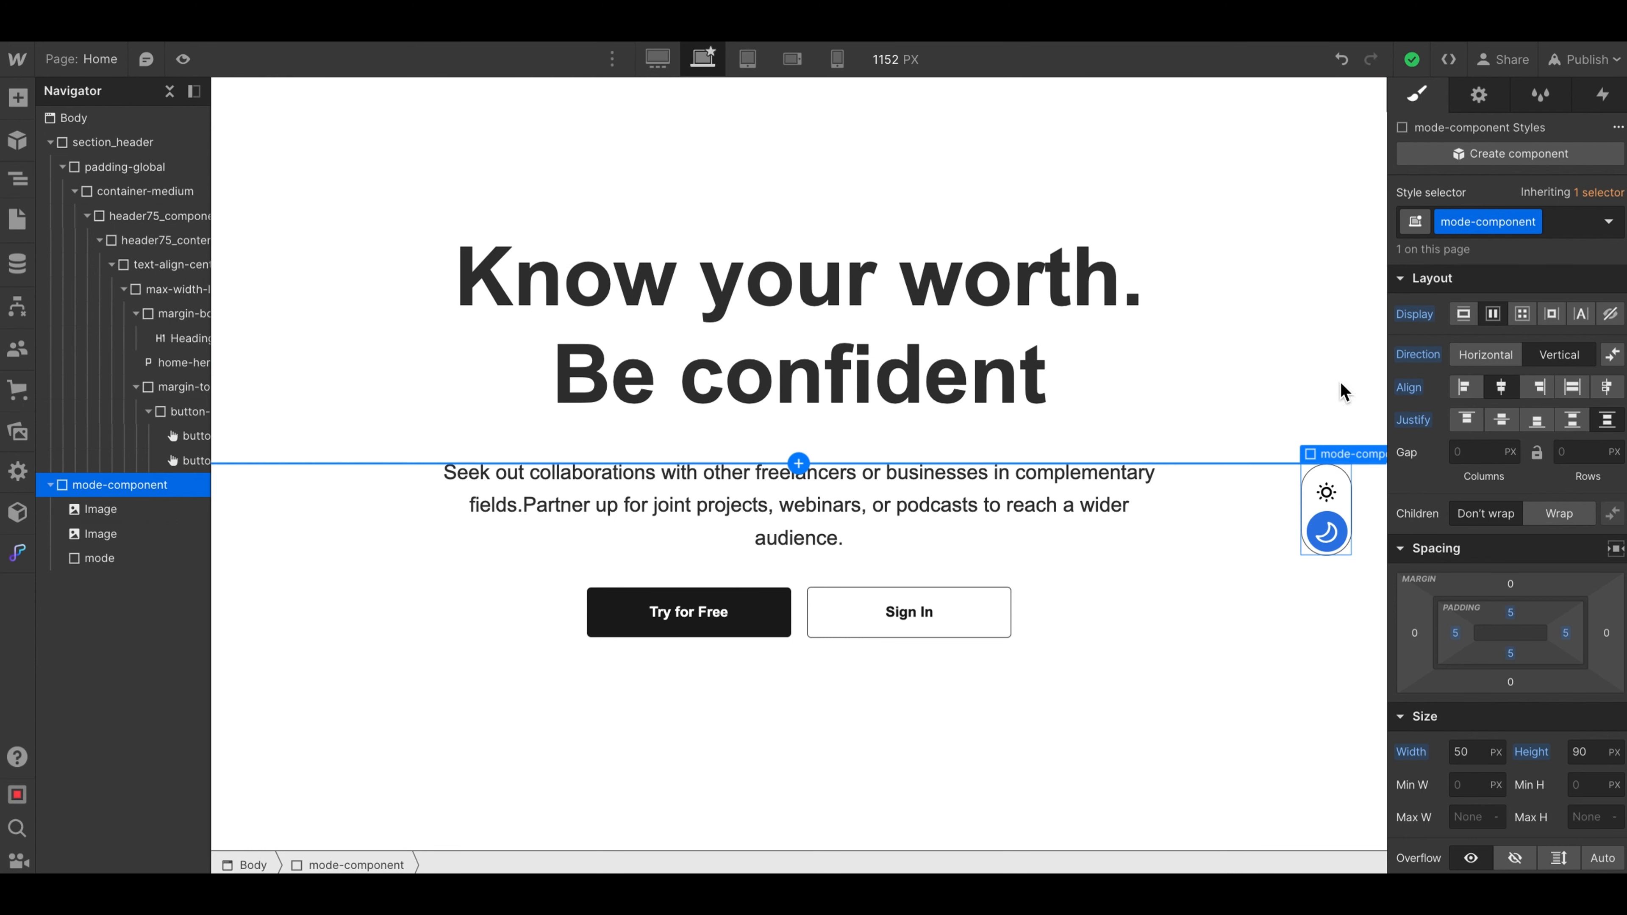
left_click(1602, 96)
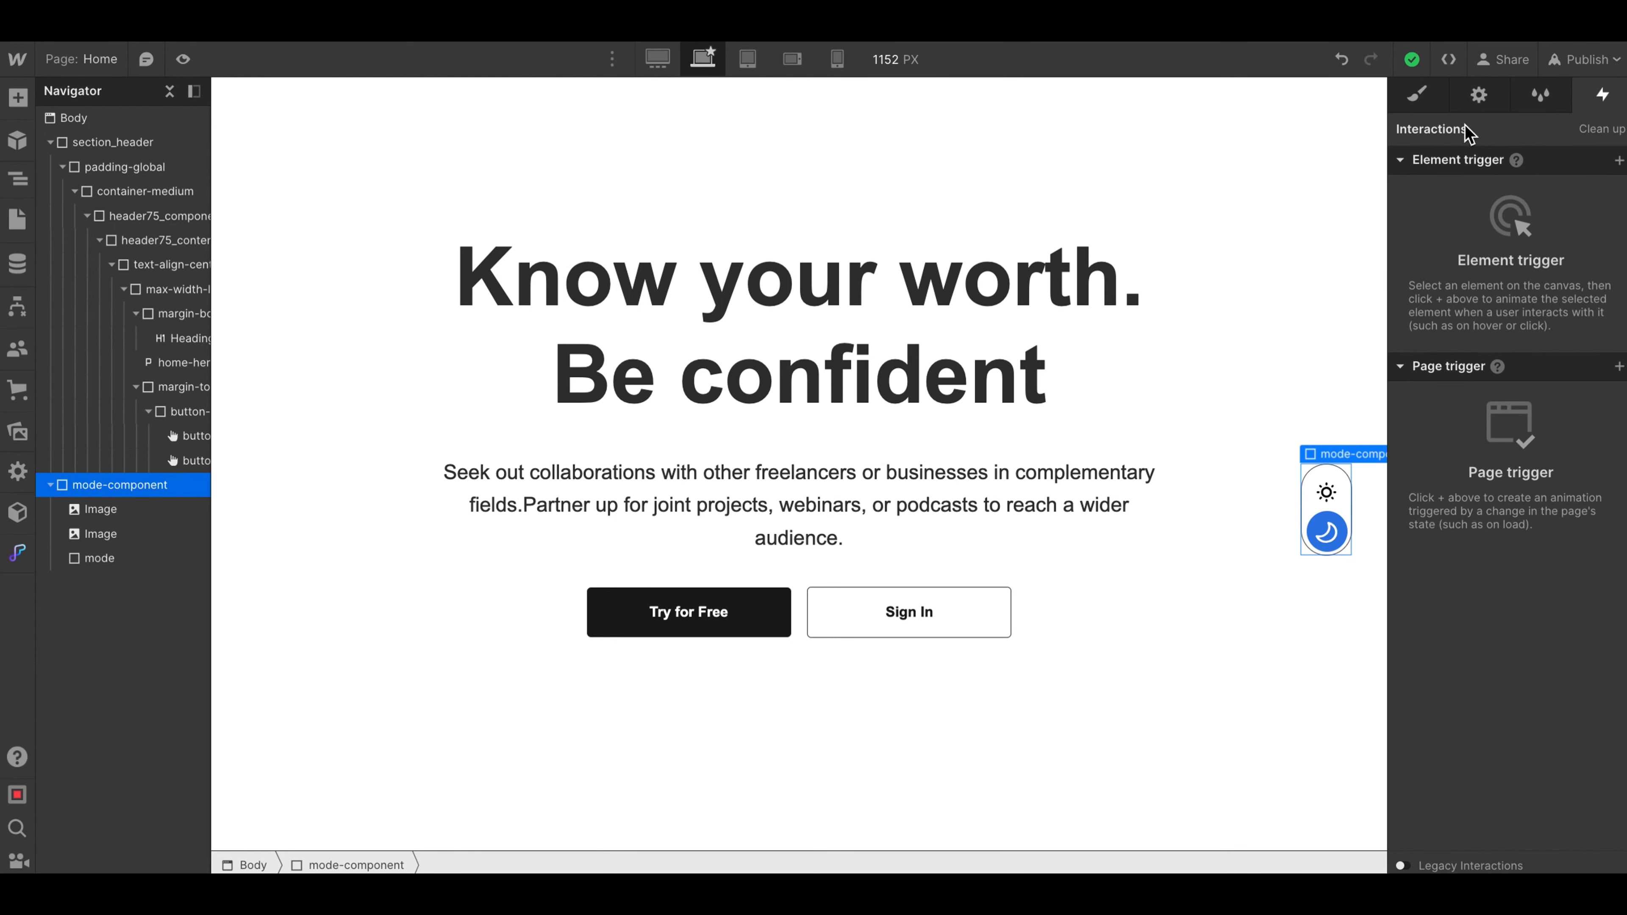
left_click(183, 59)
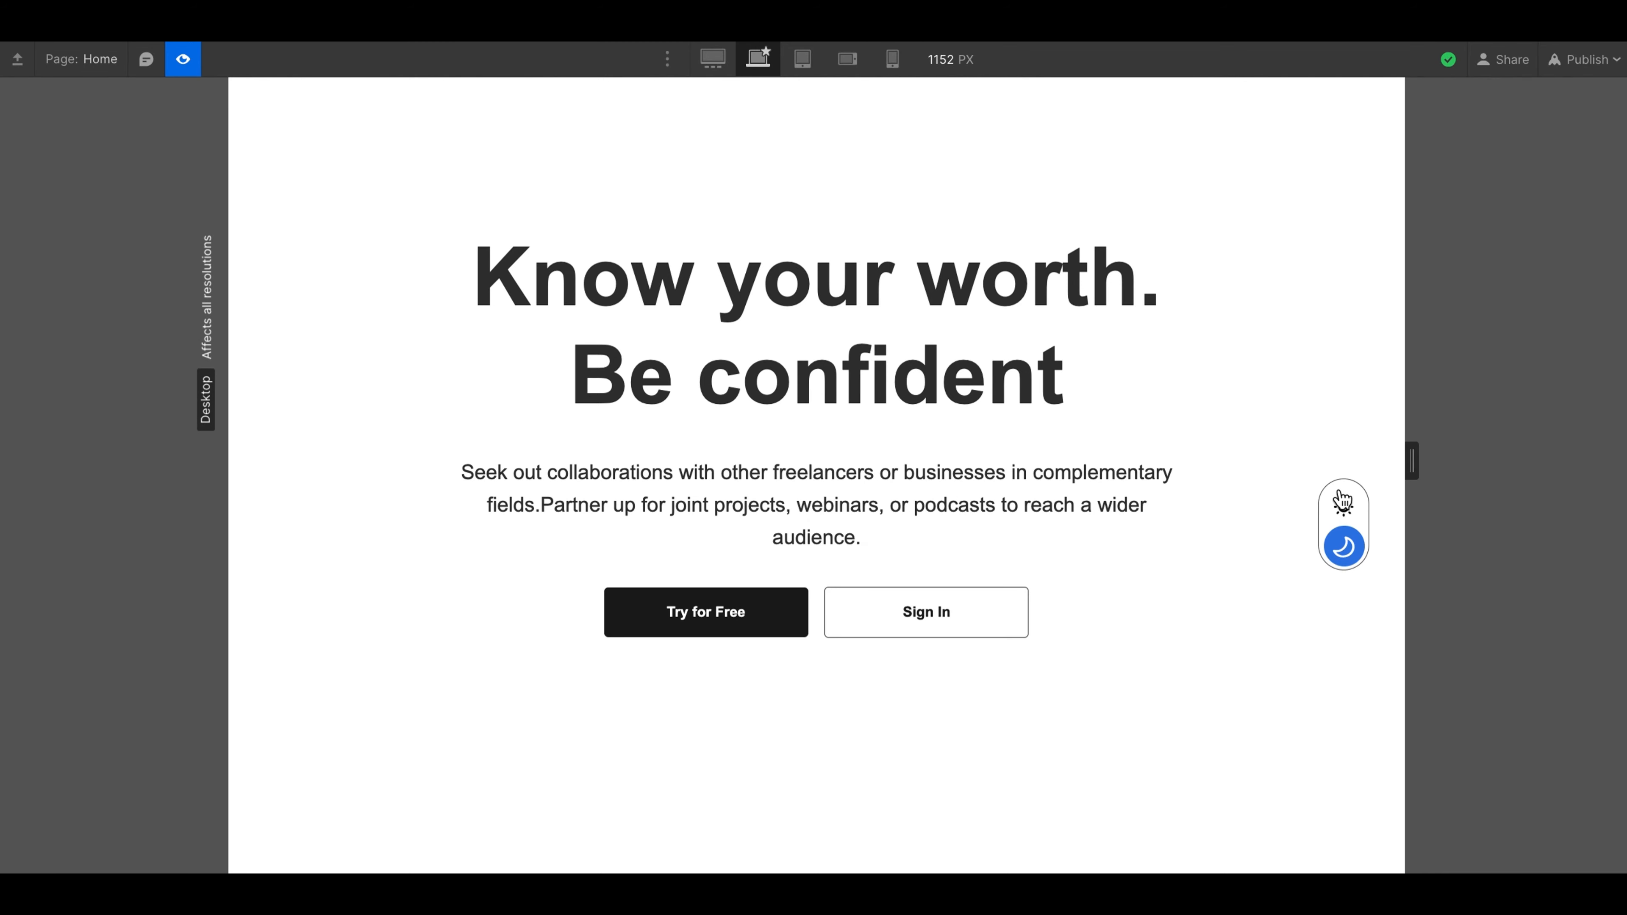
left_click(188, 69)
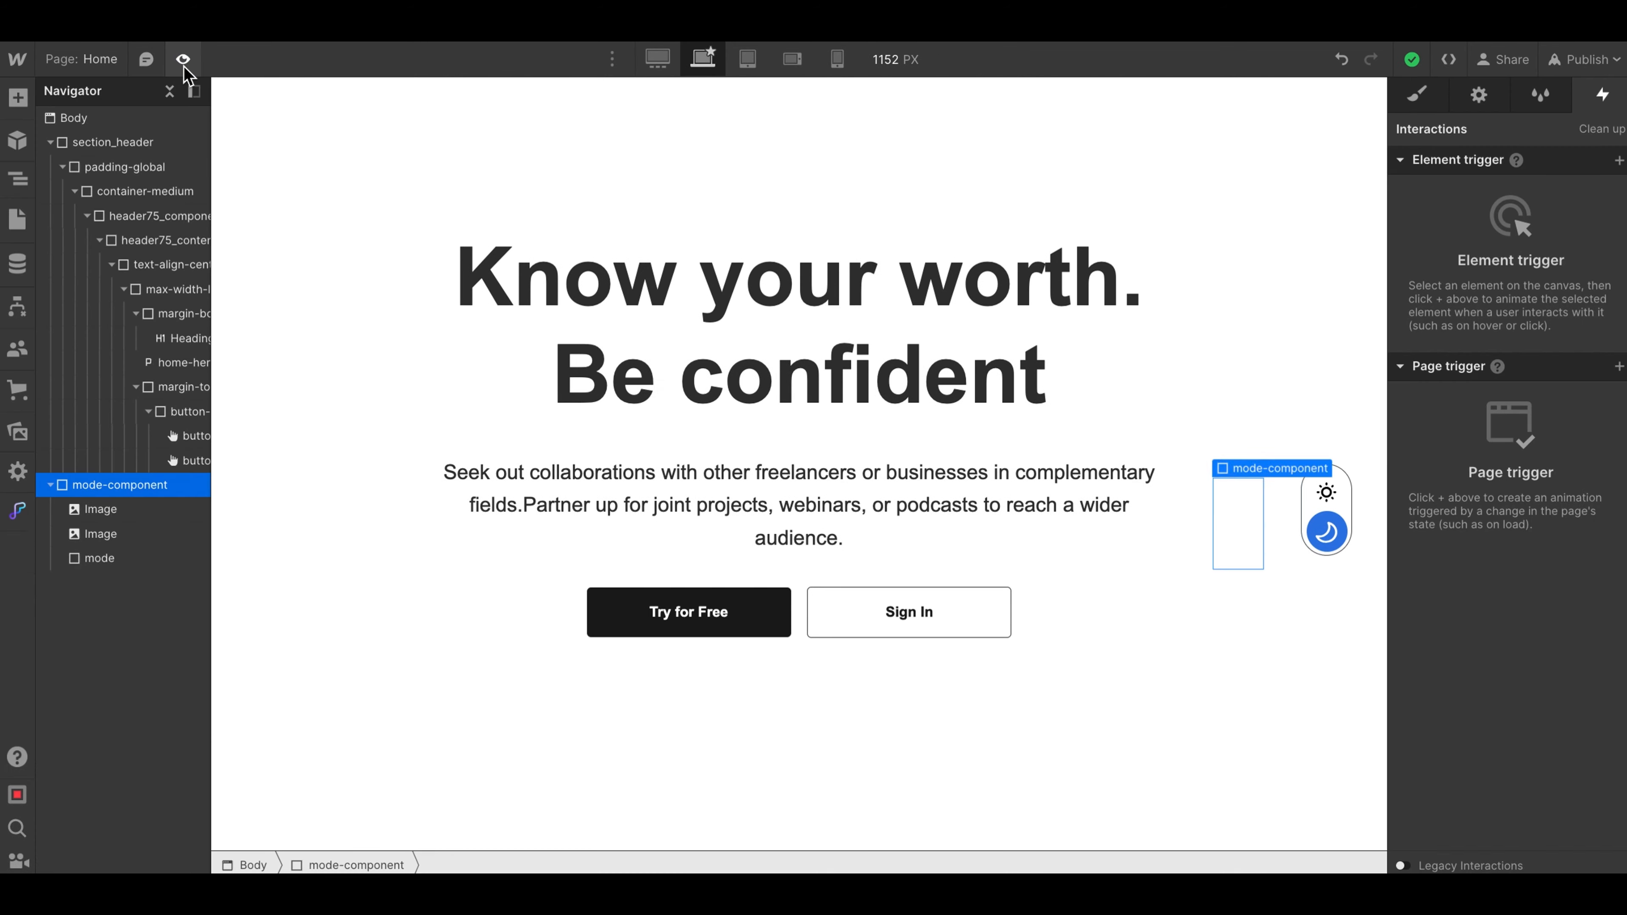
- Set the cursor of mode-component to pointer
left_click(1415, 95)
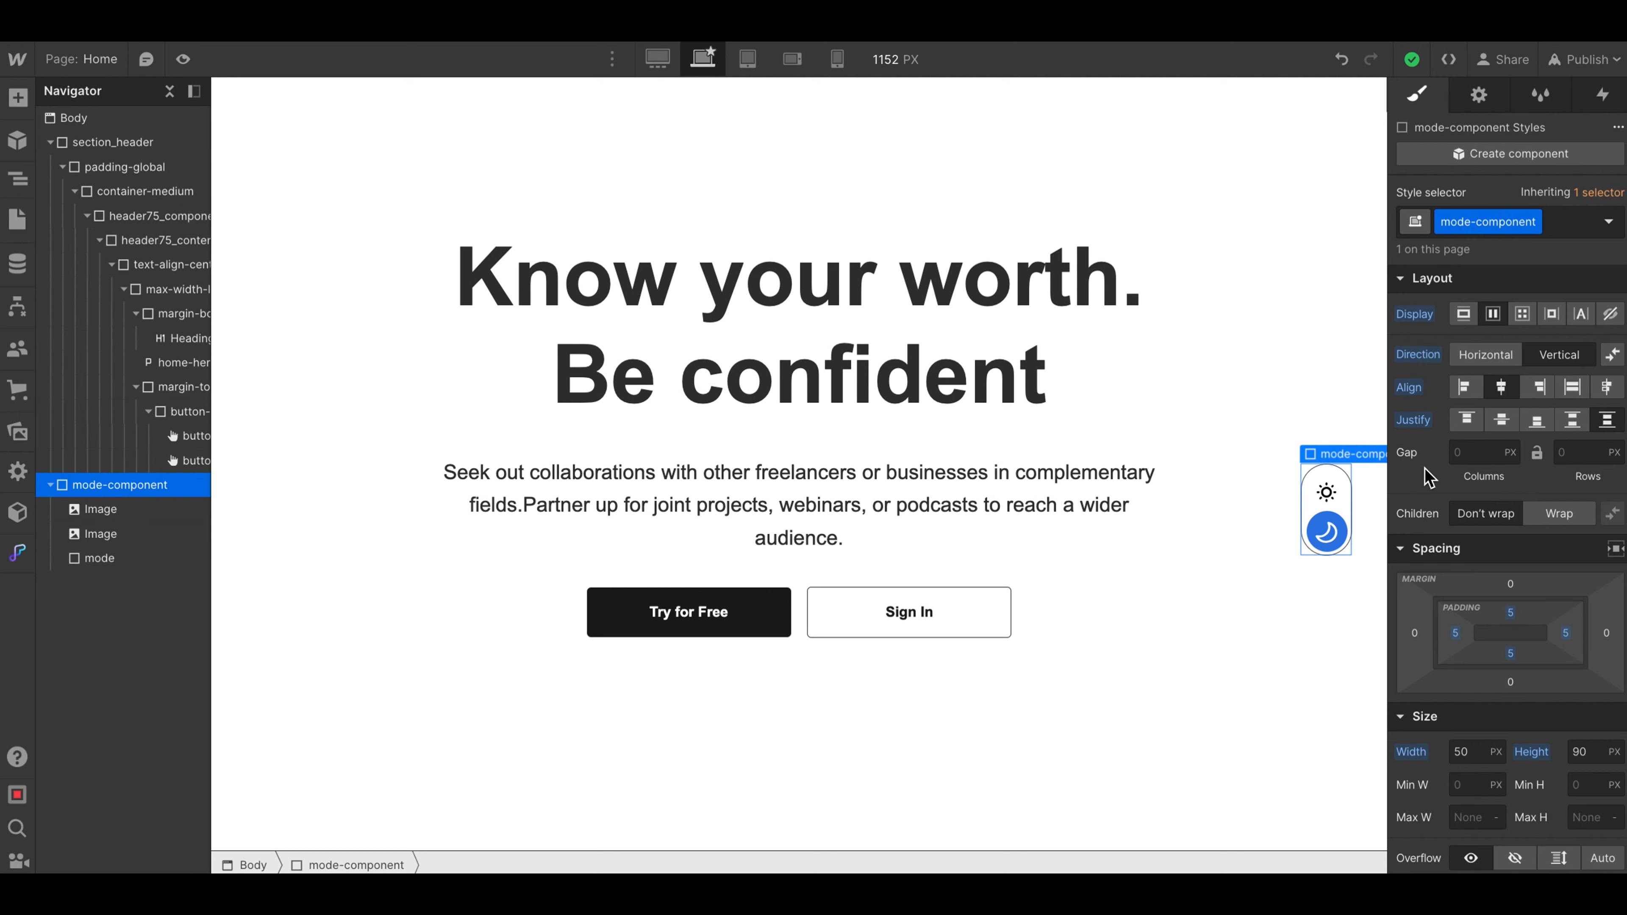
scroll(1425, 477, "down", 15)
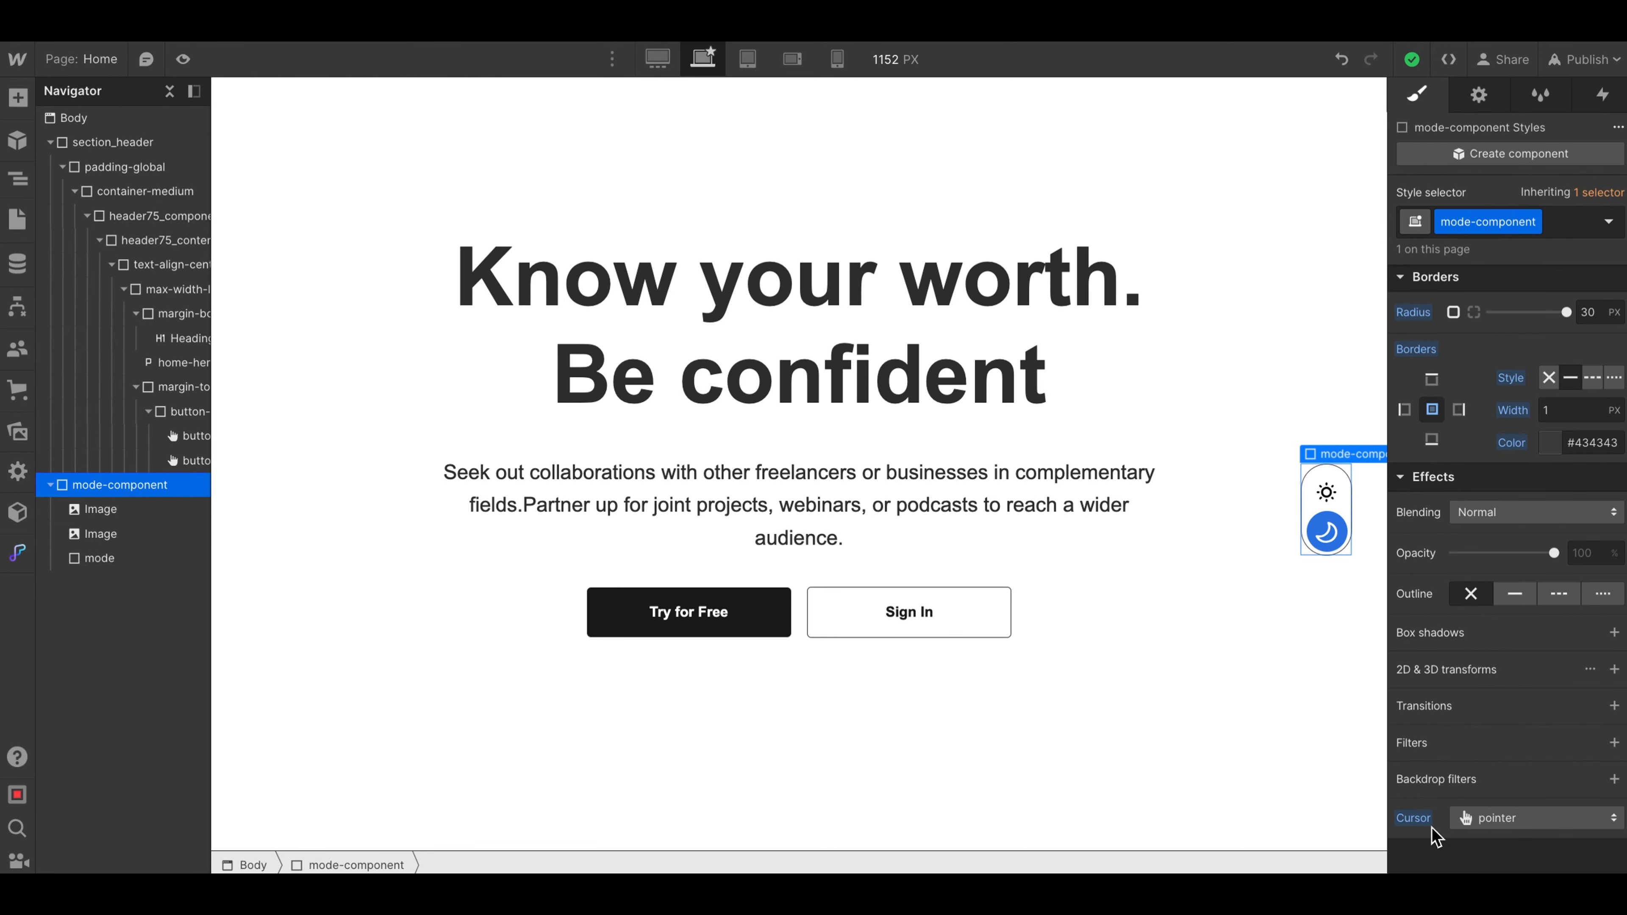
left_click(1458, 820)
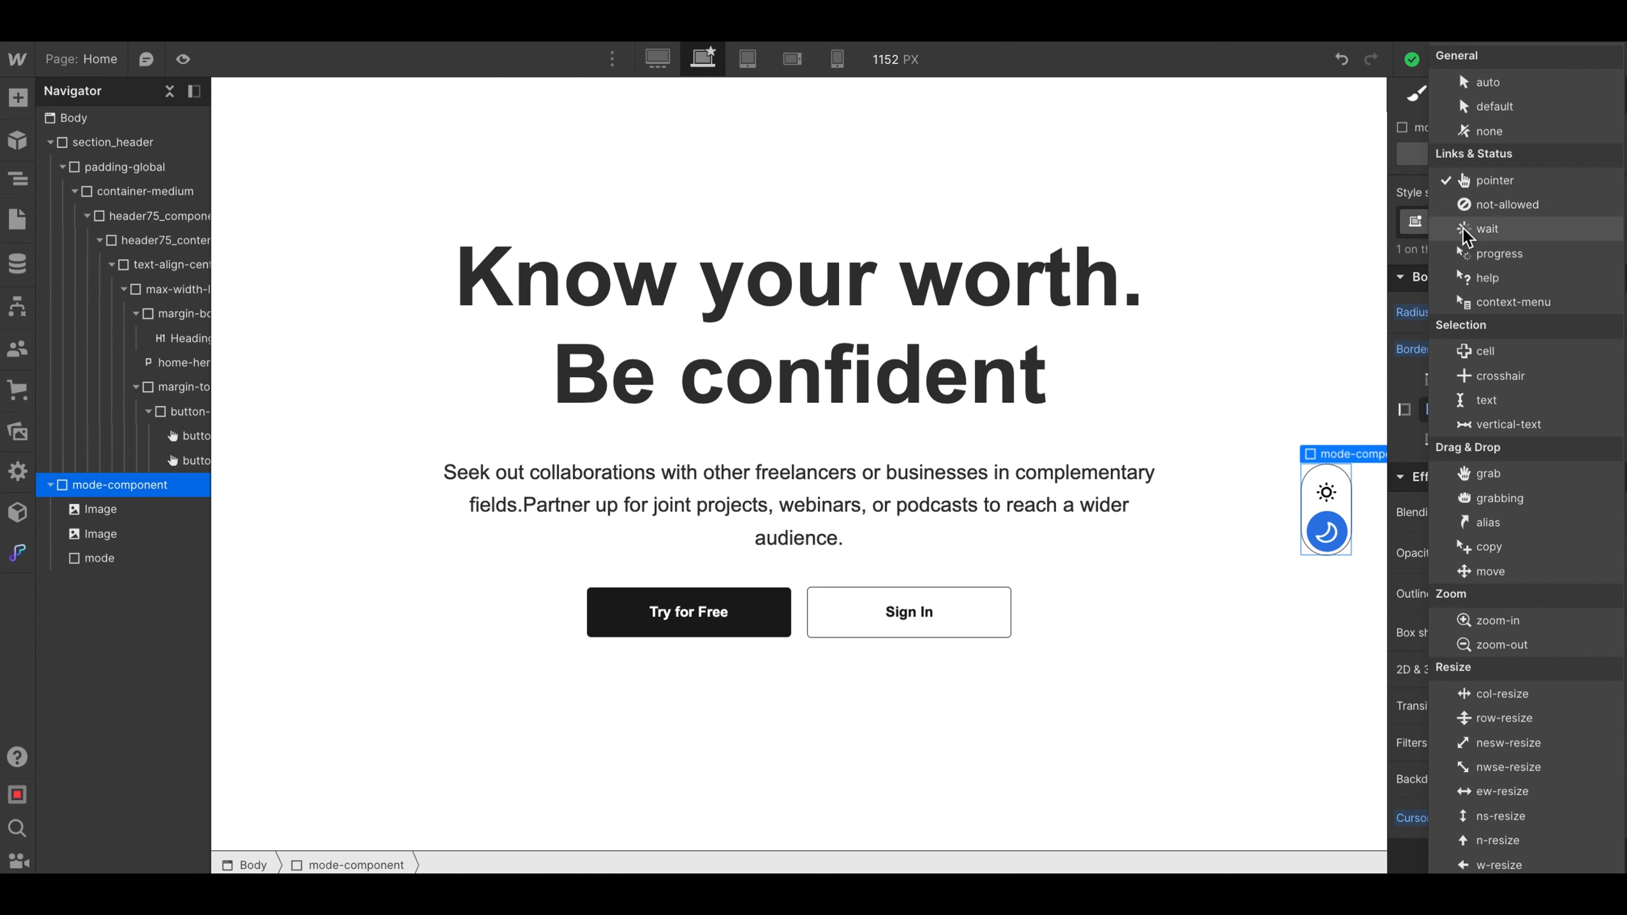
left_click(1486, 182)
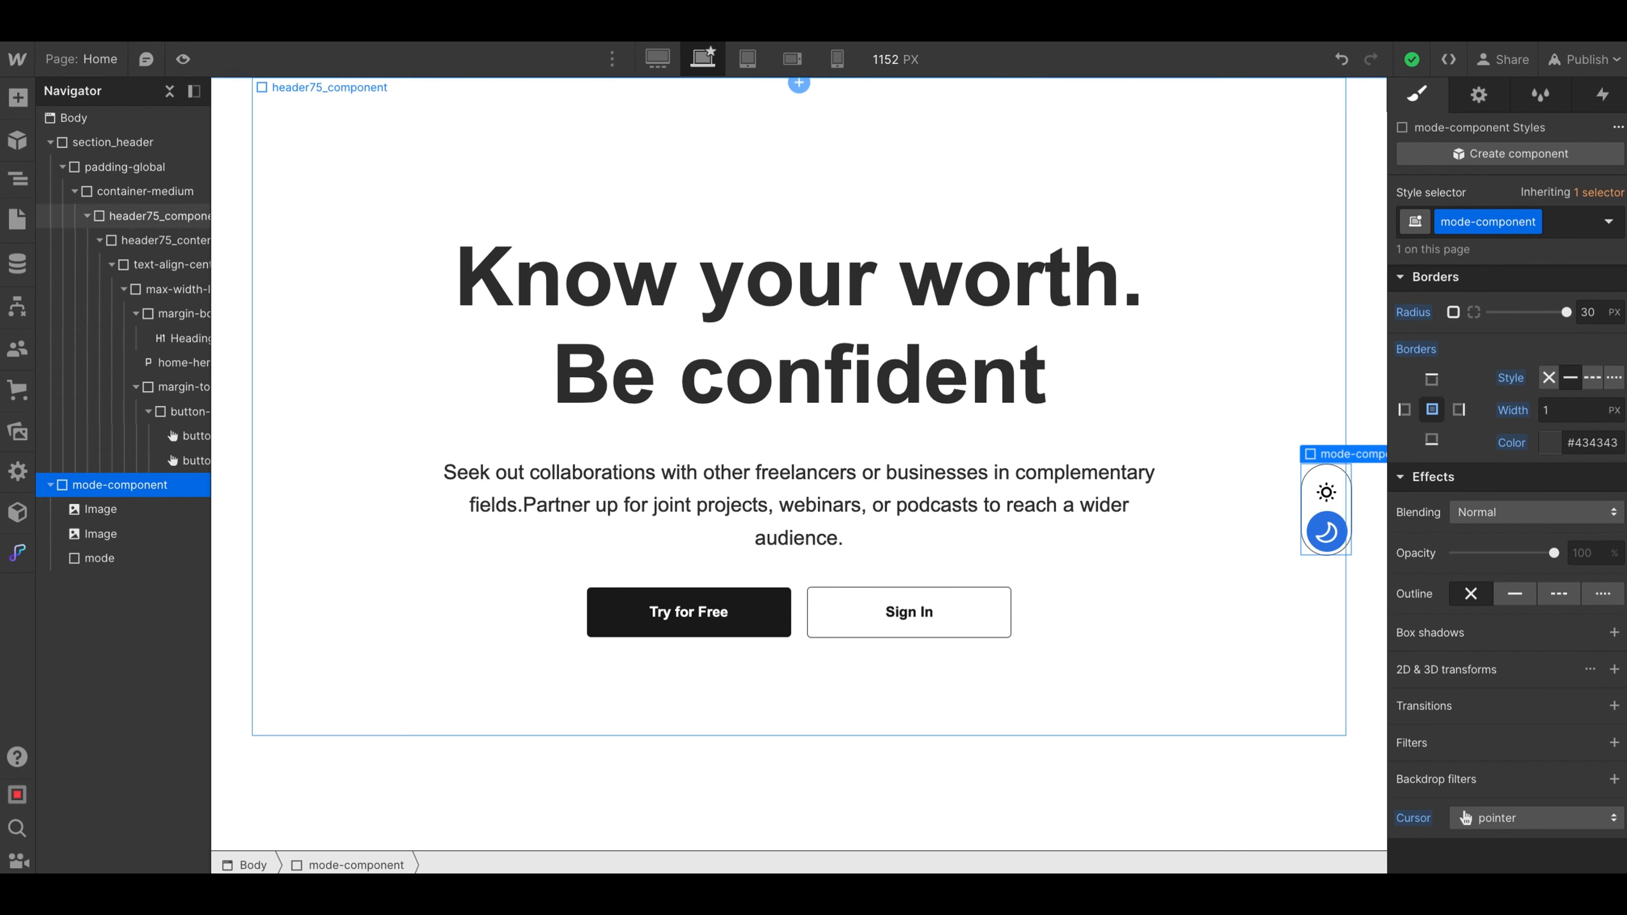
- Add a Mouse click (tap) trigger to mode-component with Start an animation as its first-click action
left_click(1603, 96)
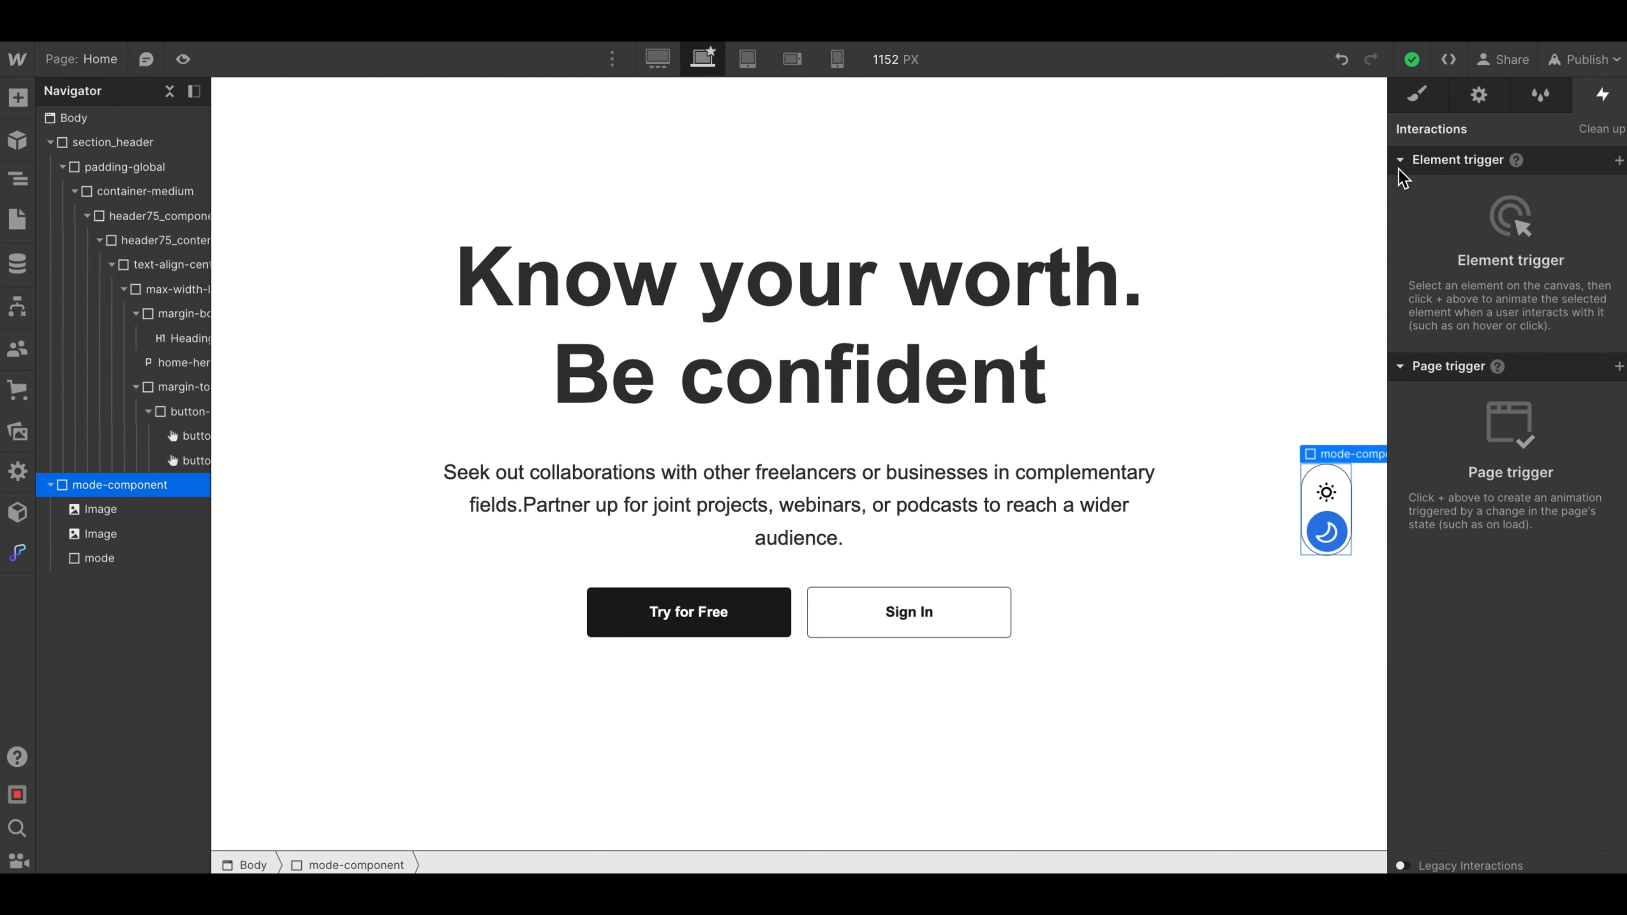
left_click(1620, 161)
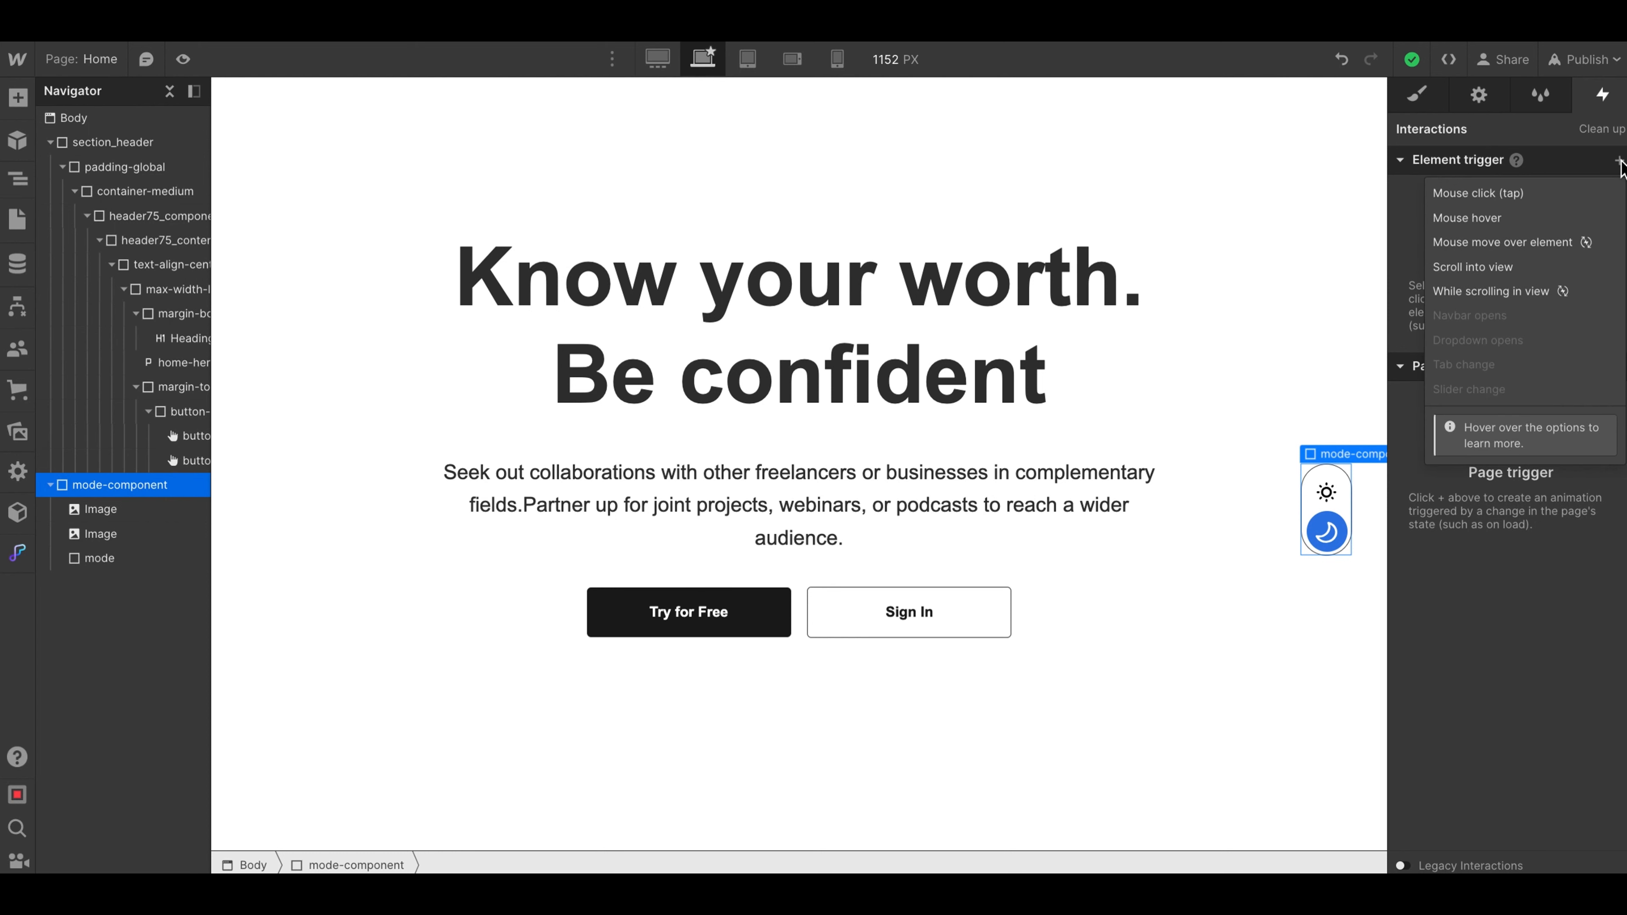
left_click(1465, 197)
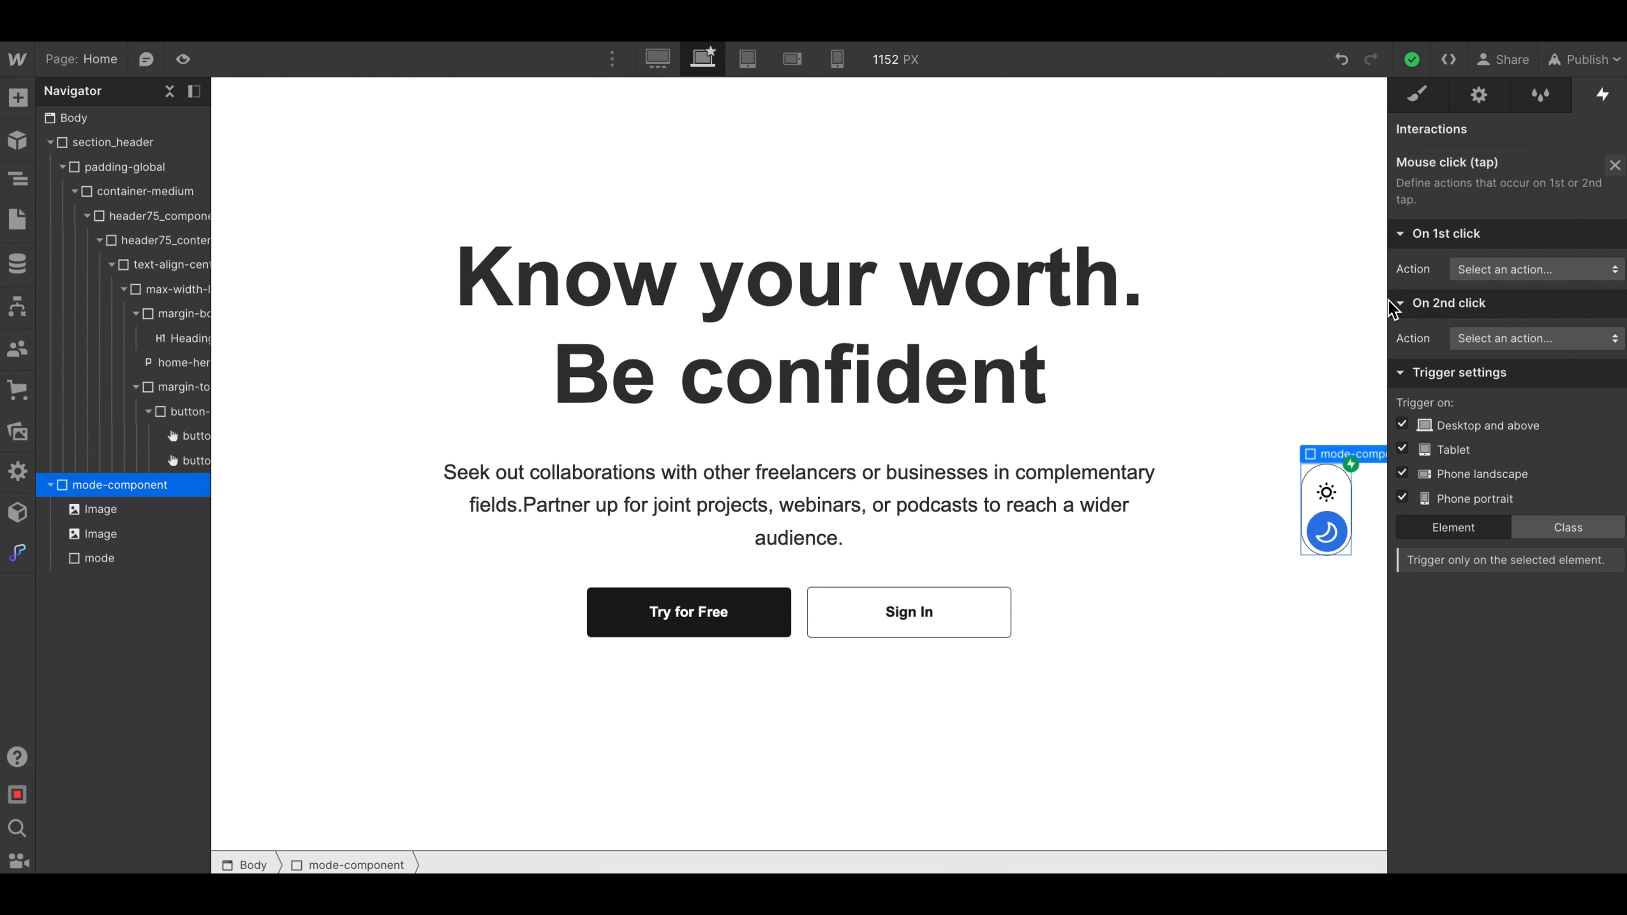
left_click(1484, 272)
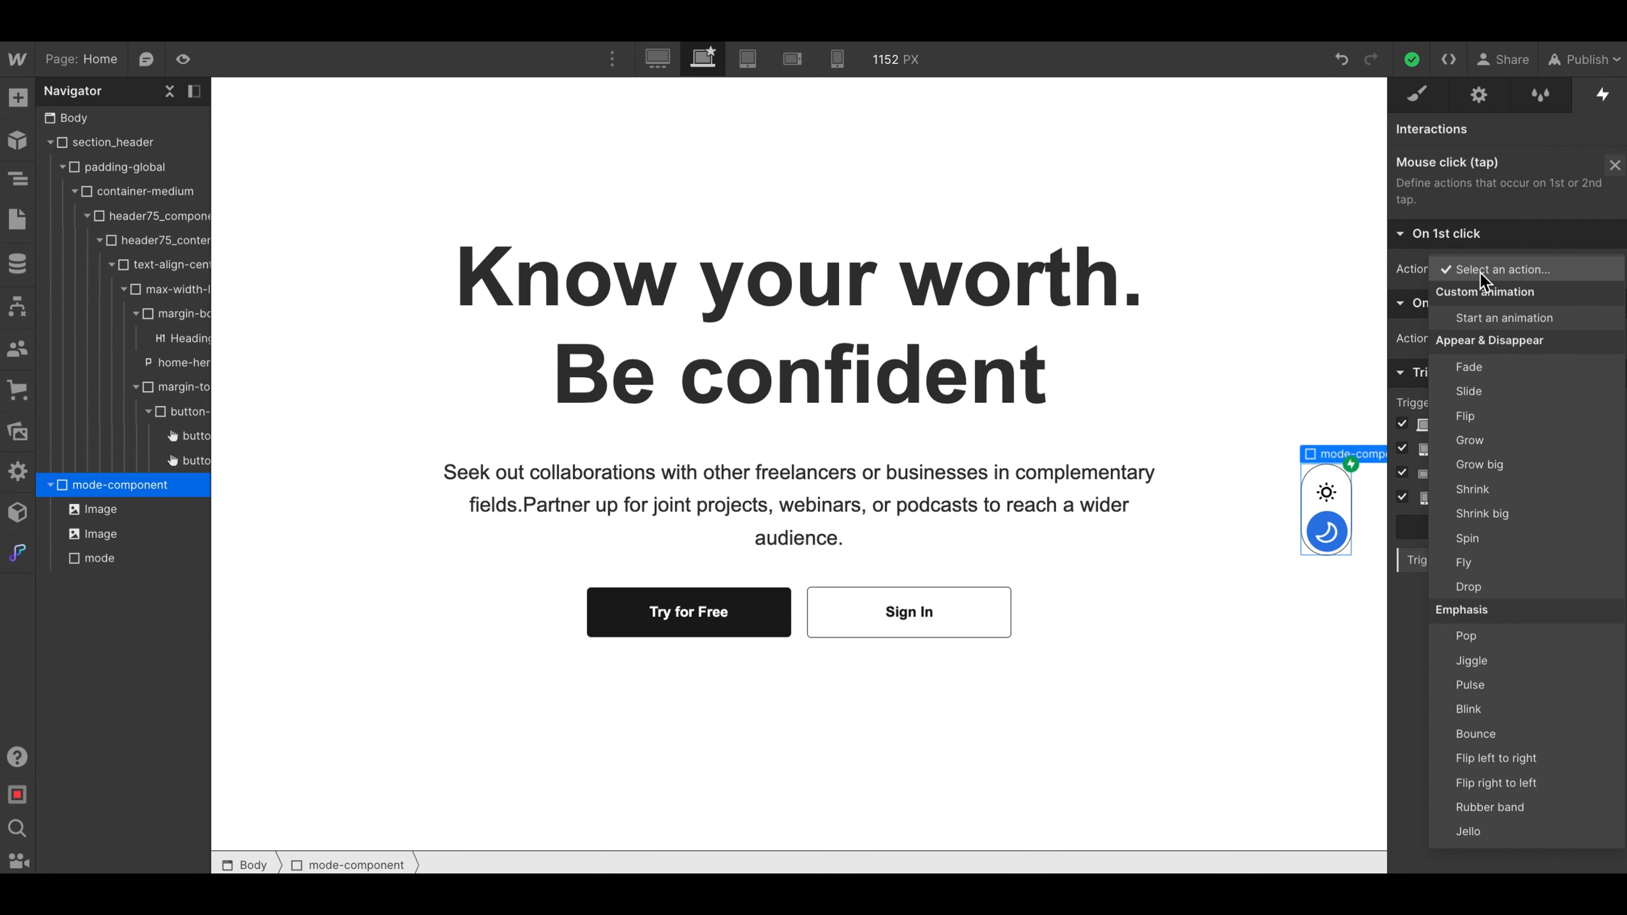
left_click(1479, 324)
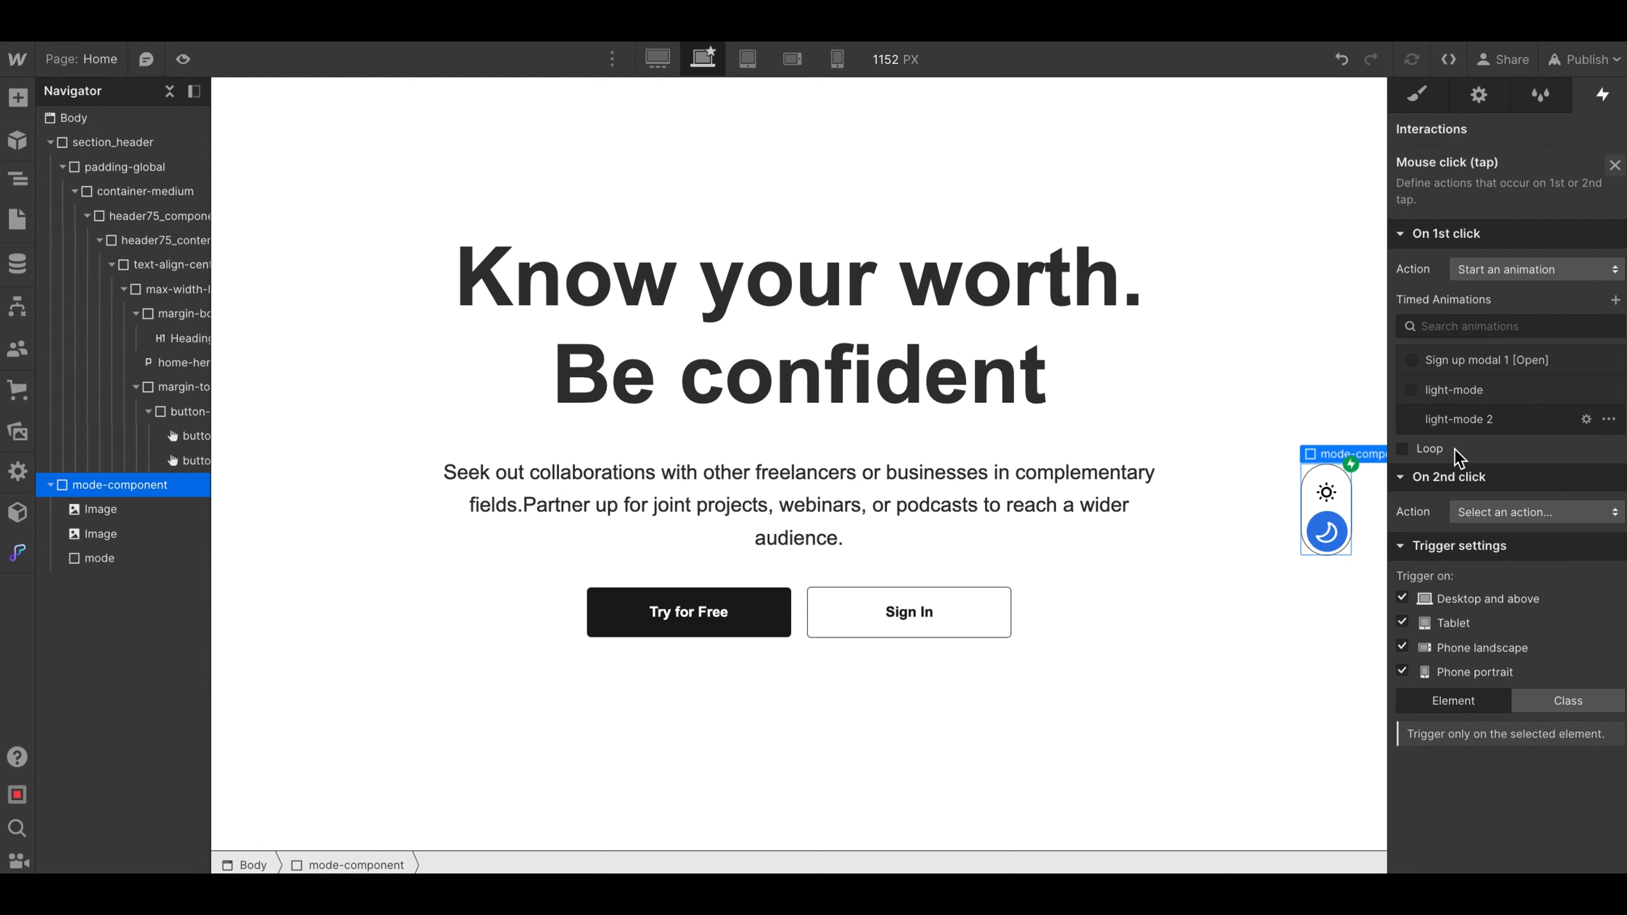
- Delete the light-mode and light-mode 2 timed animations
mouse_move(1610, 423)
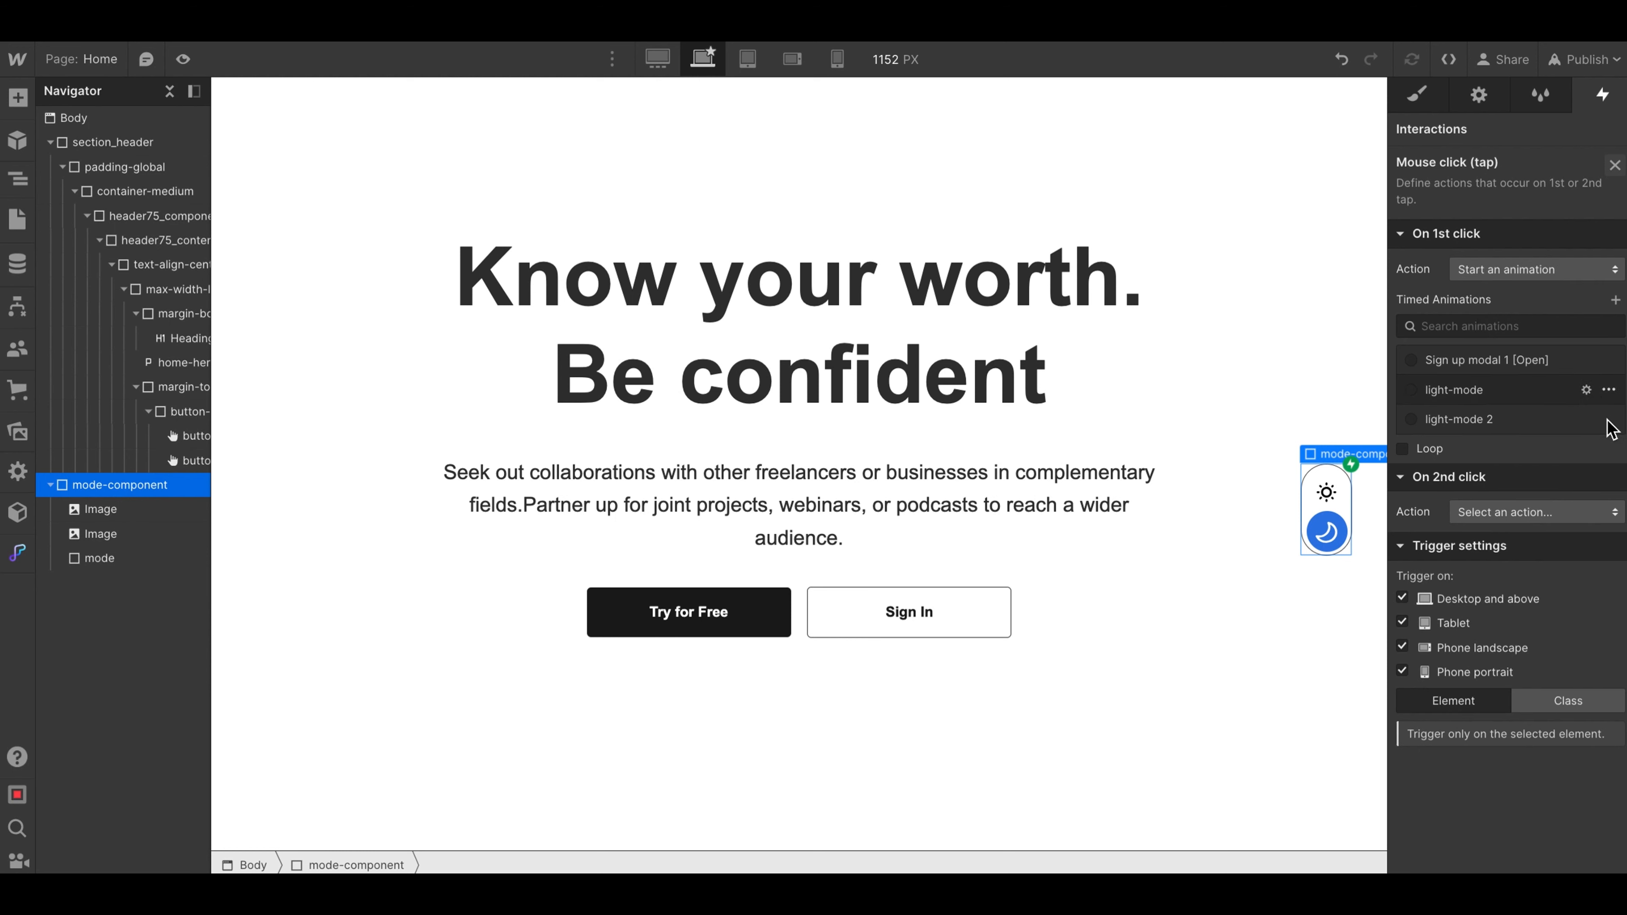
left_click(1610, 390)
left_click(1549, 498)
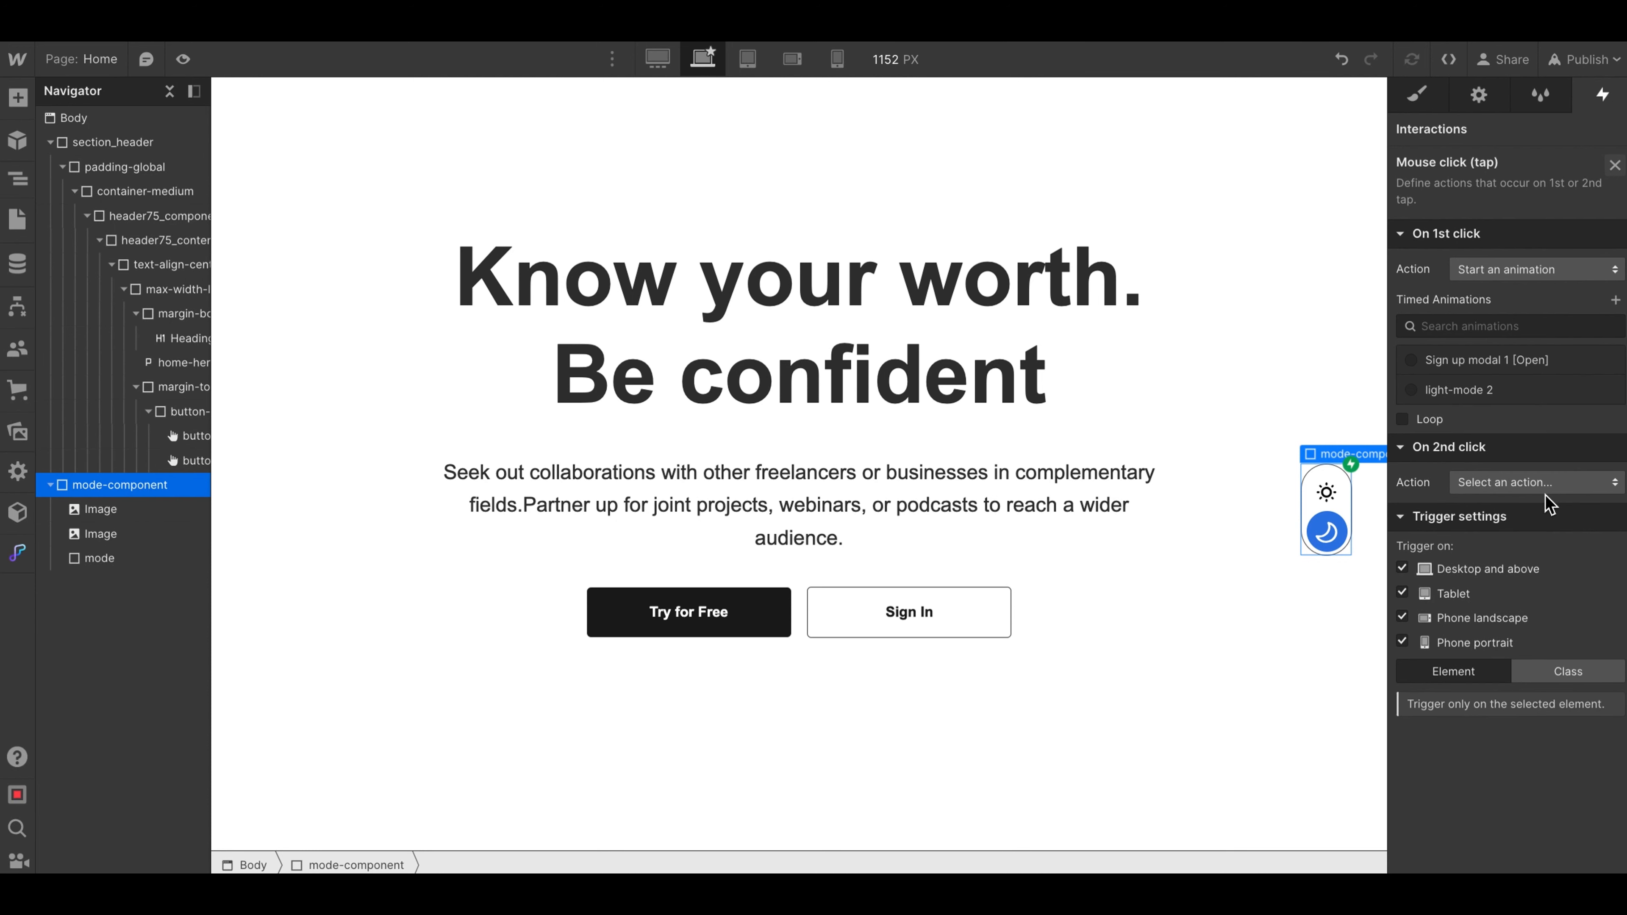
left_click(1610, 390)
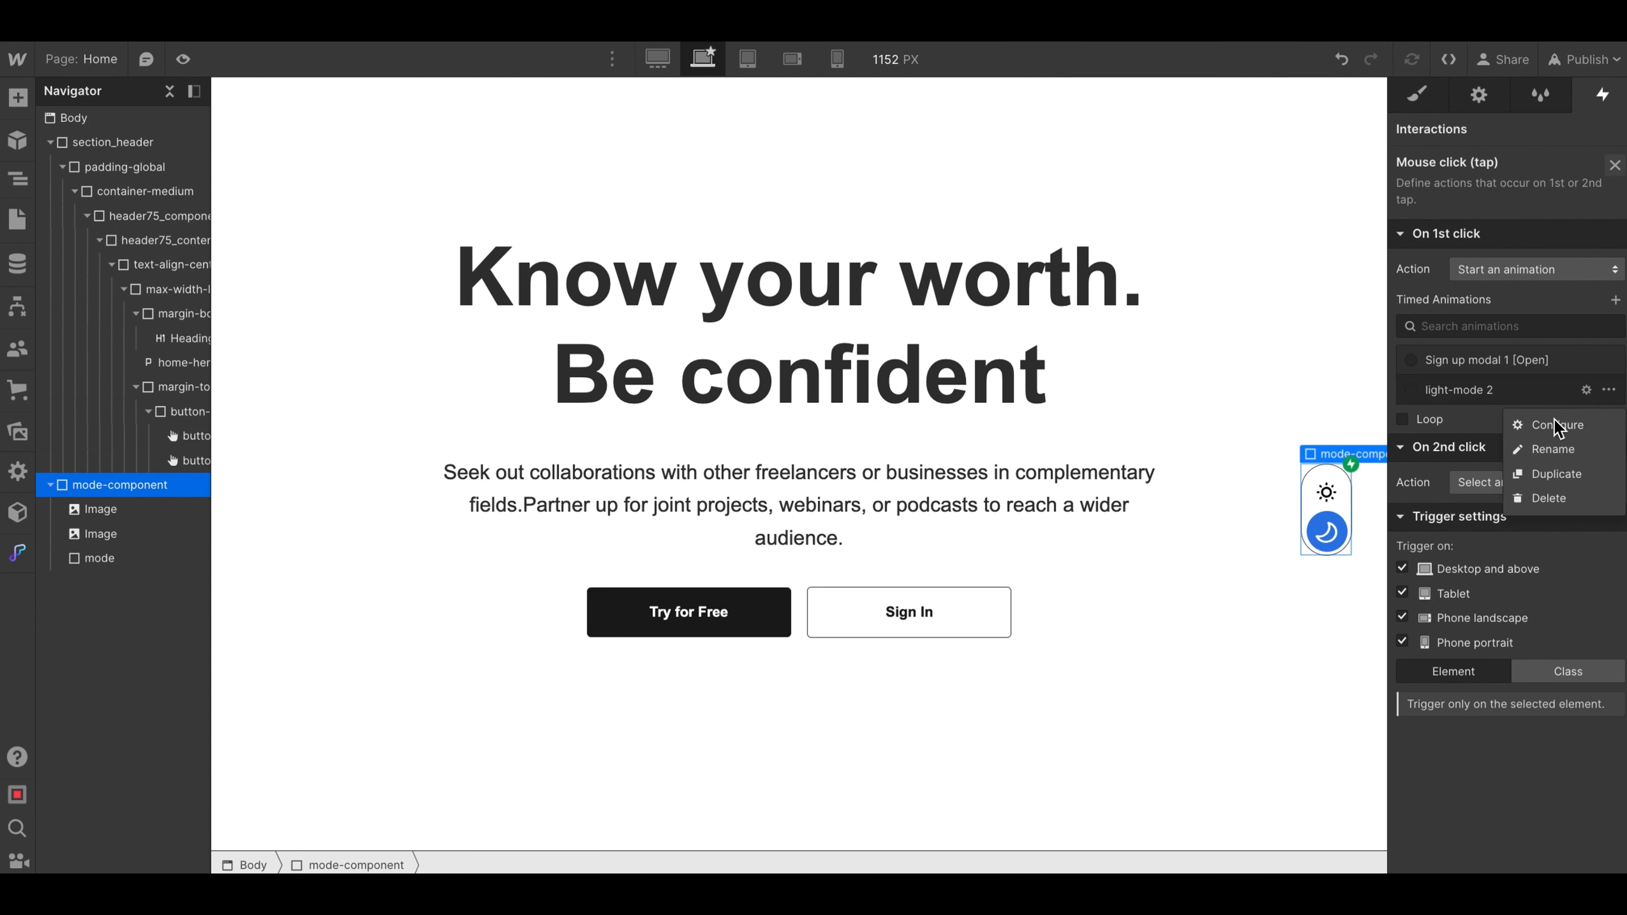
left_click(1545, 498)
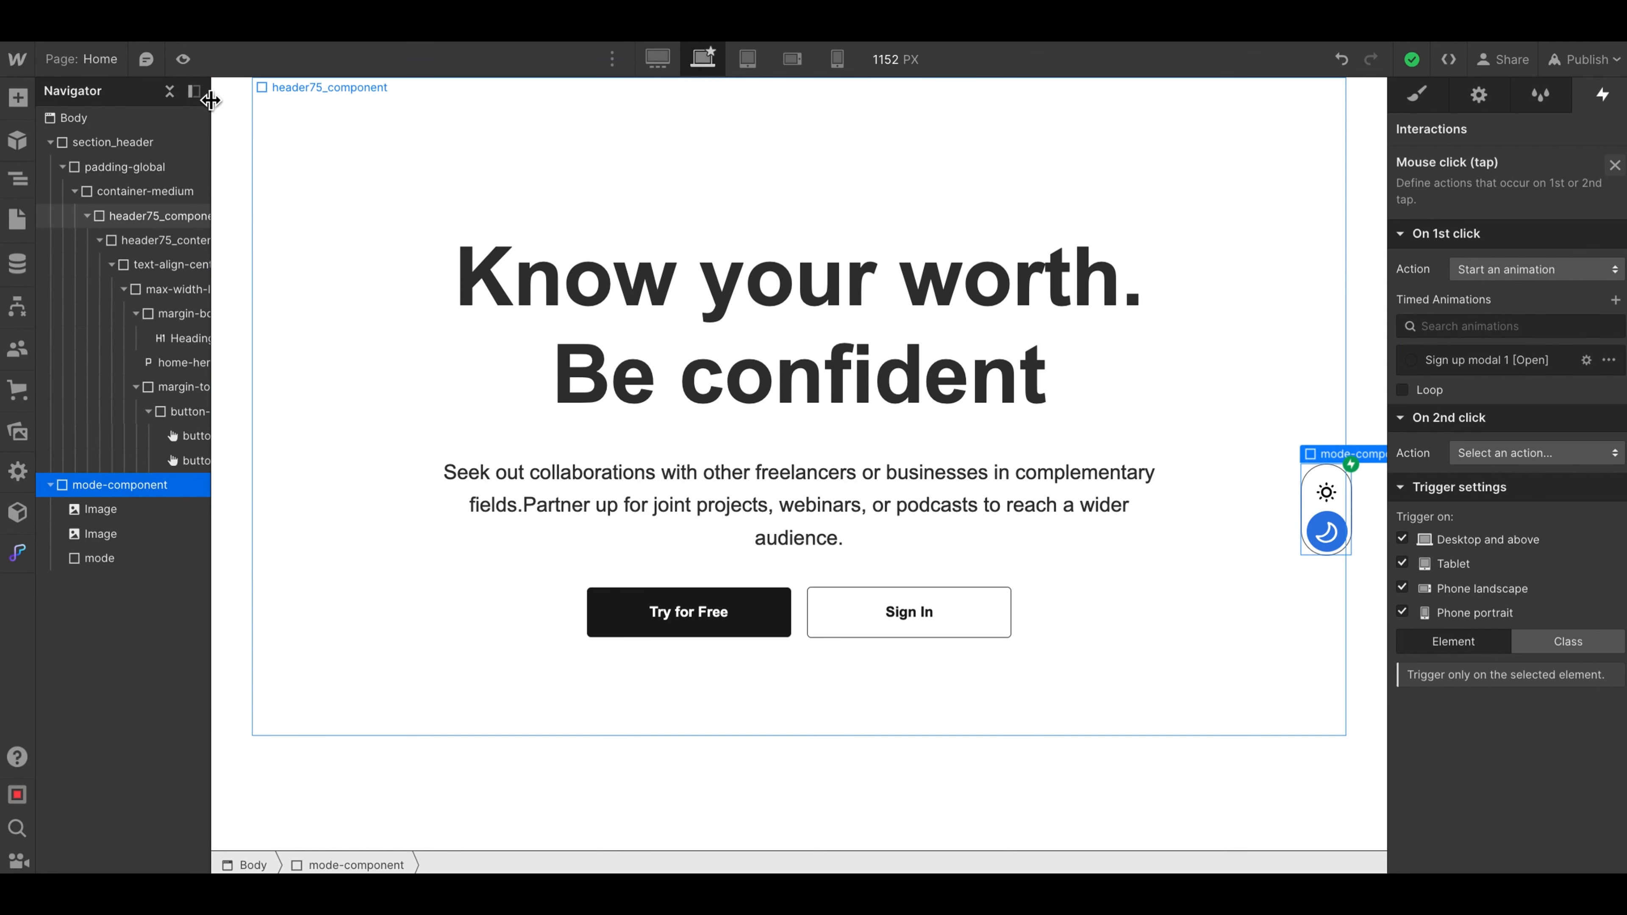
- Create a timed animation named dark-mode for the first click on mode-component
left_click(182, 59)
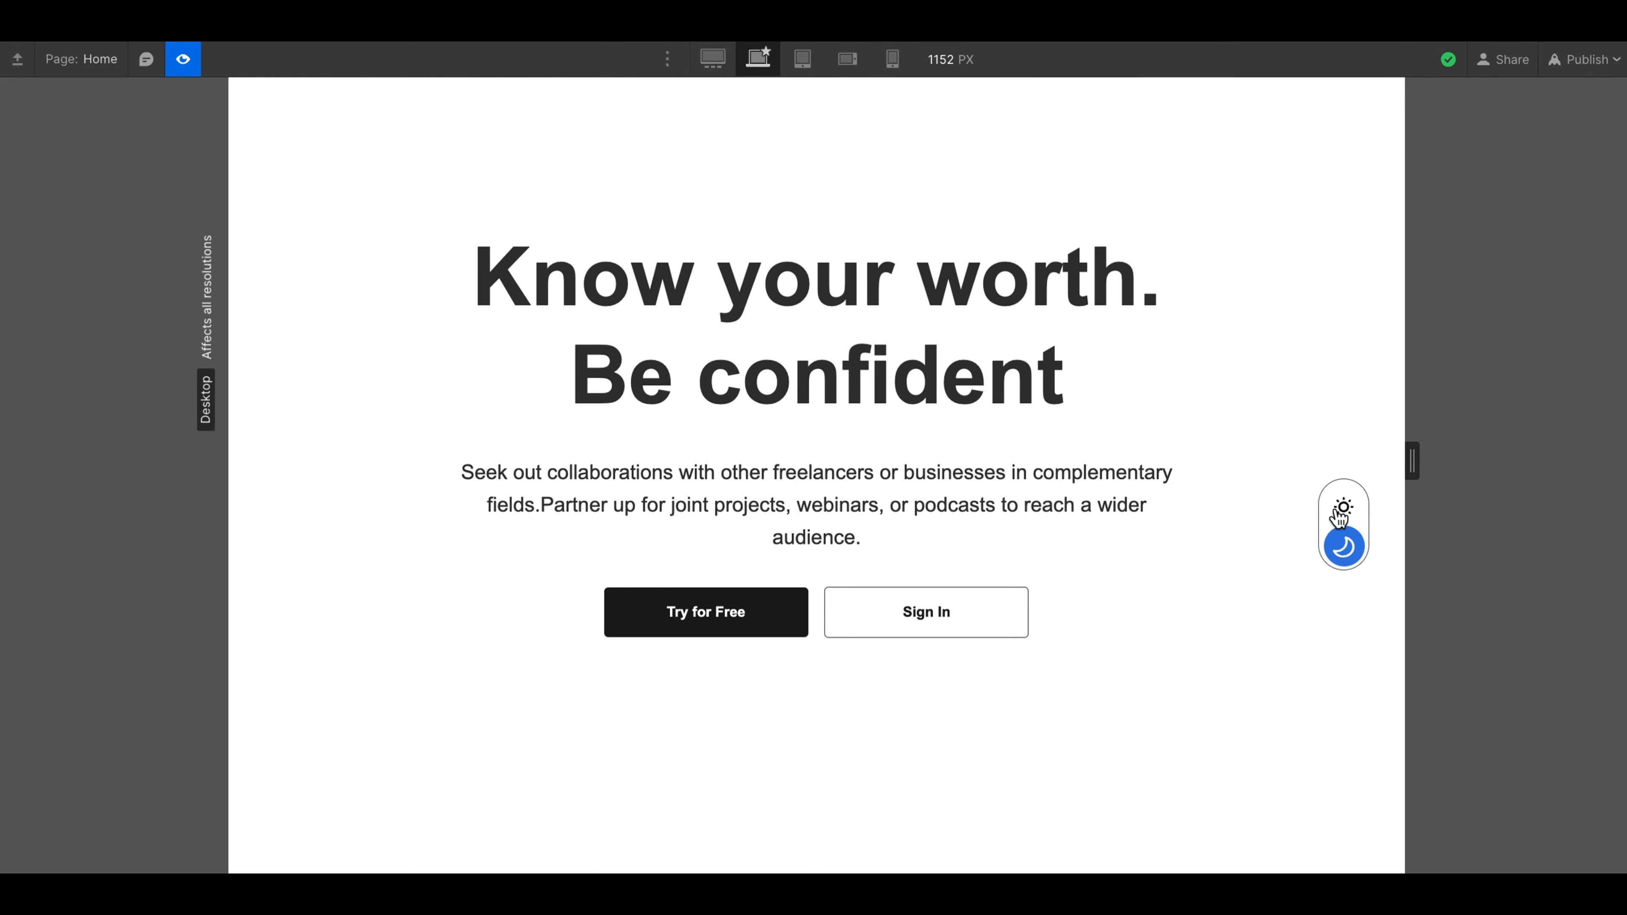
left_click(186, 59)
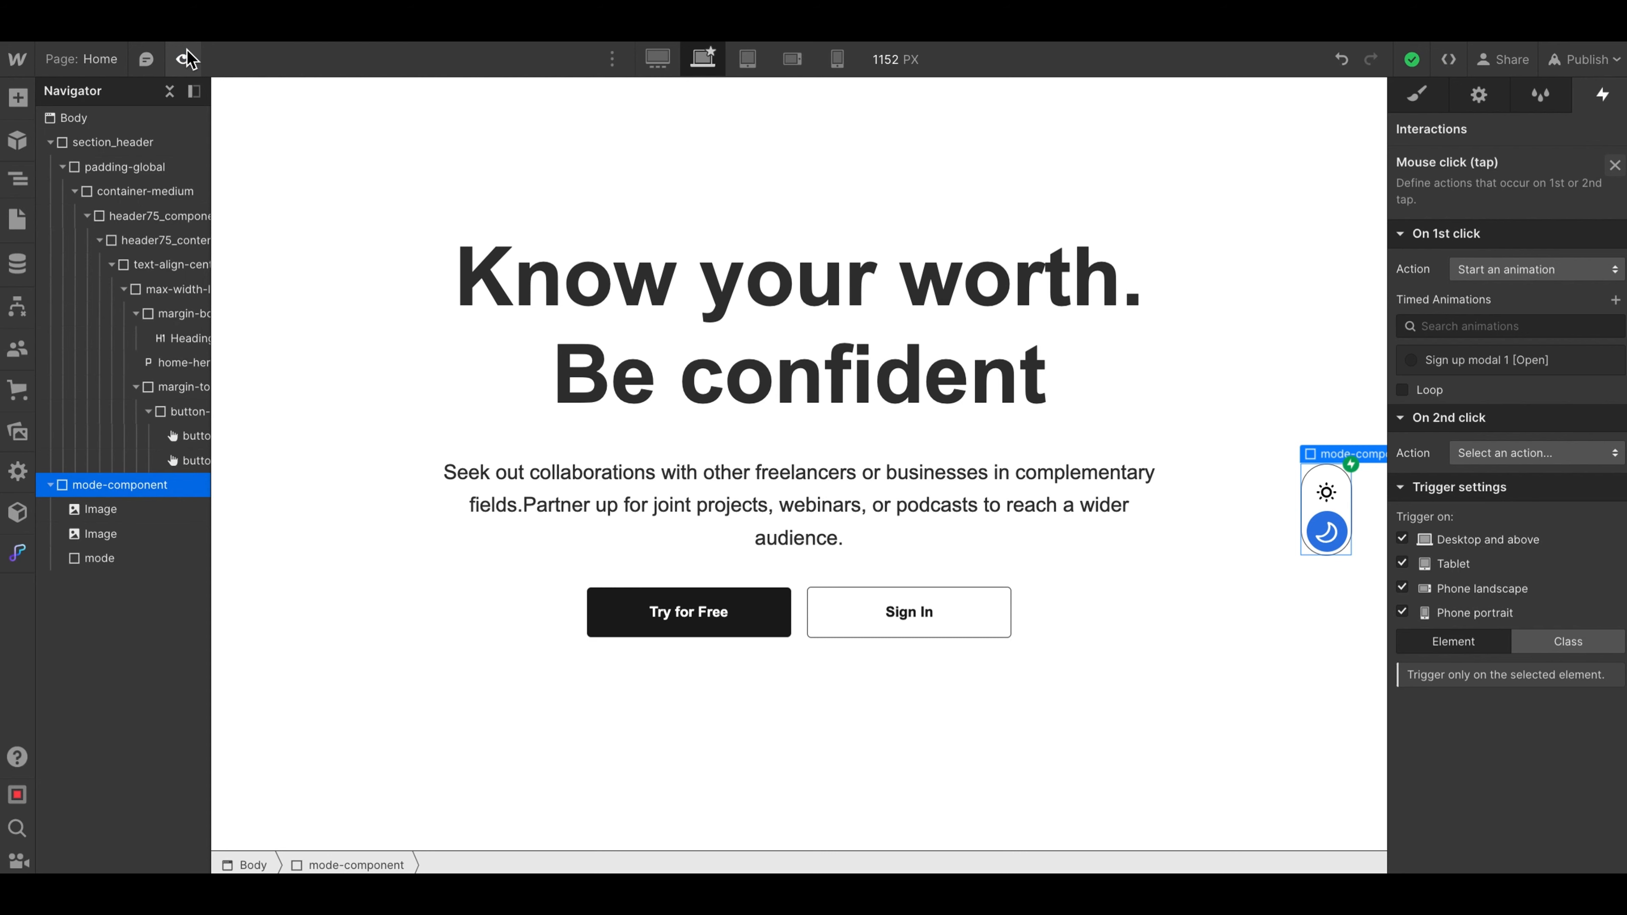
left_click(1614, 300)
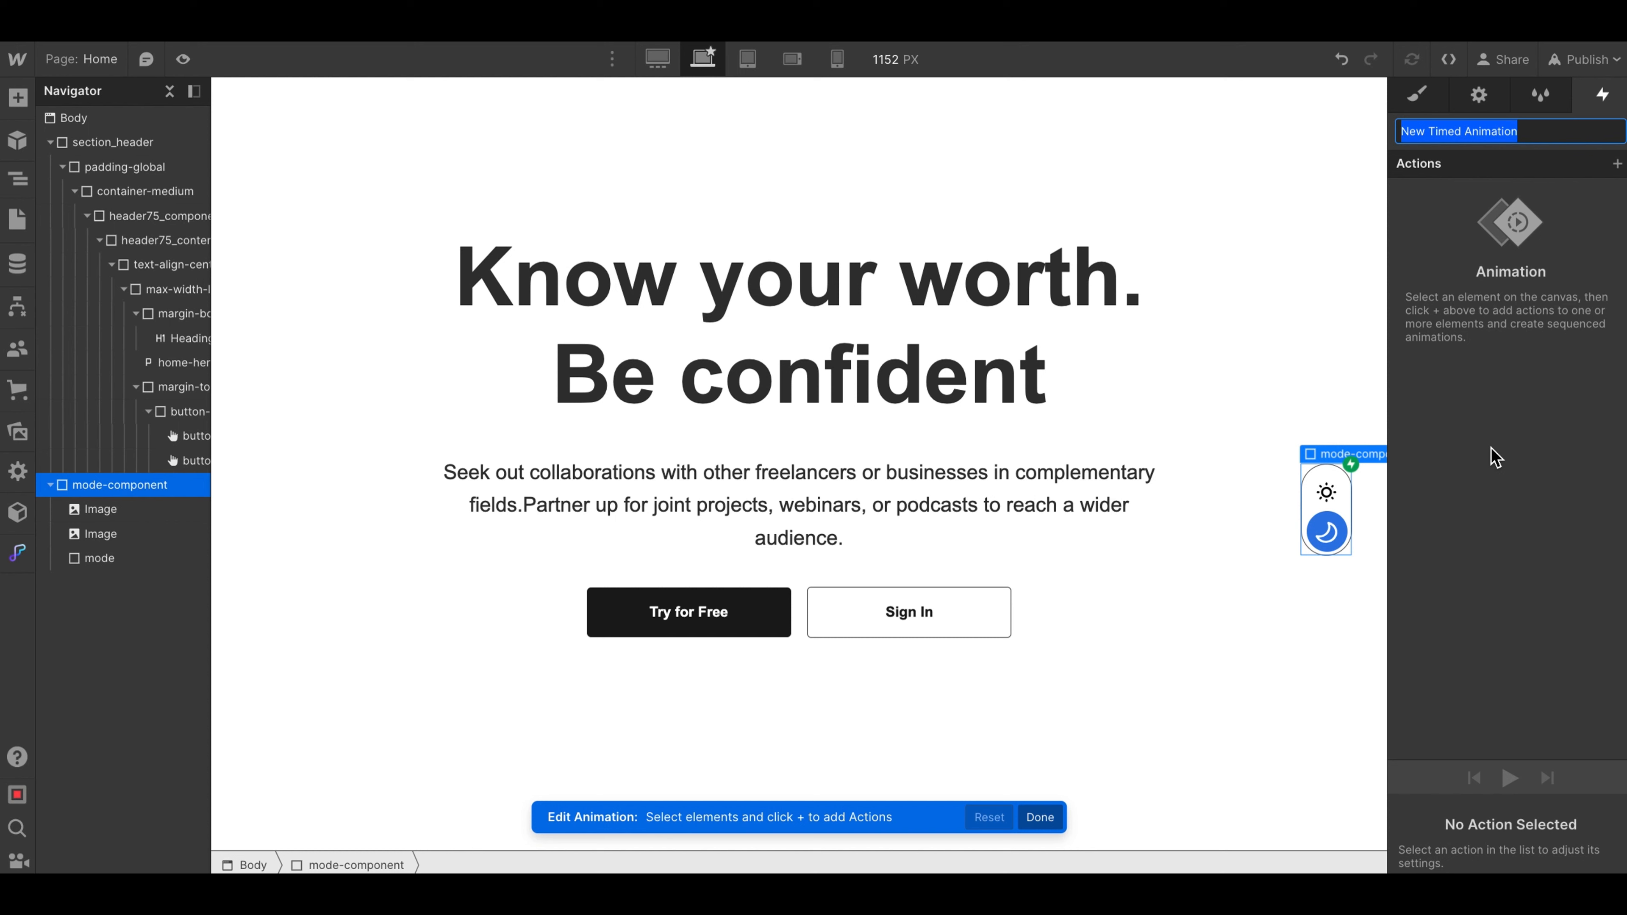
type("dark-mode")
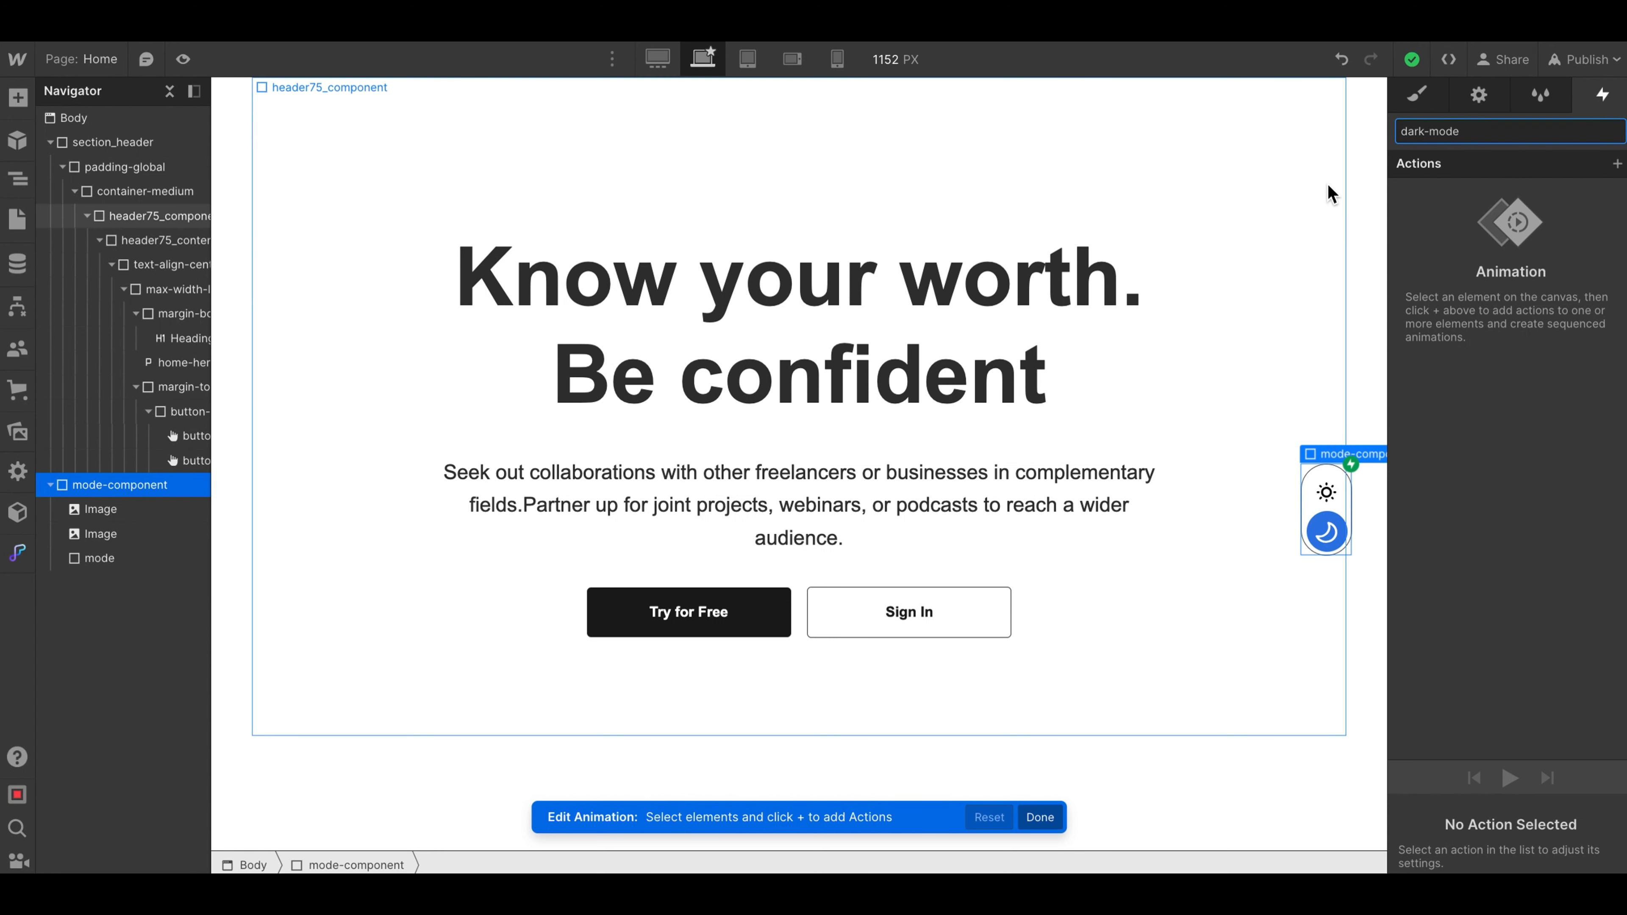
left_click(1617, 165)
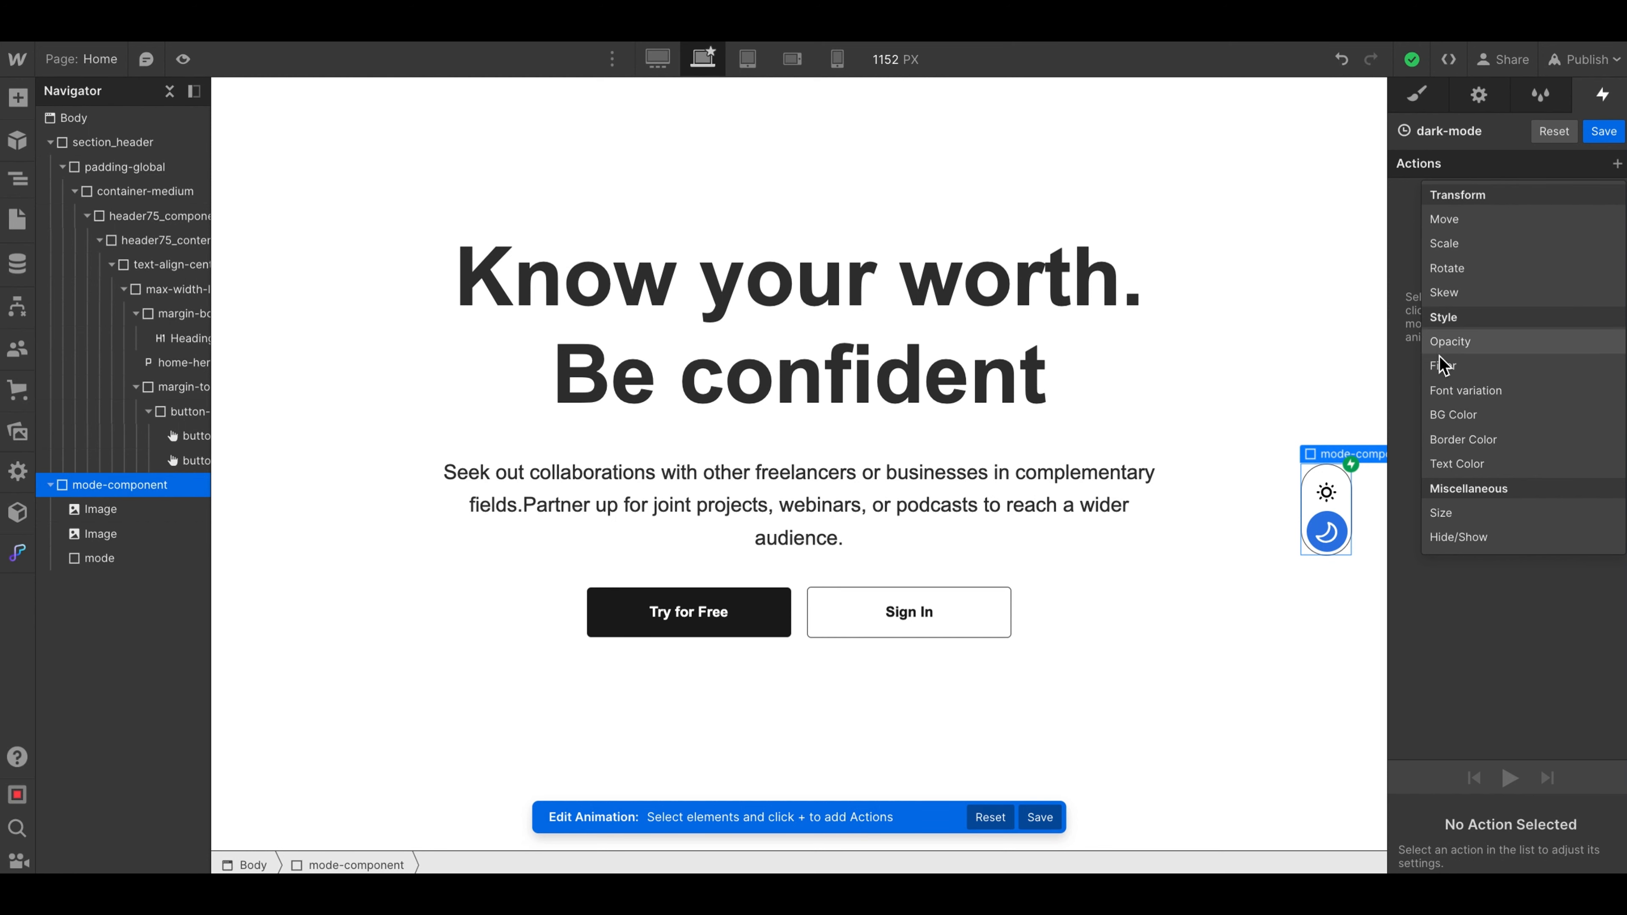
left_click(1467, 441)
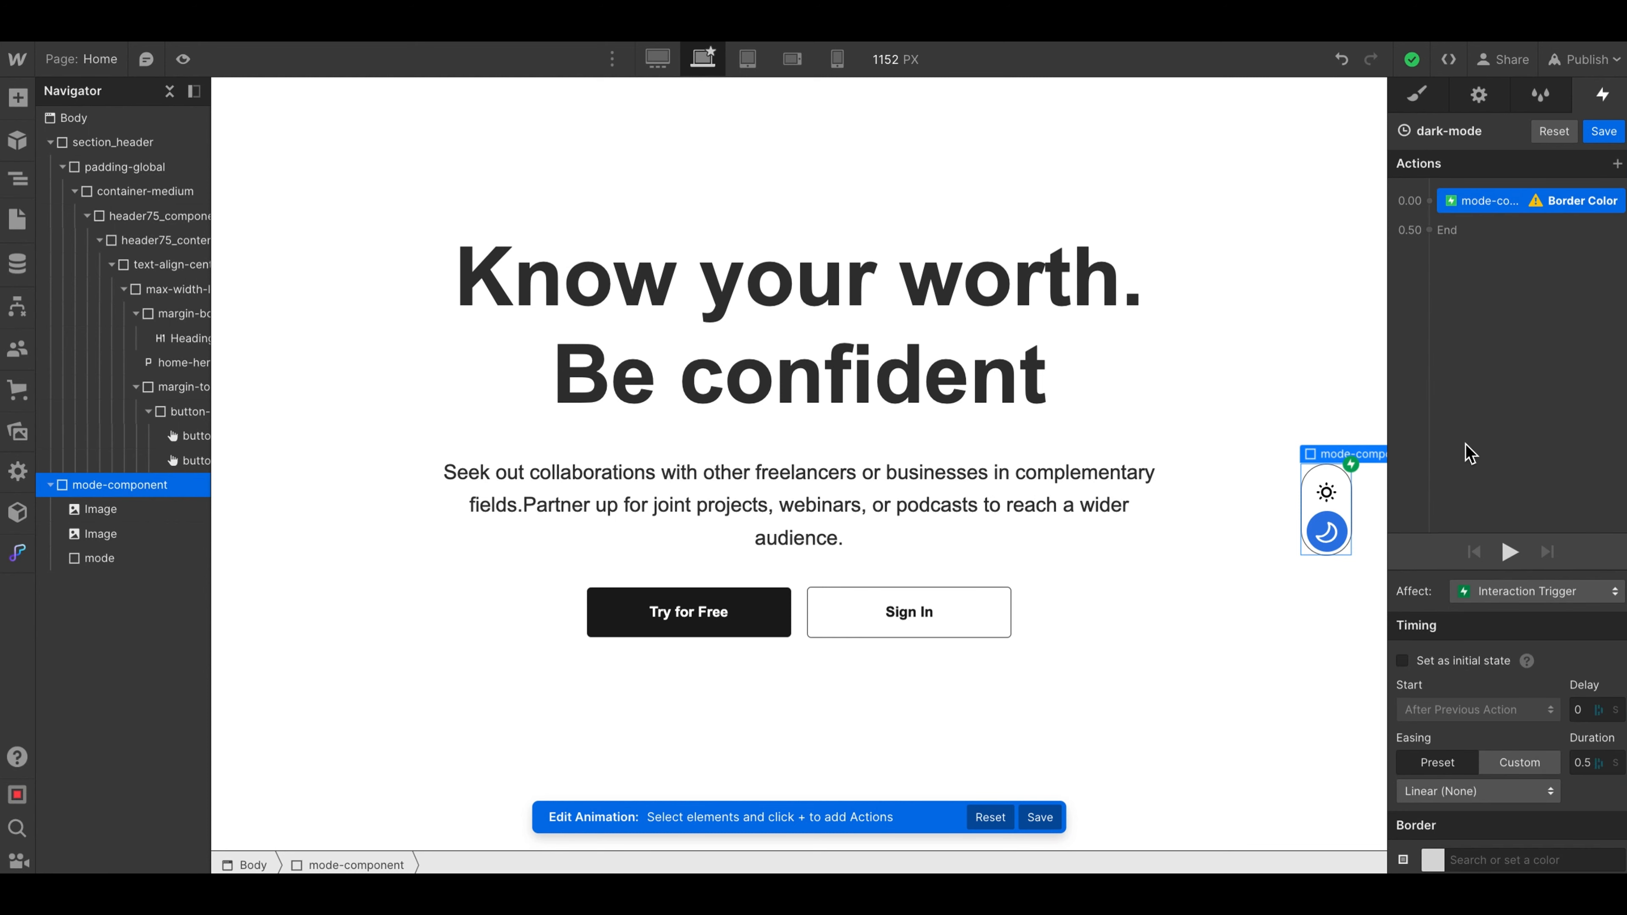
right_click(1491, 208)
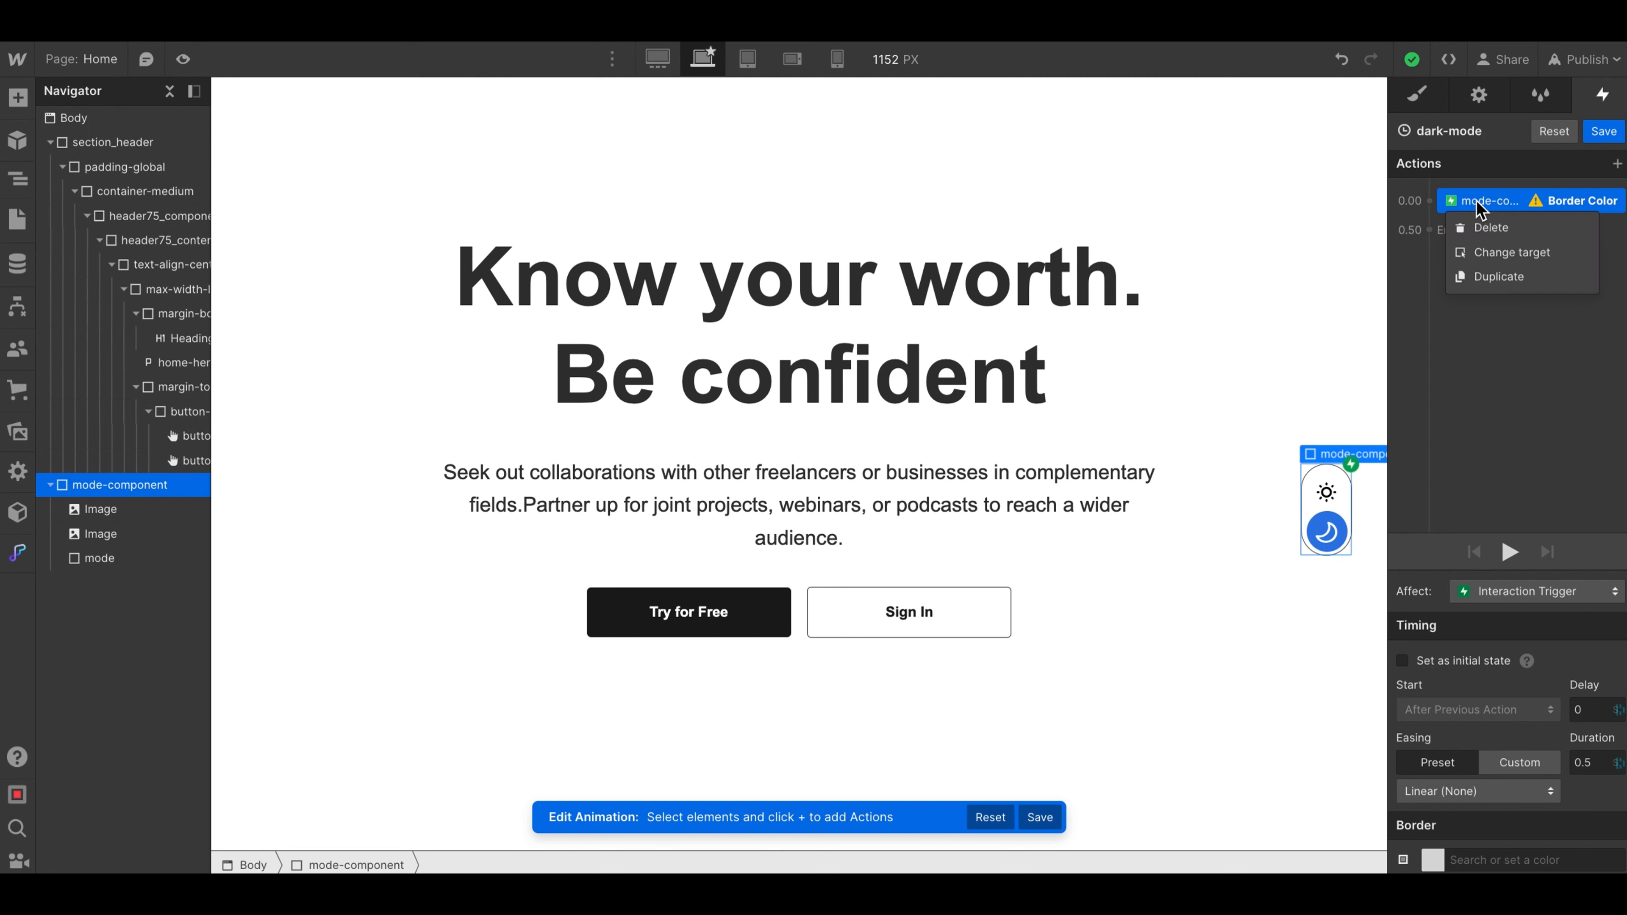
left_click(1493, 254)
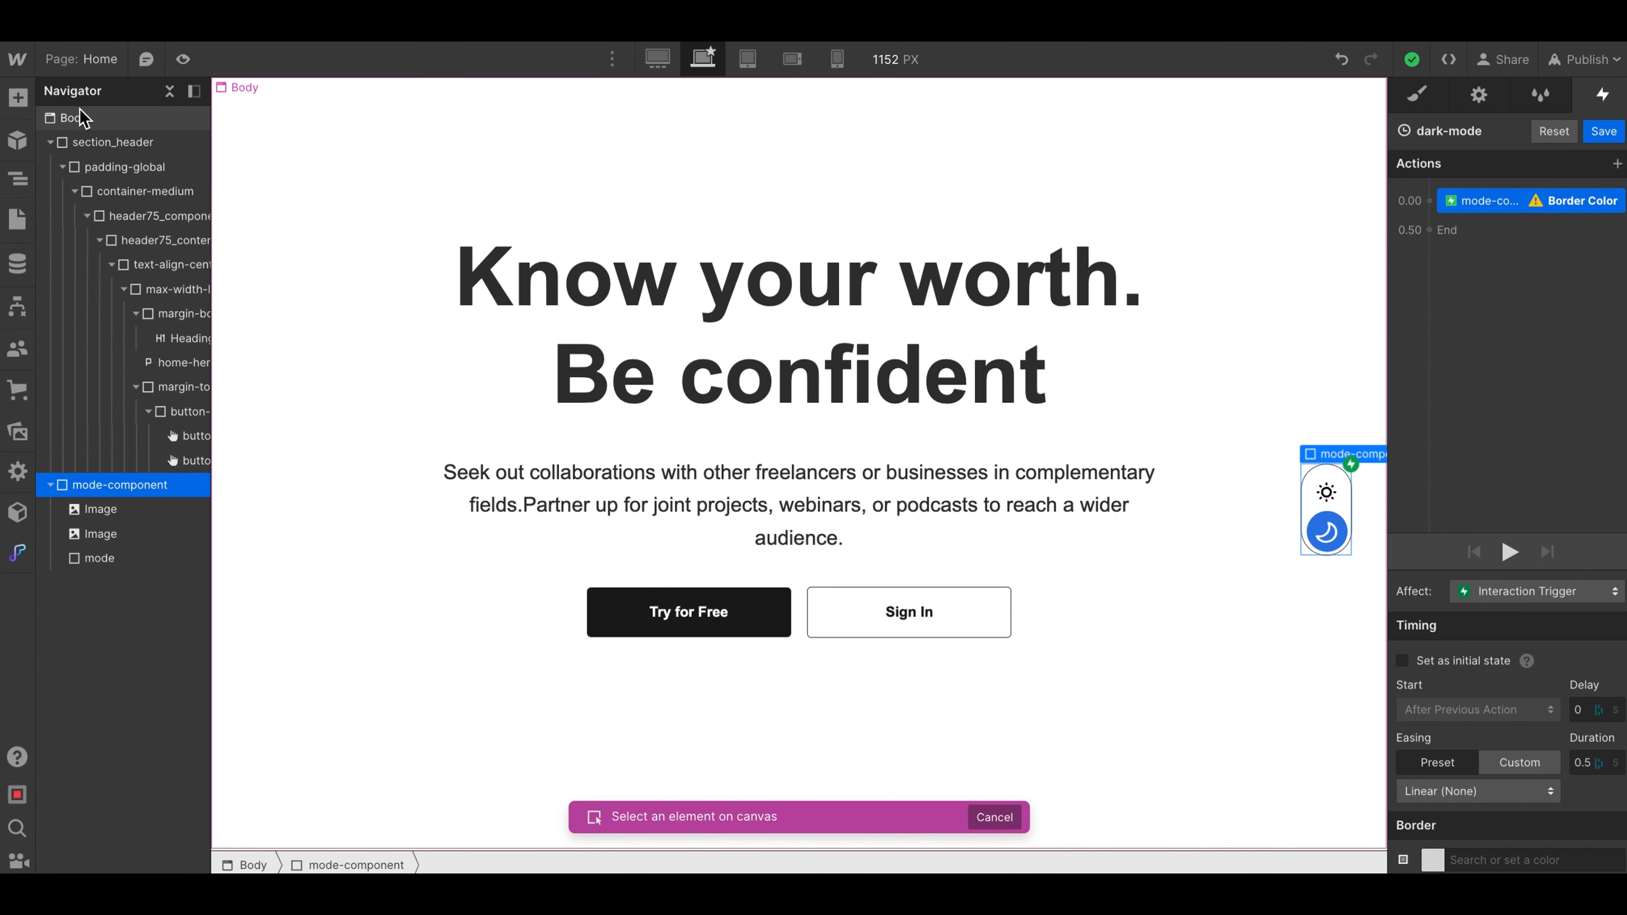
left_click(84, 130)
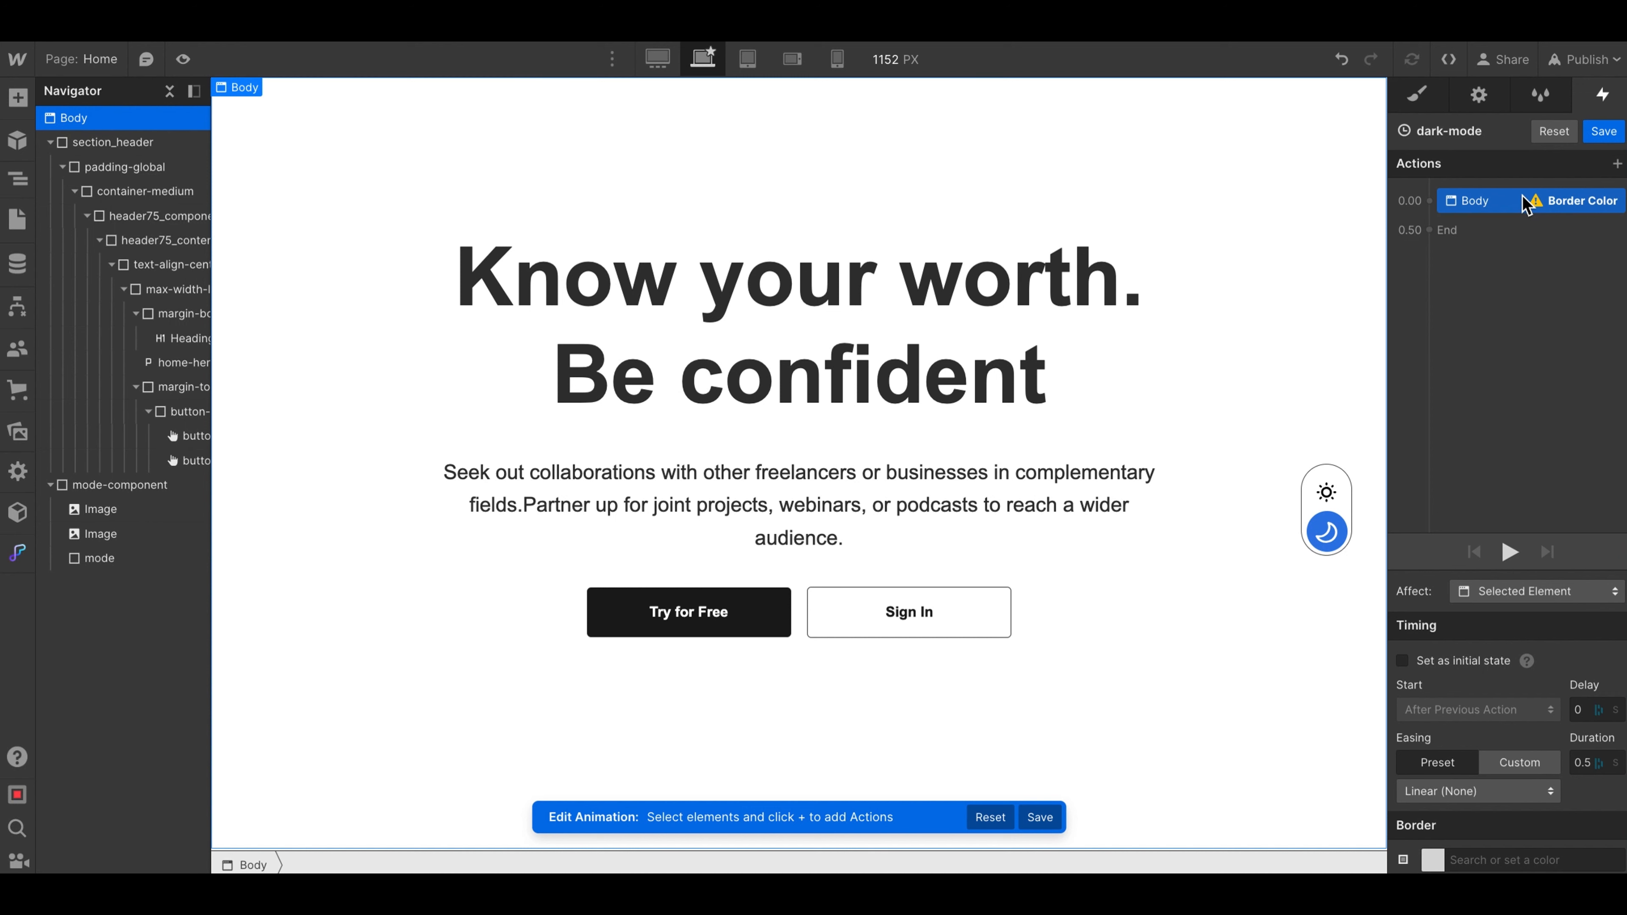
right_click(1533, 202)
left_click(1528, 249)
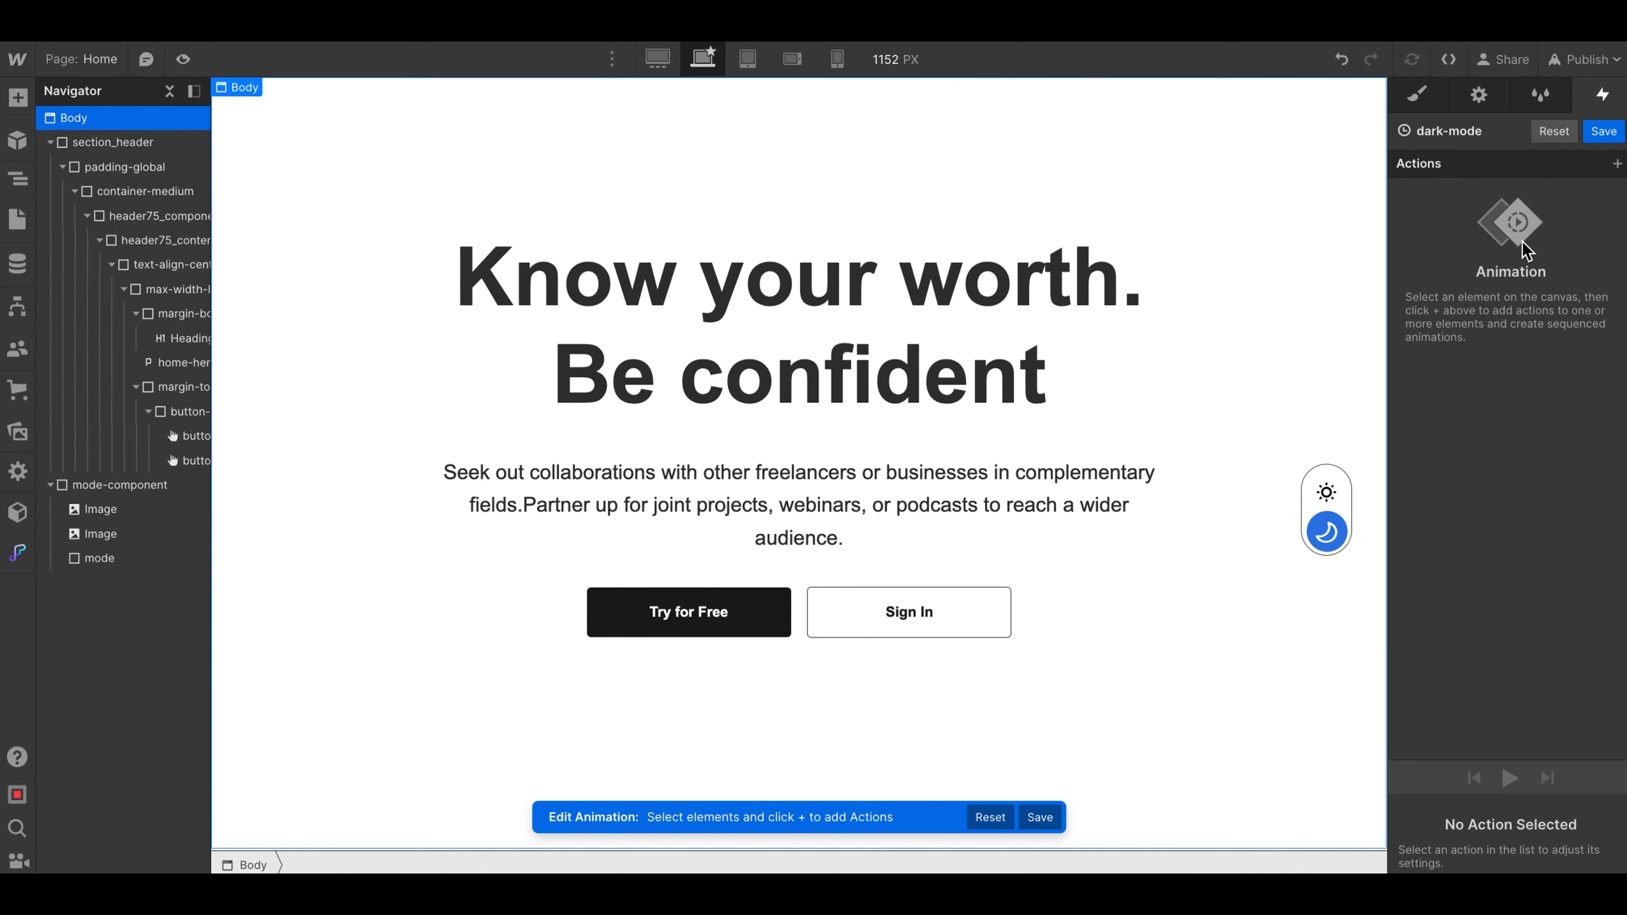
- Add a BG Color action for Body to the dark-mode animation and set its color to #1c1c1c
left_click(1617, 163)
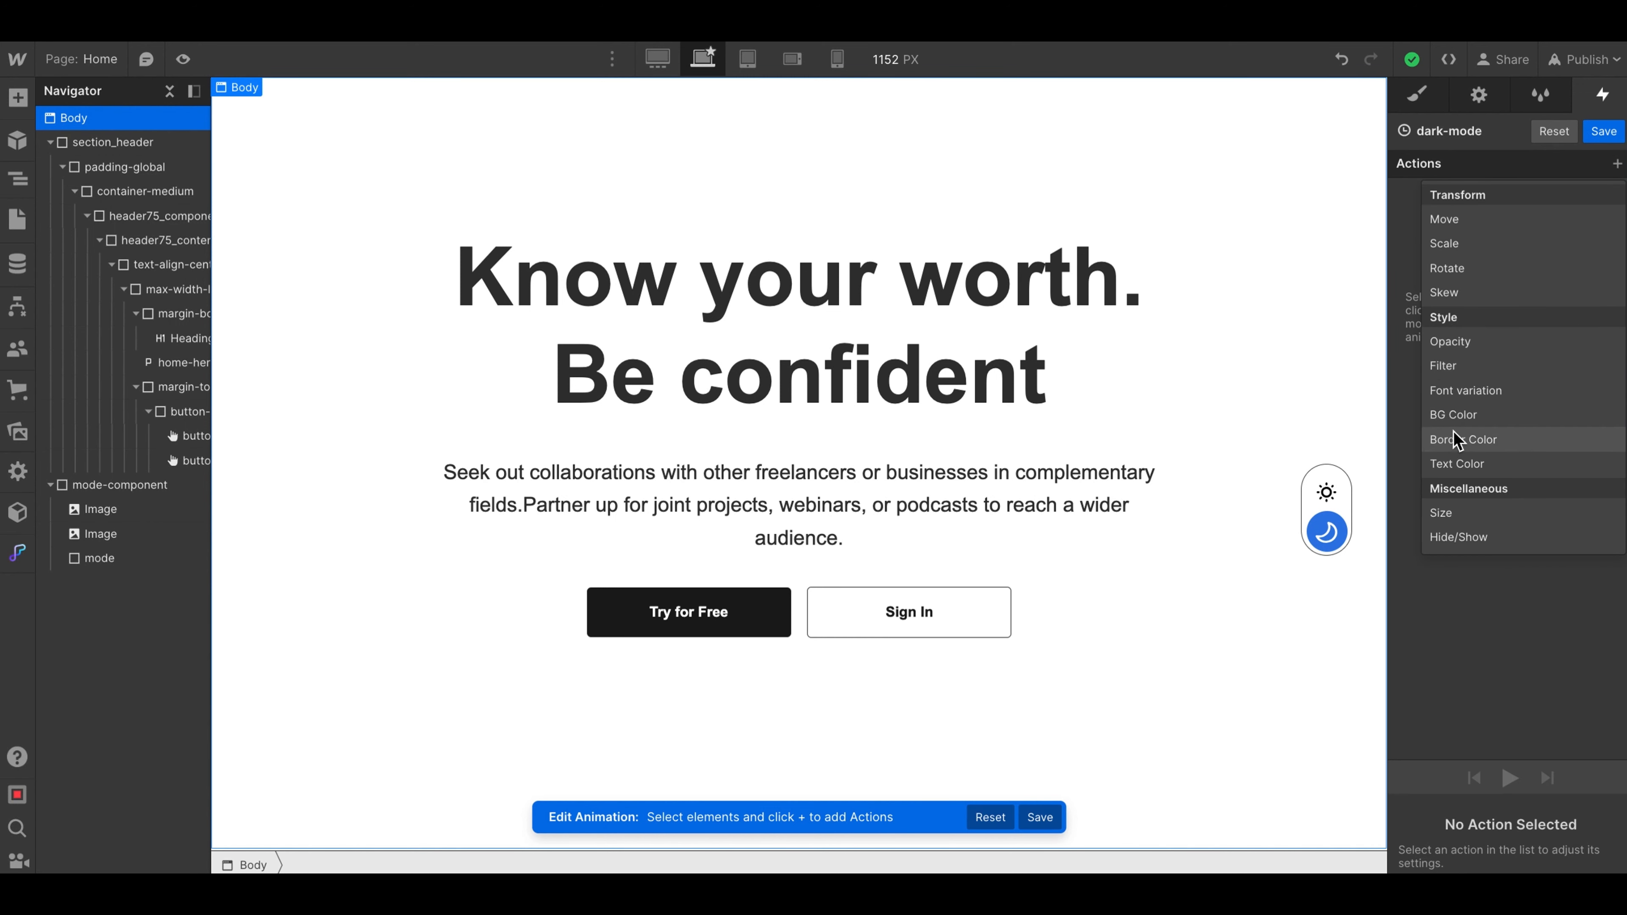
left_click(1449, 418)
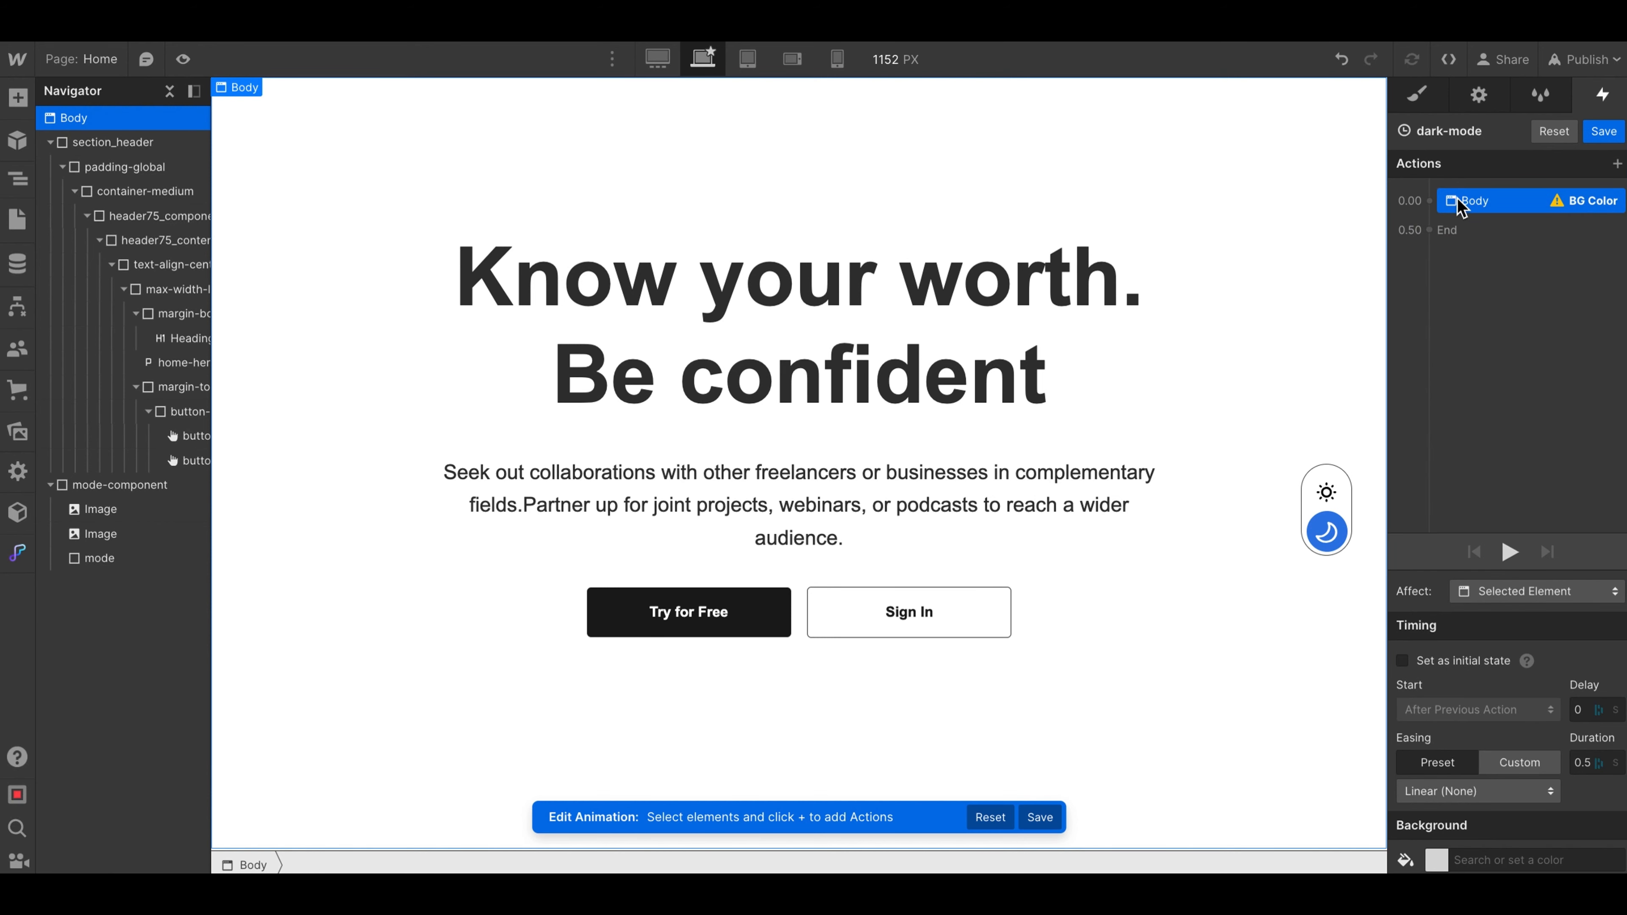
right_click(1487, 201)
left_click(1512, 196)
left_click(1438, 862)
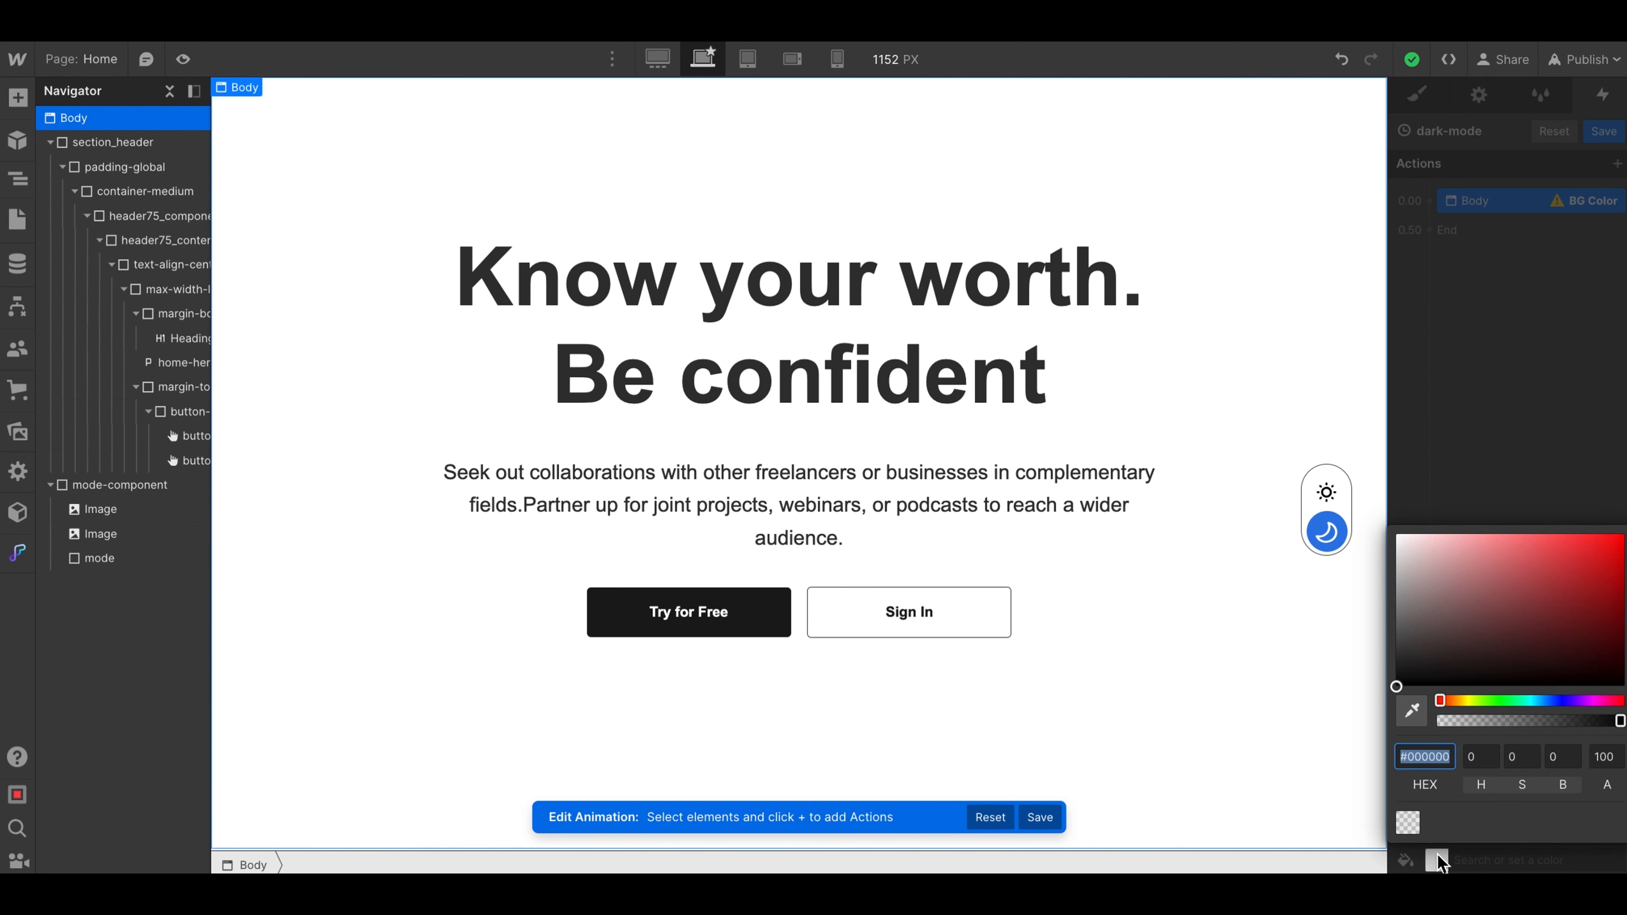
left_click_drag(1412, 597, 1378, 678)
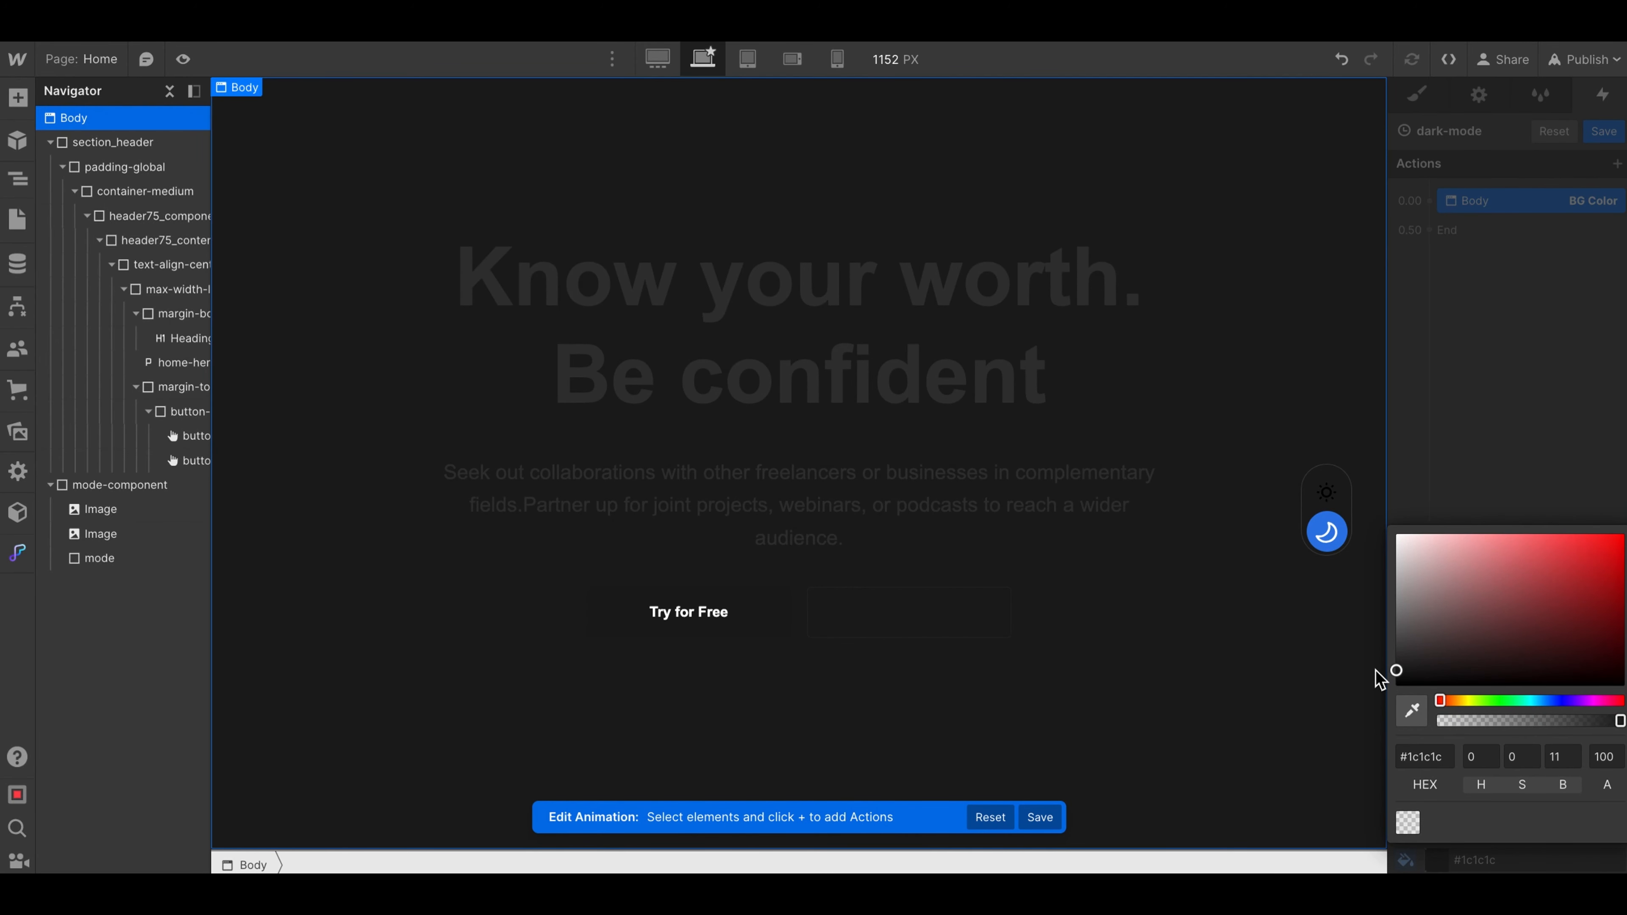
left_click(1483, 206)
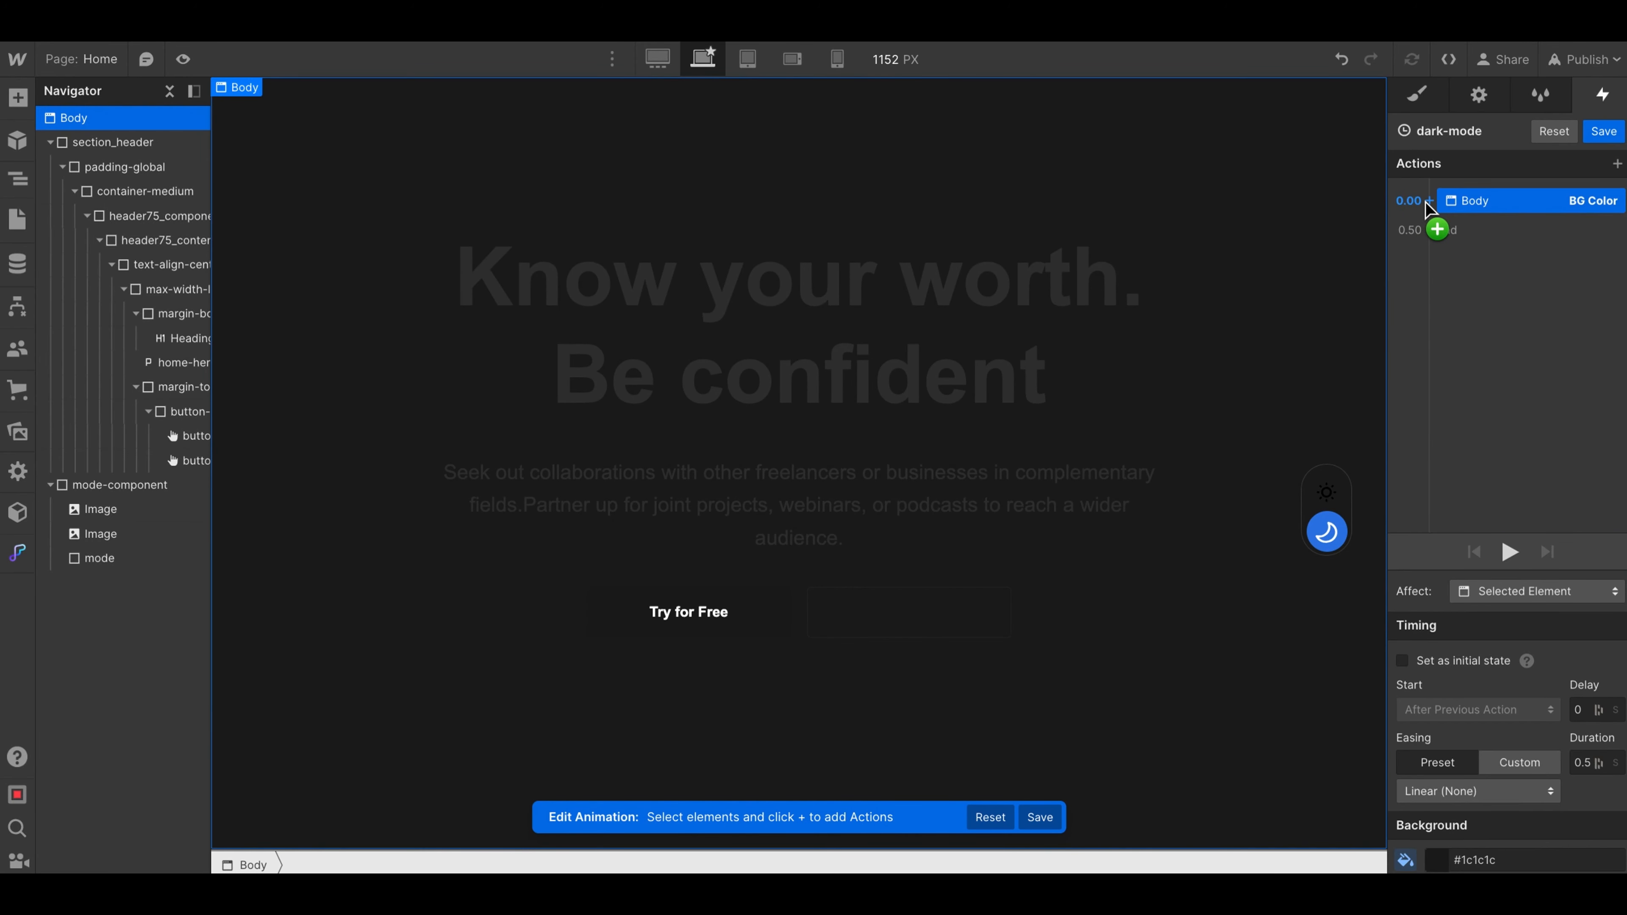
- Add a Text Color action for Body alongside the background action, set it to #ebebeb, and save the animation
left_click(1430, 202)
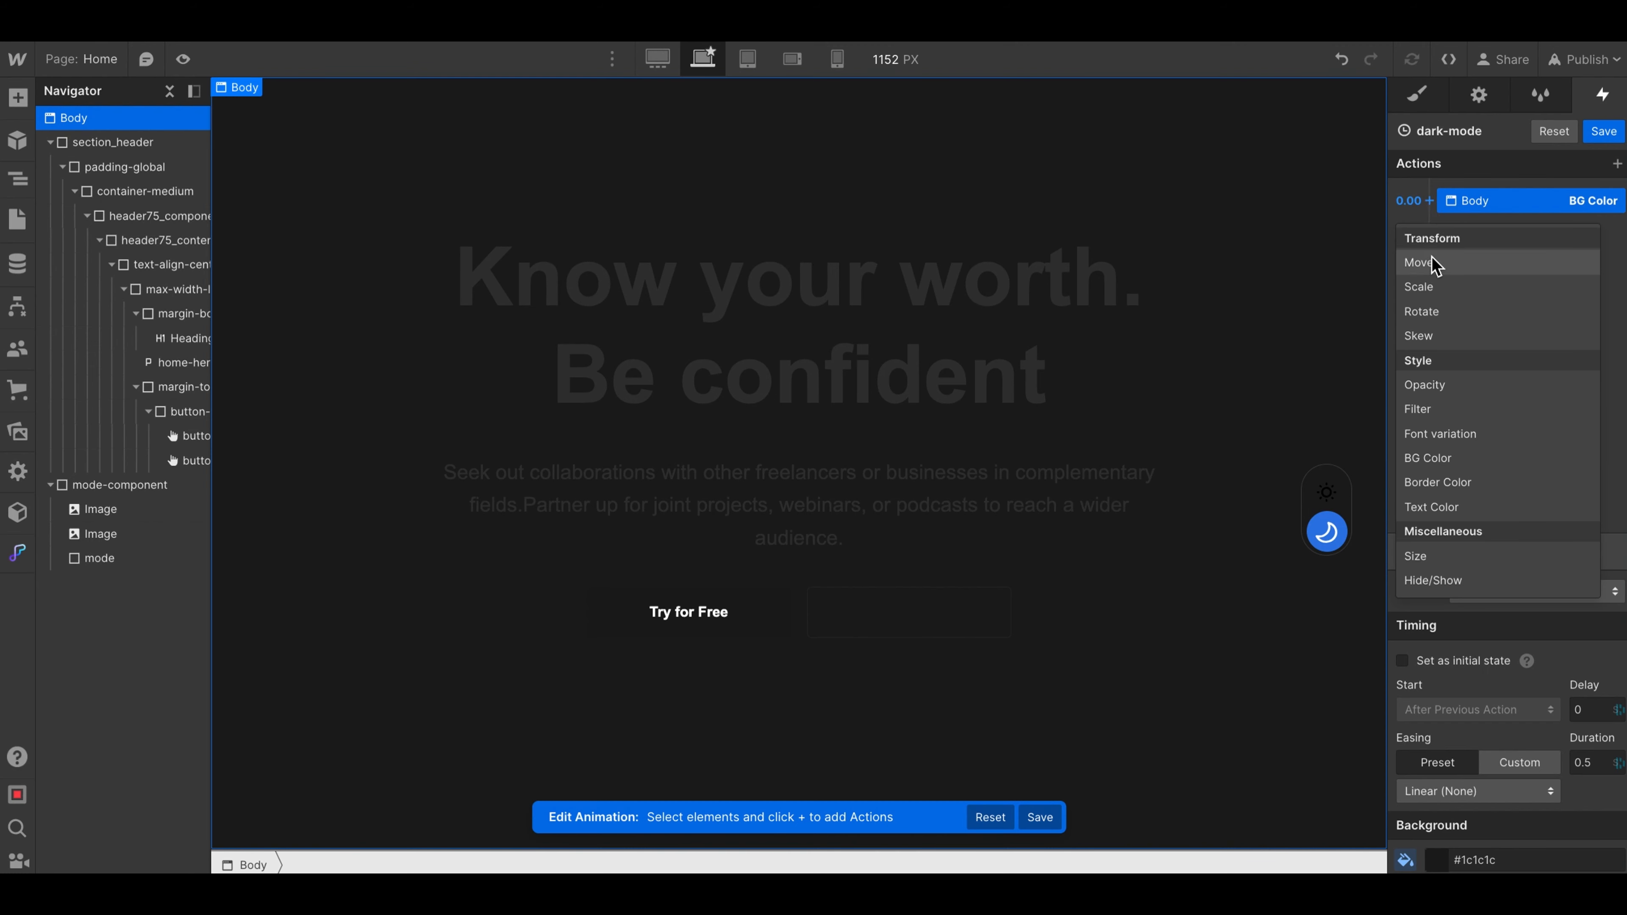
left_click(1426, 512)
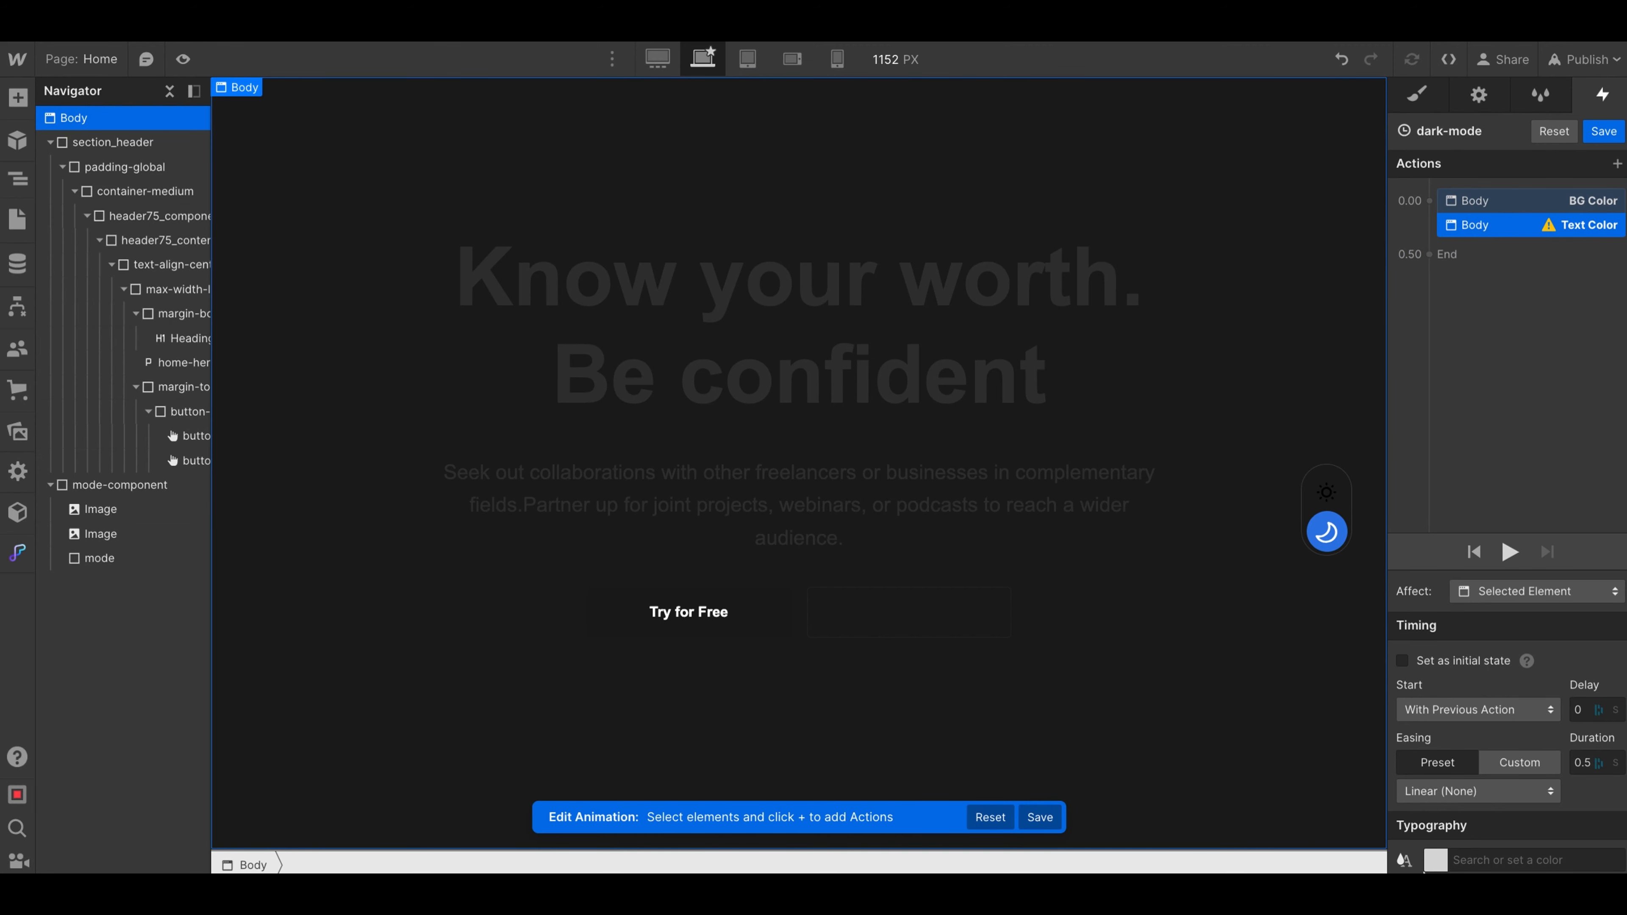
left_click(1437, 862)
left_click_drag(1417, 632, 1348, 548)
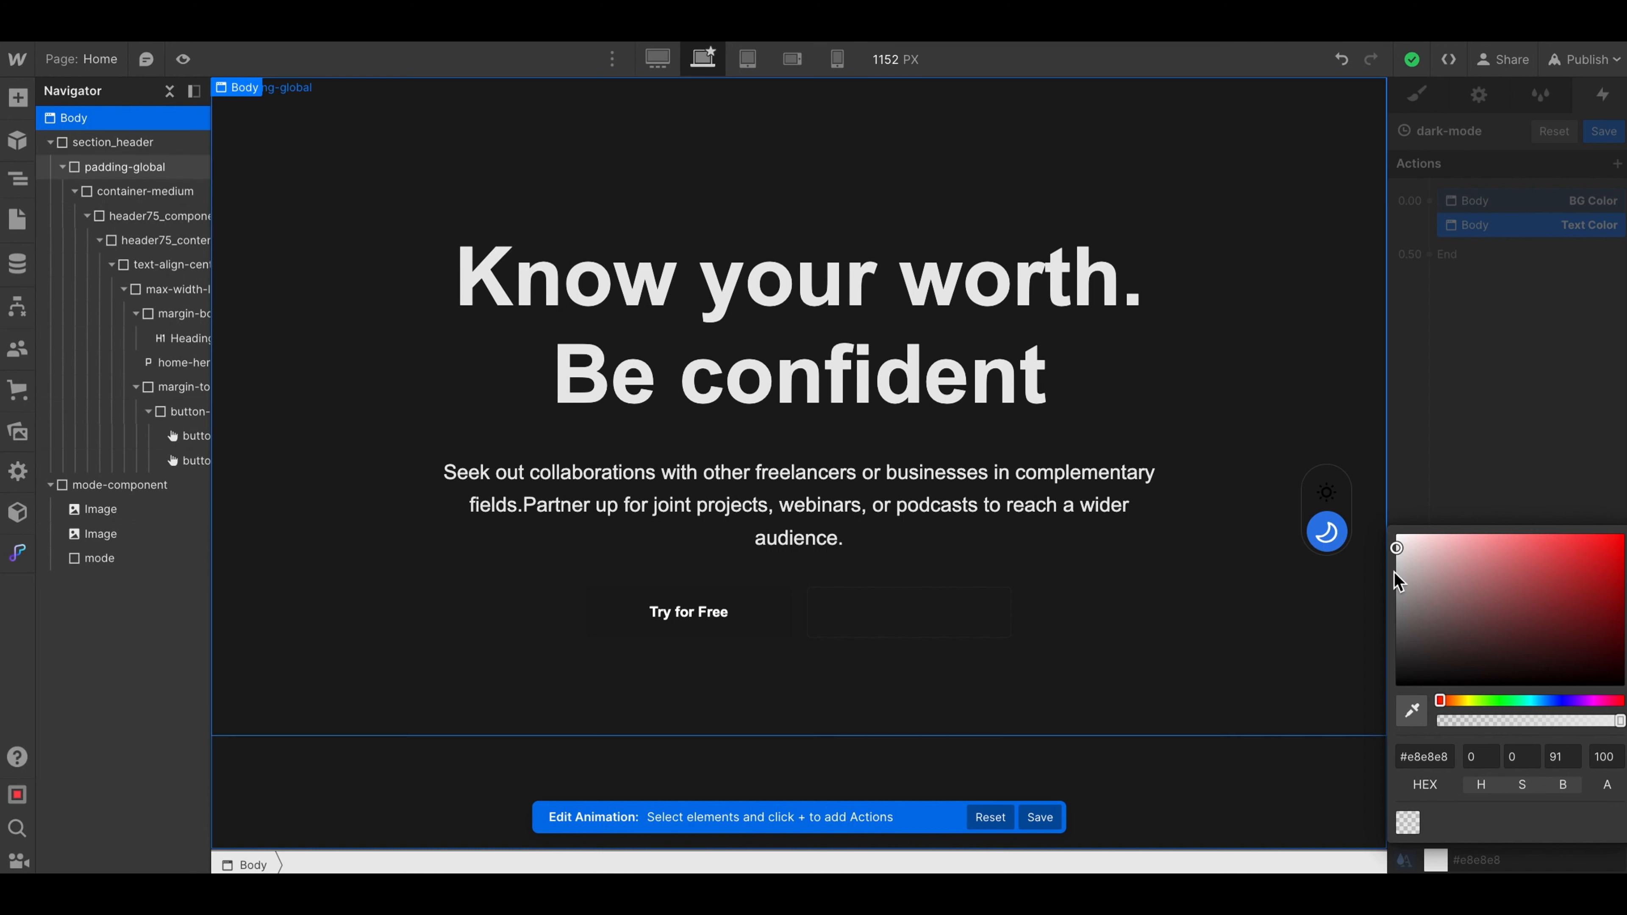
left_click(1395, 546)
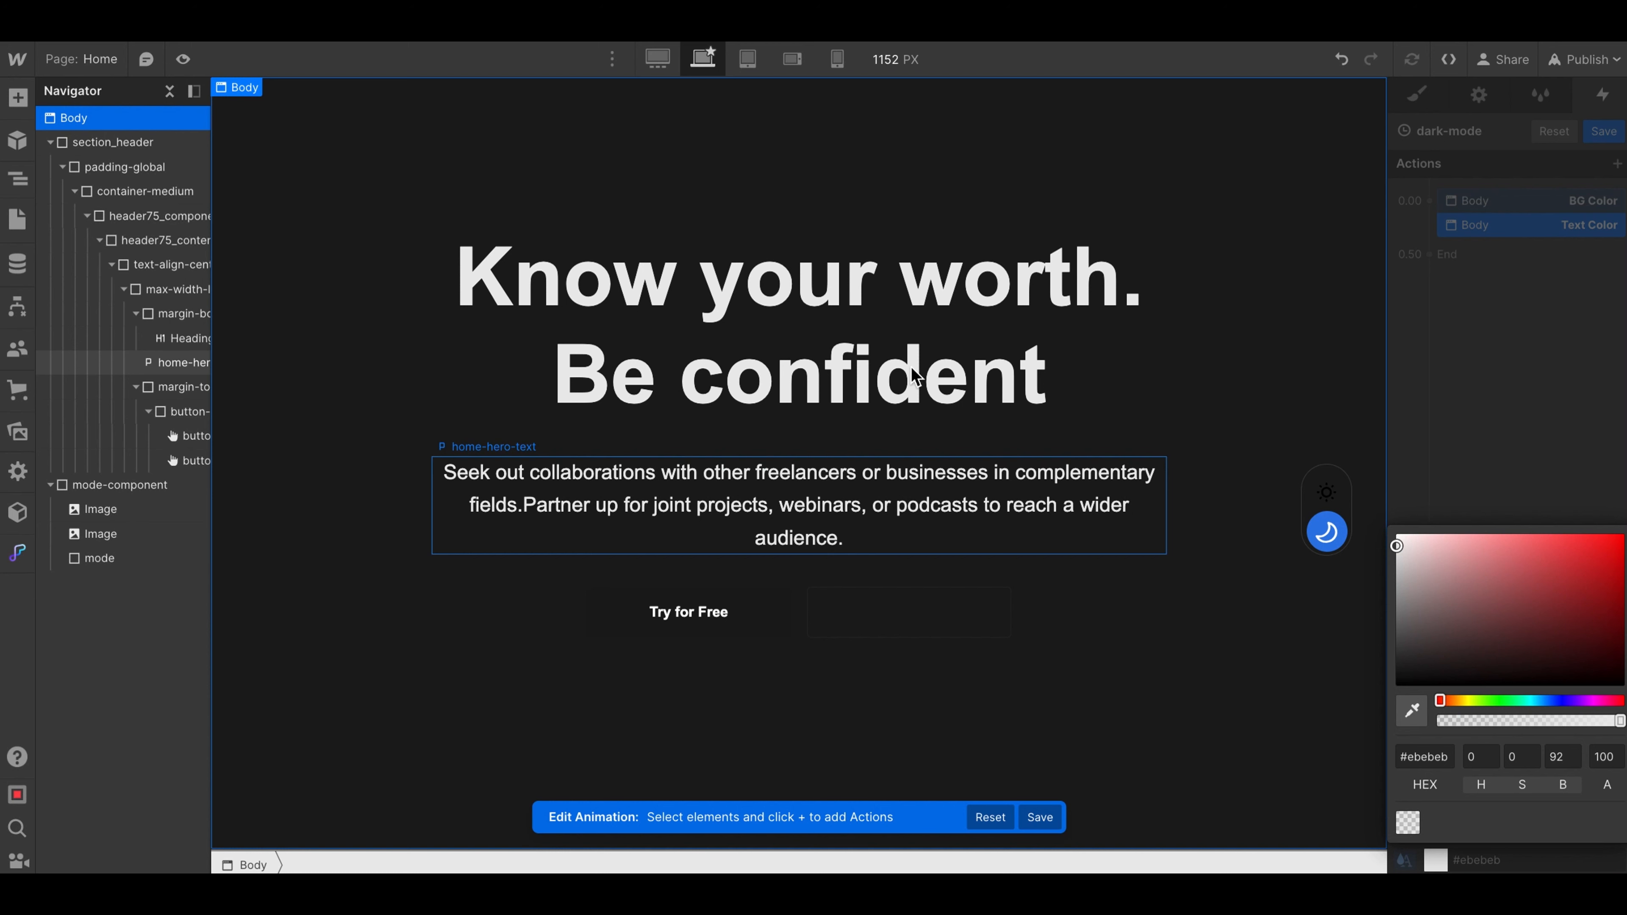
left_click(1467, 206)
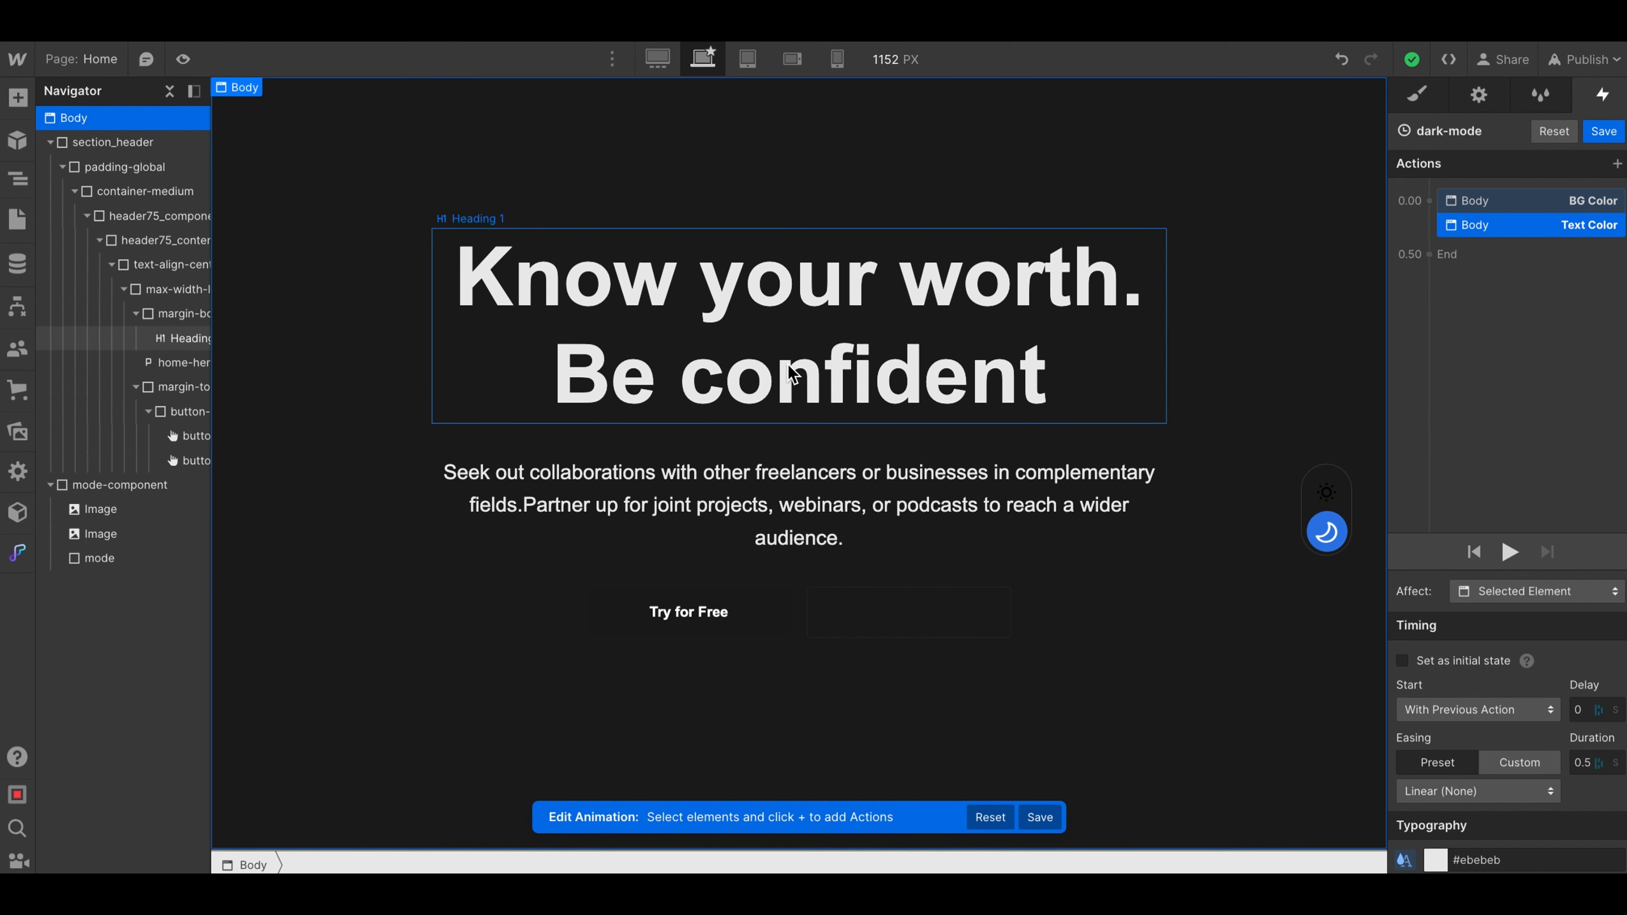
left_click(1604, 133)
- Preview the Home page and test the mode toggle's color change, returning to the editor
left_click(183, 60)
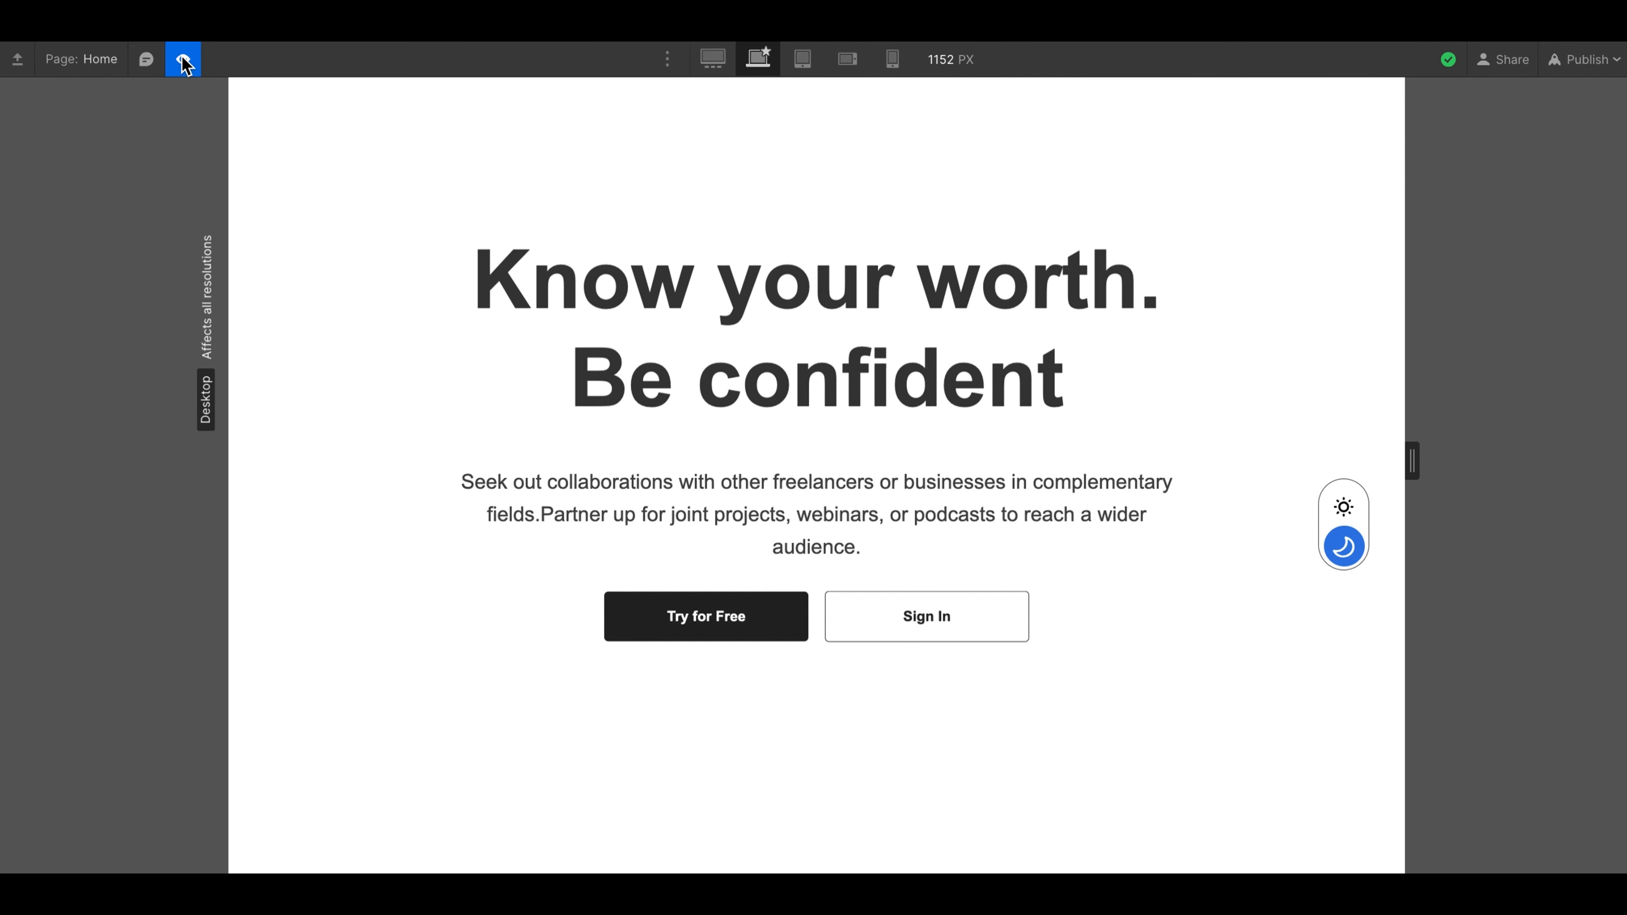
left_click(1341, 508)
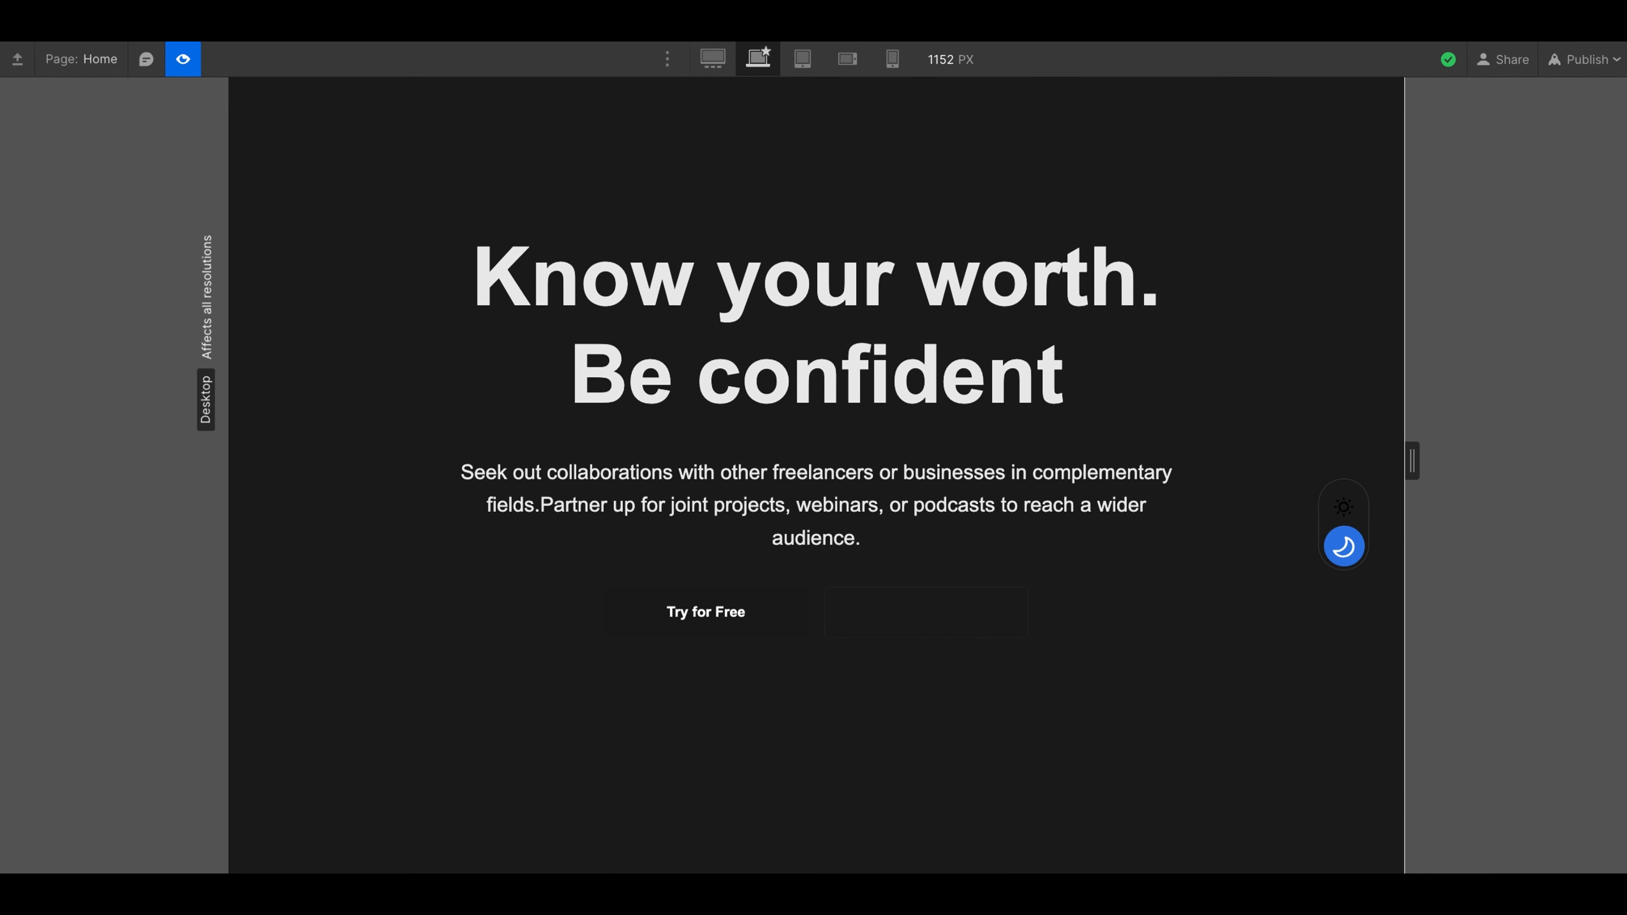
left_click(183, 60)
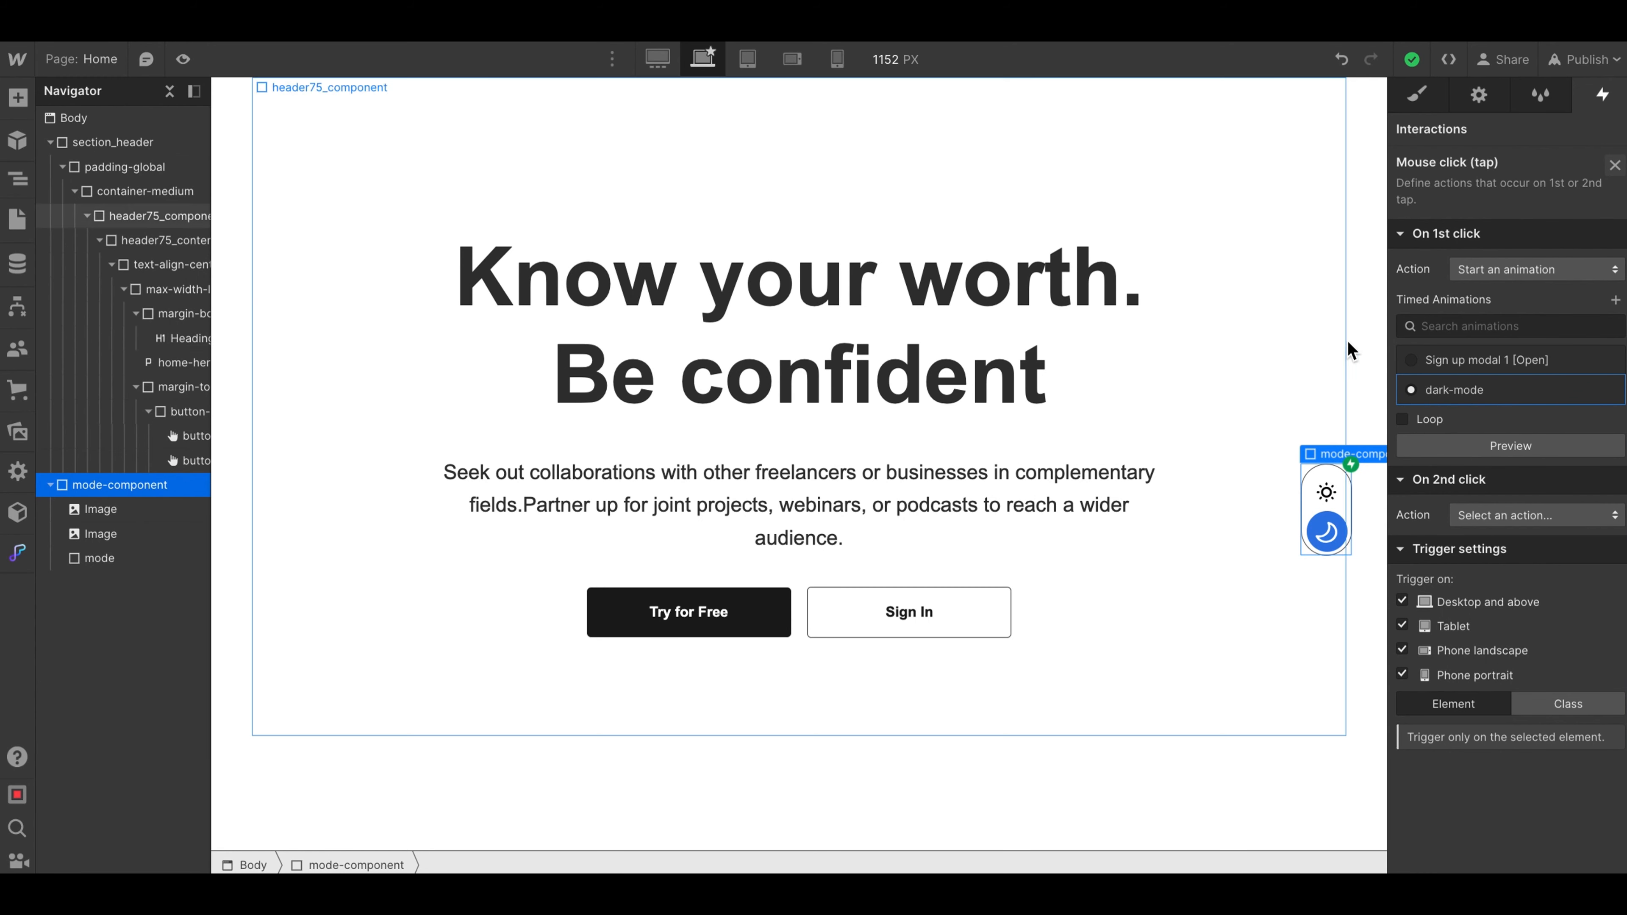
- Reopen the dark-mode animation and add a simultaneous Move action that targets the mode element
left_click(1446, 391)
left_click(1448, 391)
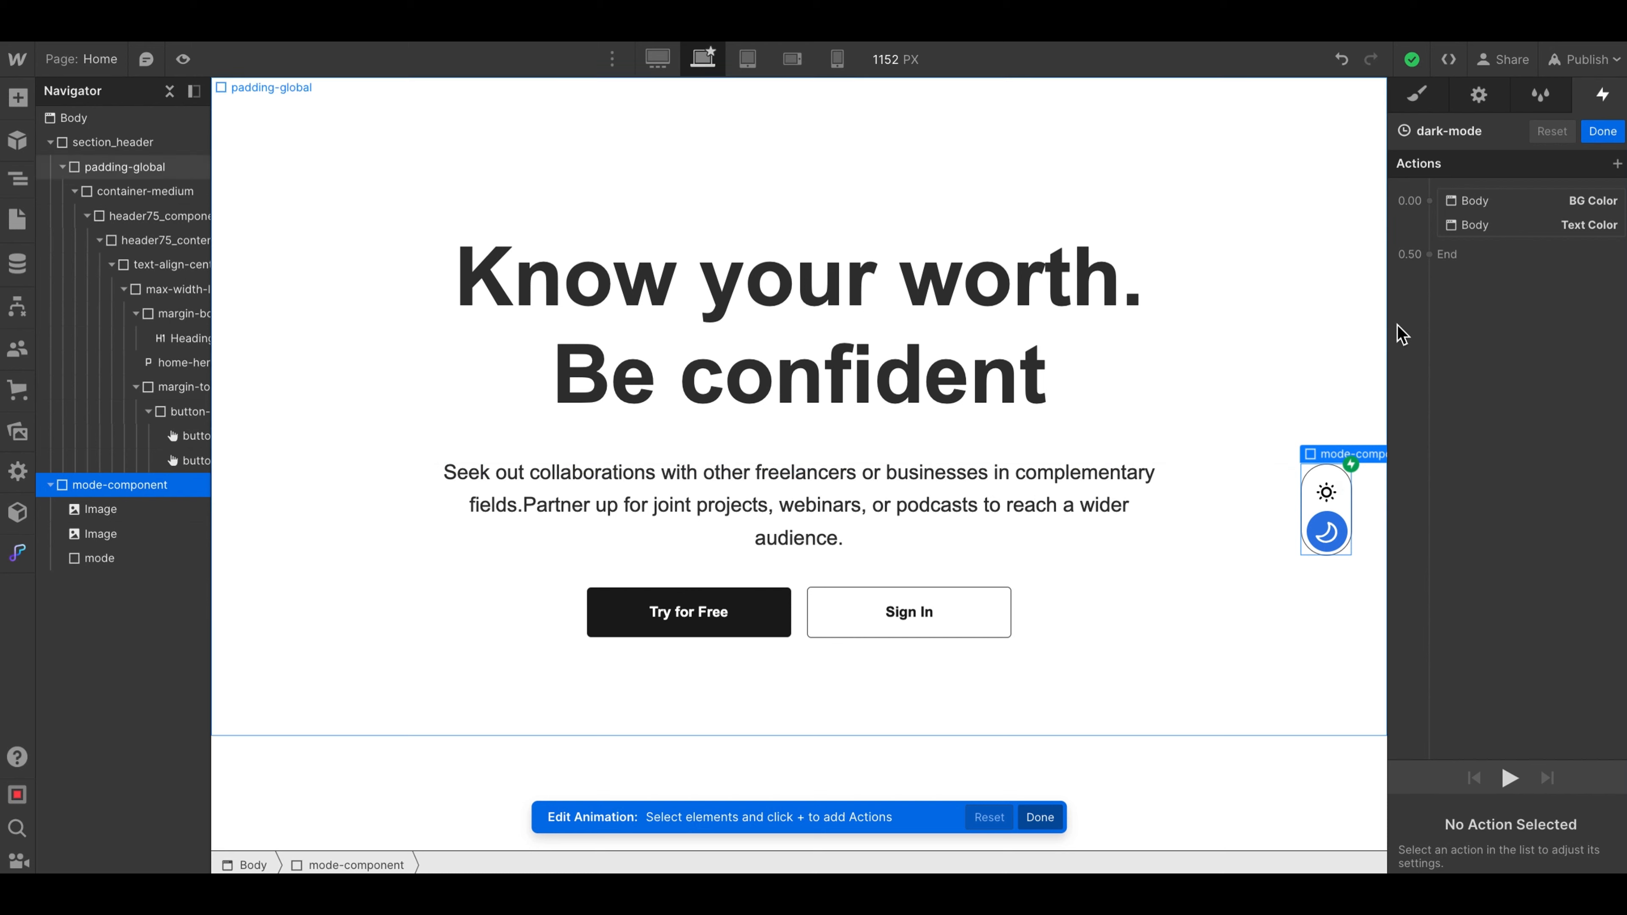
left_click(1433, 205)
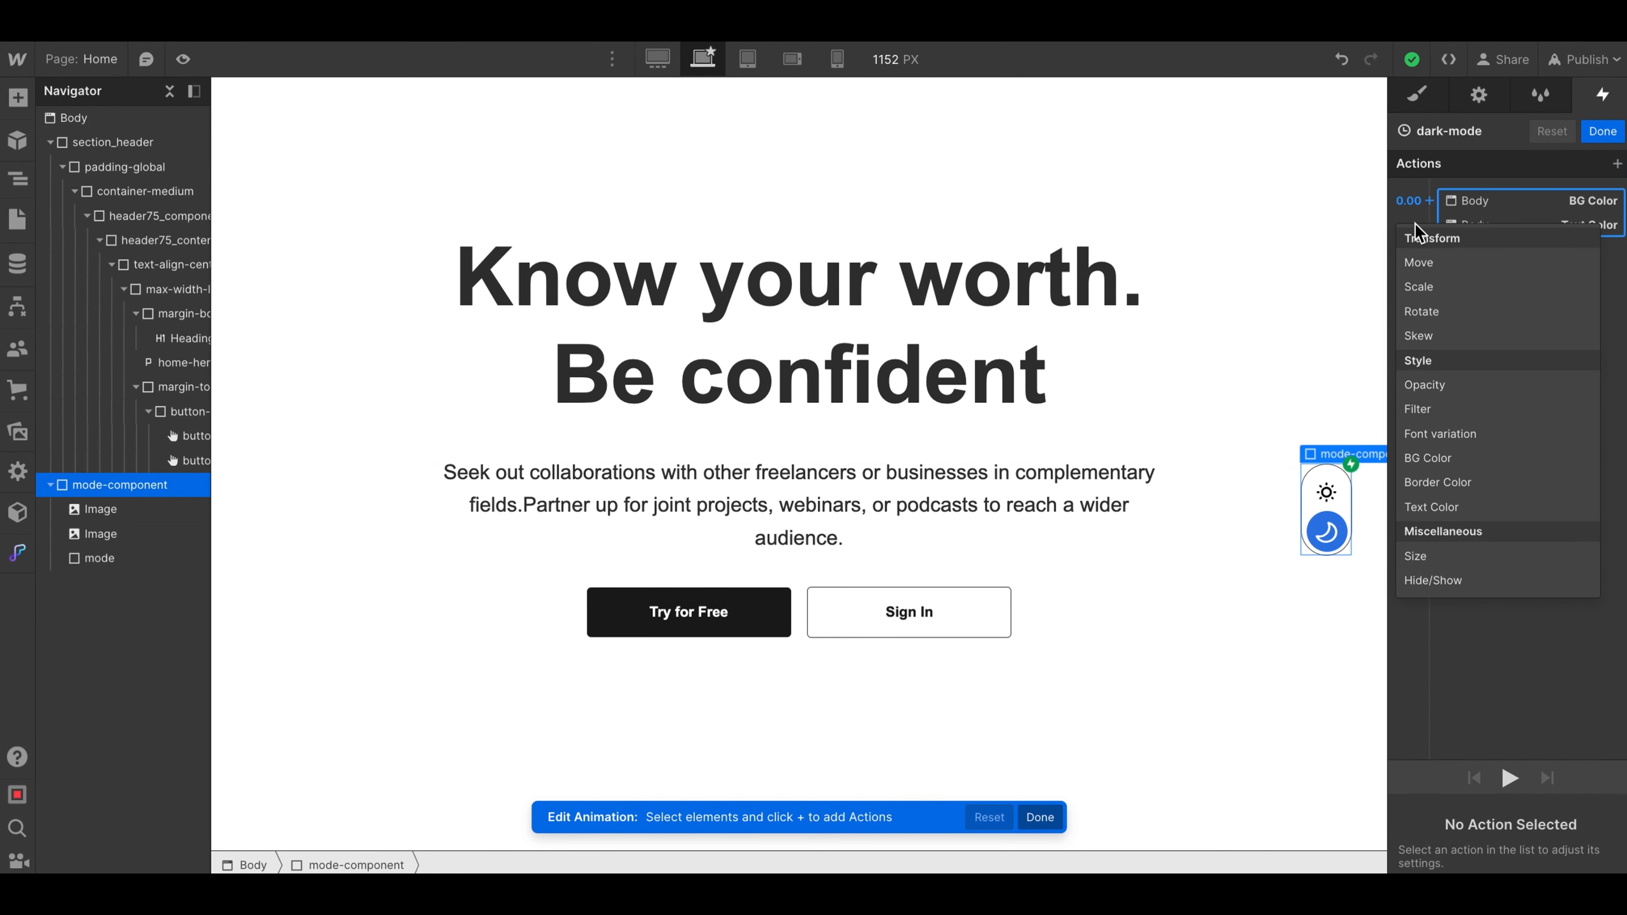
left_click(1417, 265)
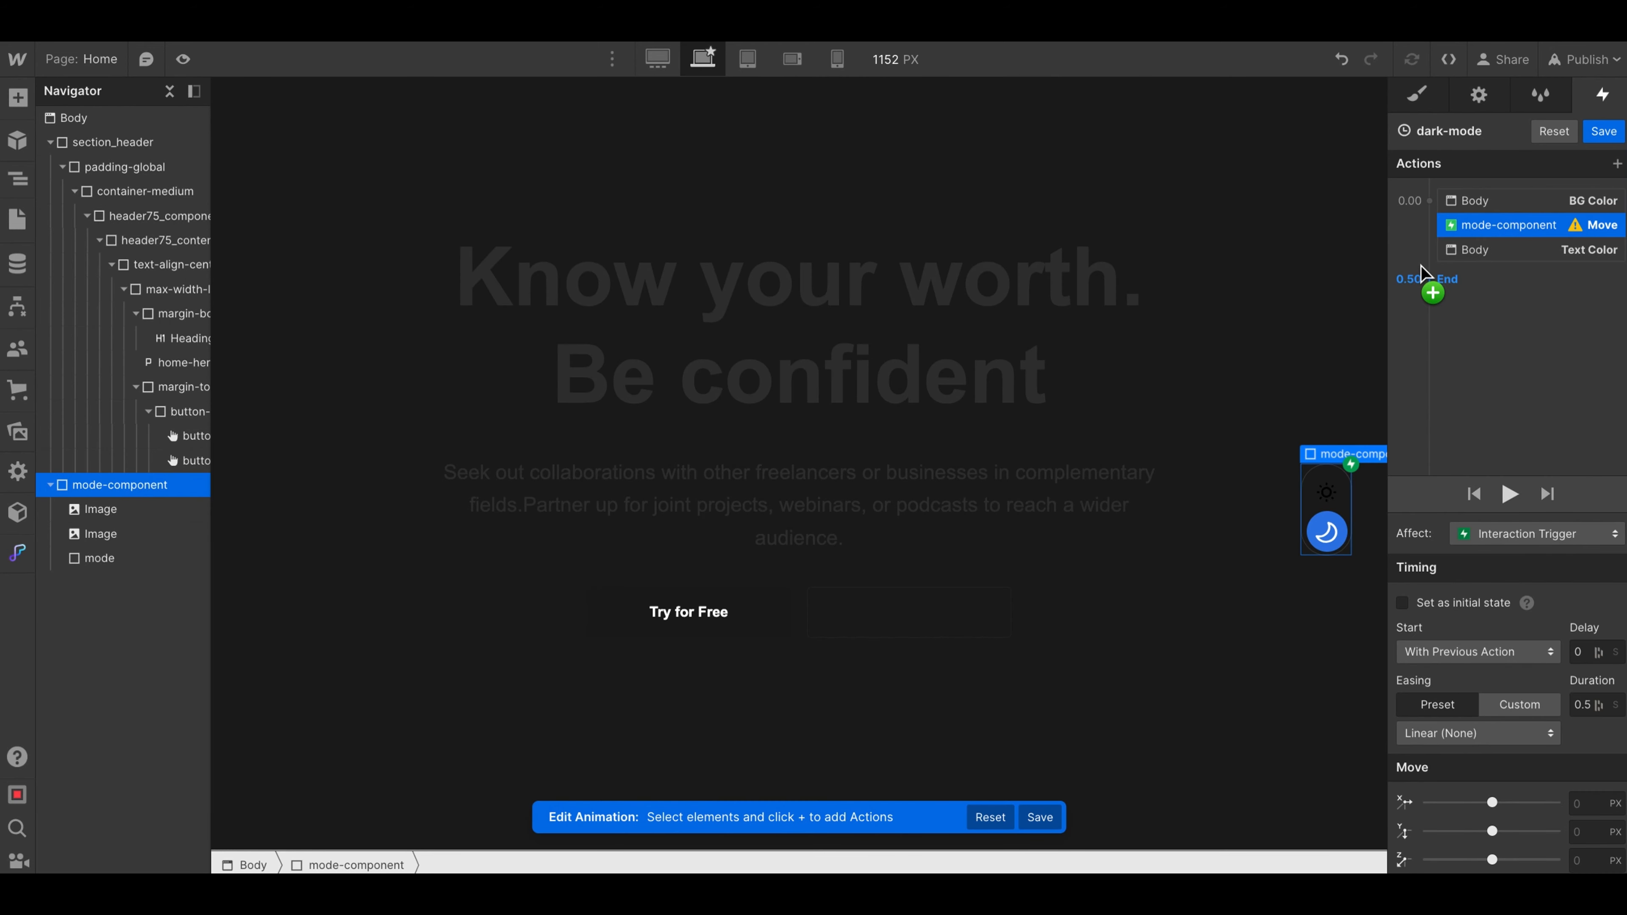
right_click(1486, 228)
left_click(1502, 282)
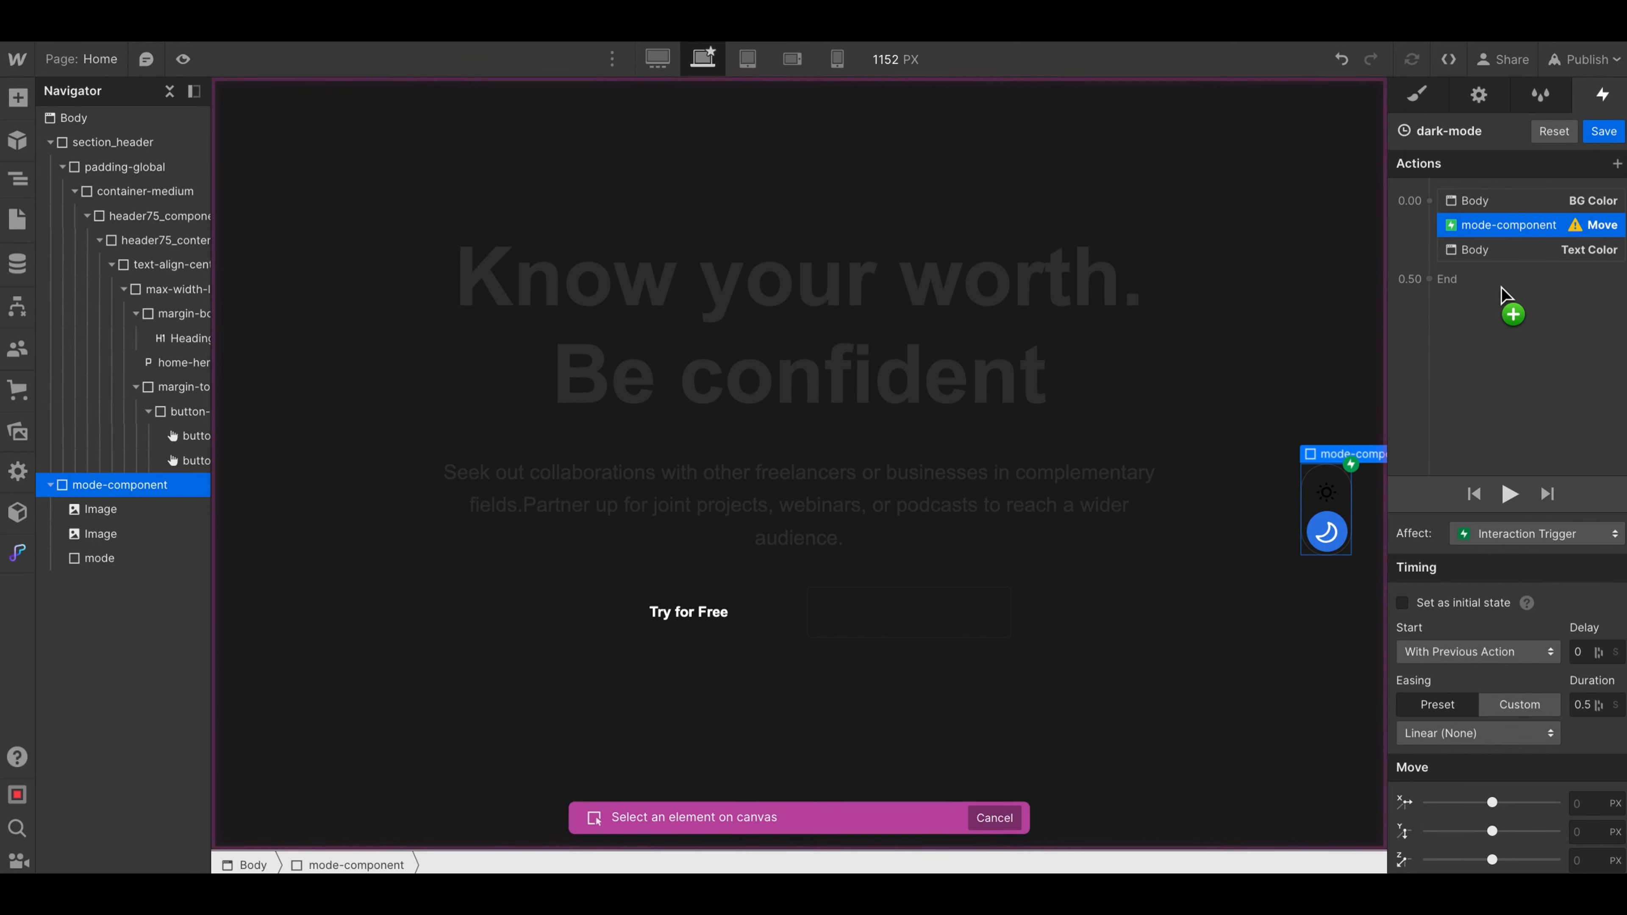
left_click(1314, 534)
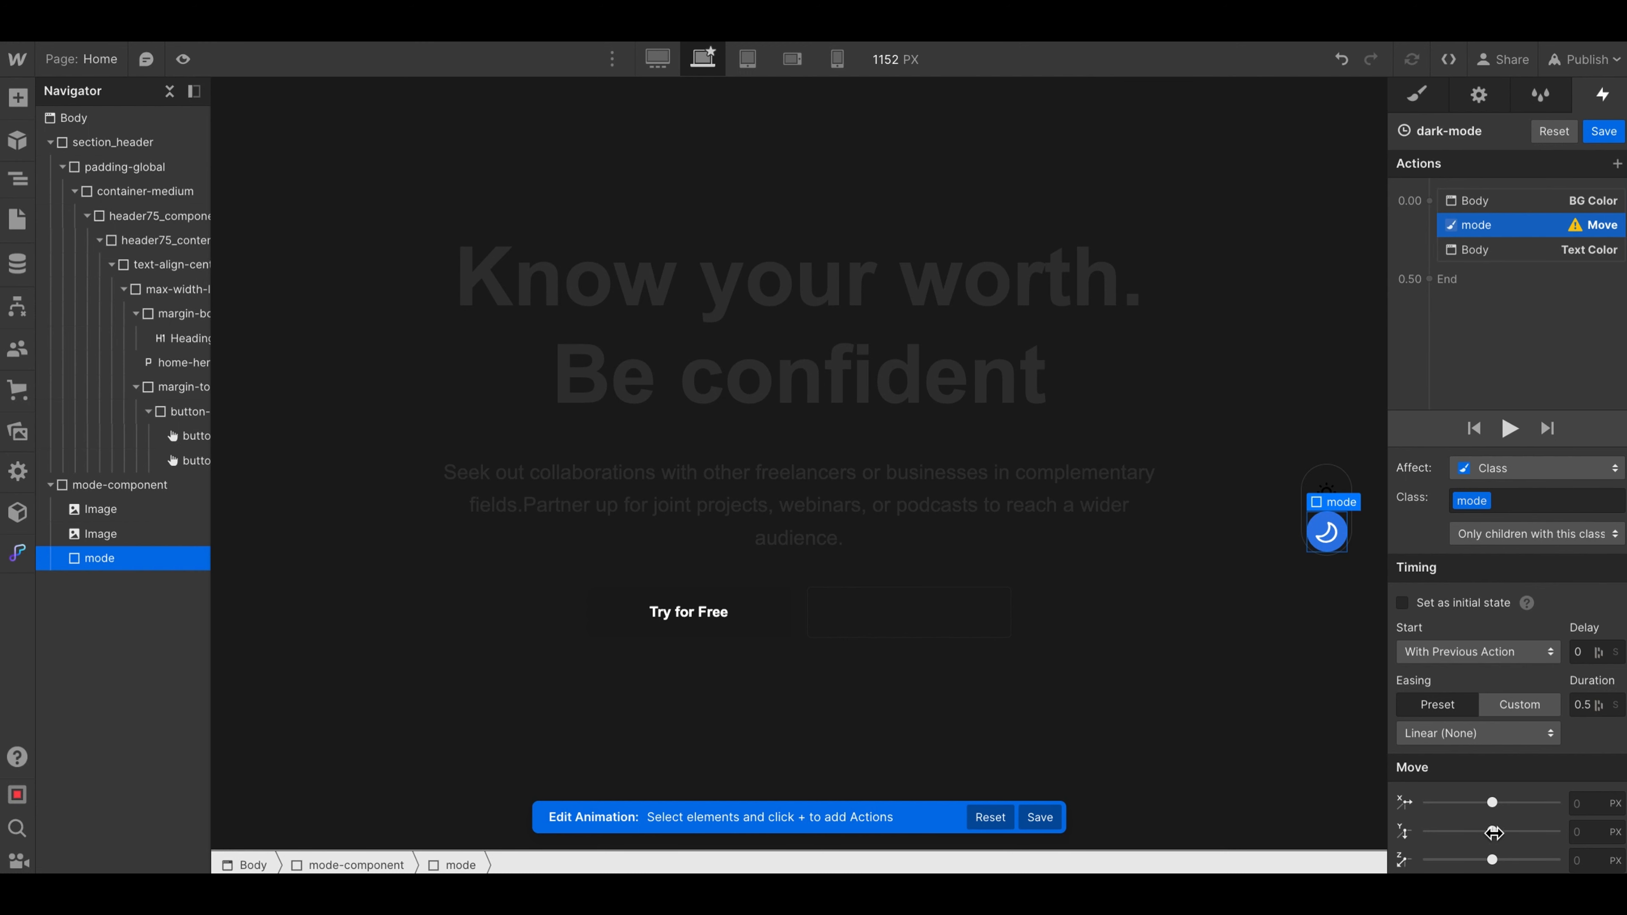
- Set the mode element's vertical (Y) move to -38 px so the circle sits over the sun icon
left_click_drag(1495, 832, 1484, 832)
left_click(1583, 831)
type("-58")
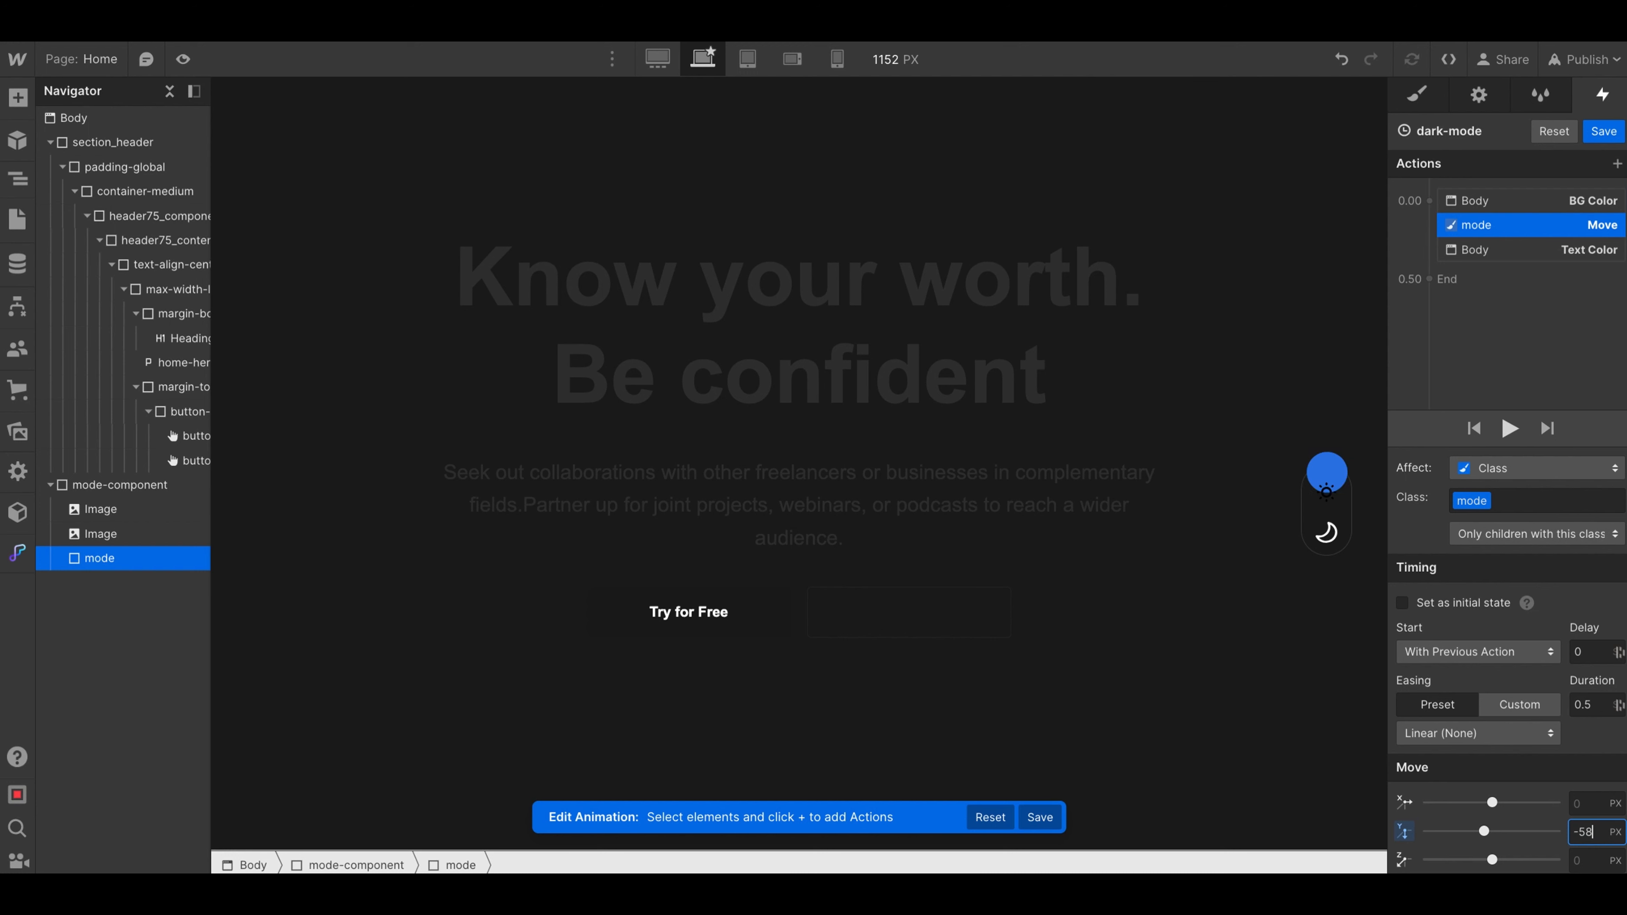
key("Up")
key("Up")
key("Up")
key("Up")
key("Up")
key("Up")
key("Up")
key("Up")
key("Up")
key("Up")
key("Up")
key("Up")
key("Up")
key("Up")
key("Up")
key("Up")
key("Up")
key("Up")
key("Up")
key("Up")
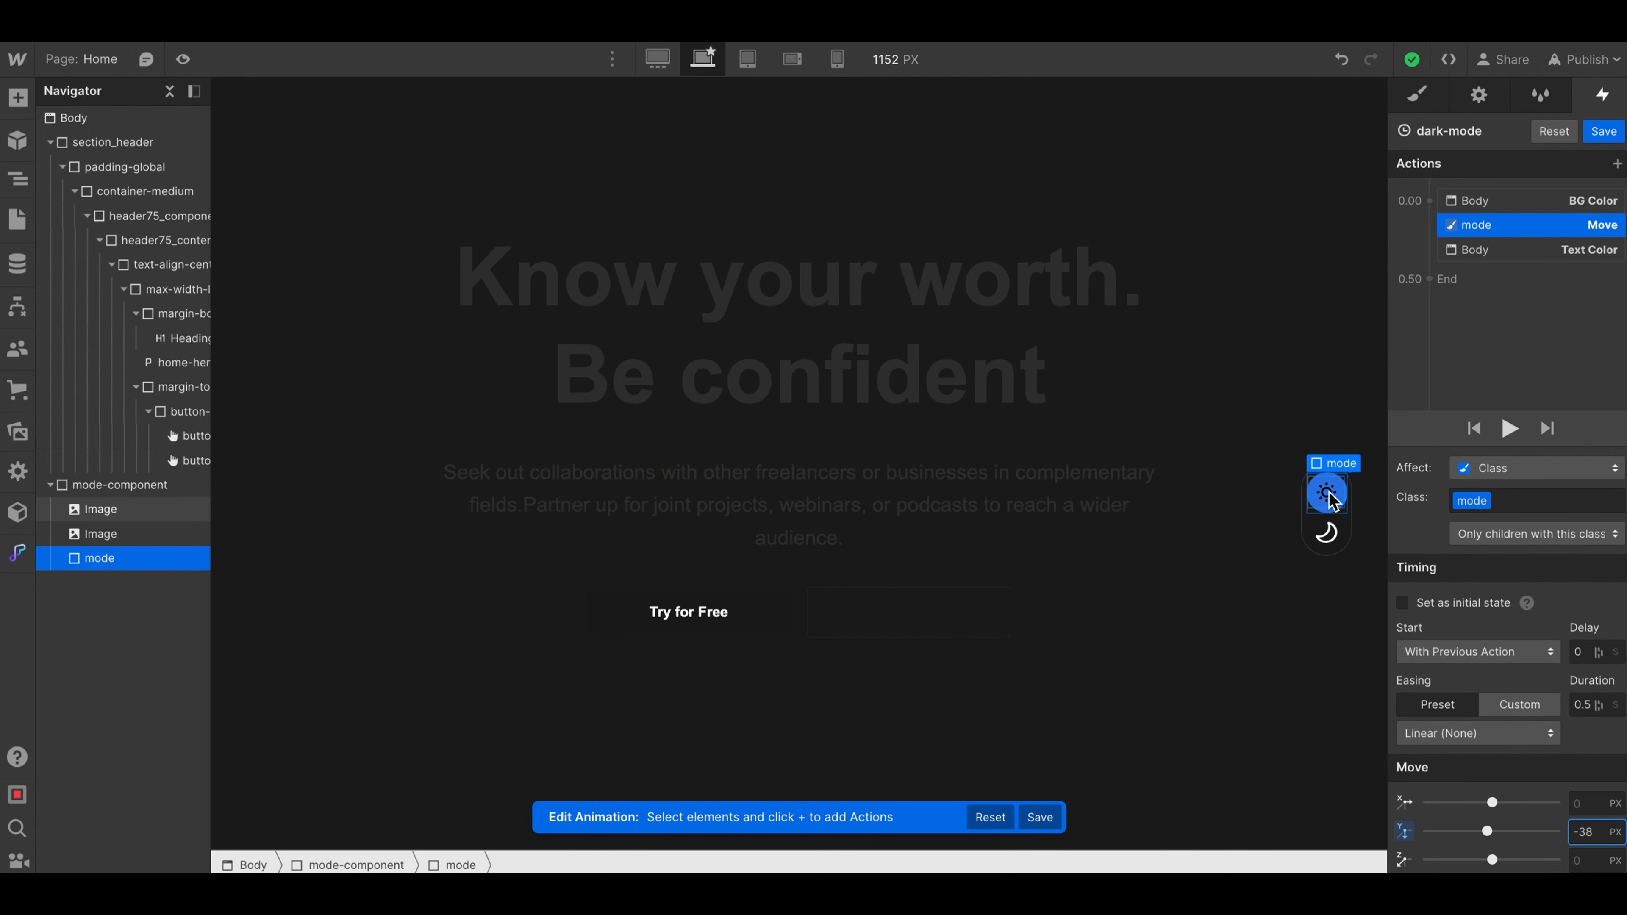
- Add a simultaneous Filter action to the dark-mode animation and retarget it to the sun Image
left_click(1429, 201)
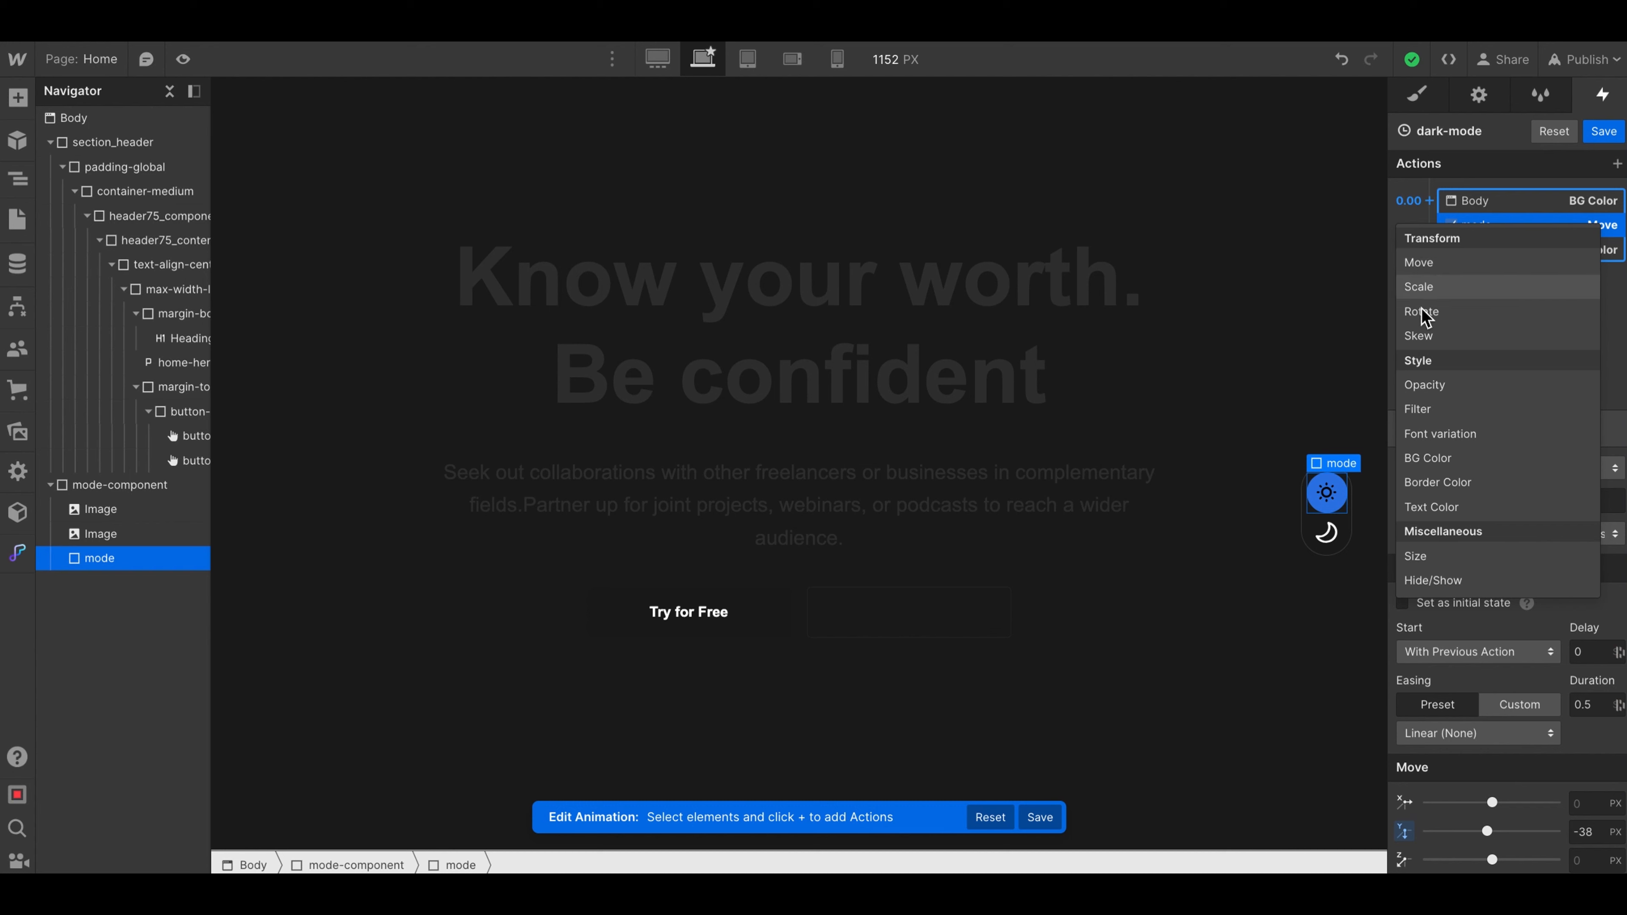
left_click(1420, 409)
right_click(1474, 229)
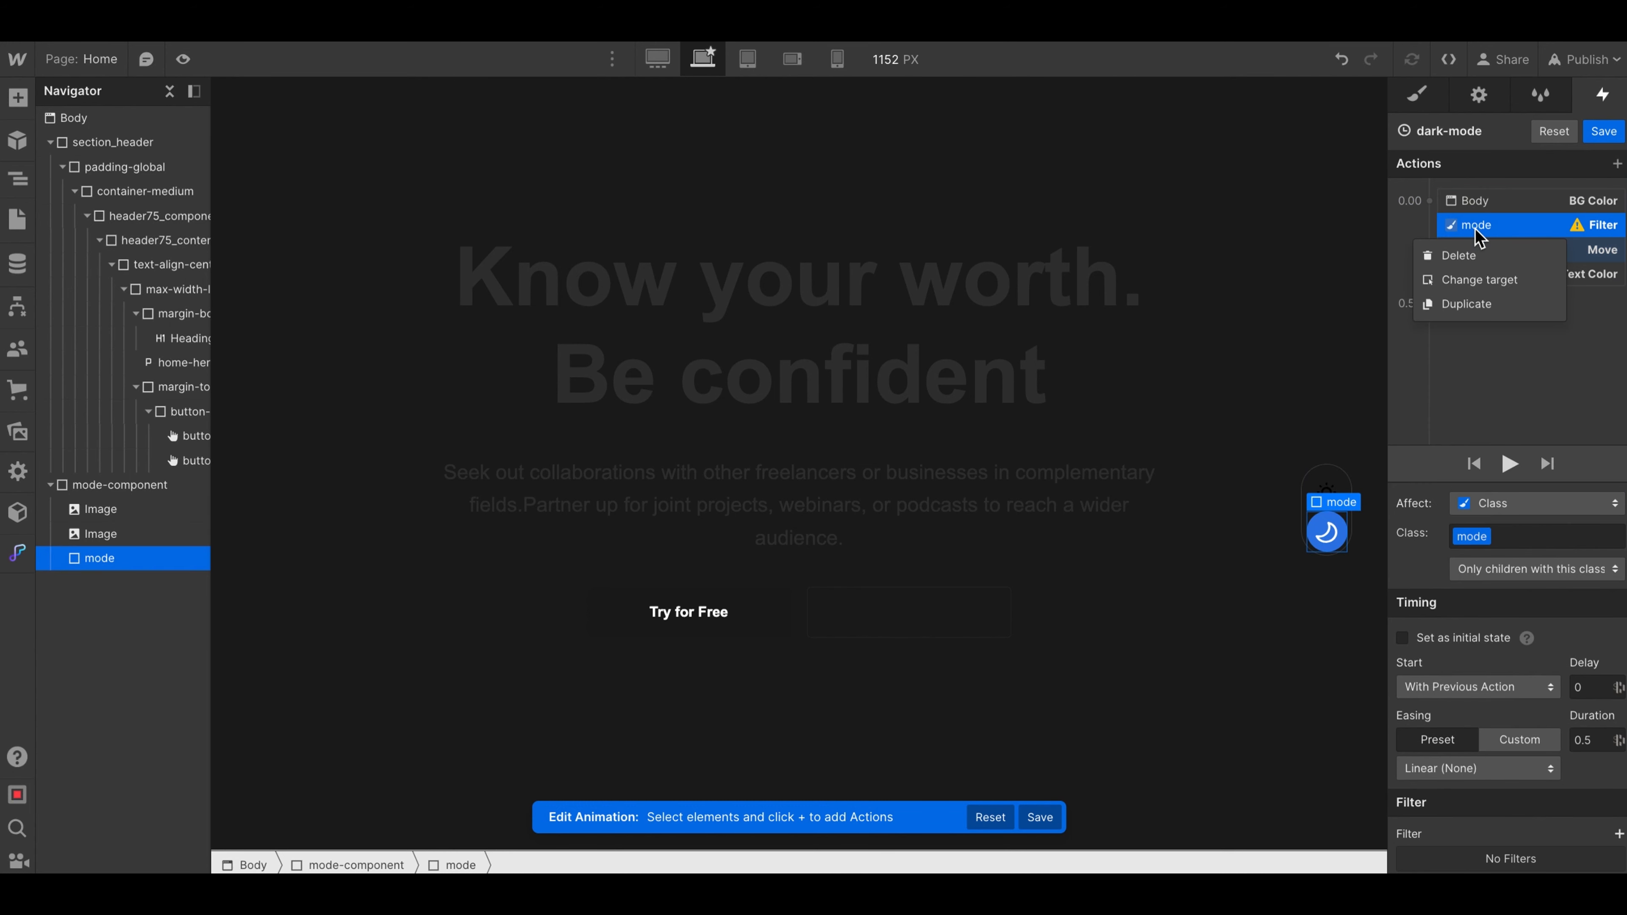
left_click(1471, 279)
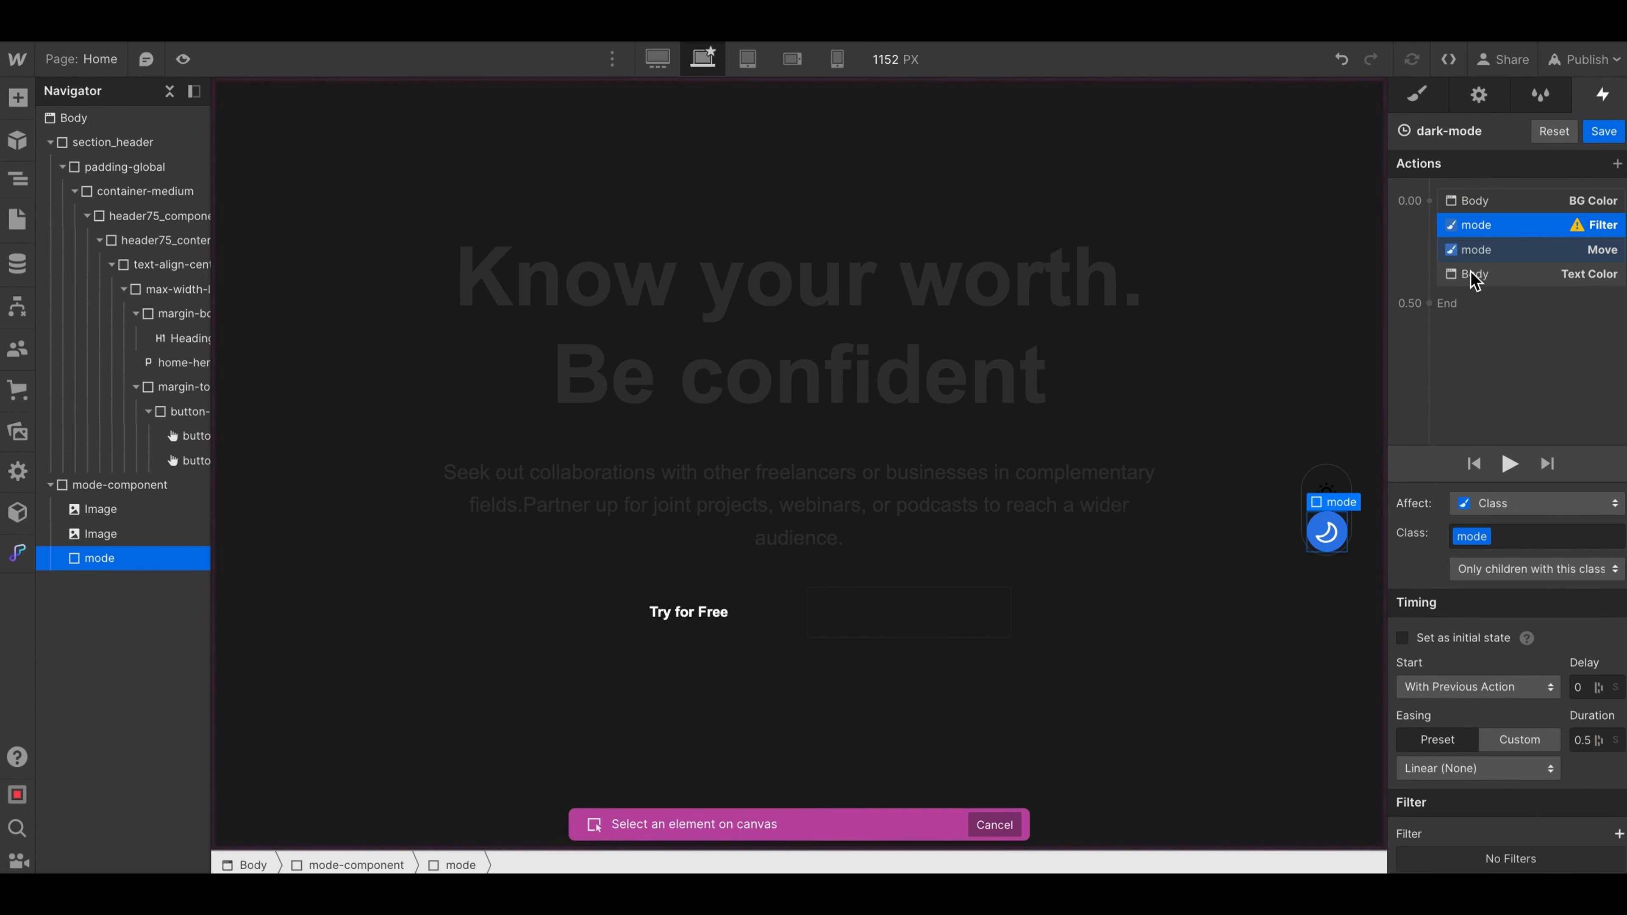
left_click(1325, 493)
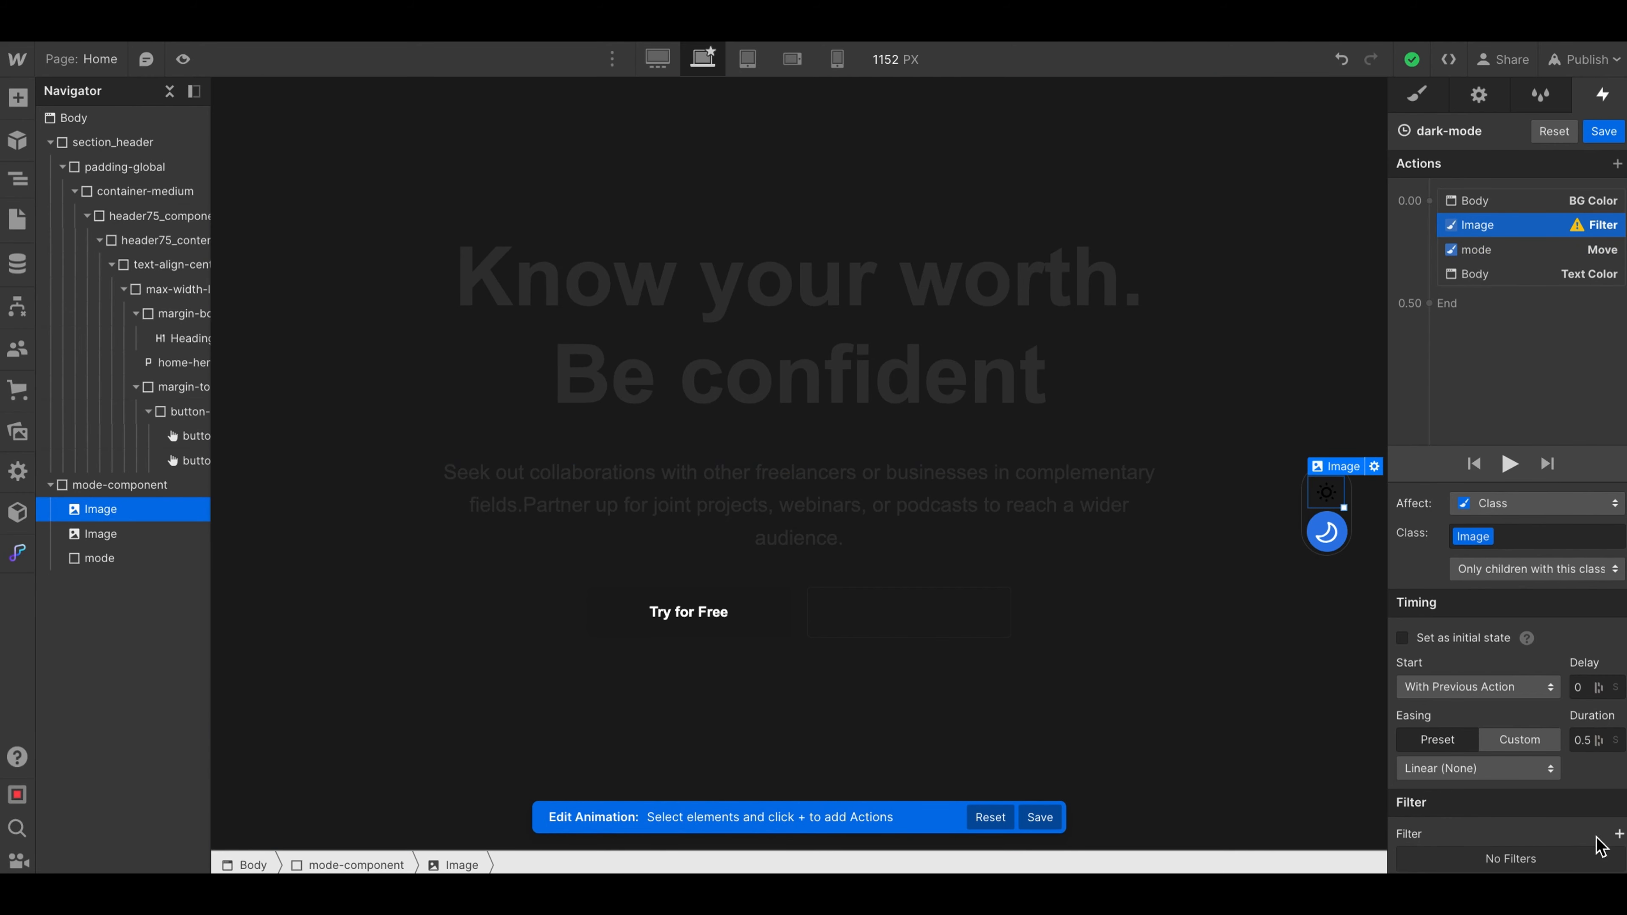
- Give the sun Image's Filter action an Invert filter with the amount set to 0%
left_click(1618, 834)
left_click(1474, 791)
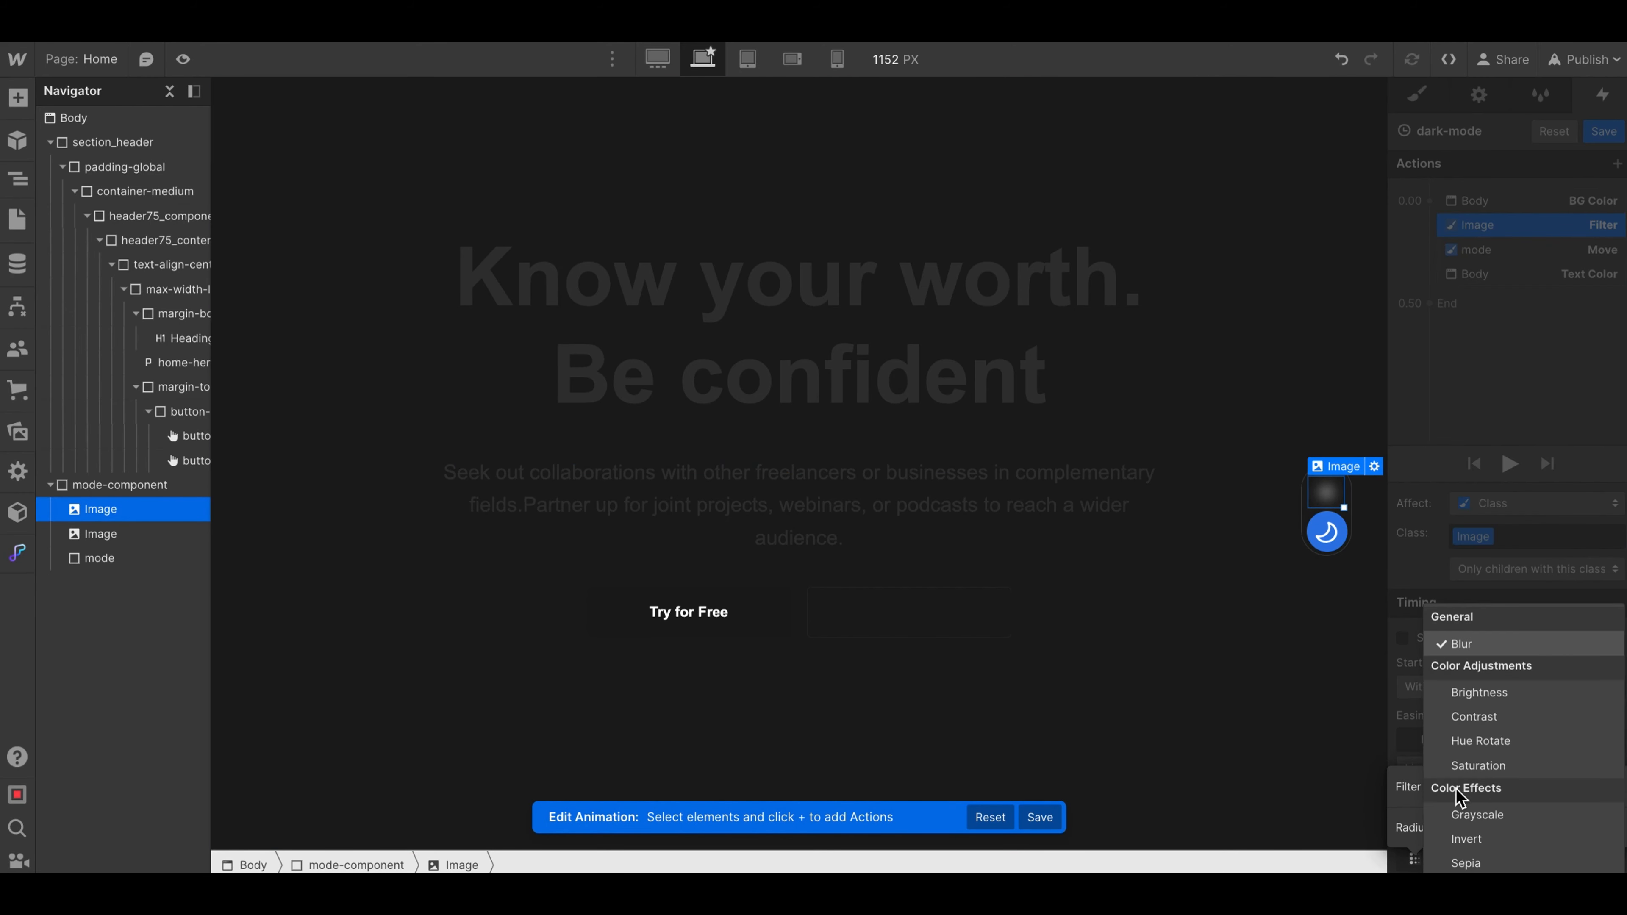
left_click(1464, 840)
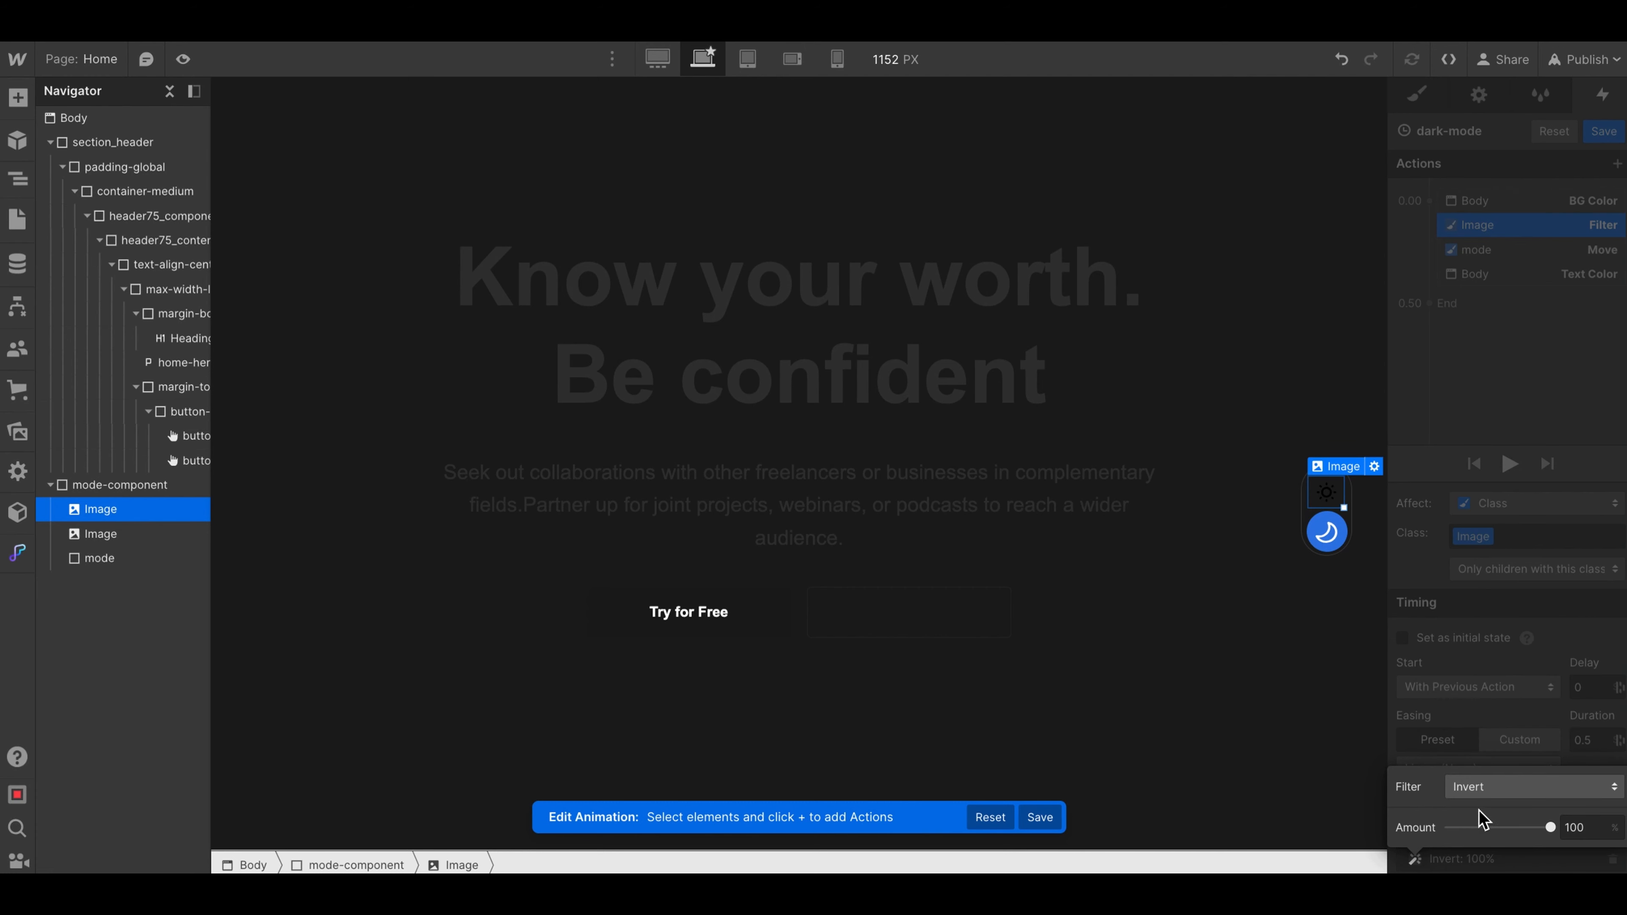
left_click_drag(1548, 838, 1416, 833)
left_click(1457, 479)
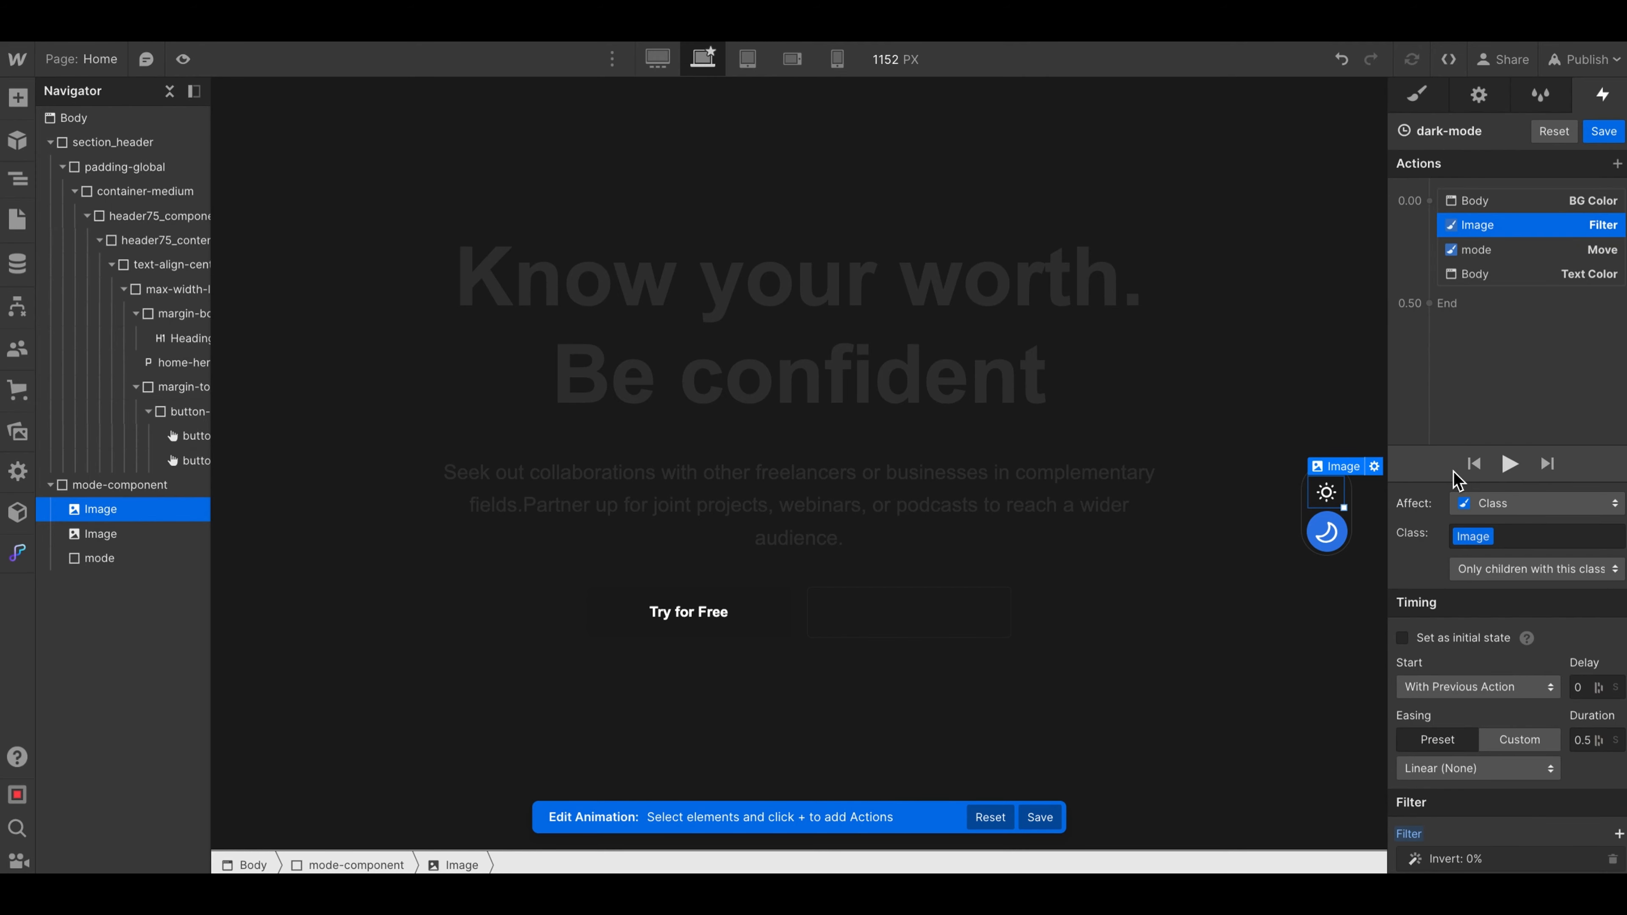
- Preview the Home page and trigger the toggle to check the circle's movement and the sun icon's color
left_click(183, 59)
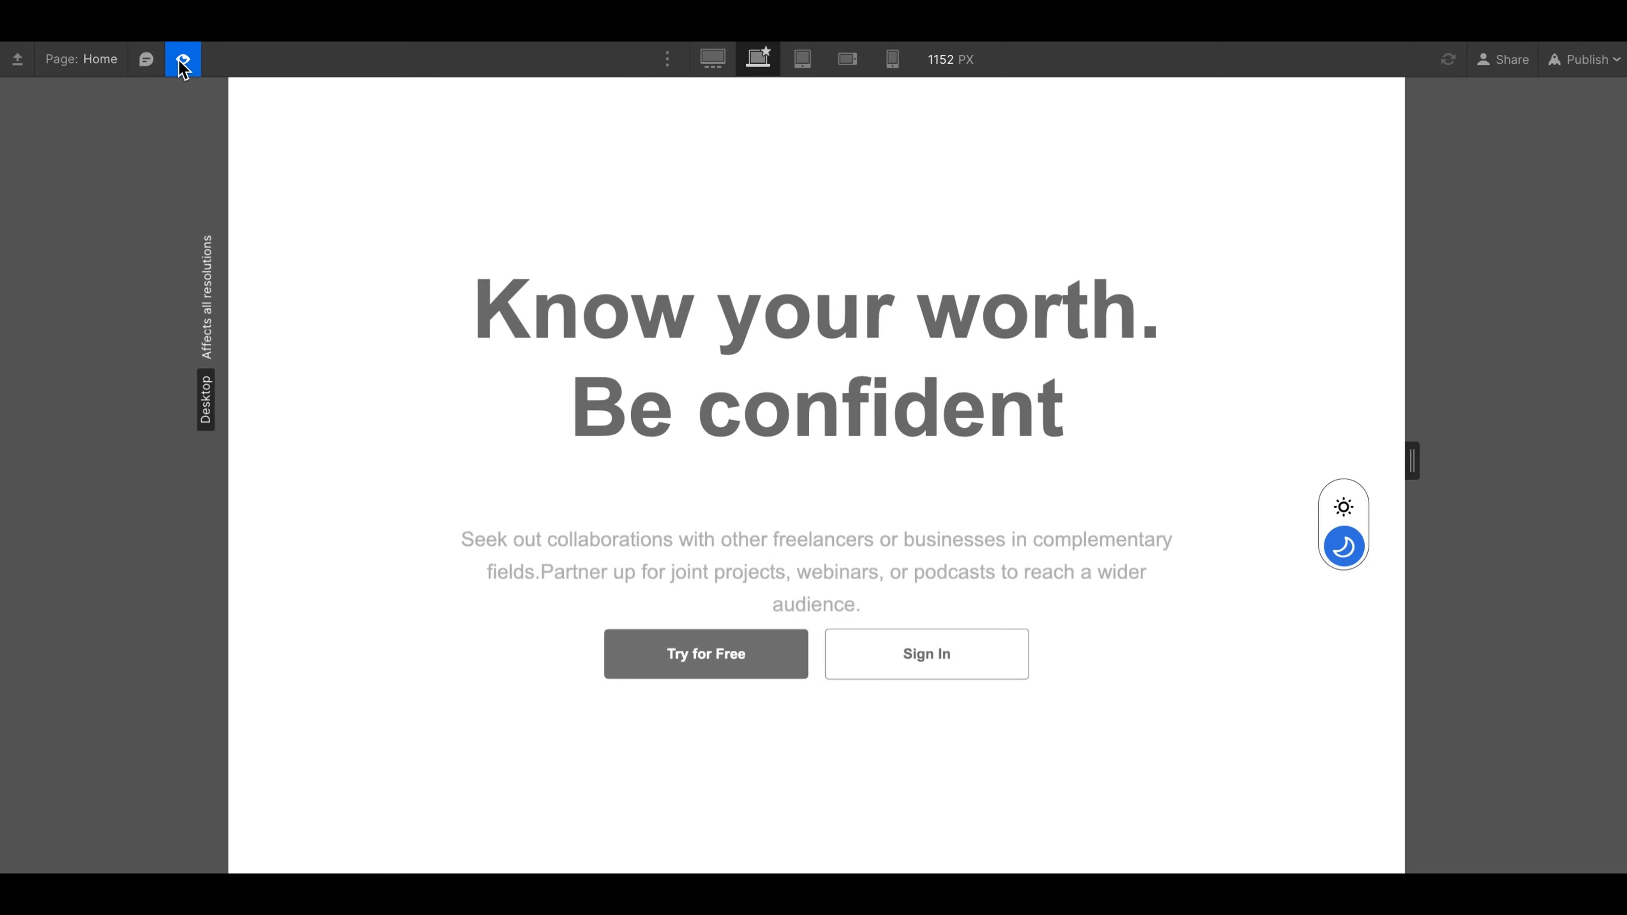
left_click(1343, 508)
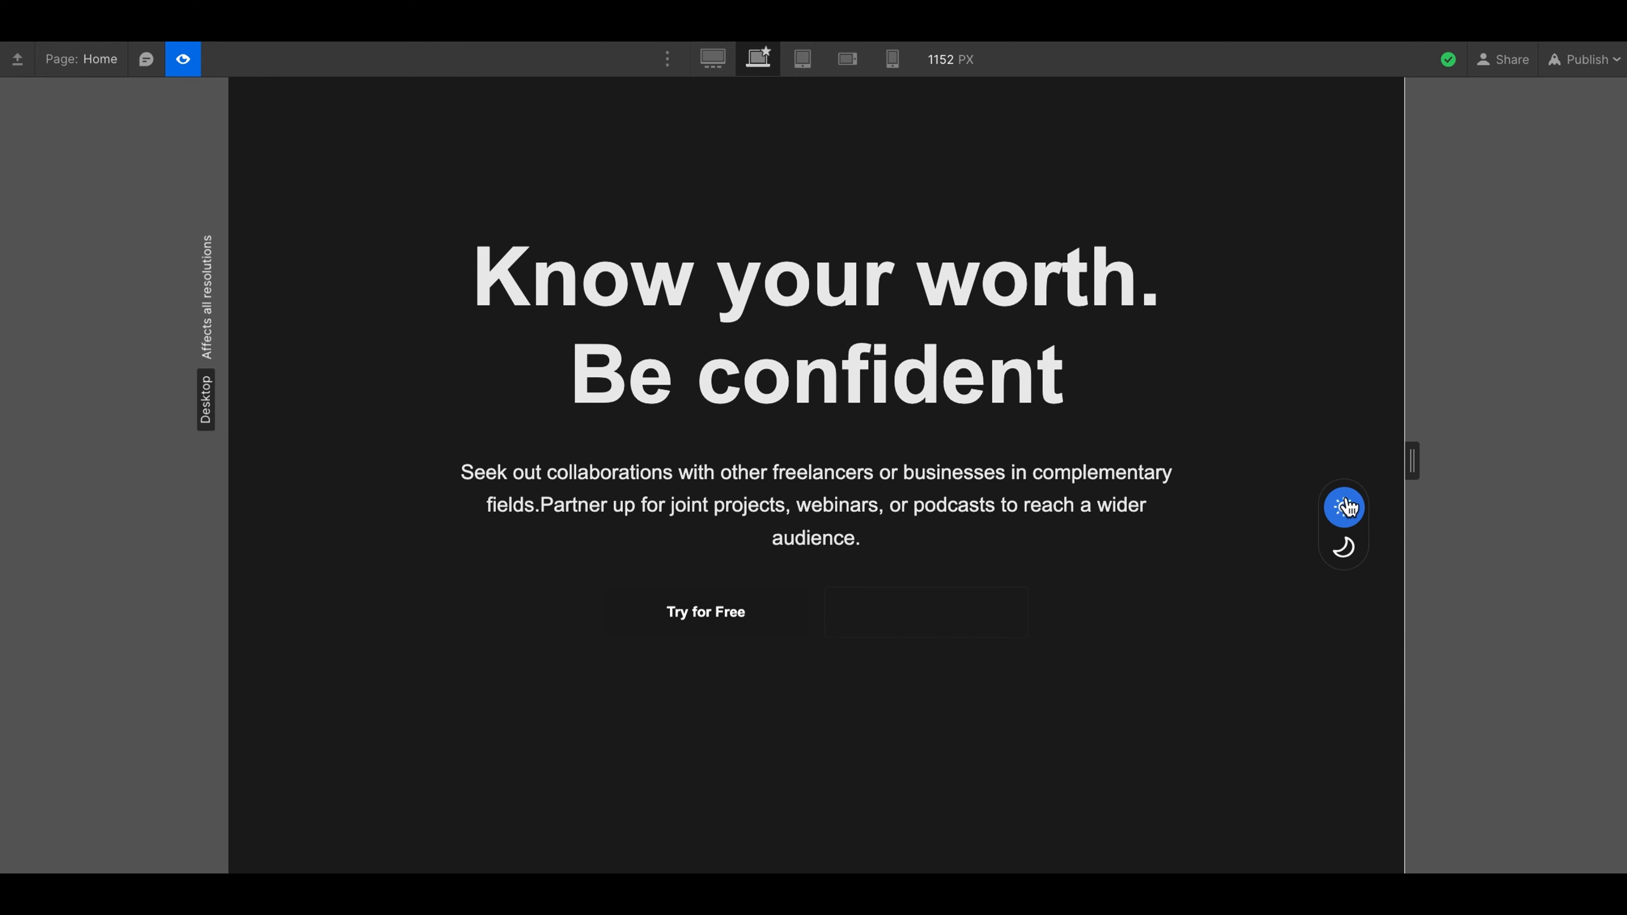
- Preview the Home page again and trigger the toggle to check how the two buttons look in dark mode
left_click(184, 60)
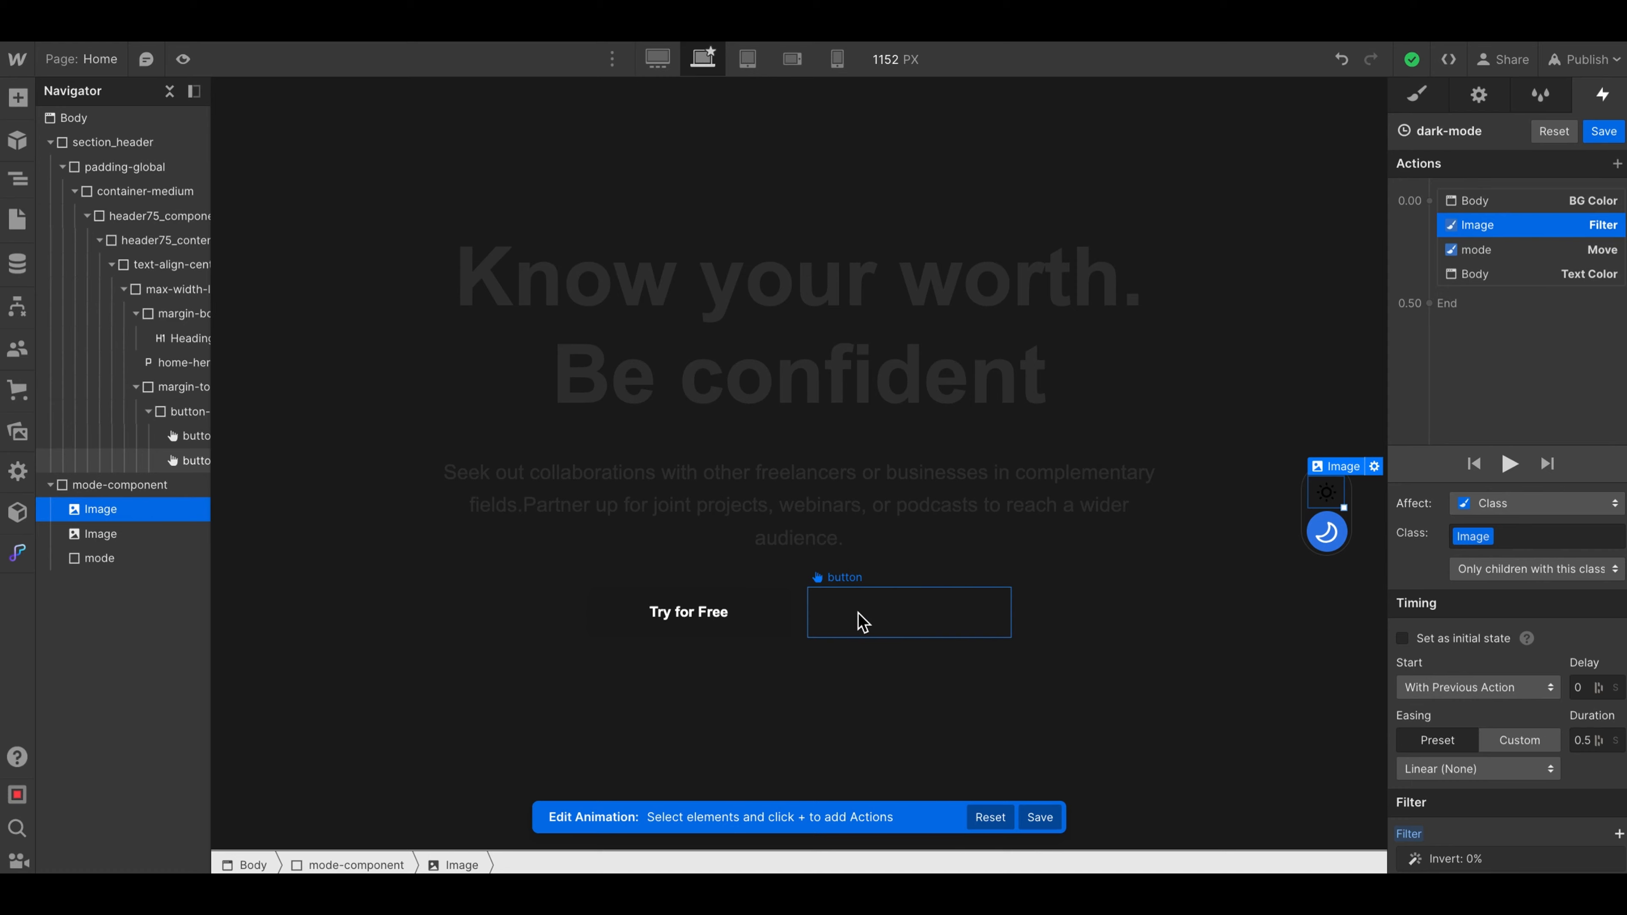
left_click(183, 59)
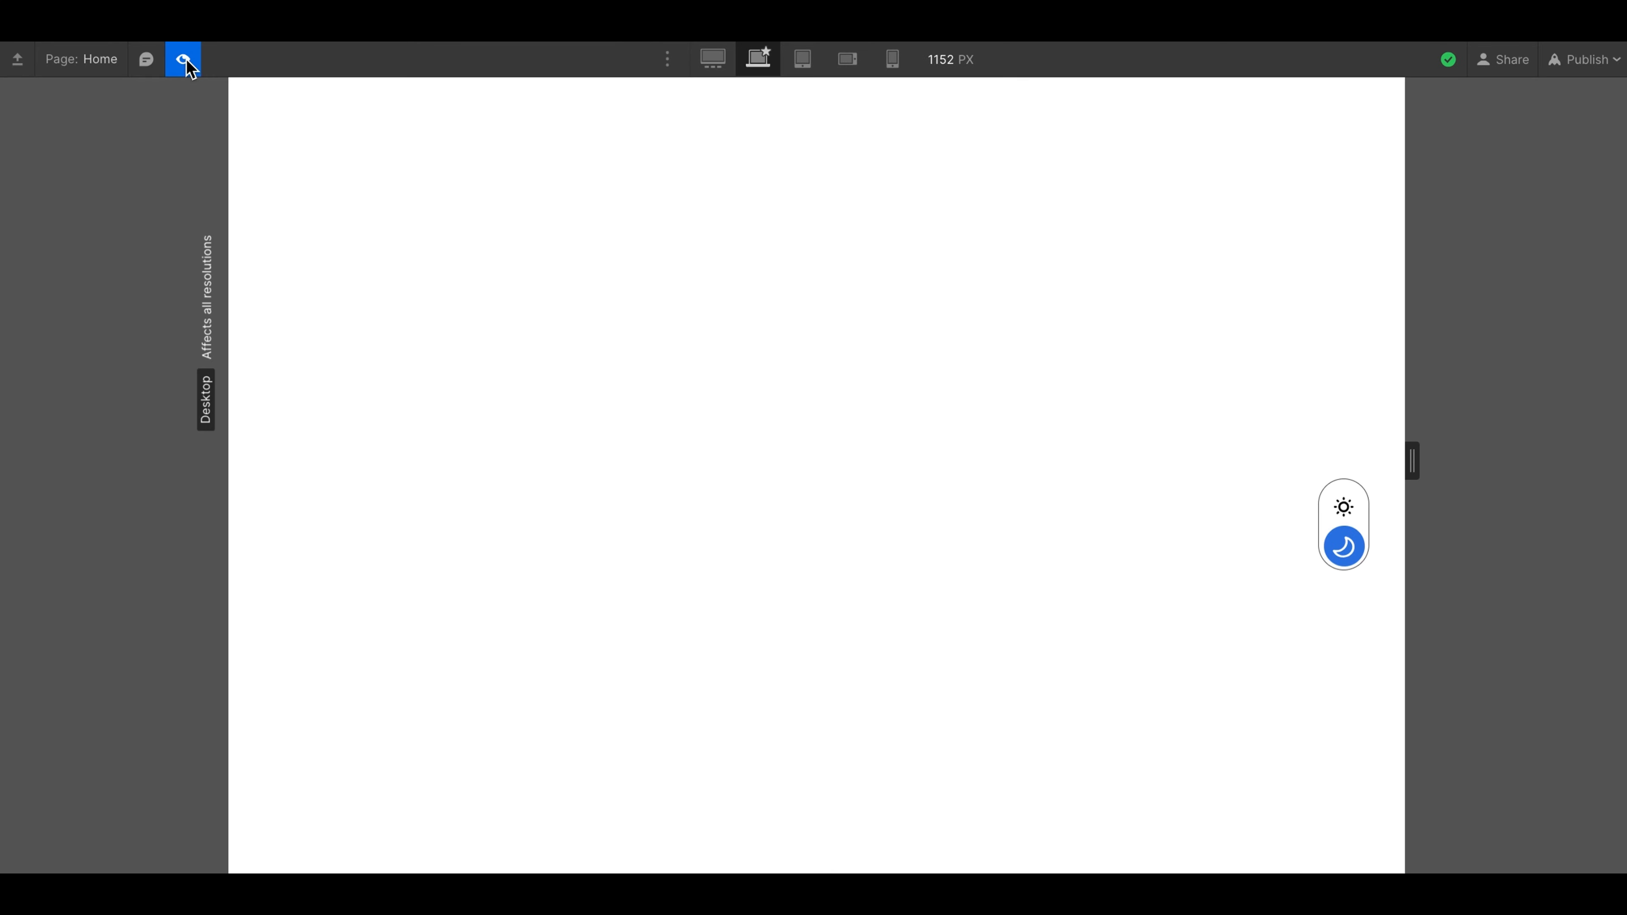
left_click(1346, 508)
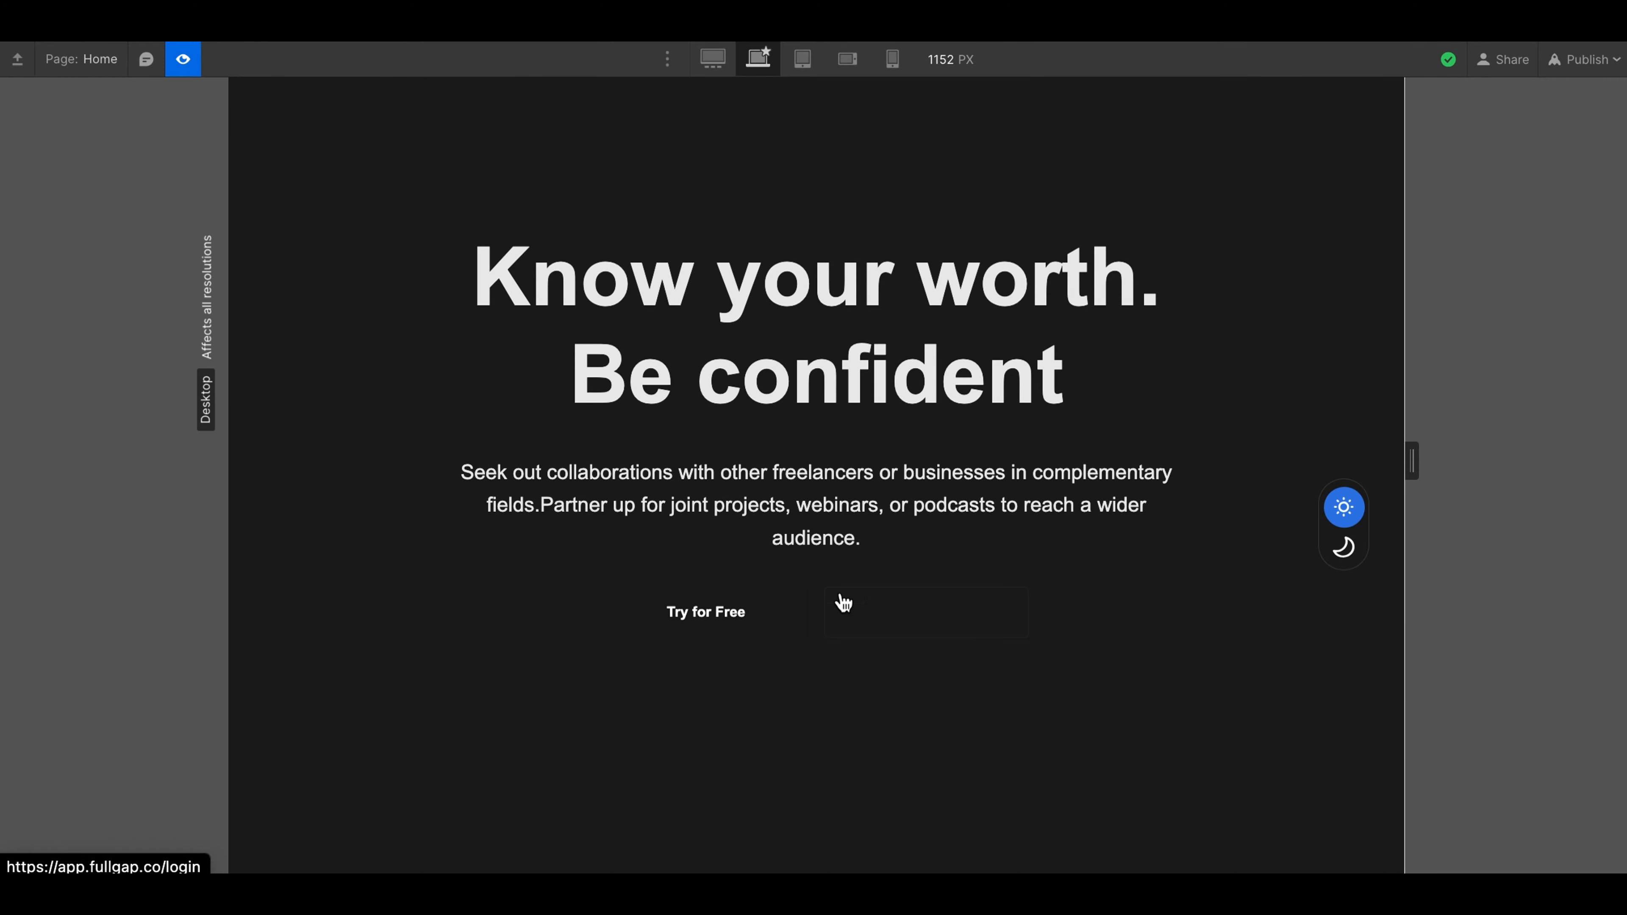
left_click(183, 59)
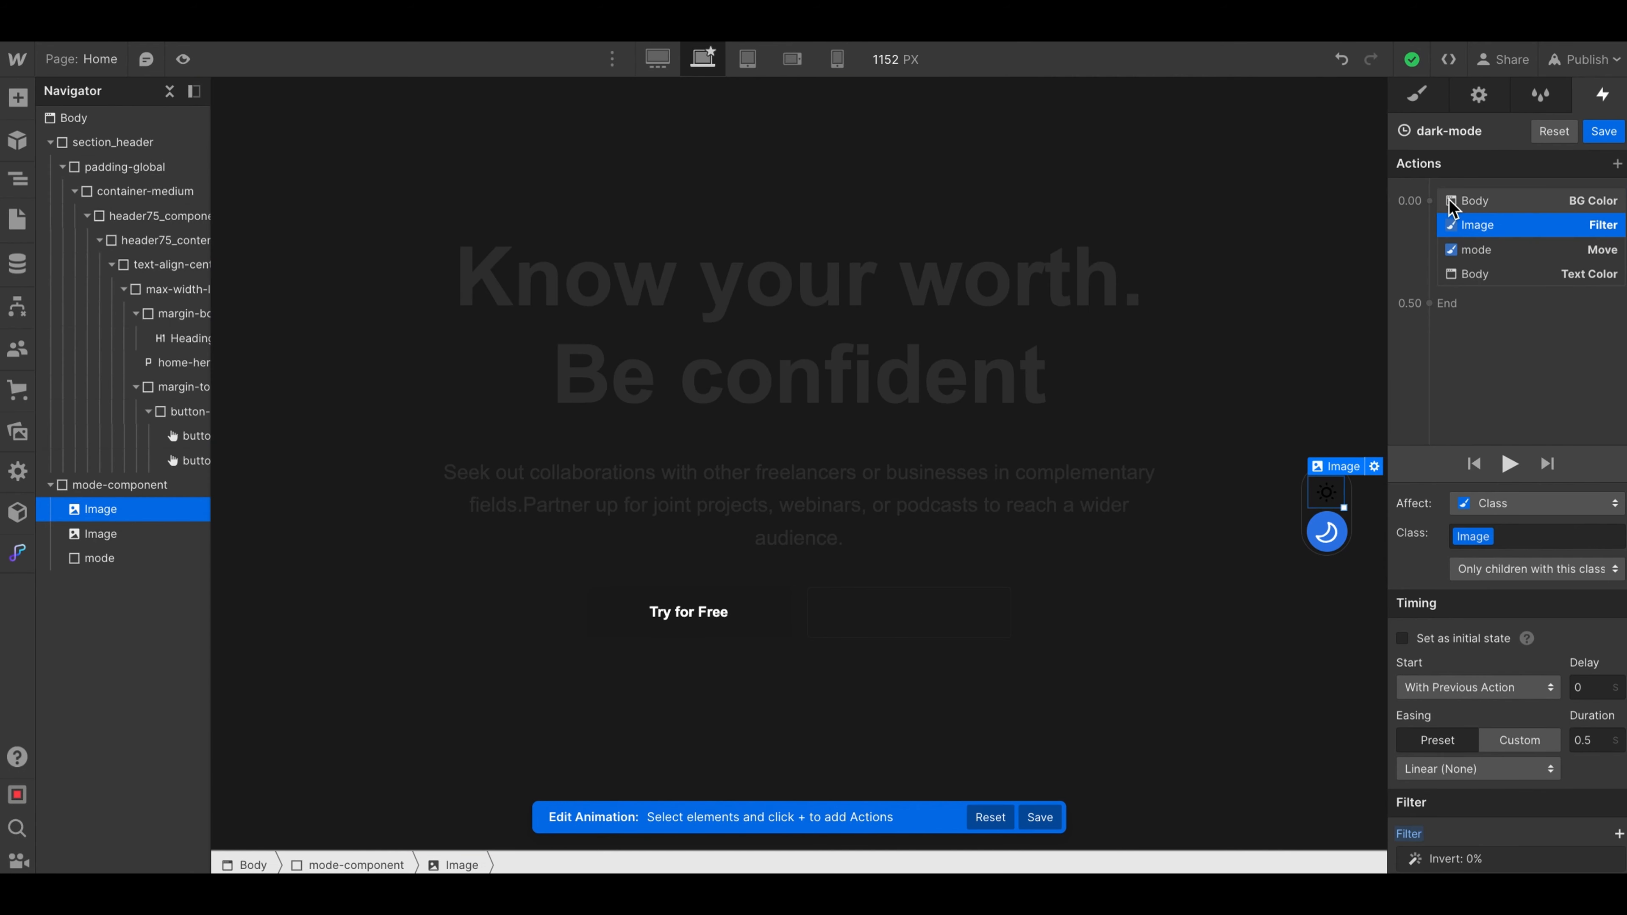
- Add a simultaneous BG Color action to the dark-mode animation, retarget it to the Try for Free button, and make it affect only the selected element
left_click(1426, 202)
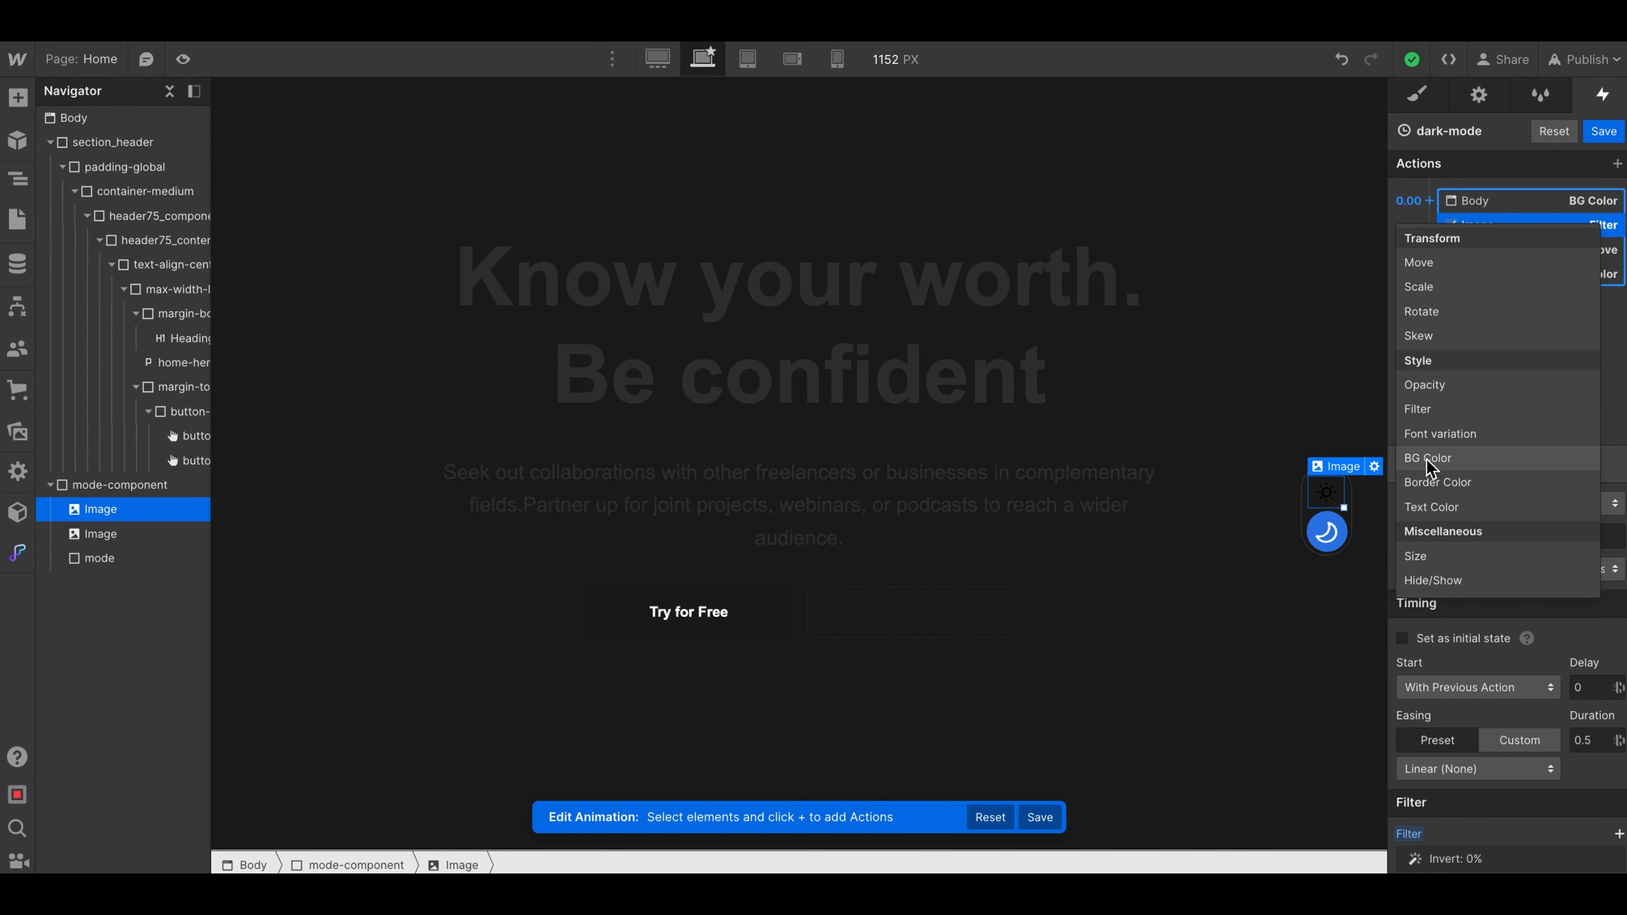
left_click(1457, 456)
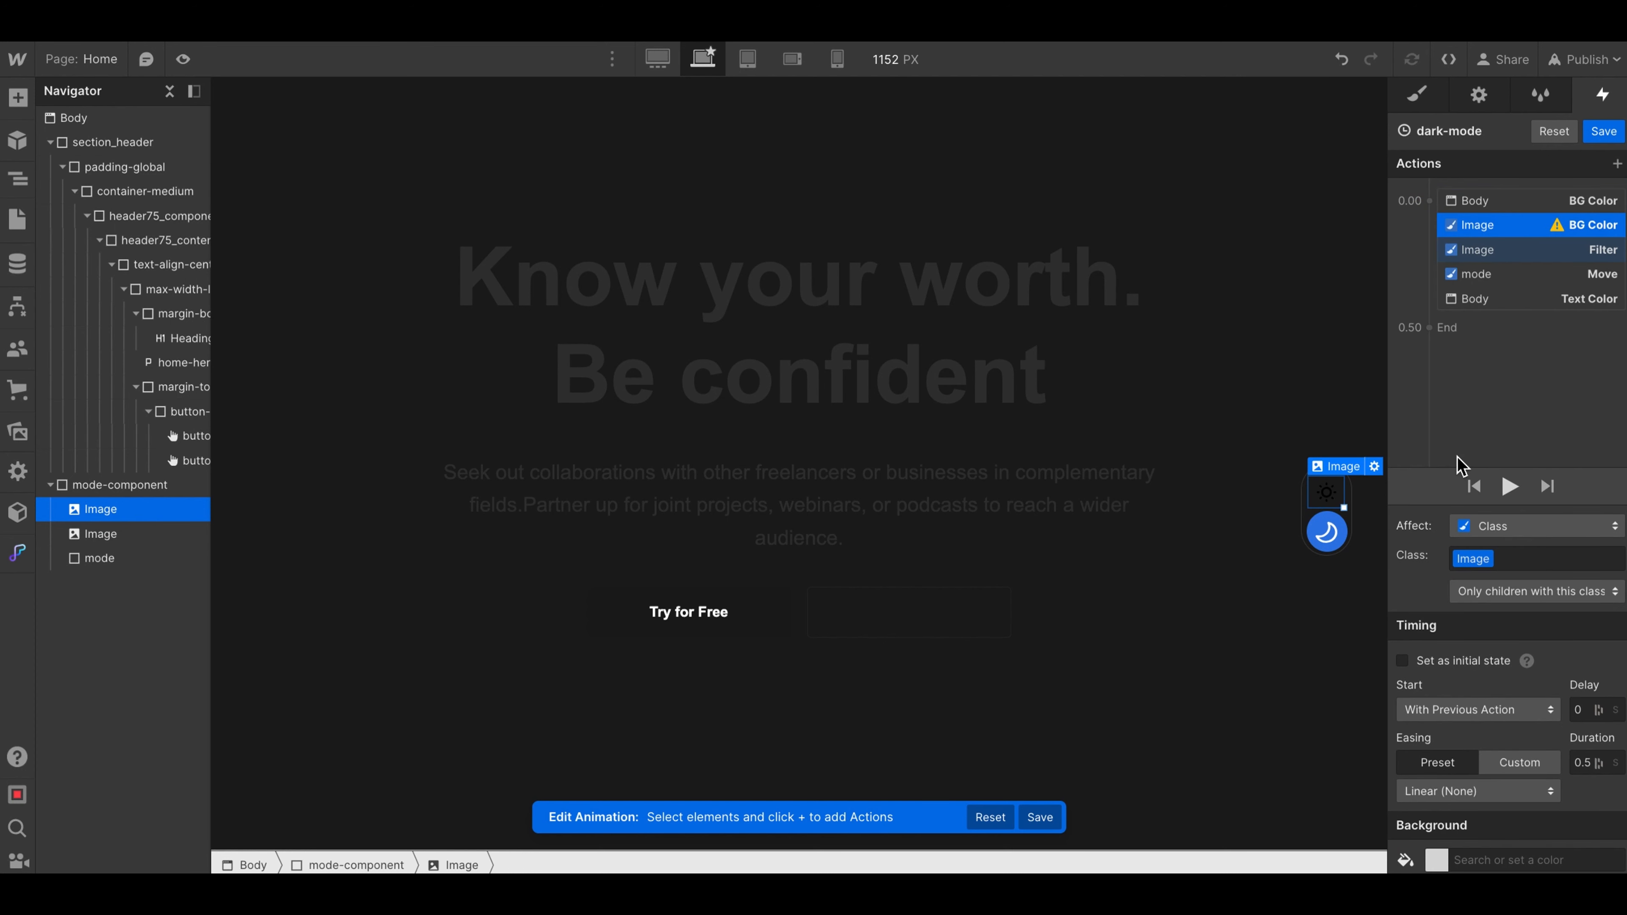
right_click(1478, 224)
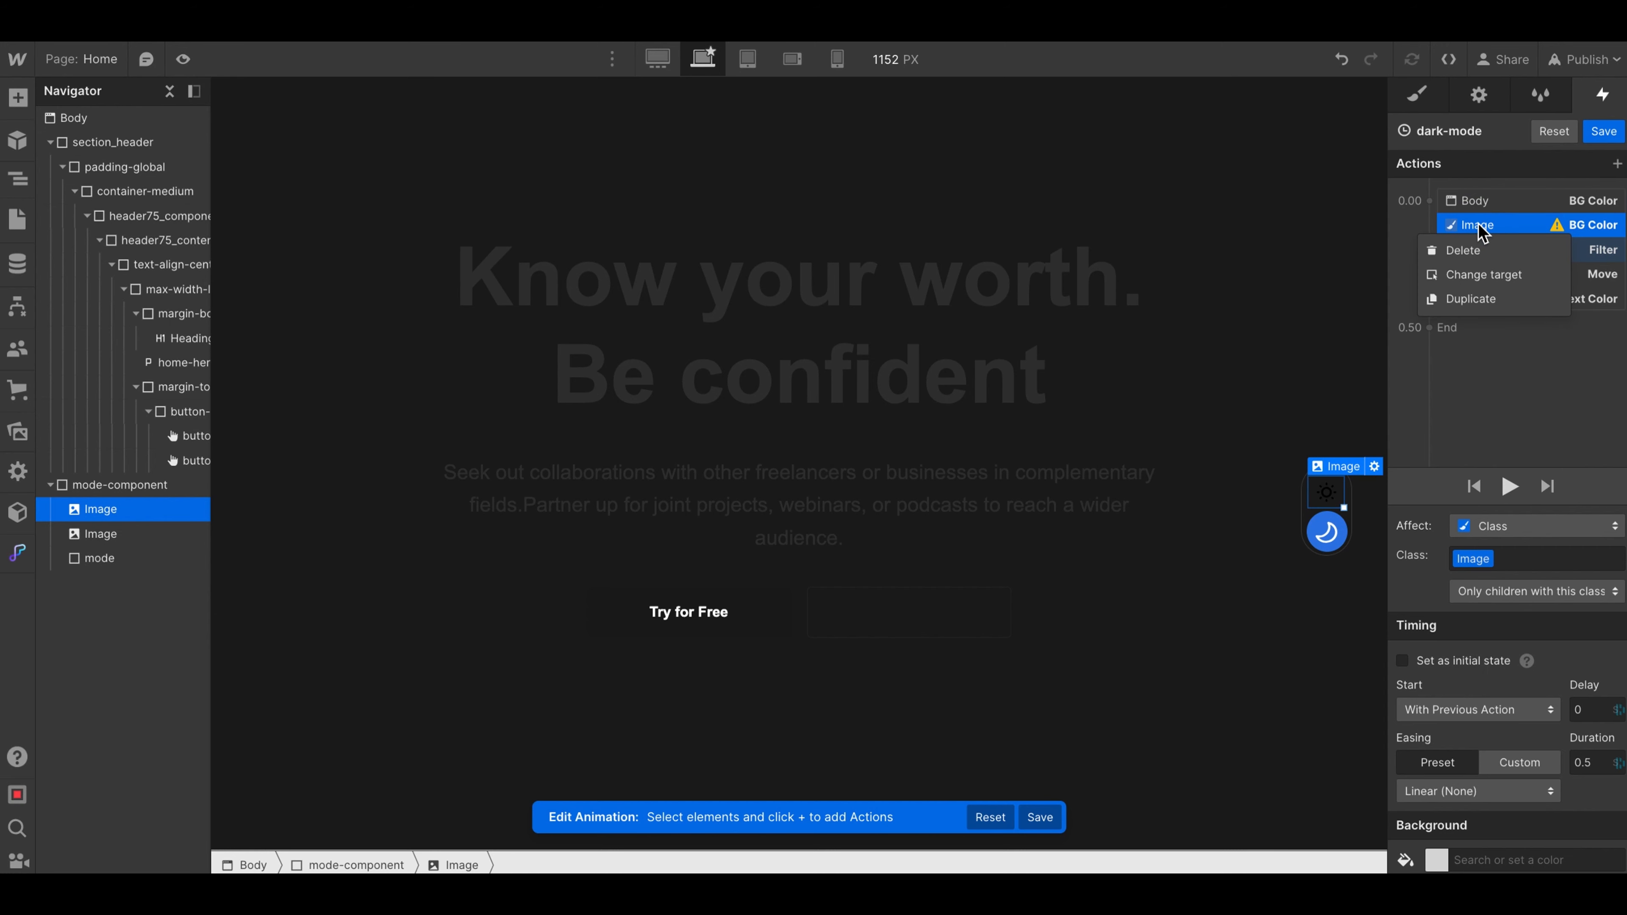
left_click(1477, 282)
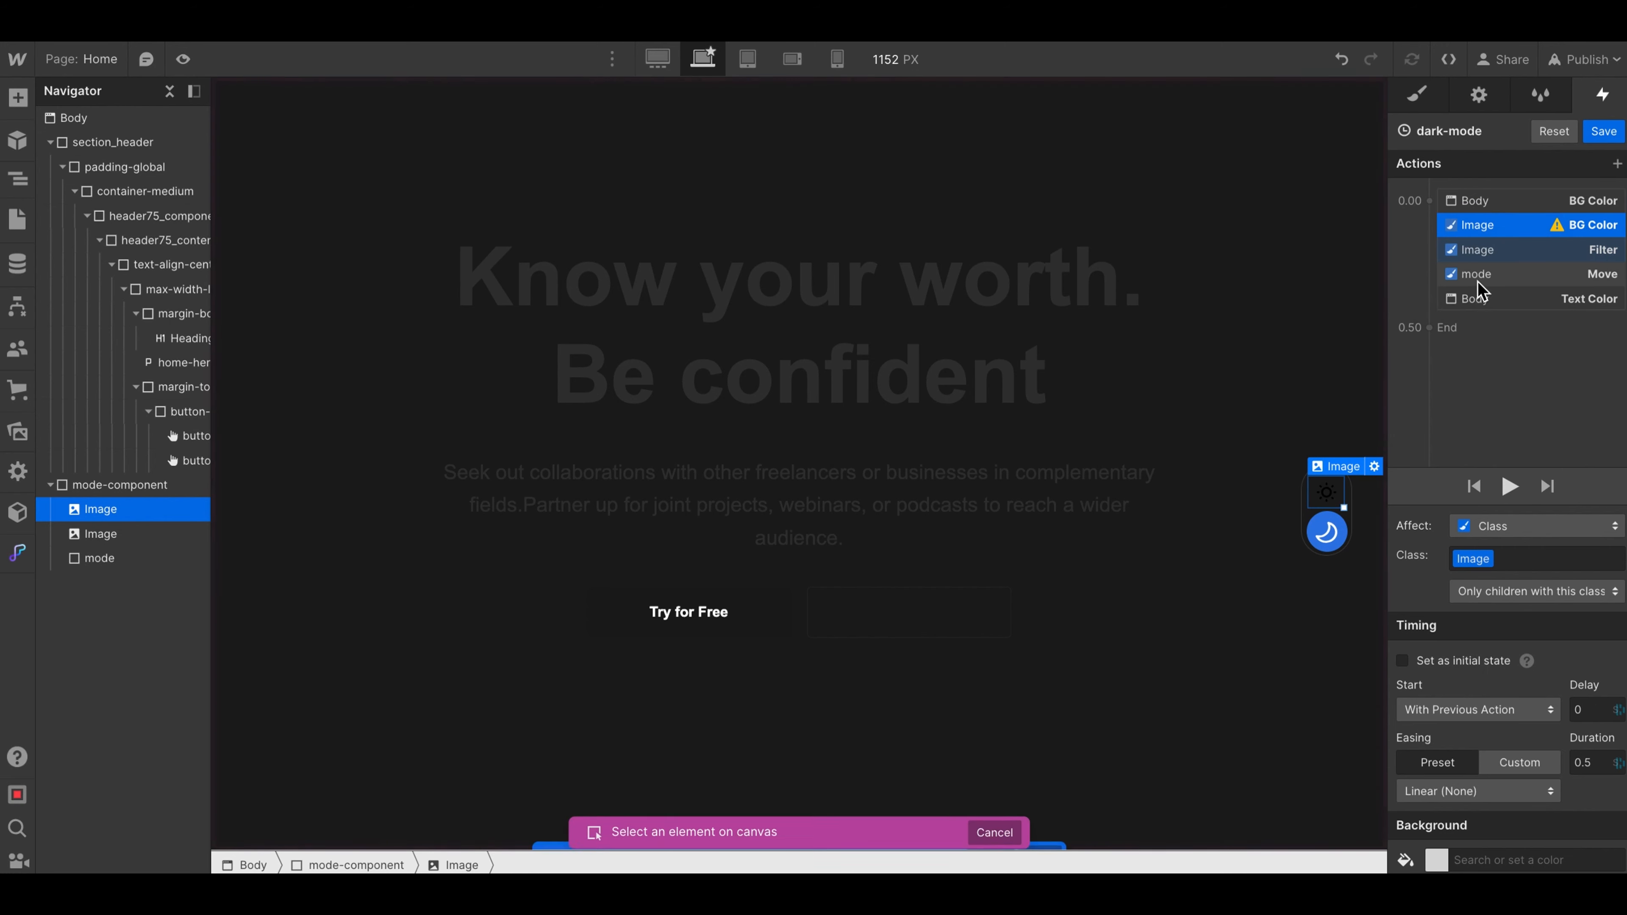
left_click(624, 629)
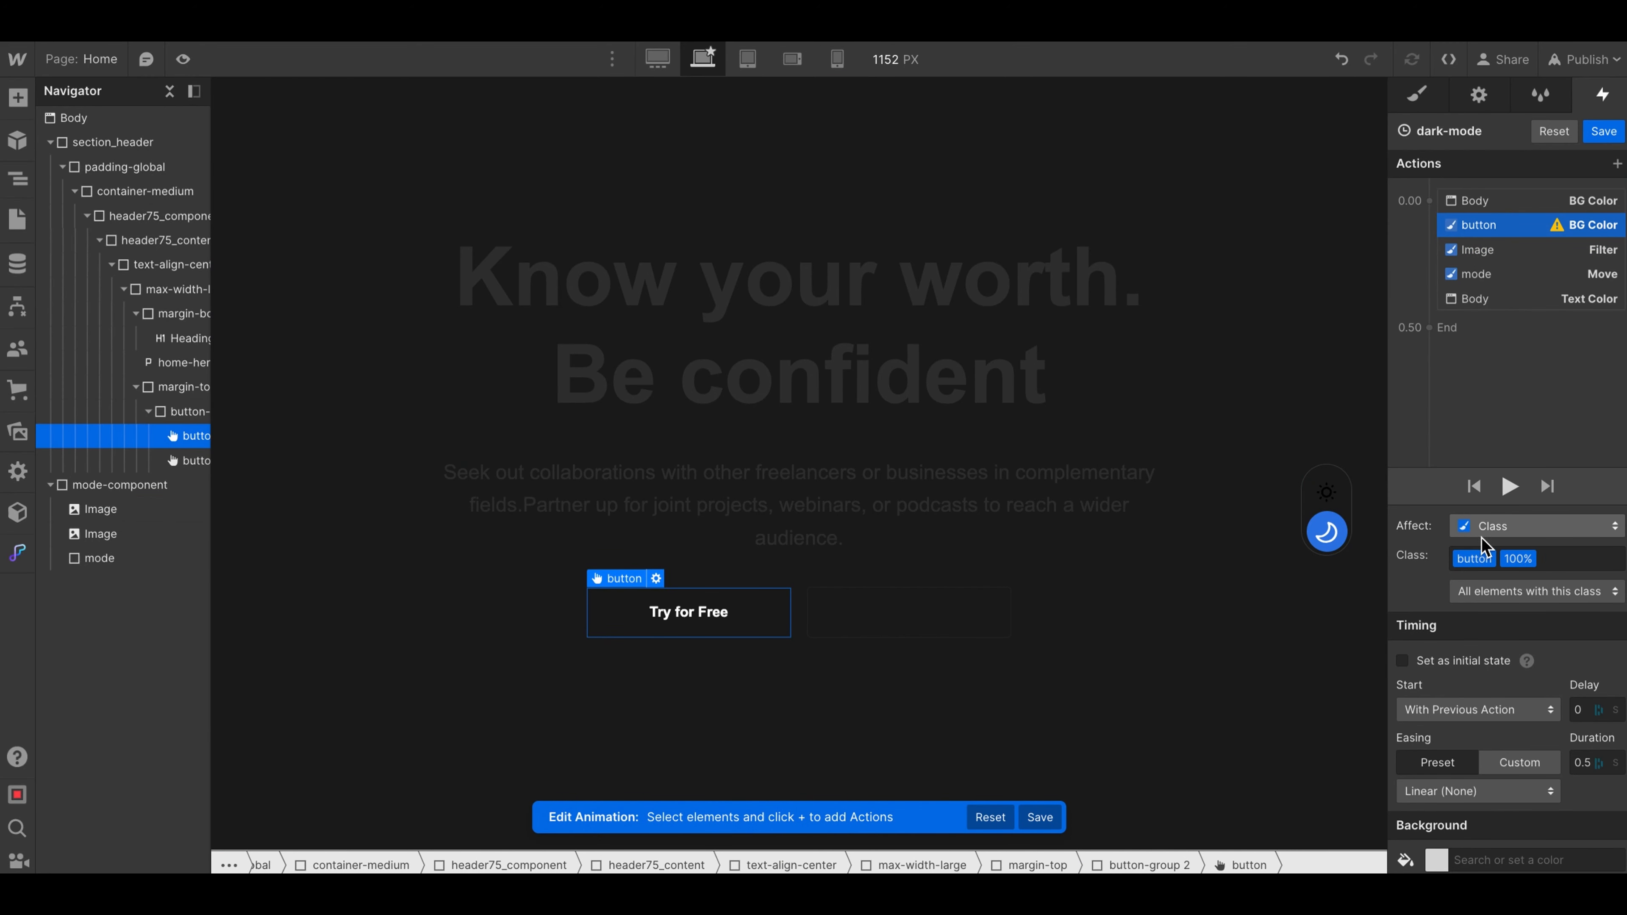
left_click(1518, 534)
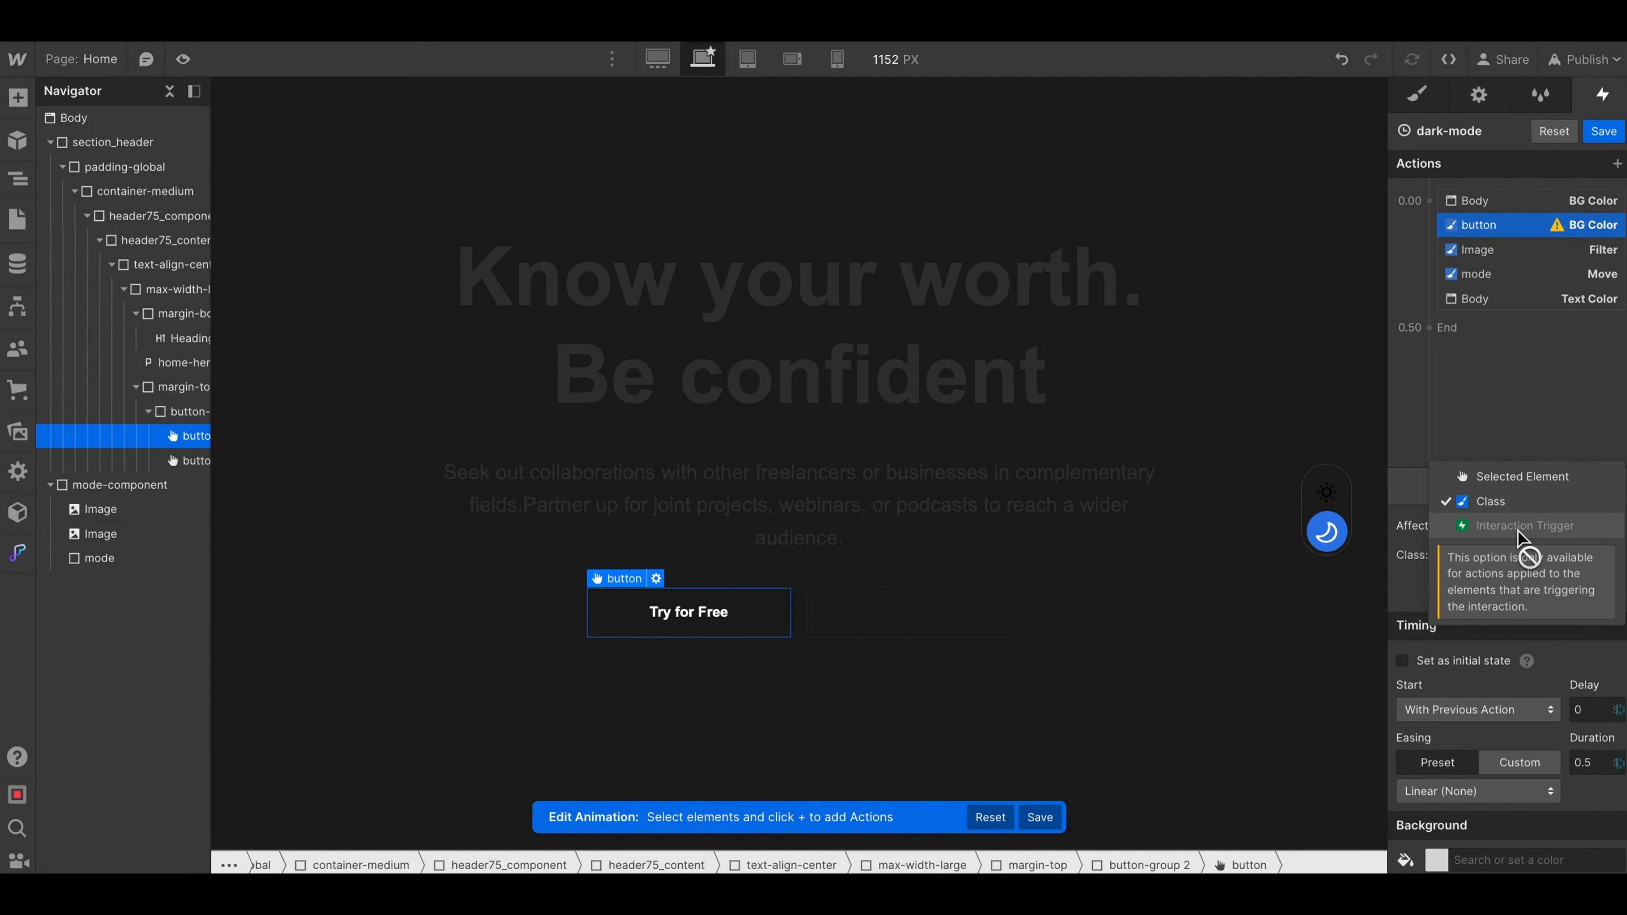
left_click(1493, 483)
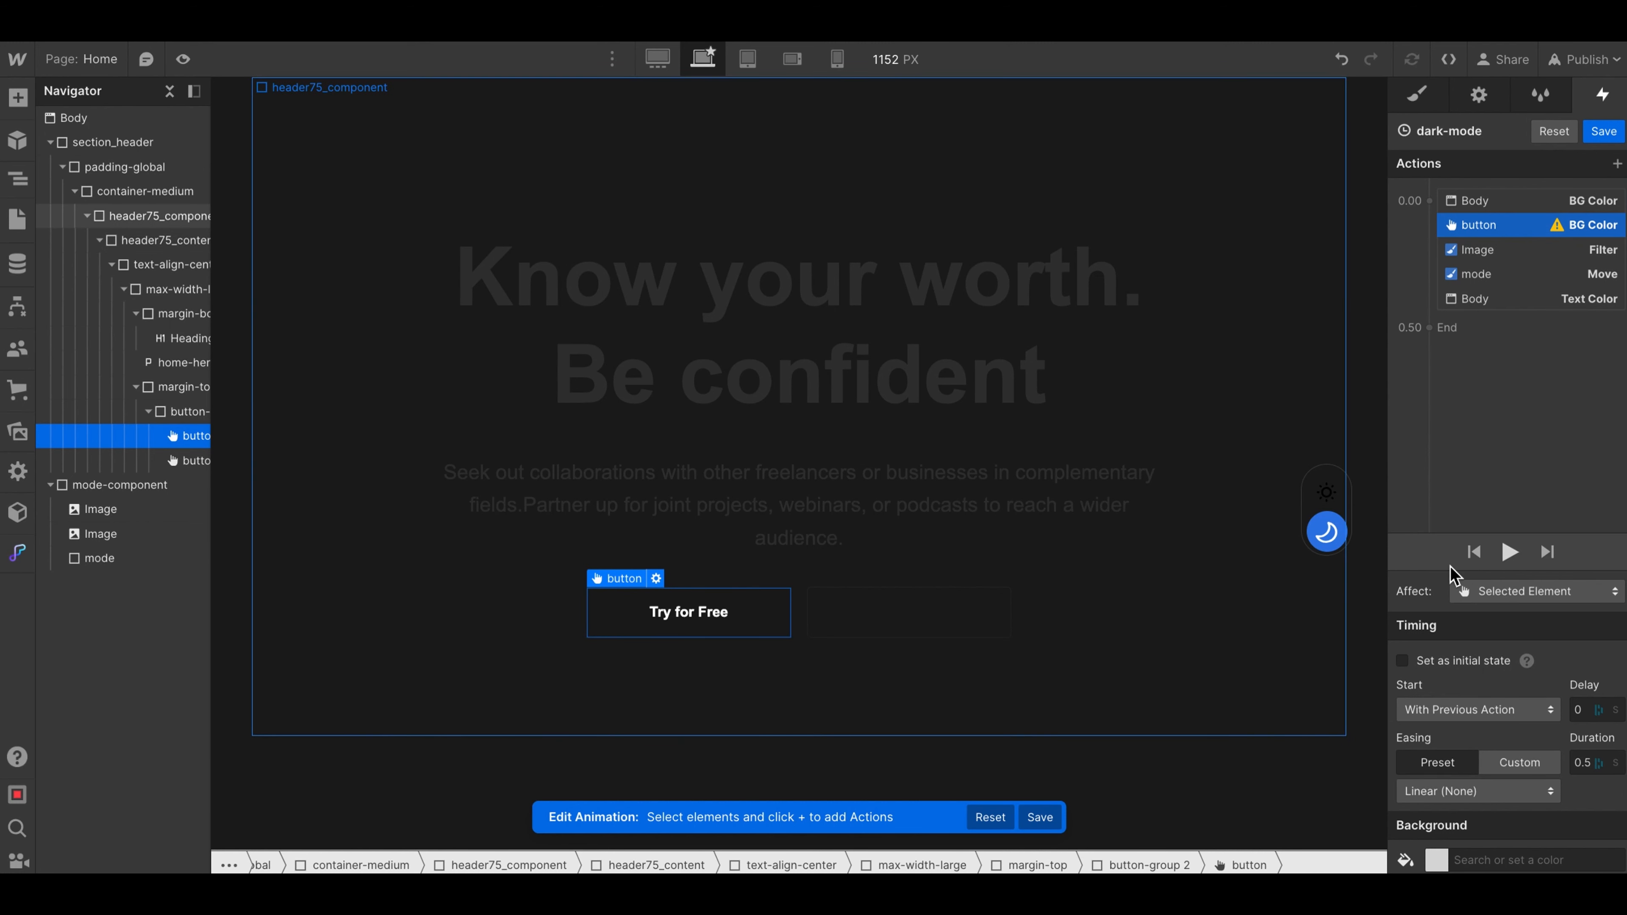
- Set the Try for Free button's BG Color action to the near-white #f9f9f9
left_click(1438, 861)
left_click_drag(1409, 667, 1359, 542)
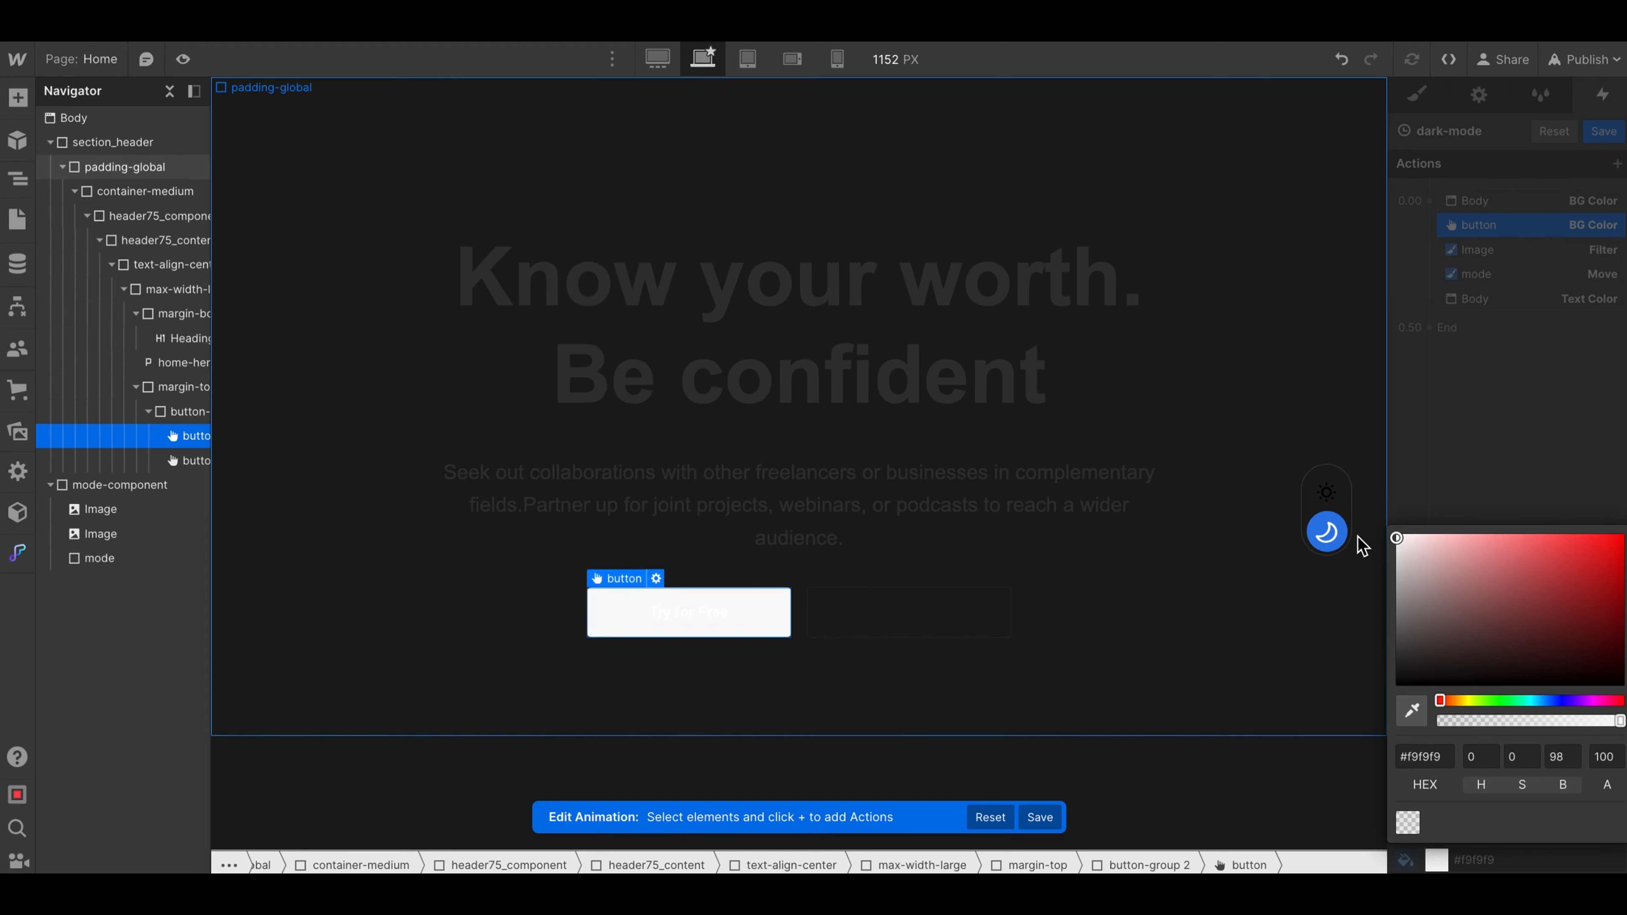
left_click(1463, 225)
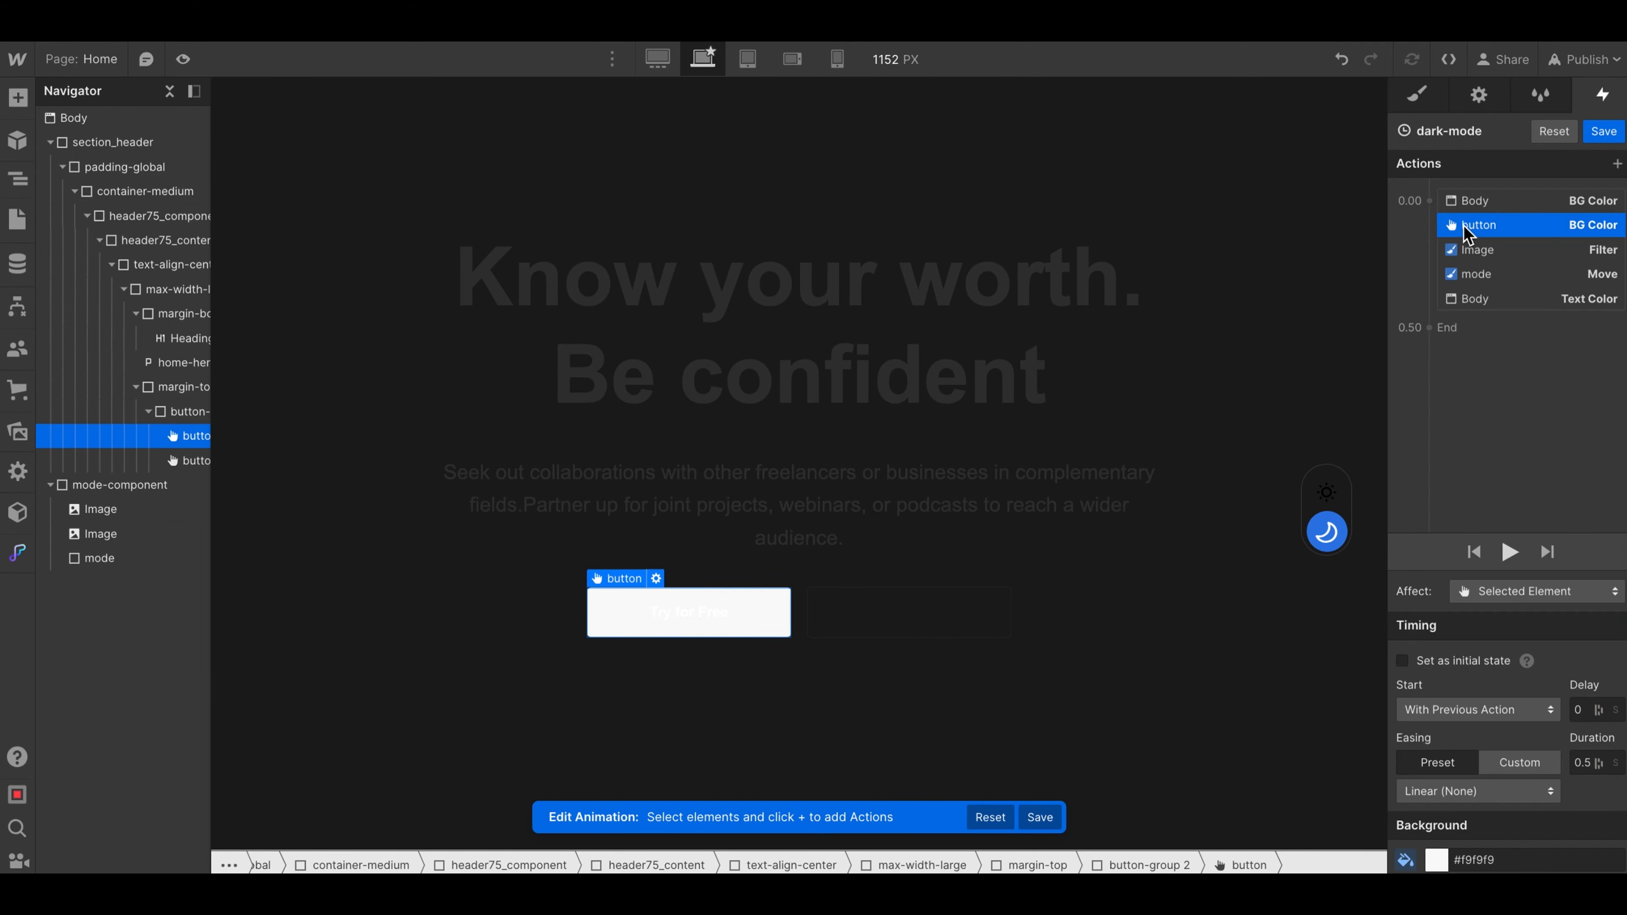
- Preview the page and trigger the toggle to check the Try for Free button's dark-mode background
left_click(183, 58)
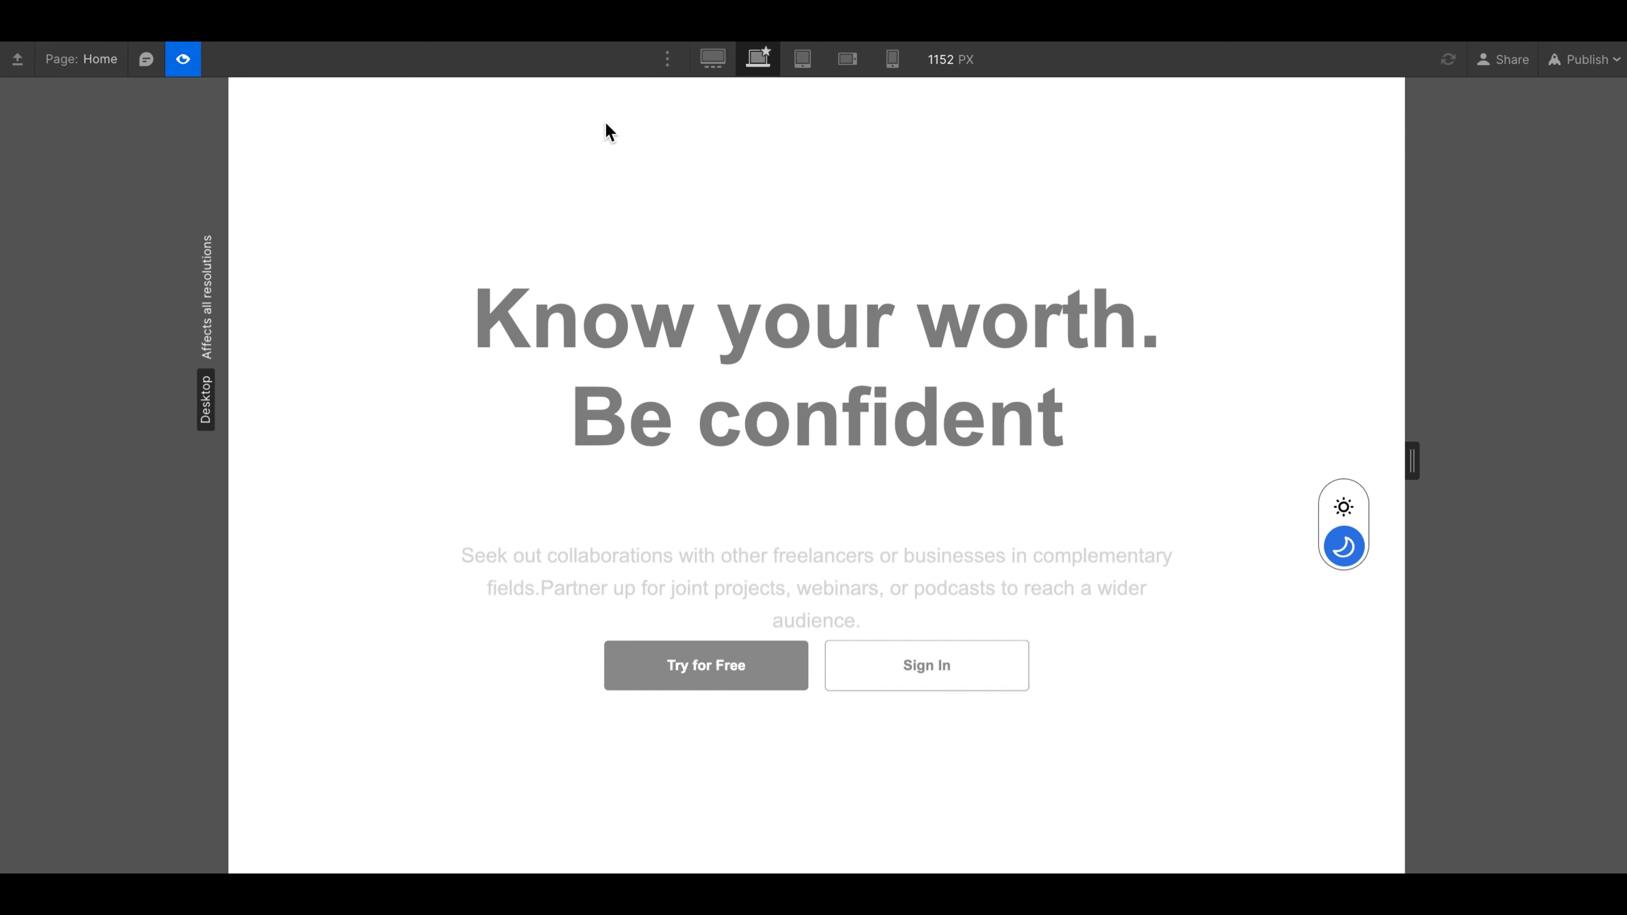
left_click(1344, 508)
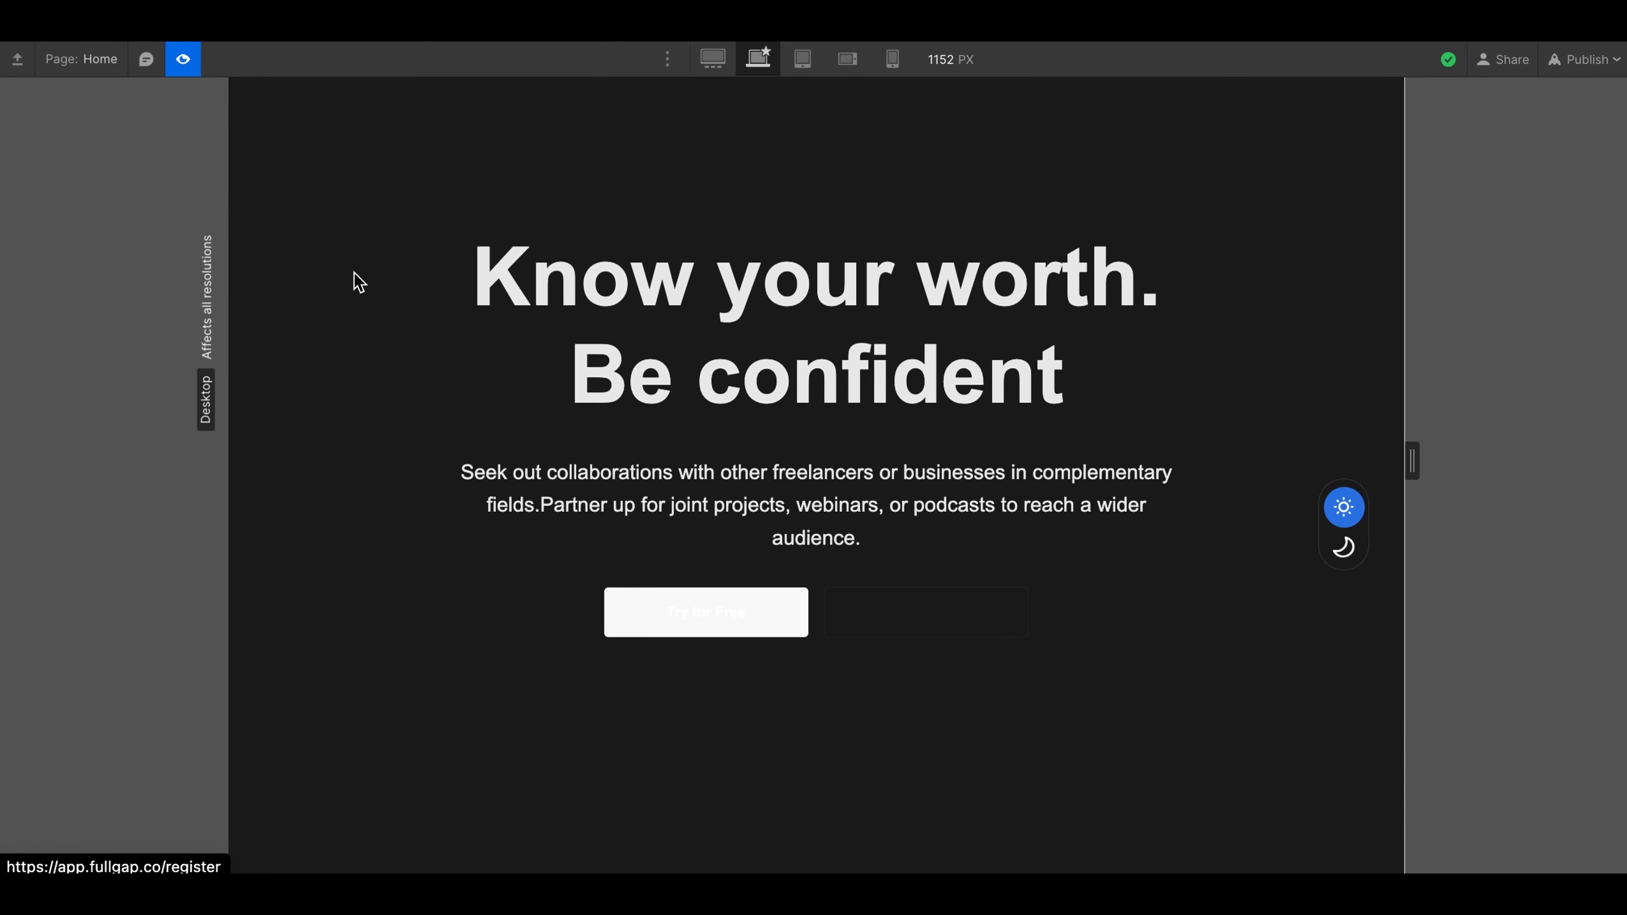
left_click(180, 58)
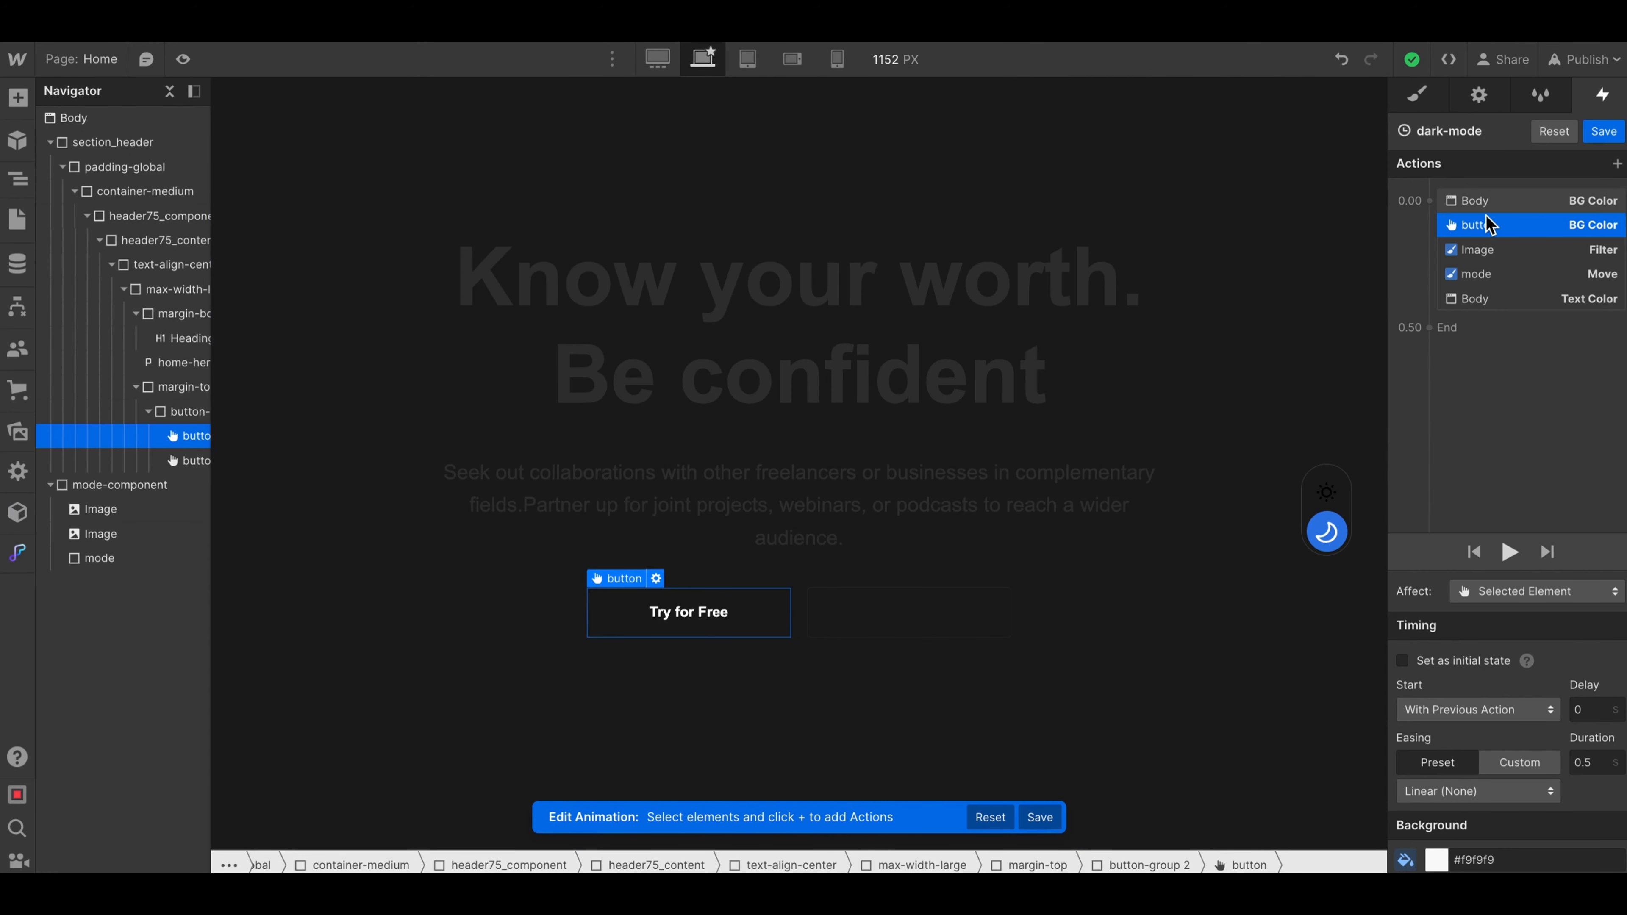
- Add a simultaneous Text Color action for the Try for Free button and set it to the dark color #1f1f1f
left_click(1428, 201)
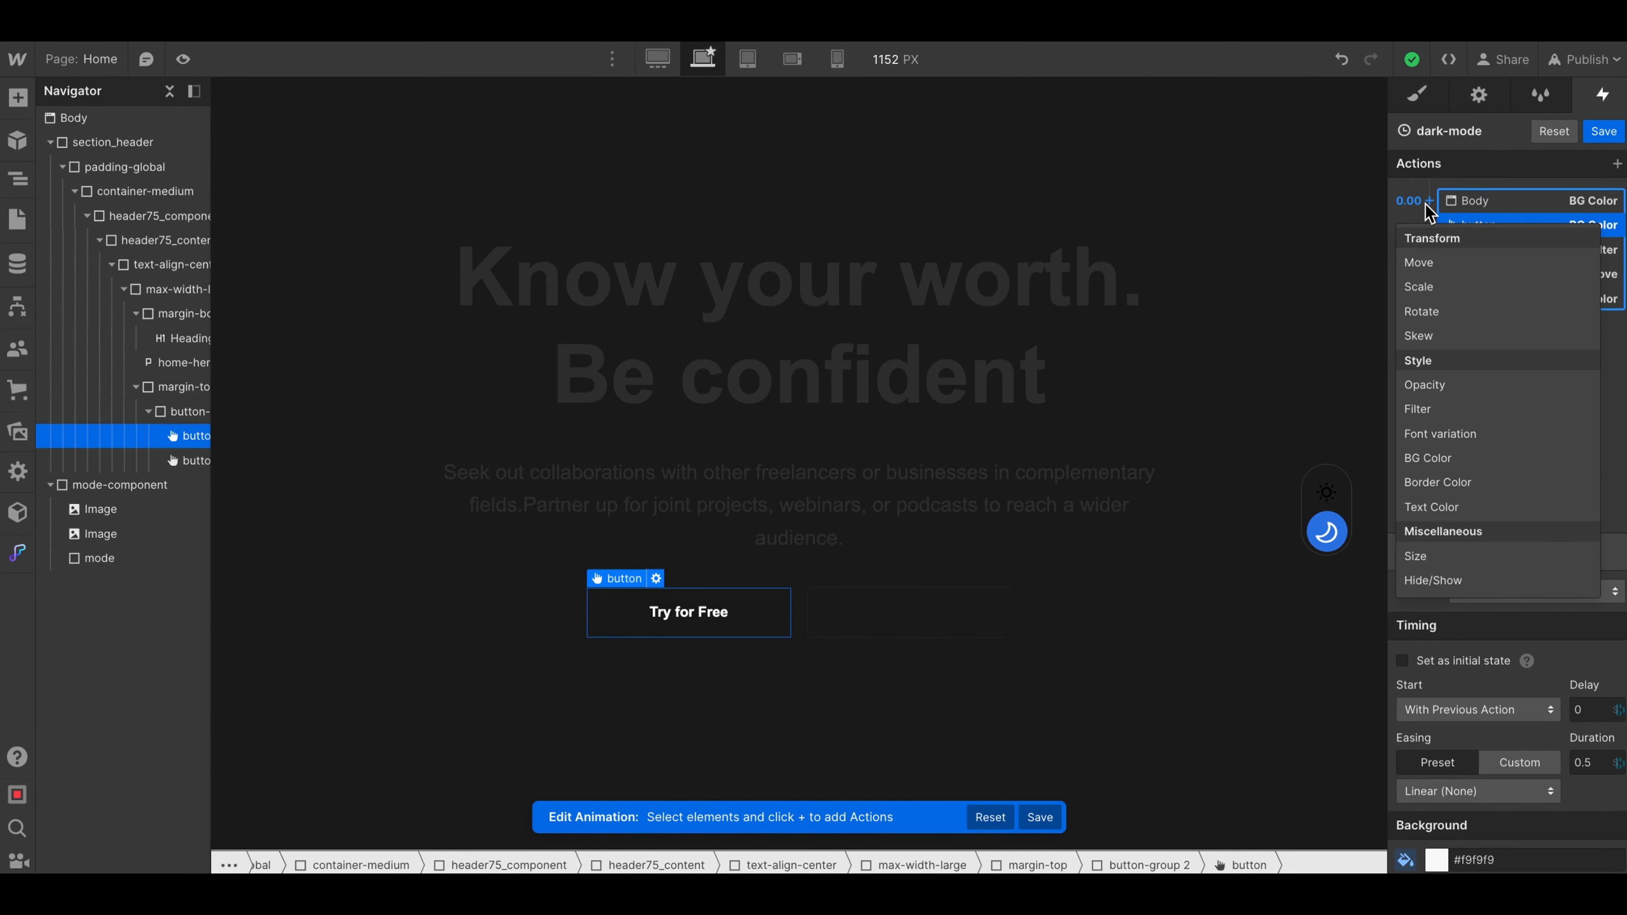
left_click(1443, 509)
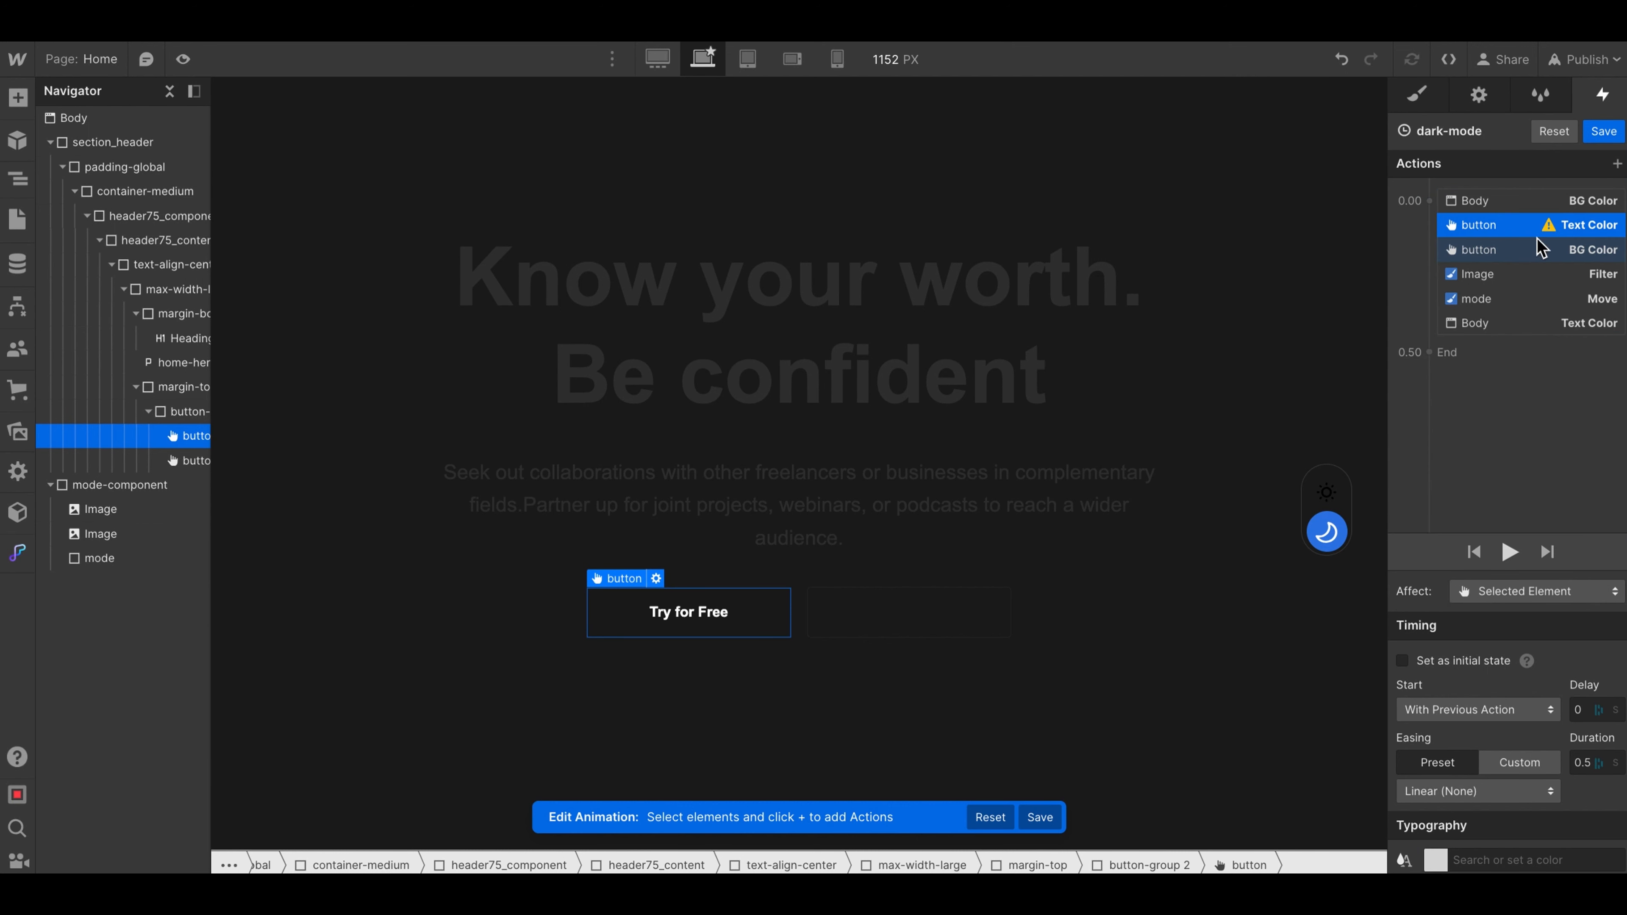
left_click(1437, 855)
left_click_drag(1402, 600, 1388, 669)
left_click(1555, 193)
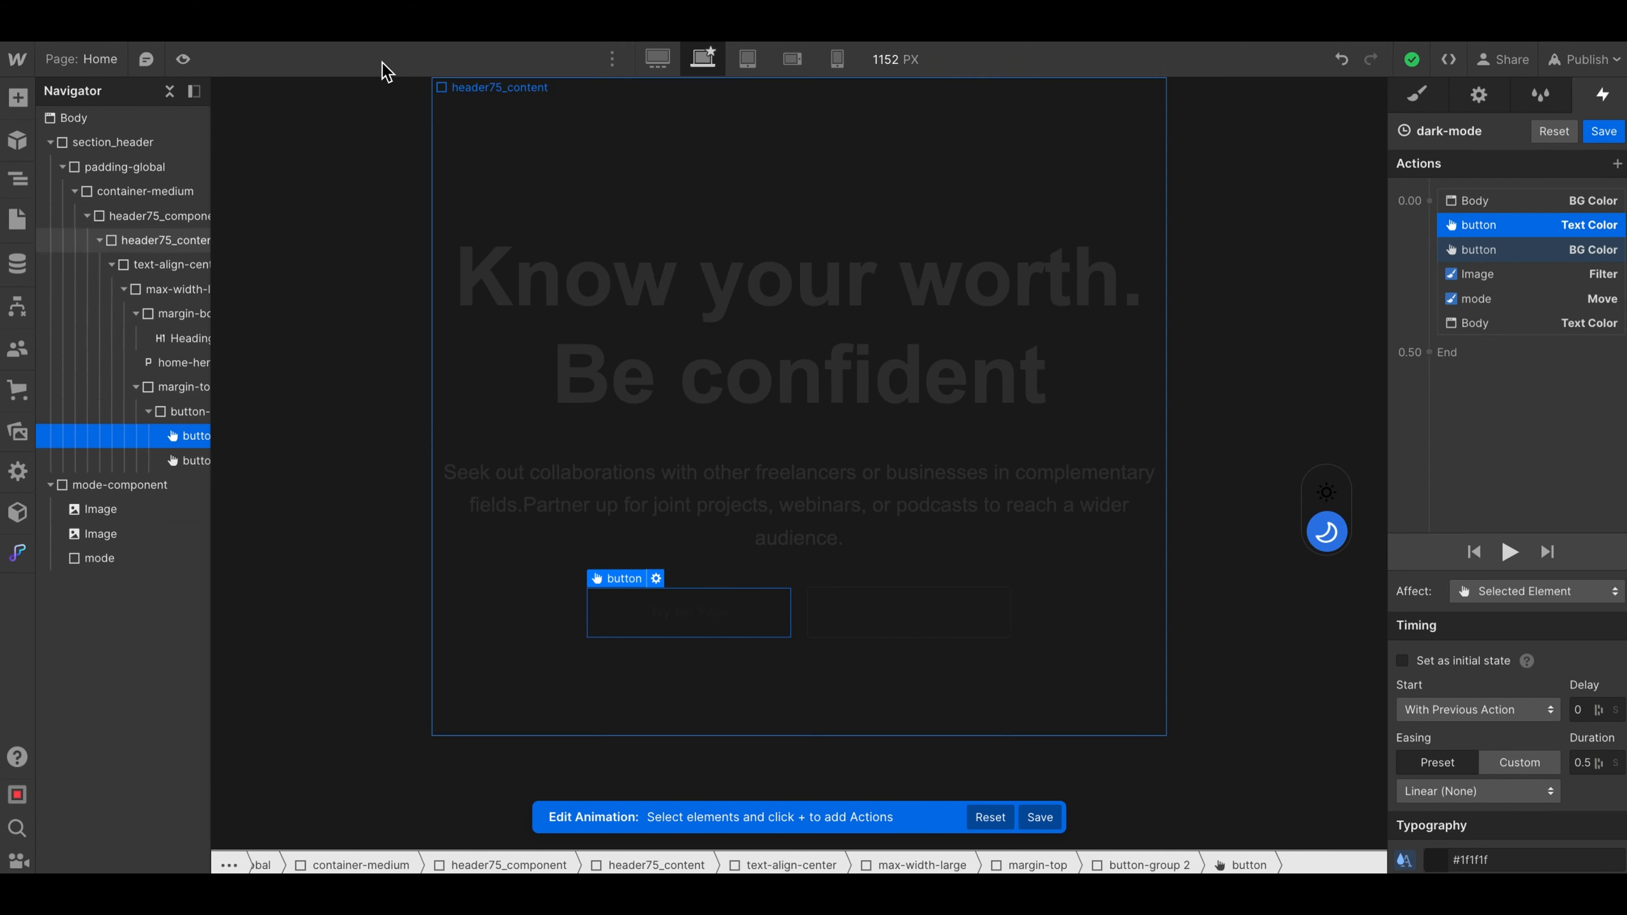
- Preview the page and trigger the toggle to check the Try for Free button's text against its background
left_click(183, 59)
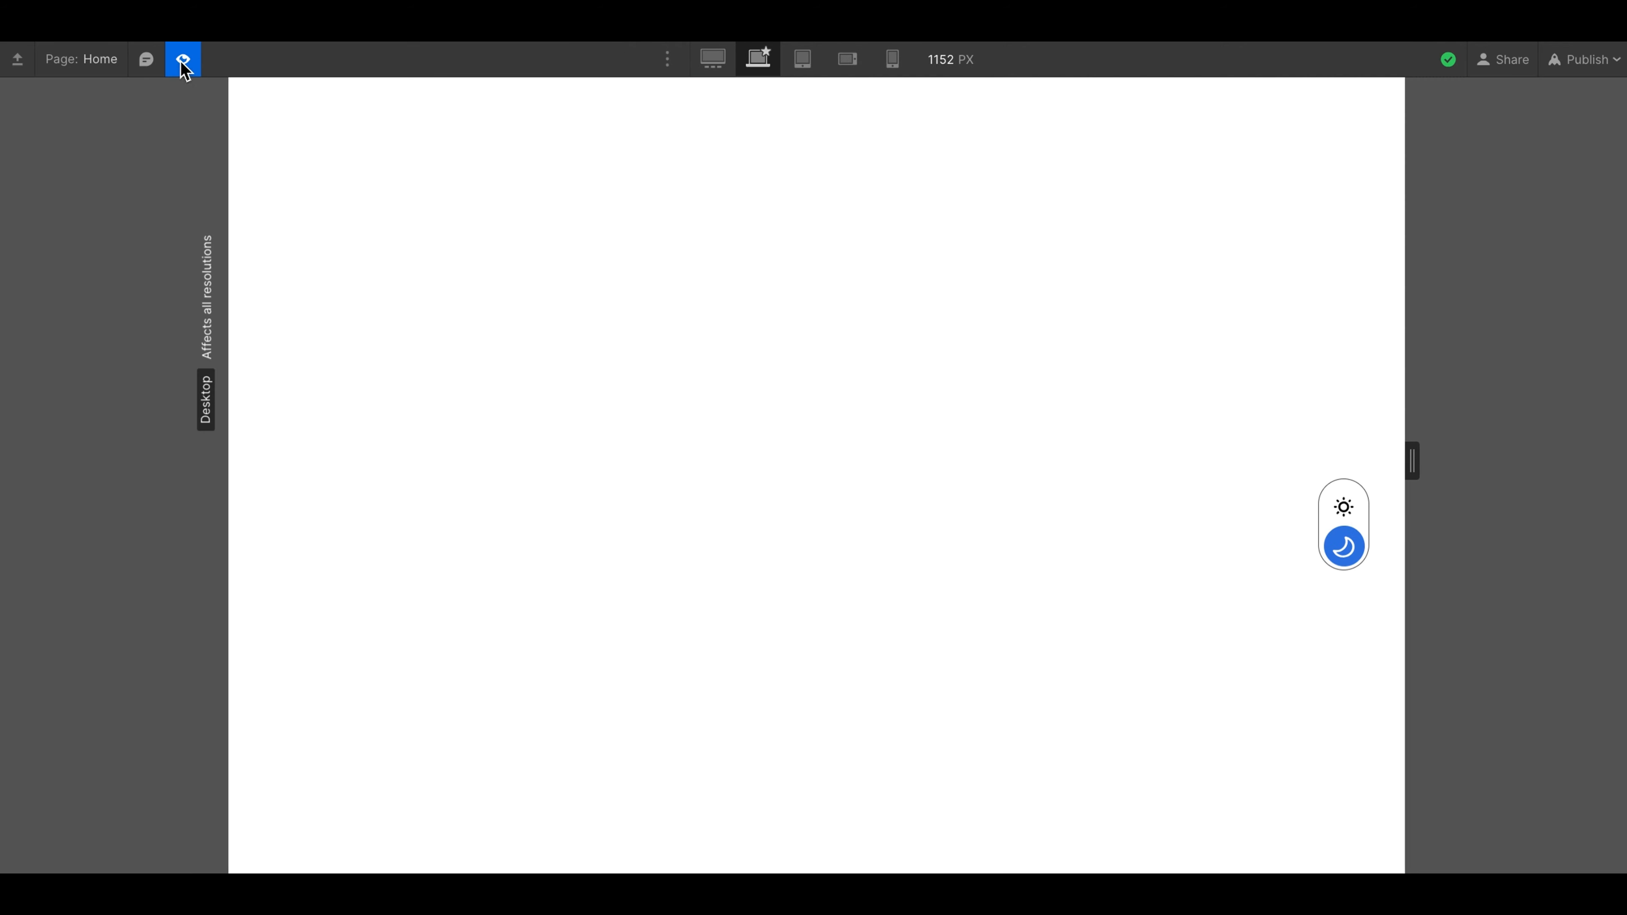
left_click(1346, 508)
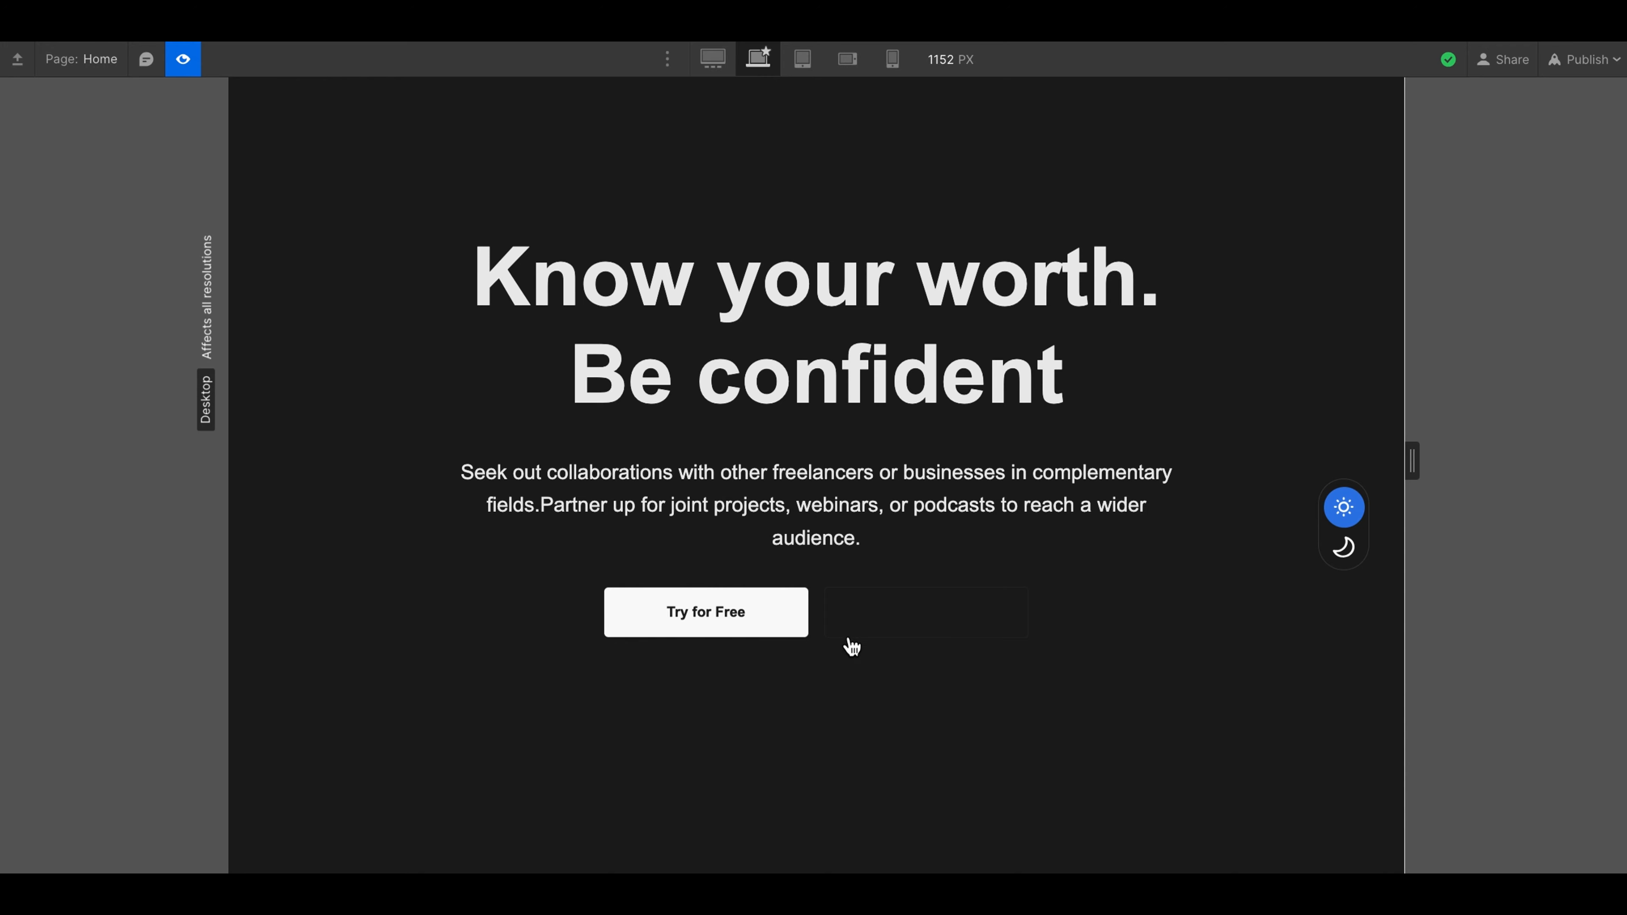
left_click(183, 59)
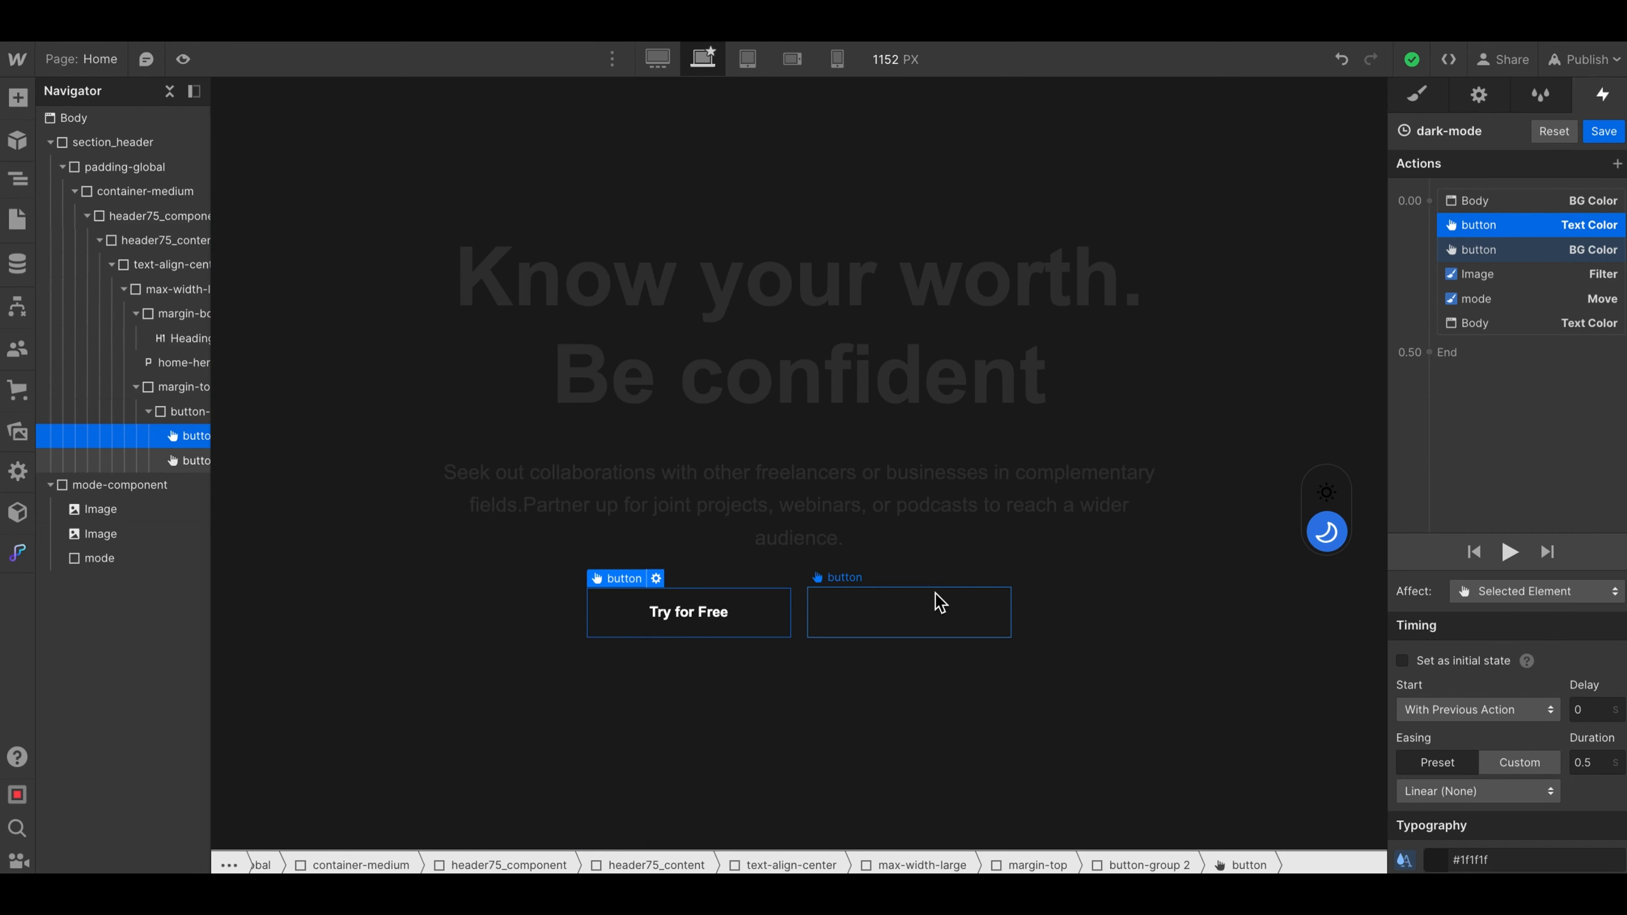
- Add a simultaneous Border Color action, retarget it to the Sign In button, and make it affect only the selected element
left_click(1429, 200)
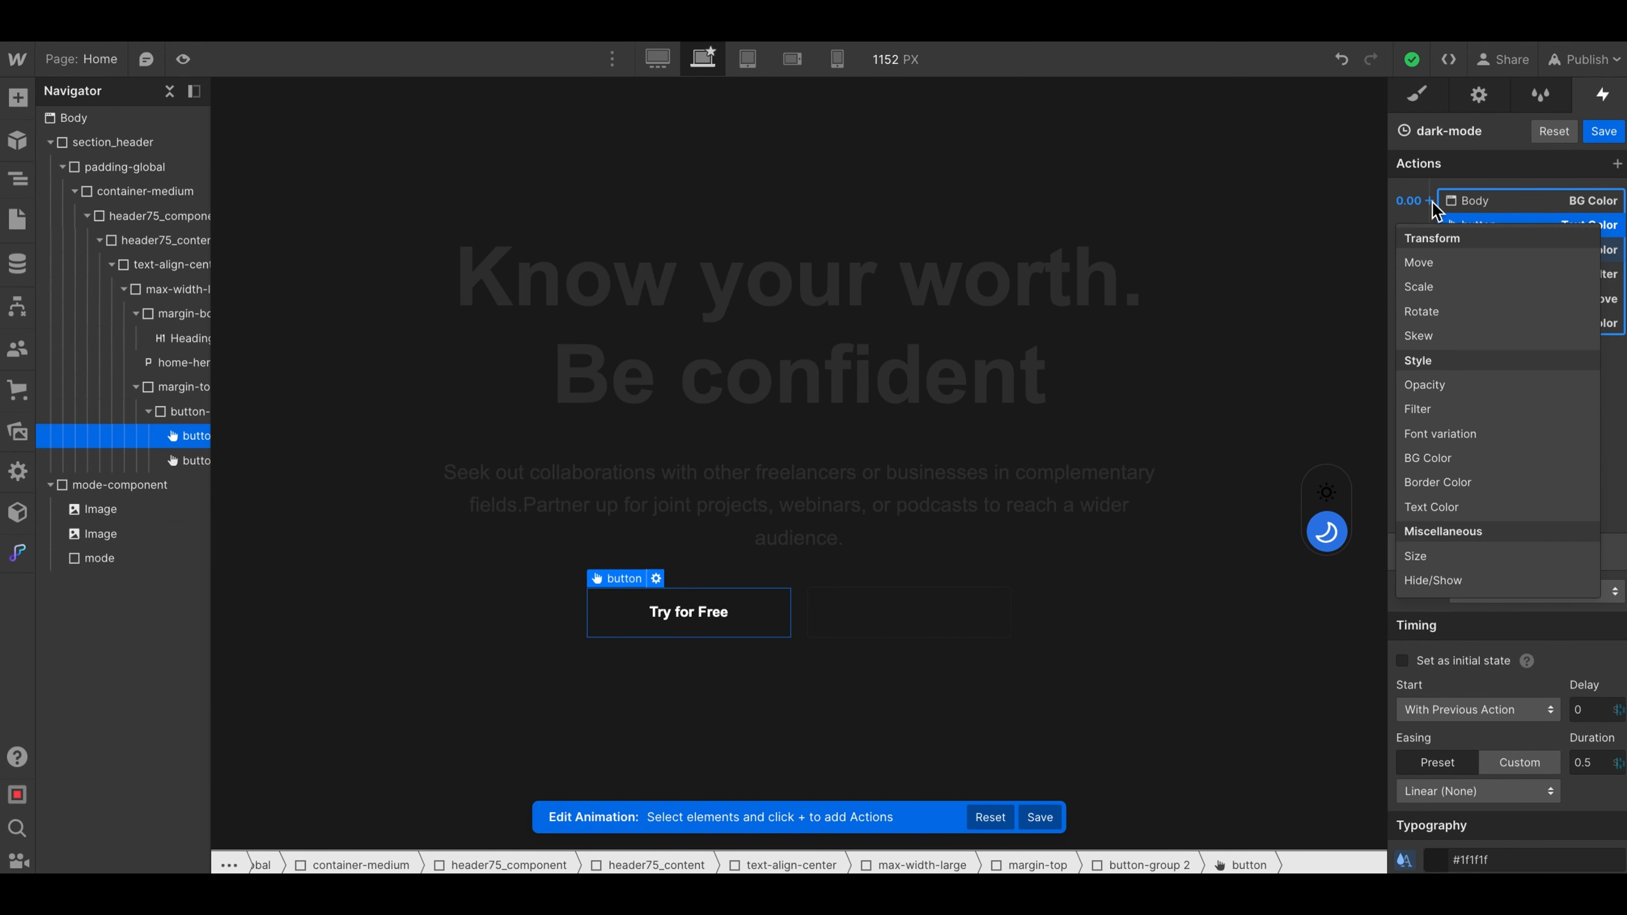
left_click(1436, 485)
right_click(1477, 225)
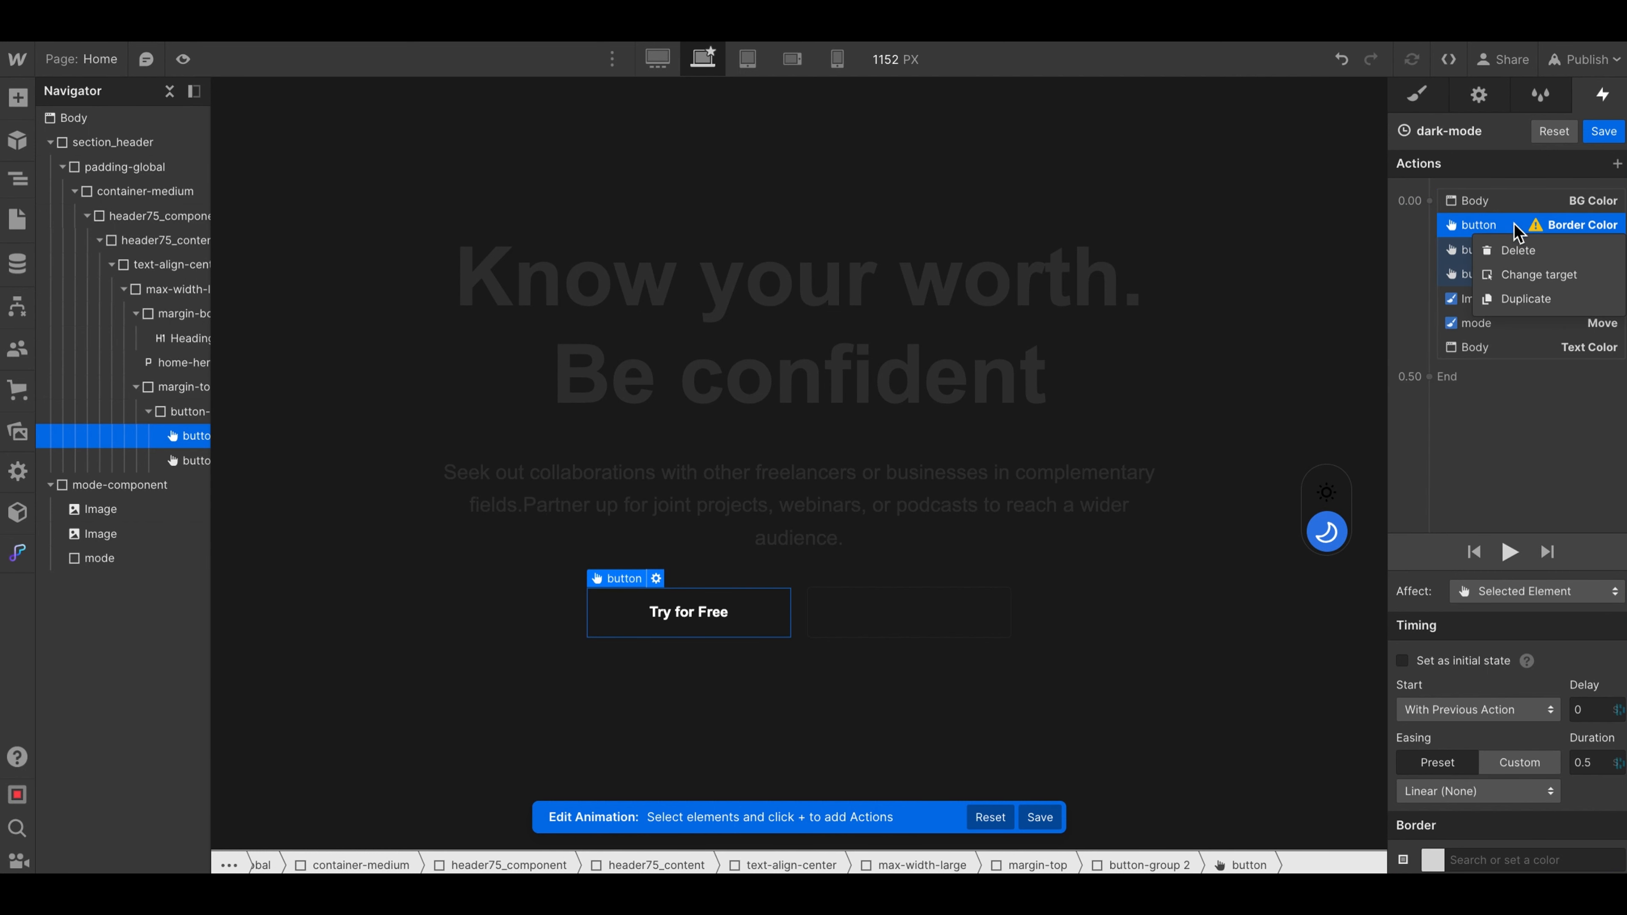
left_click(1523, 276)
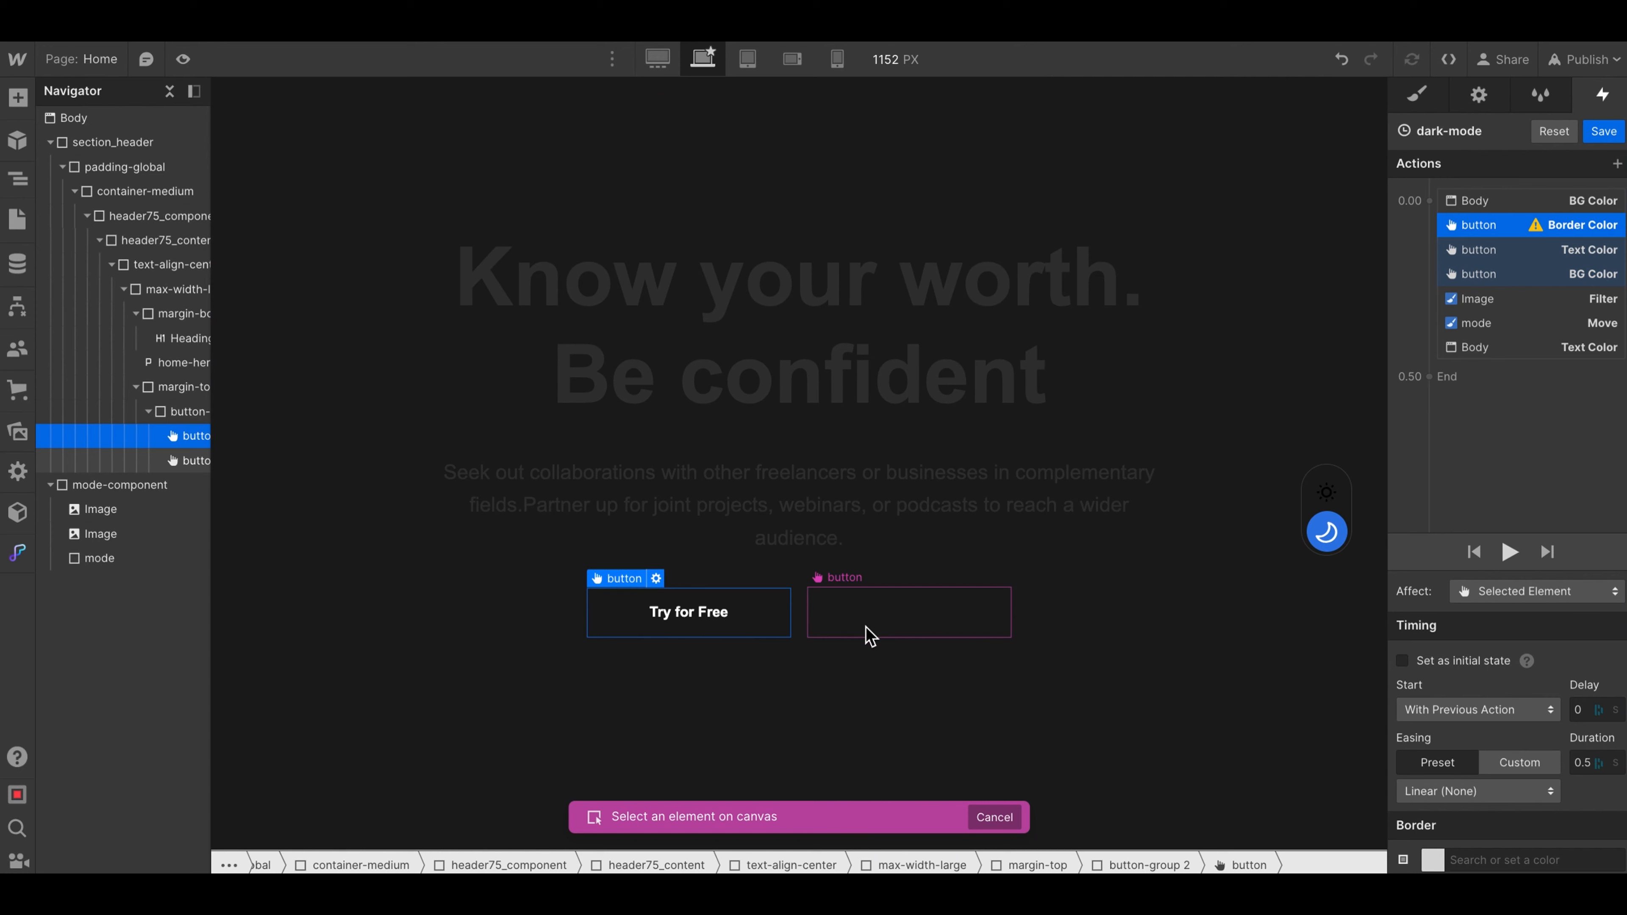
left_click(856, 637)
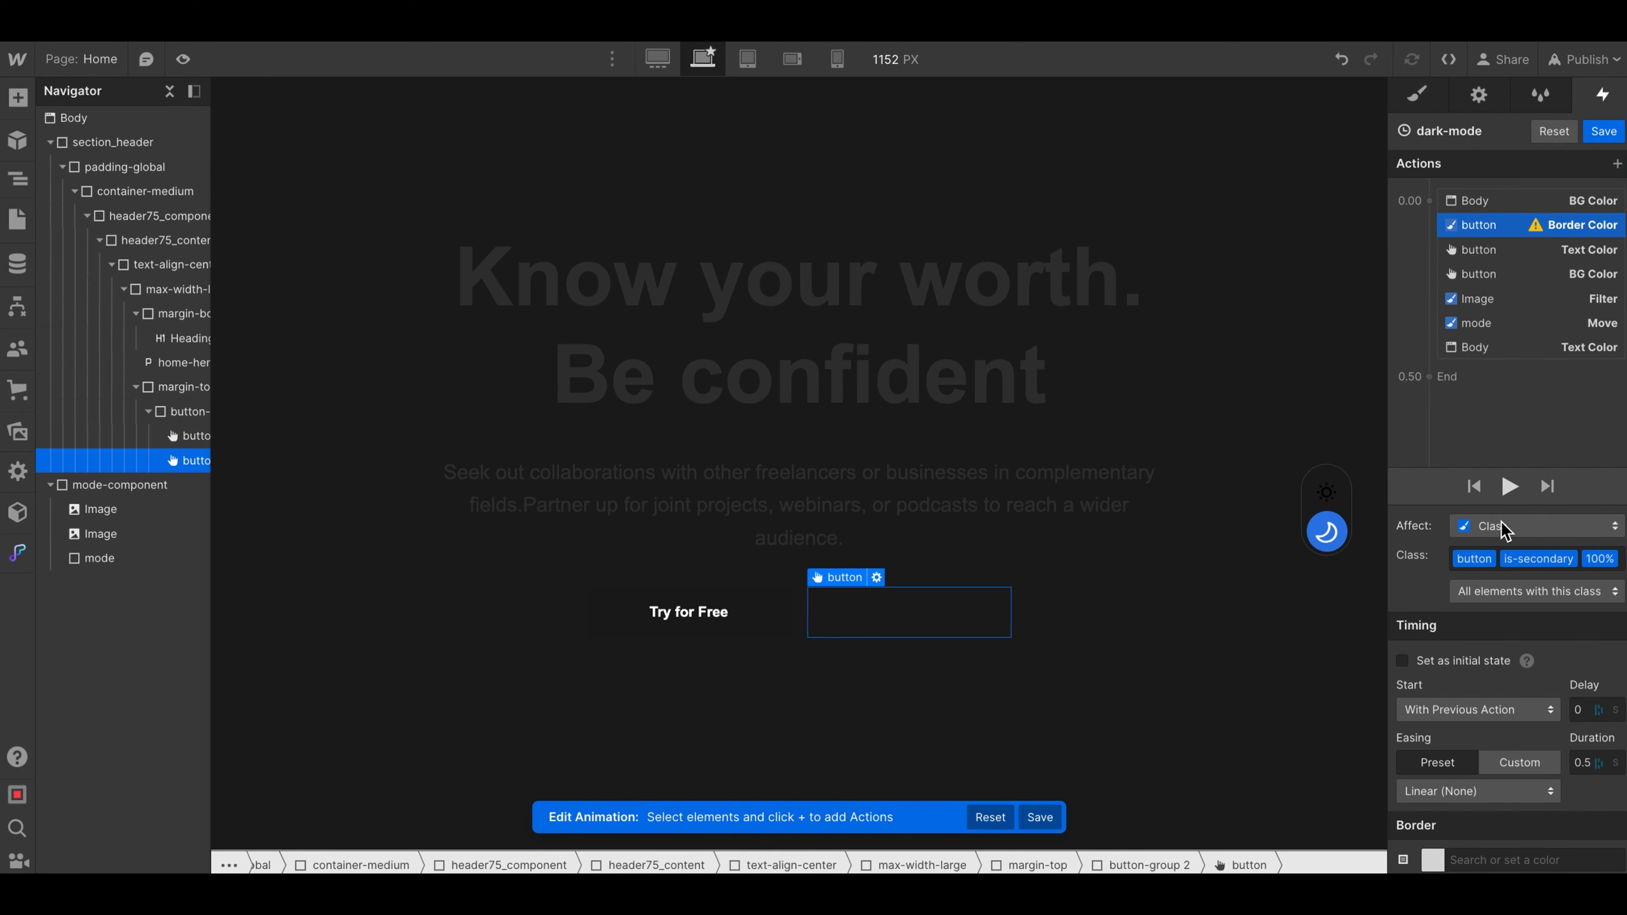
left_click(1501, 522)
left_click(1486, 478)
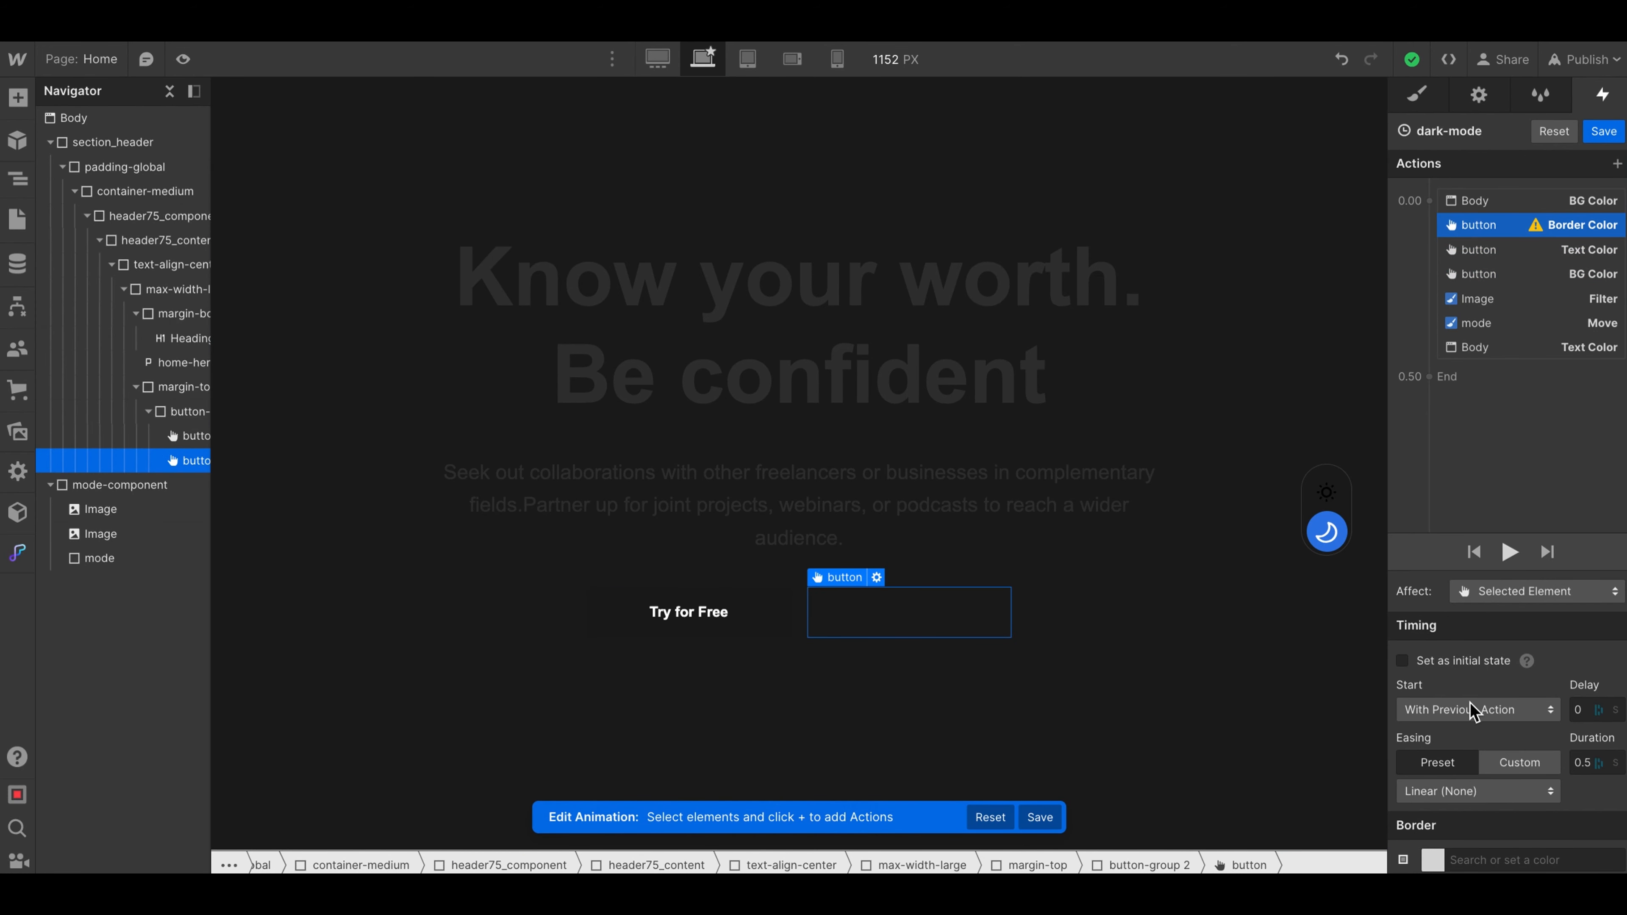
- Set the Sign In button's Border Color action to the light gray #e1e1e1
left_click(1433, 860)
left_click(1413, 710)
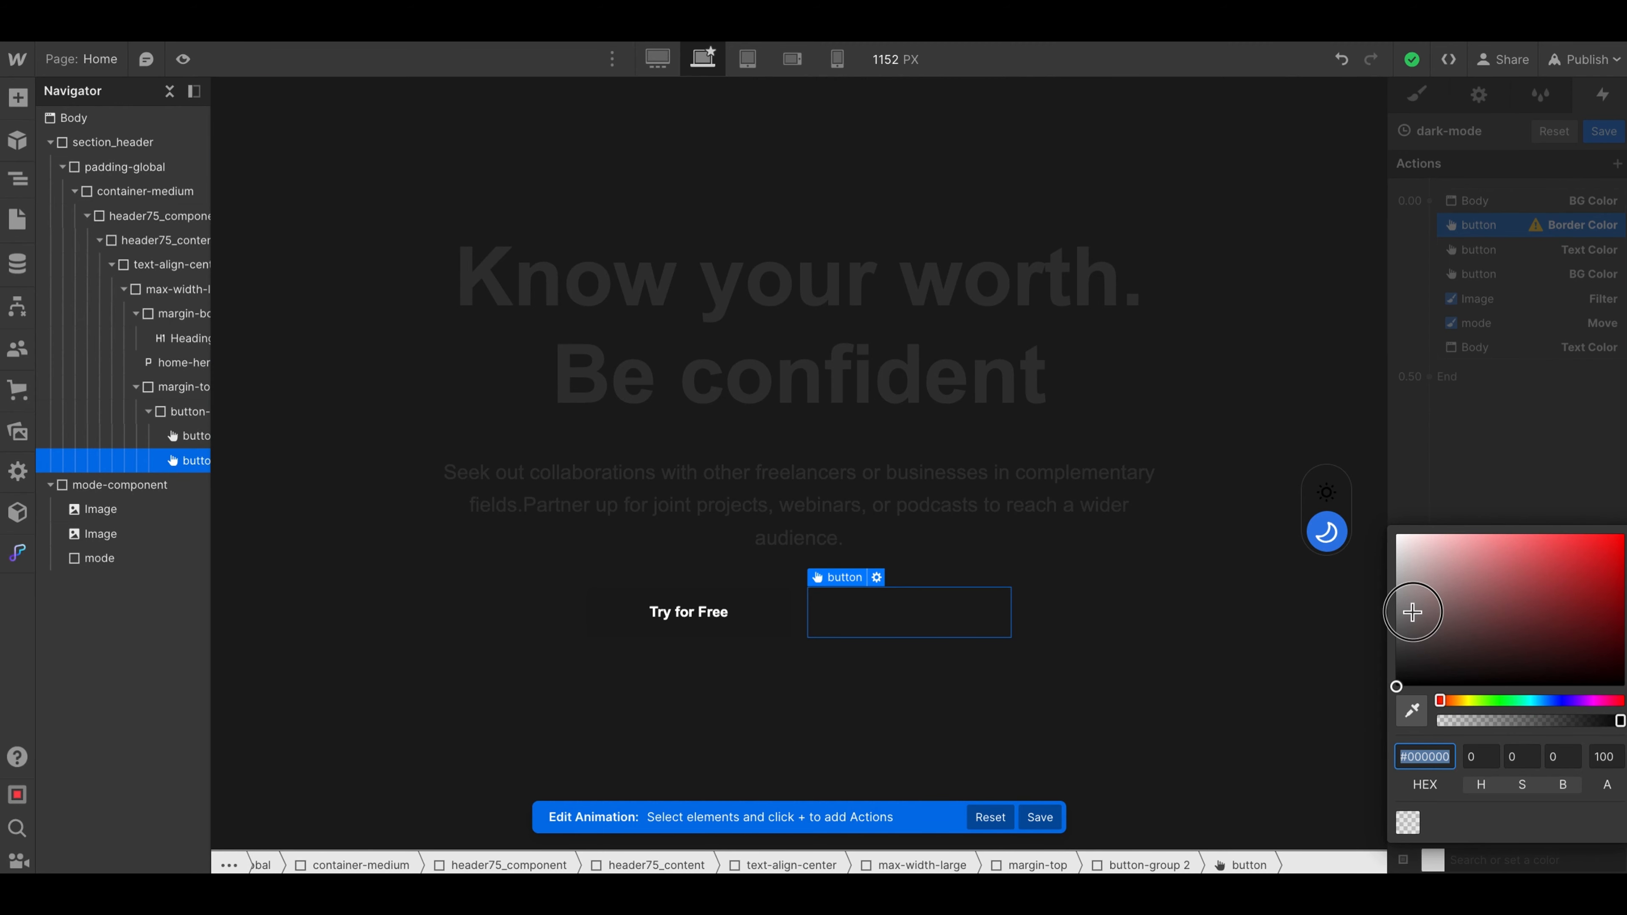
left_click(1363, 551)
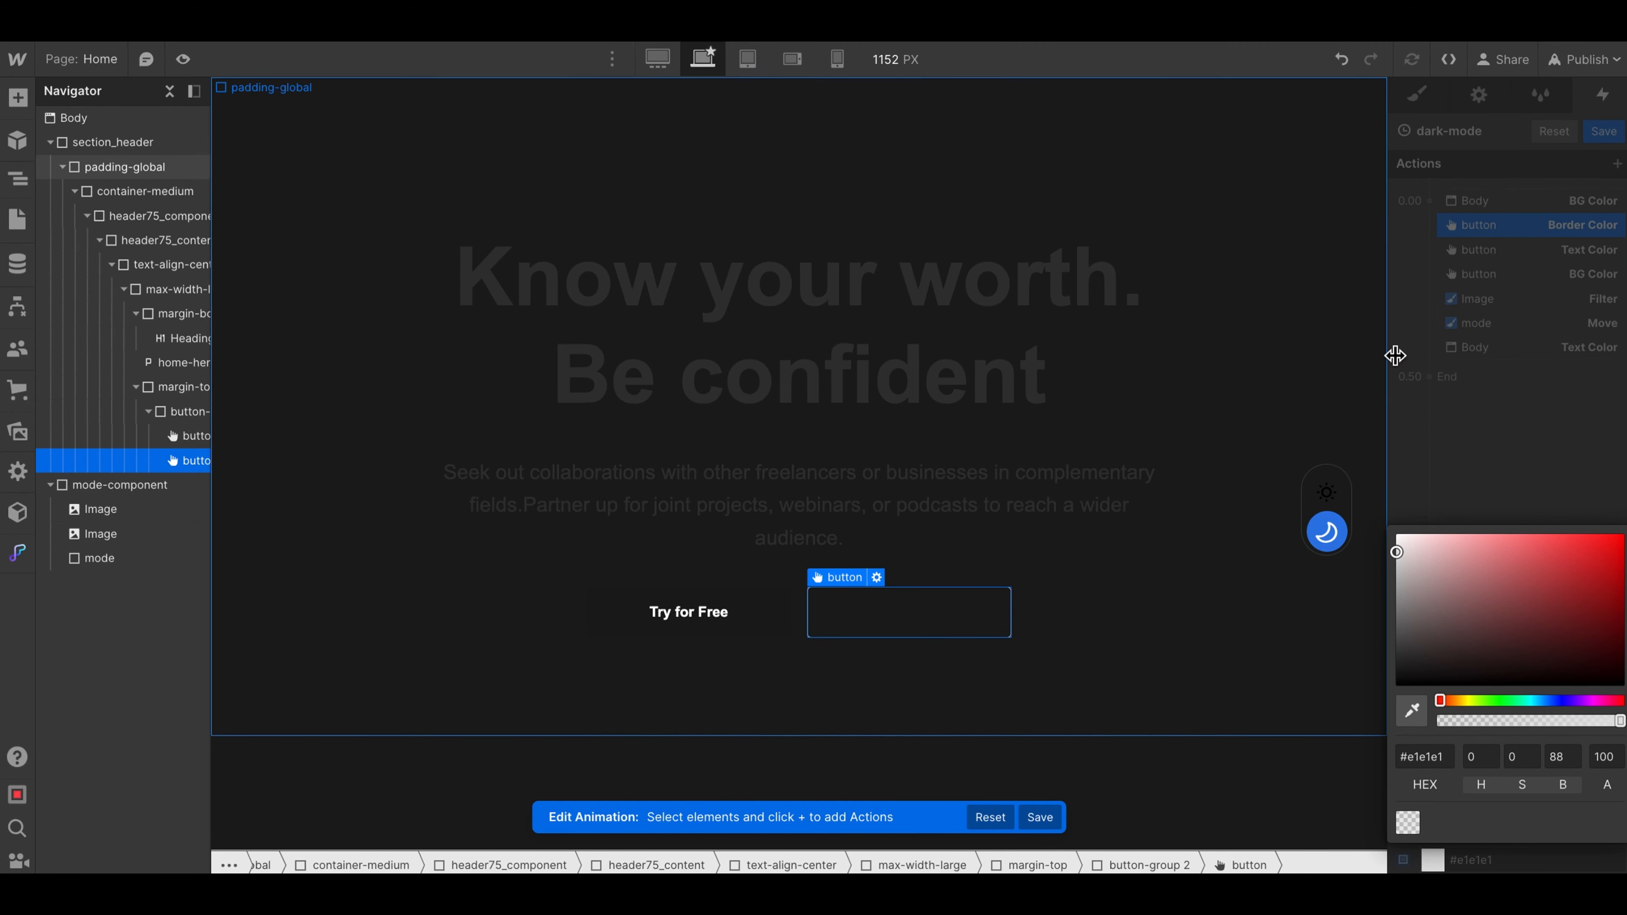
left_click(1487, 240)
- Add a simultaneous Text Color action for the Sign In button and set it to the light gray #e8e8e8
left_click(1429, 200)
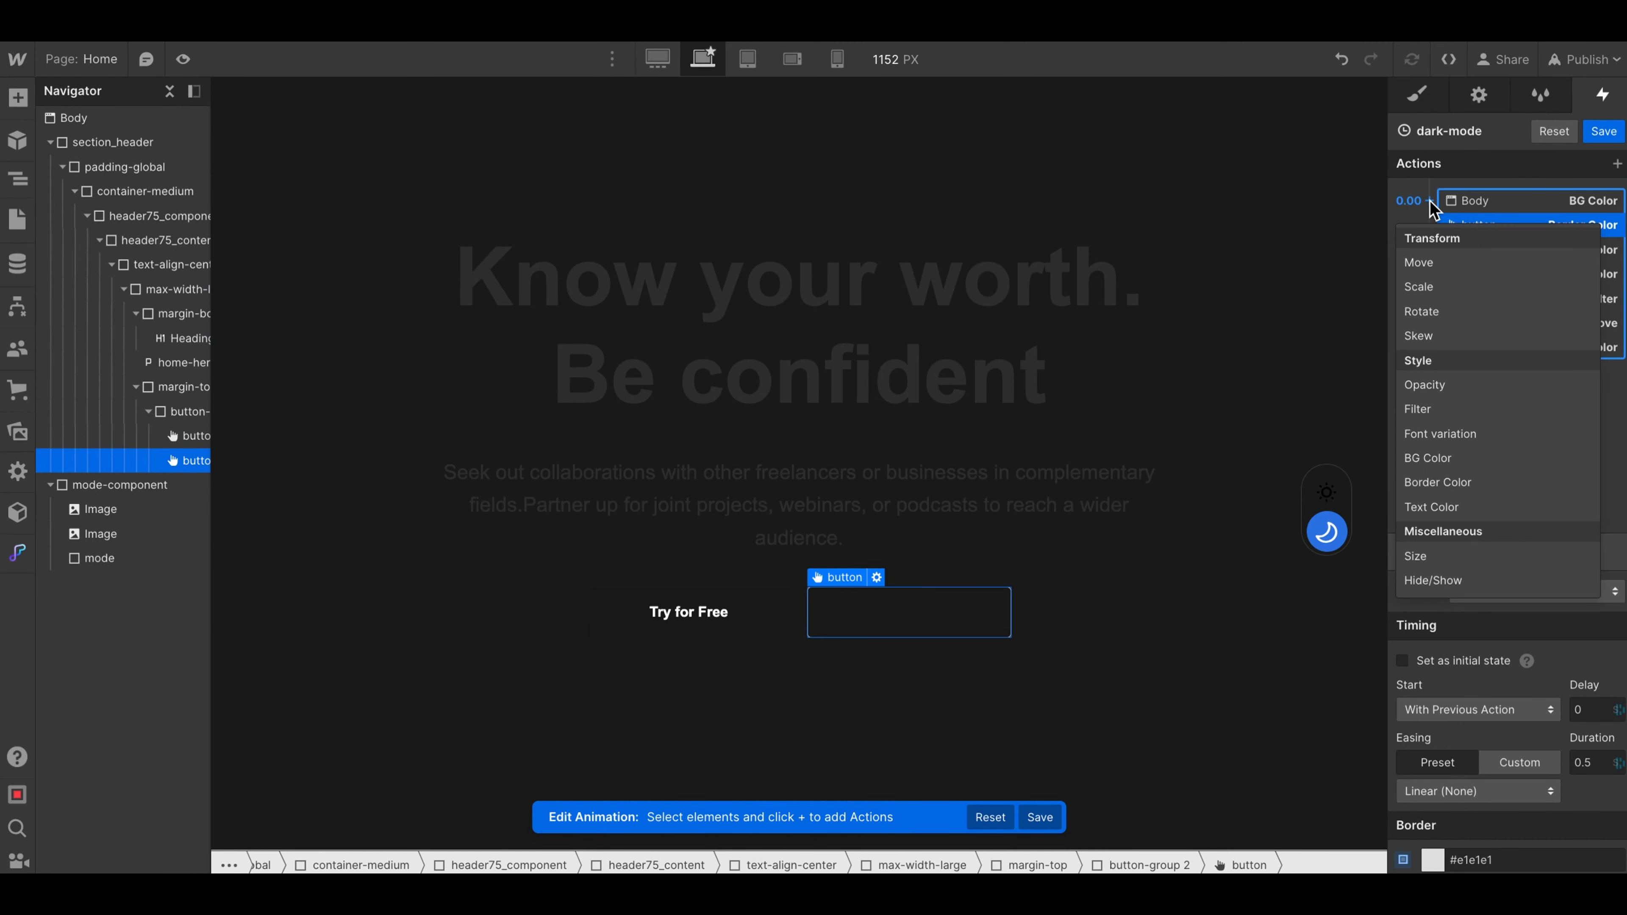
left_click(1424, 510)
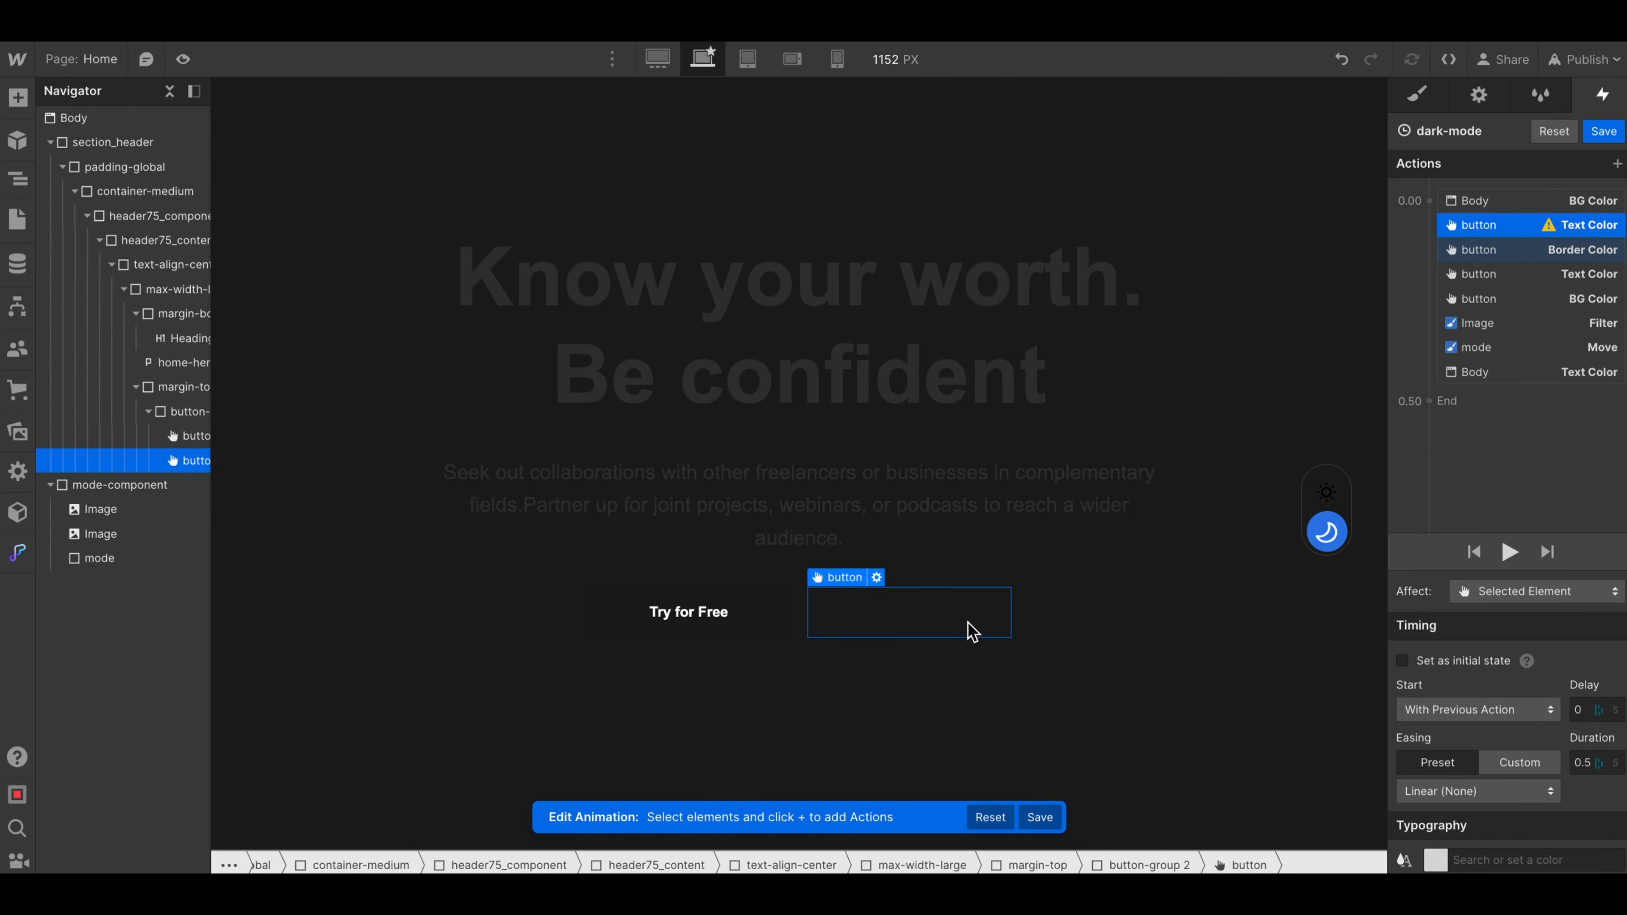
left_click(1435, 862)
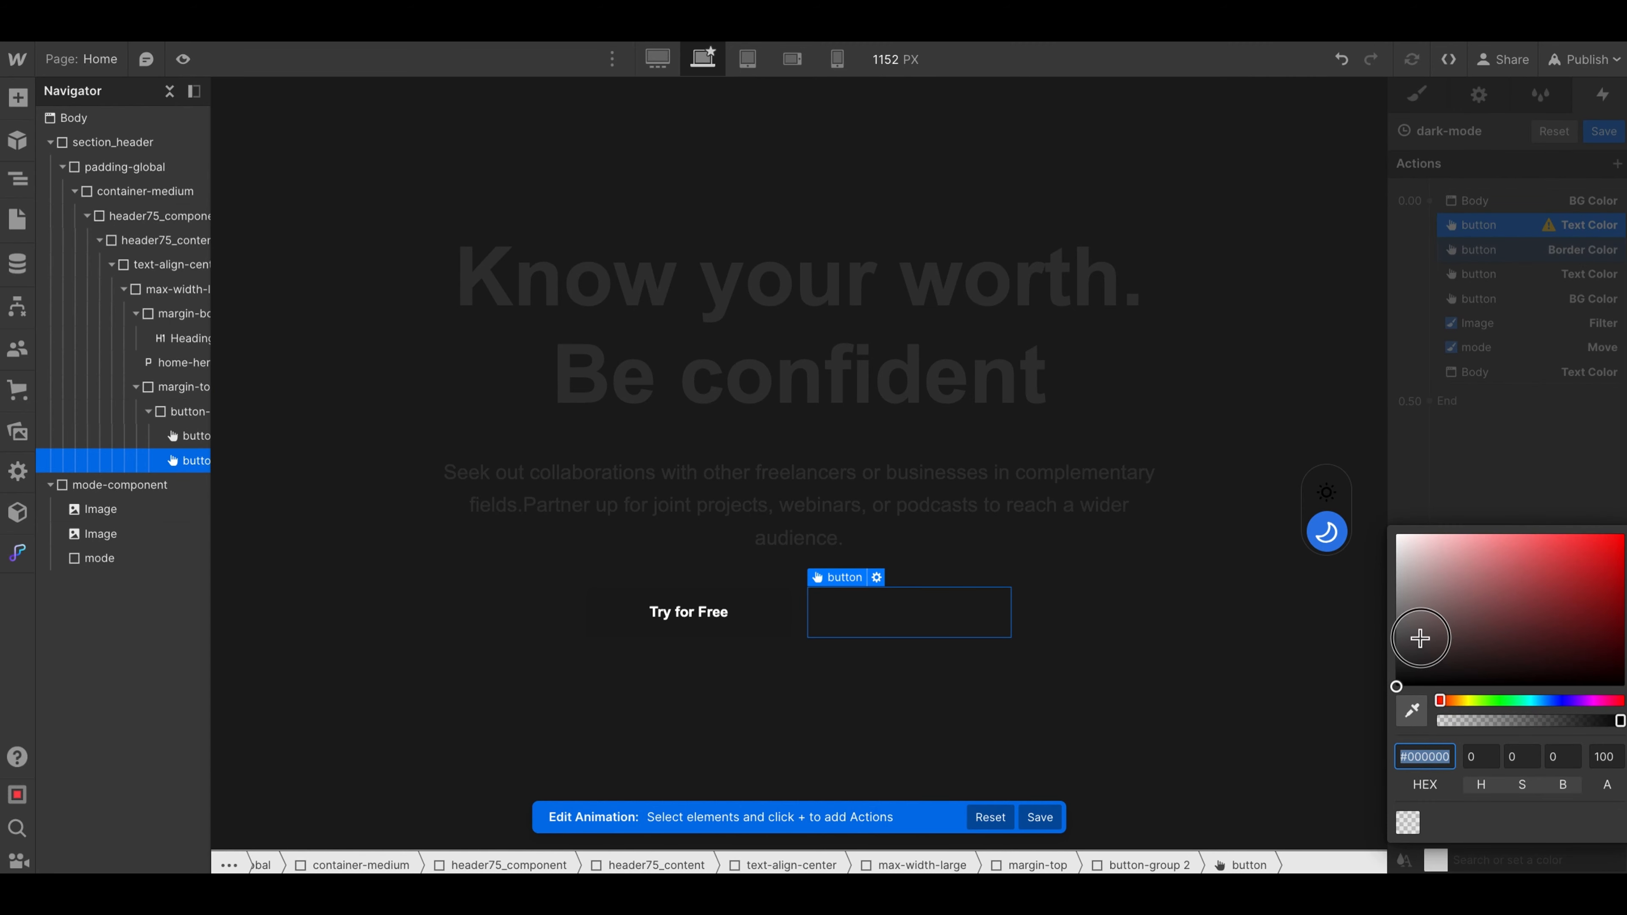
left_click_drag(1420, 638, 1372, 549)
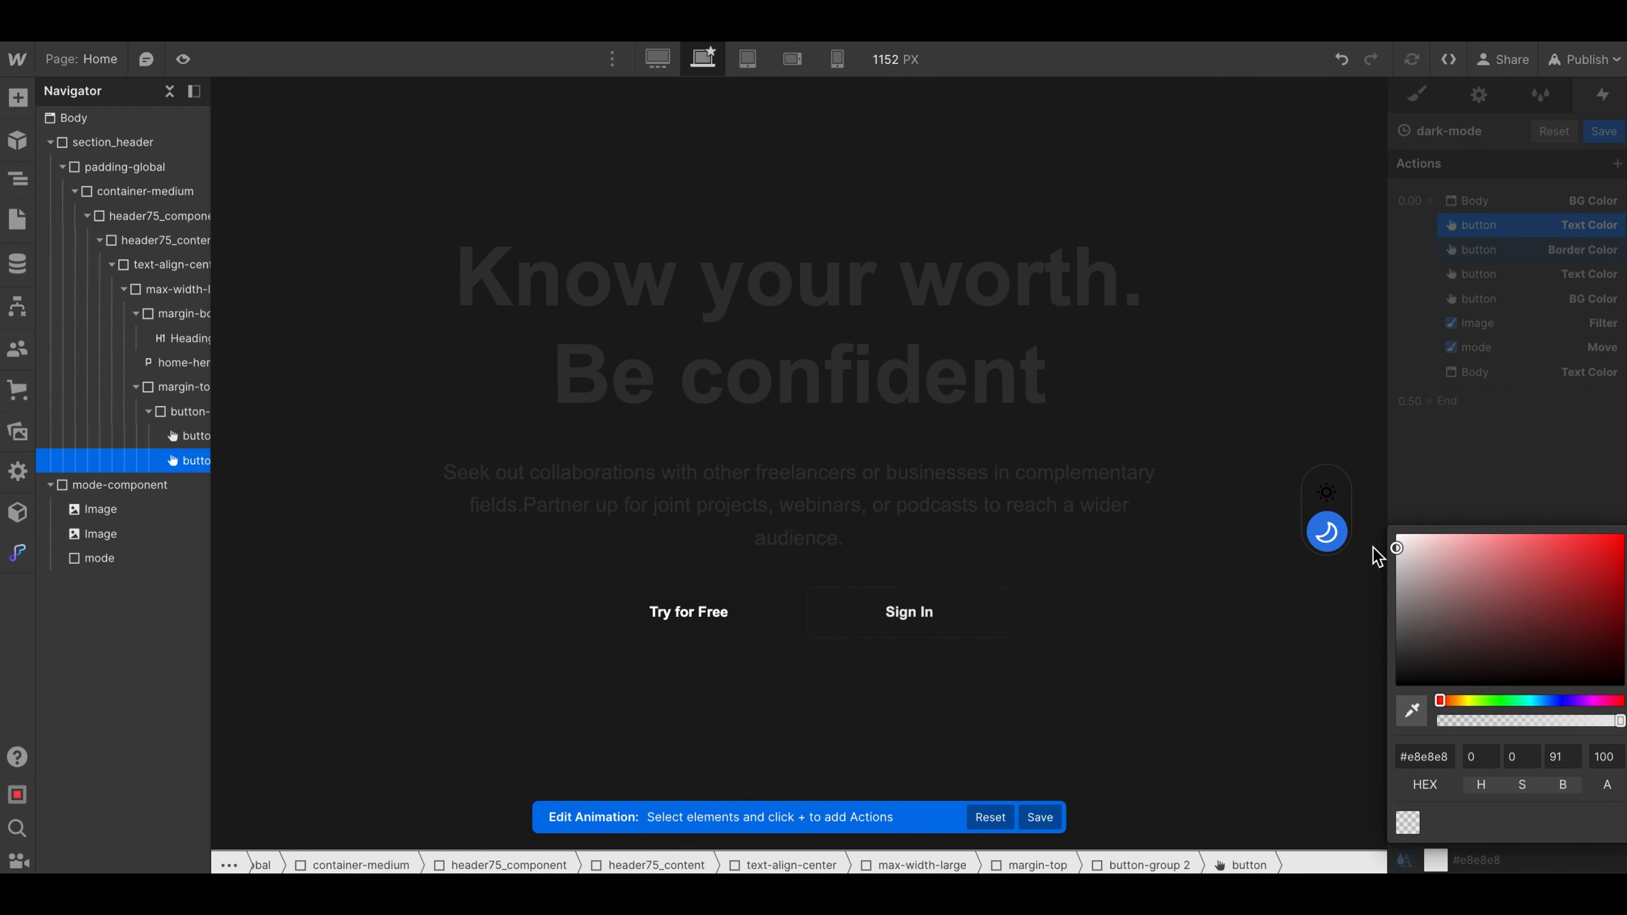
left_click(1493, 288)
- Preview the page and trigger the toggle to check the Sign In button's border and text in dark mode
left_click(183, 59)
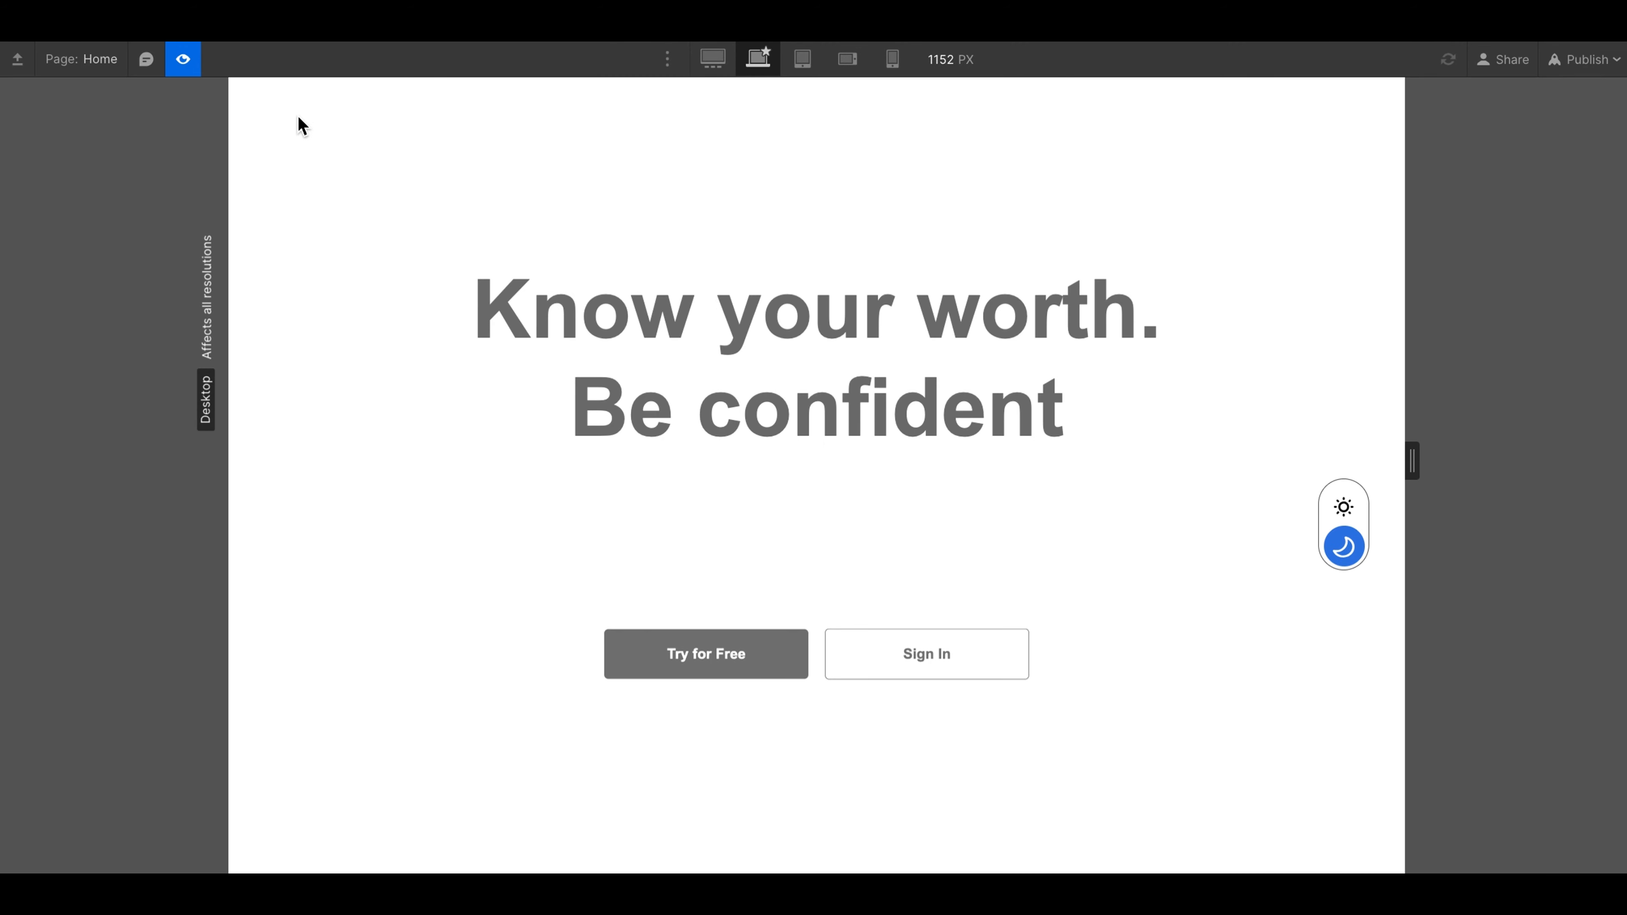
left_click(1343, 507)
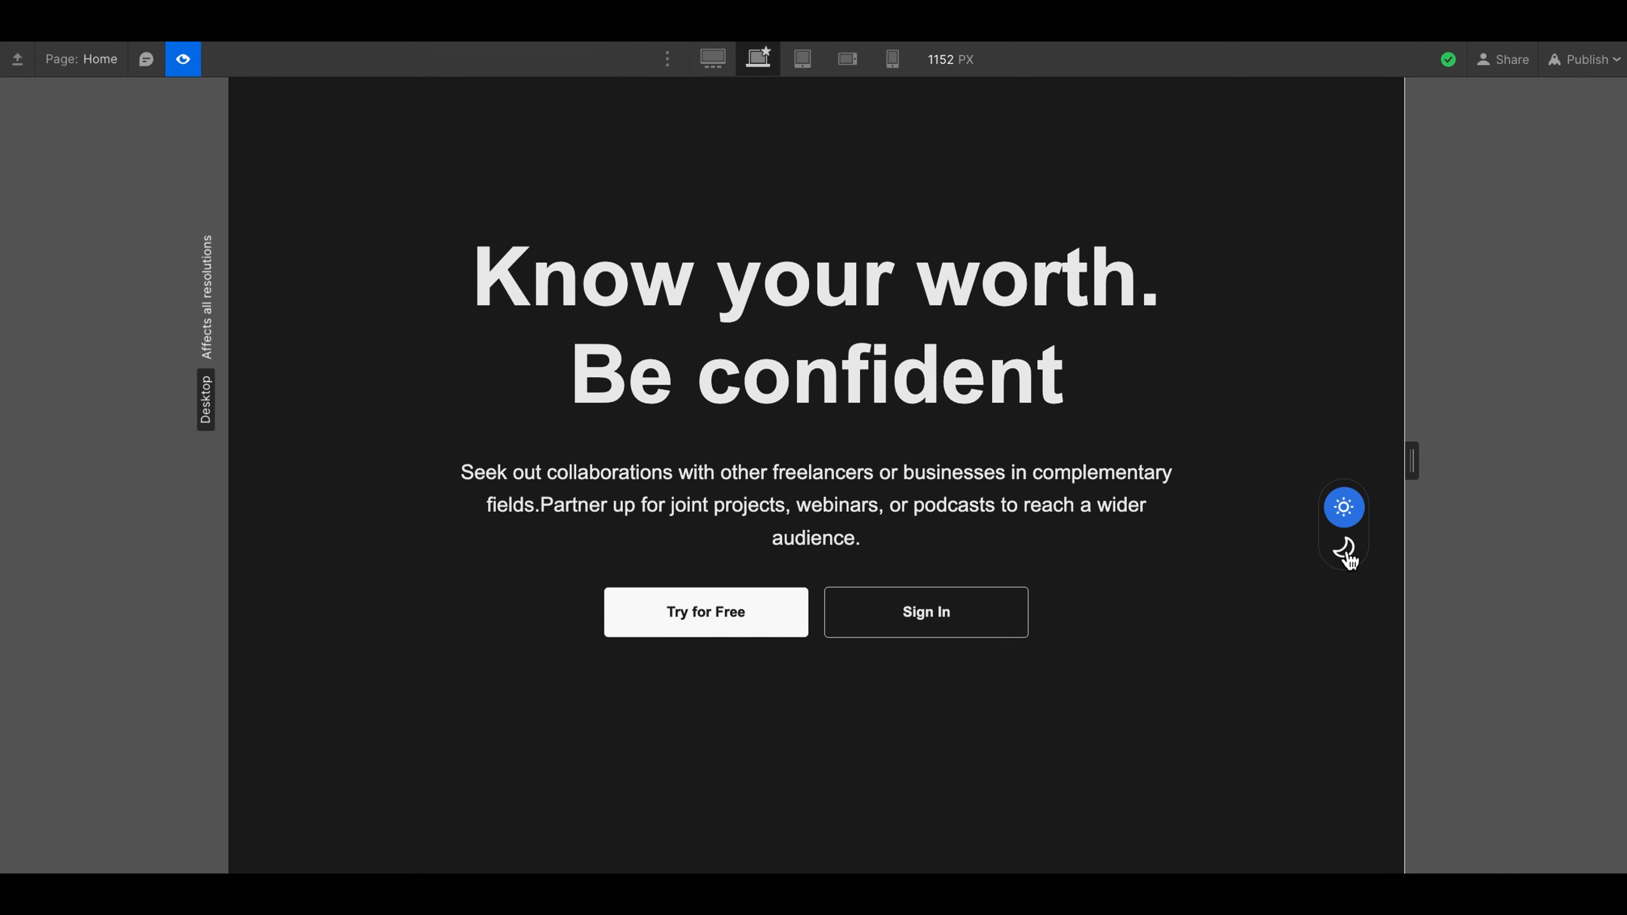
- Leave the preview, finish editing the dark-mode animation, and set the toggle's second-click action to Start an animation
left_click(183, 61)
left_click(1603, 132)
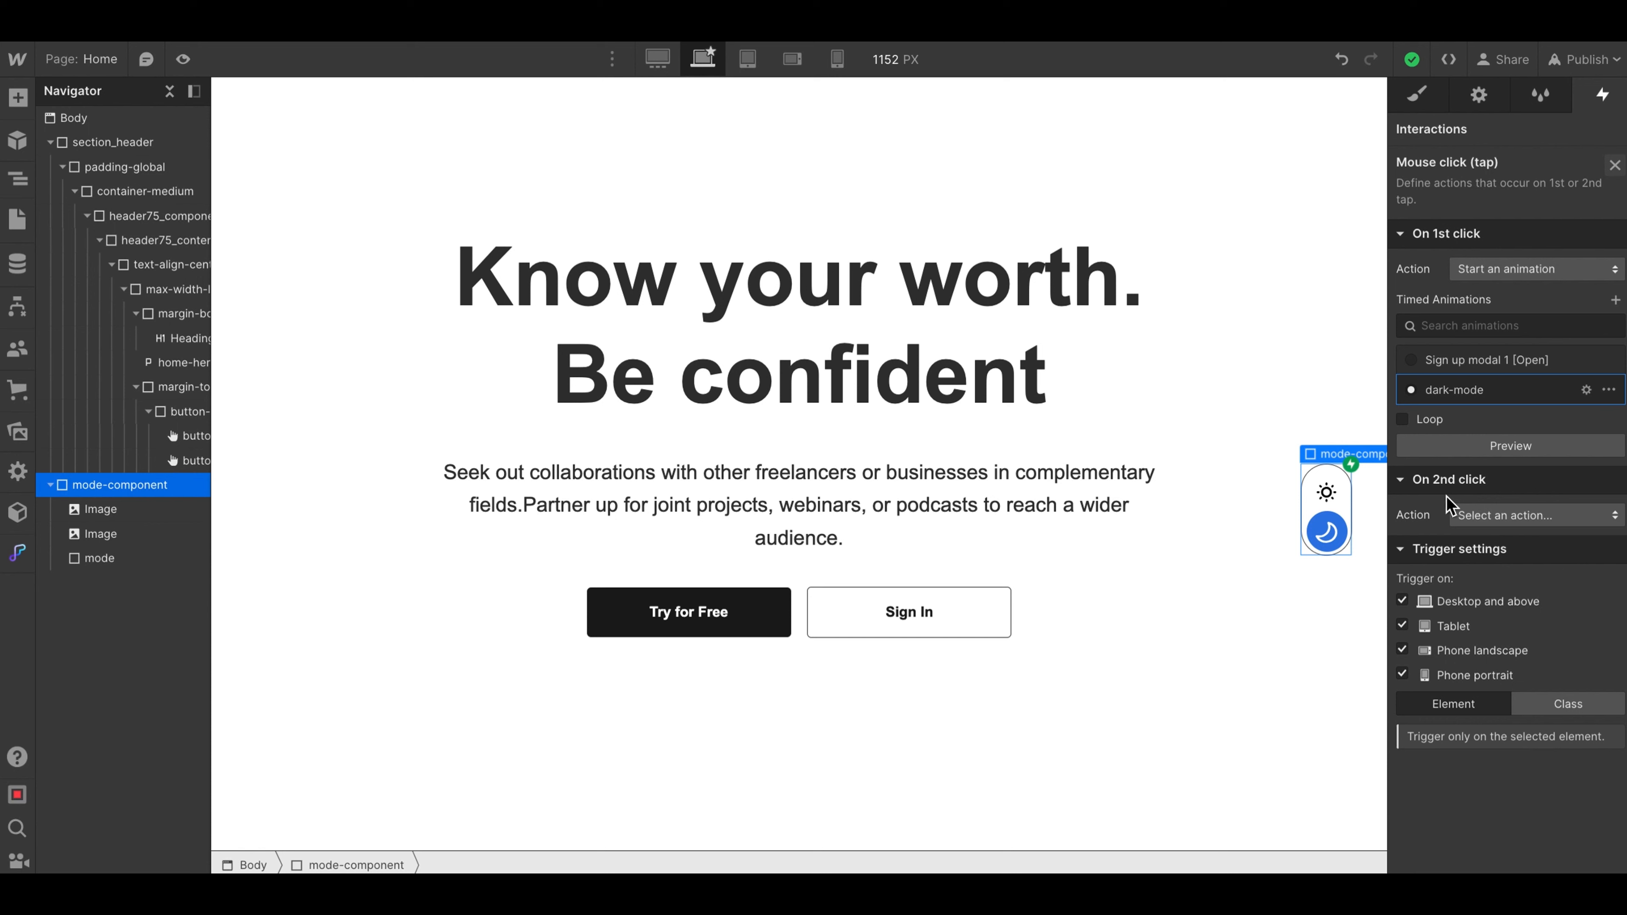
left_click(1493, 520)
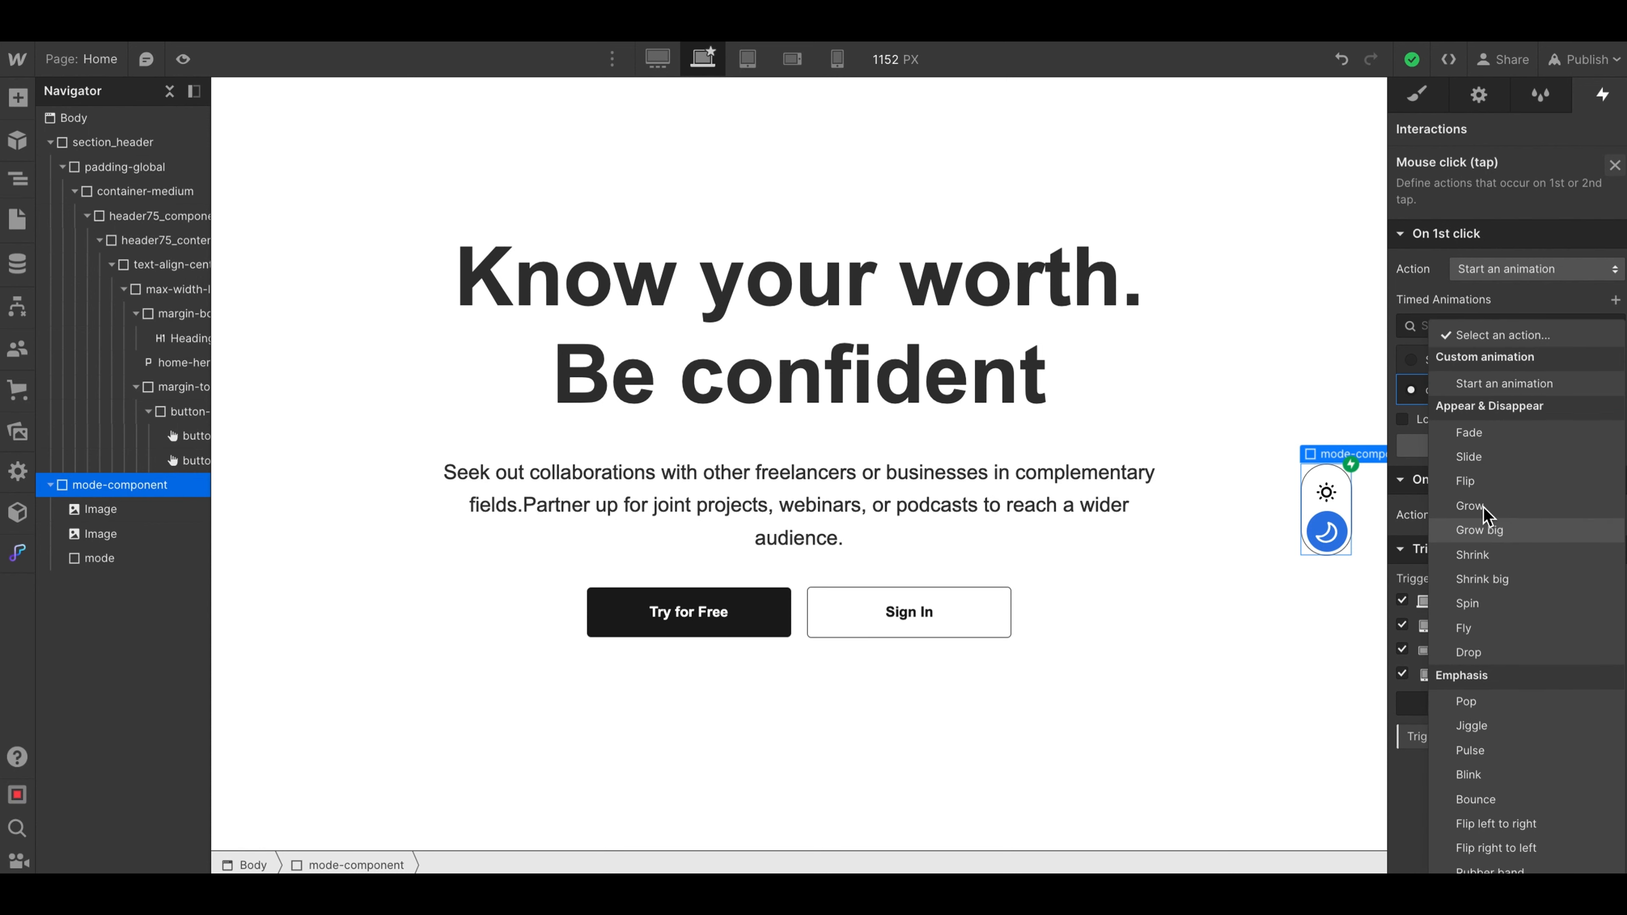
left_click(1504, 385)
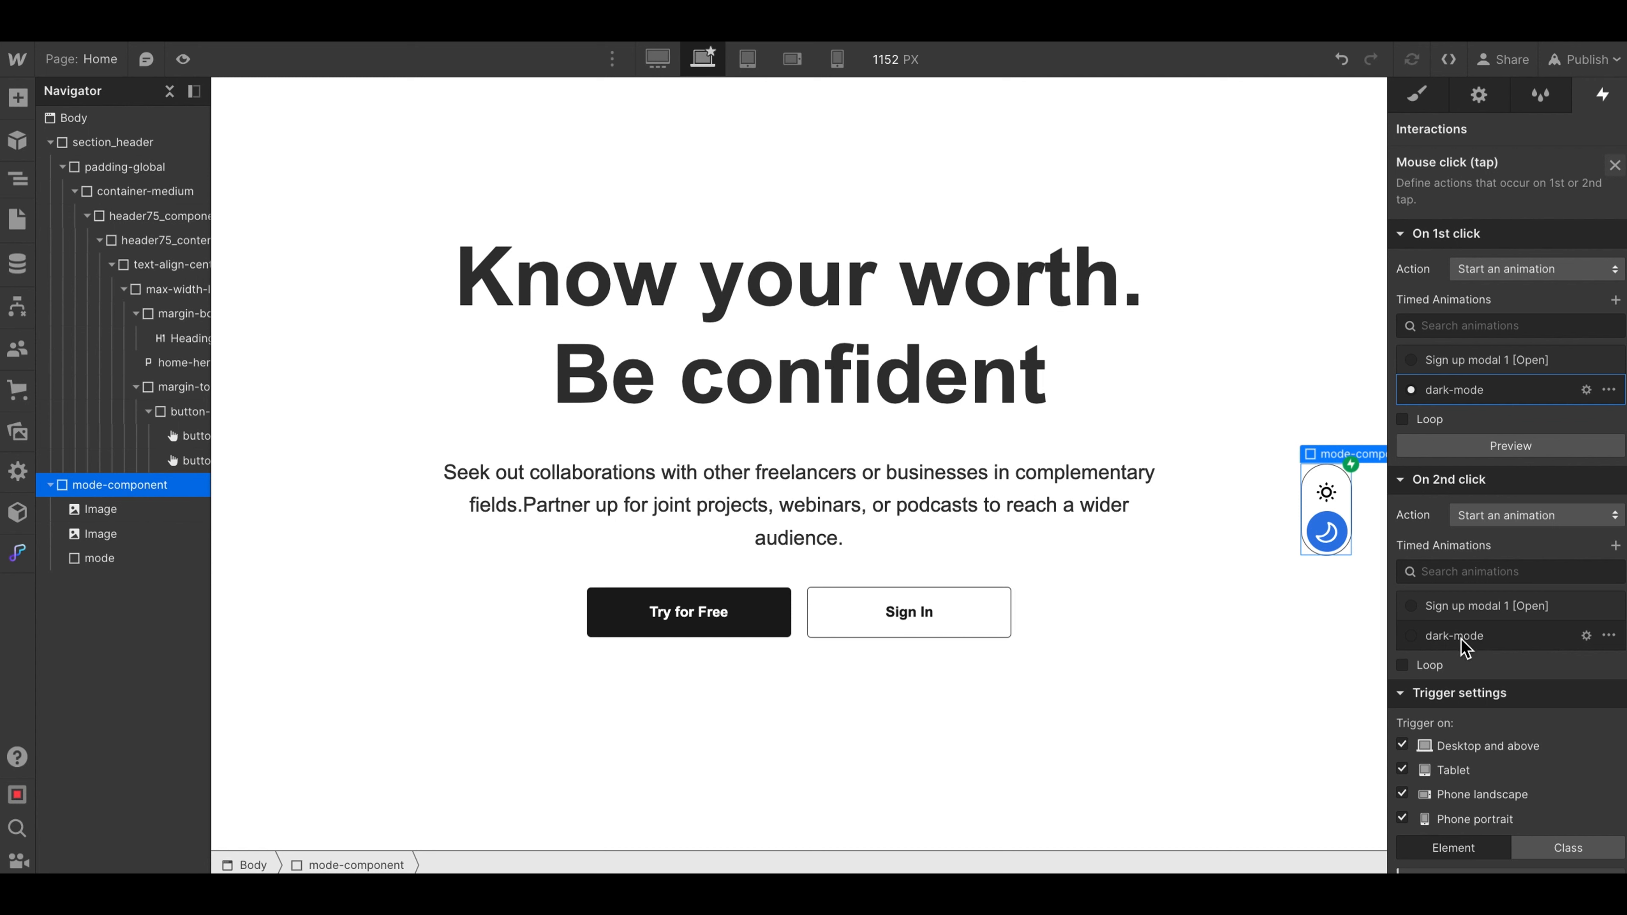
- Duplicate the dark-mode animation for the second click, open the copy, and rename it light-mode
left_click(1609, 637)
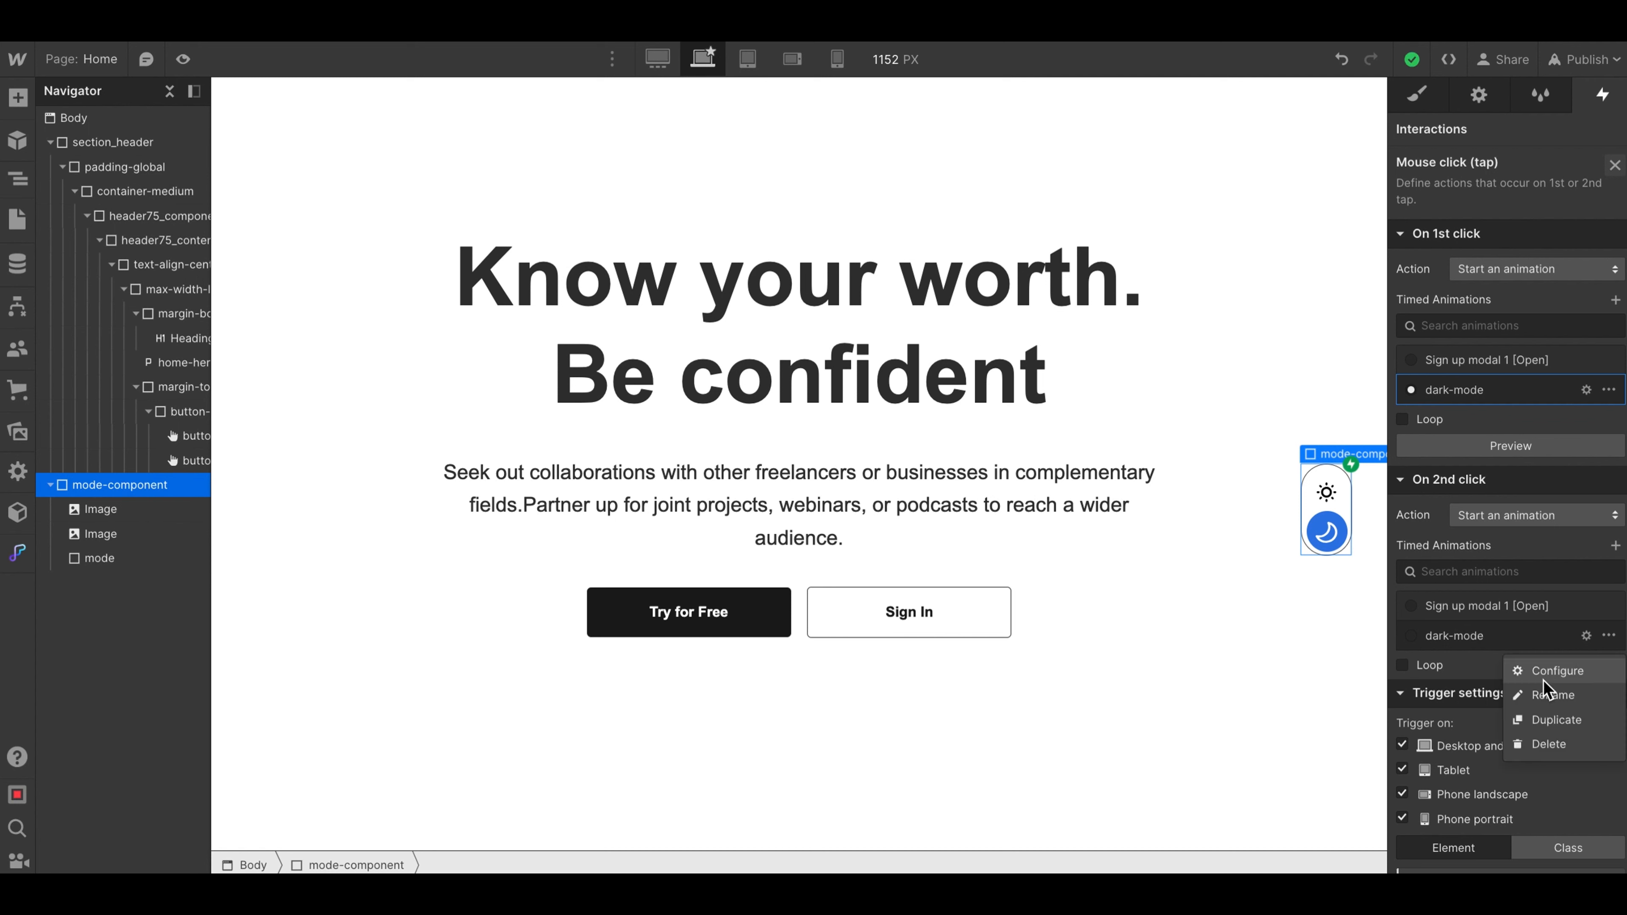
left_click(1548, 716)
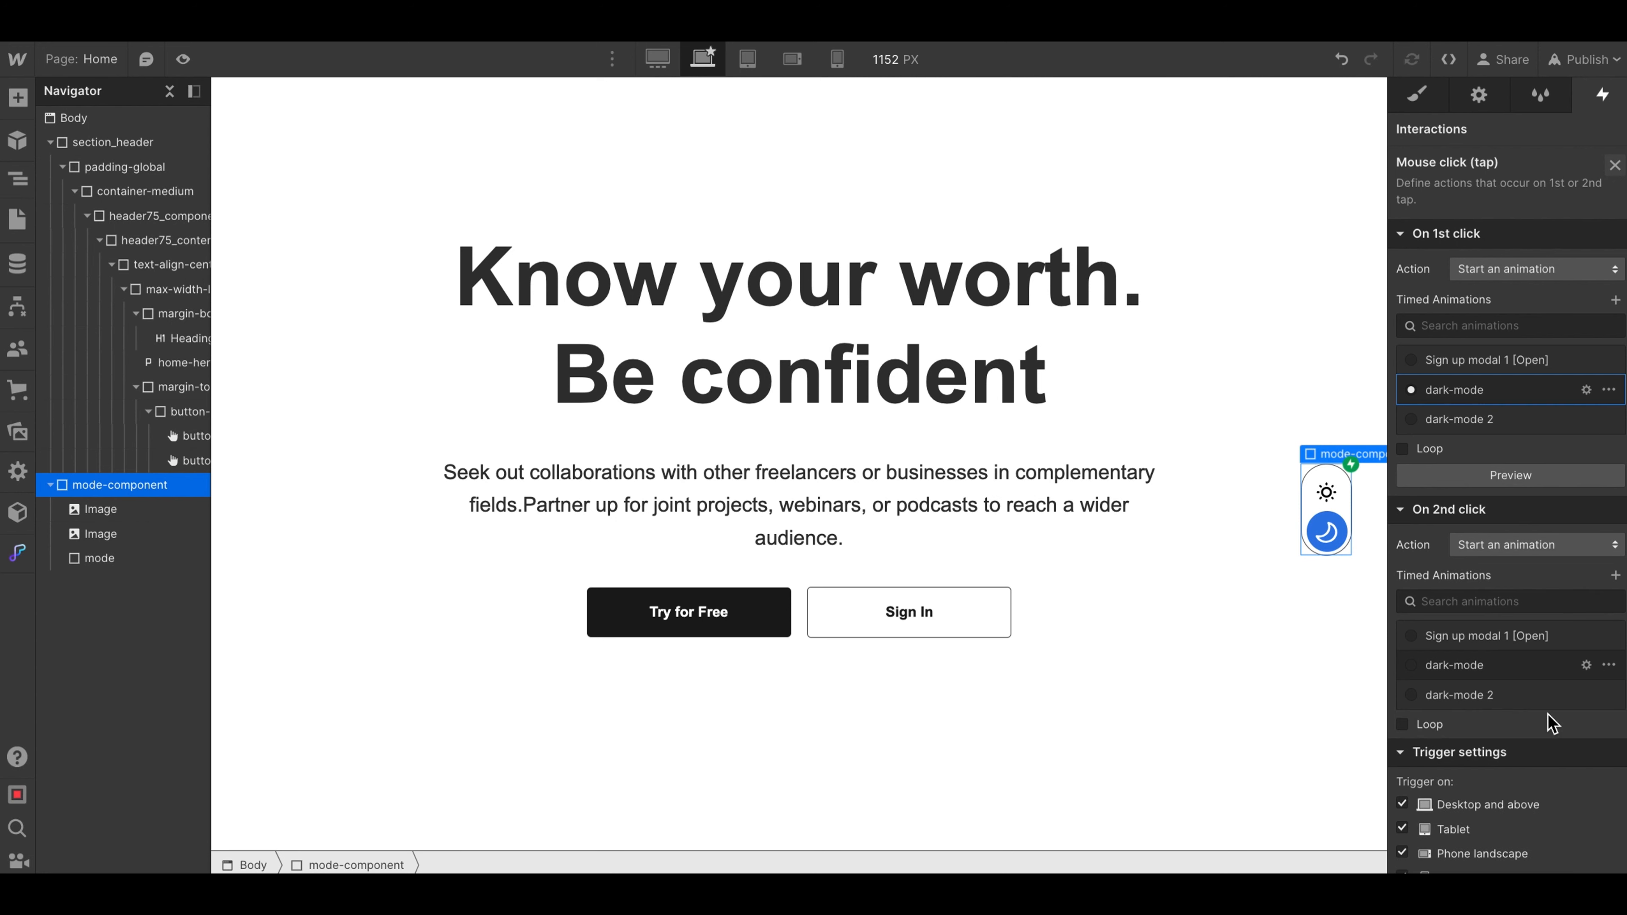
left_click(1467, 695)
left_click(1471, 699)
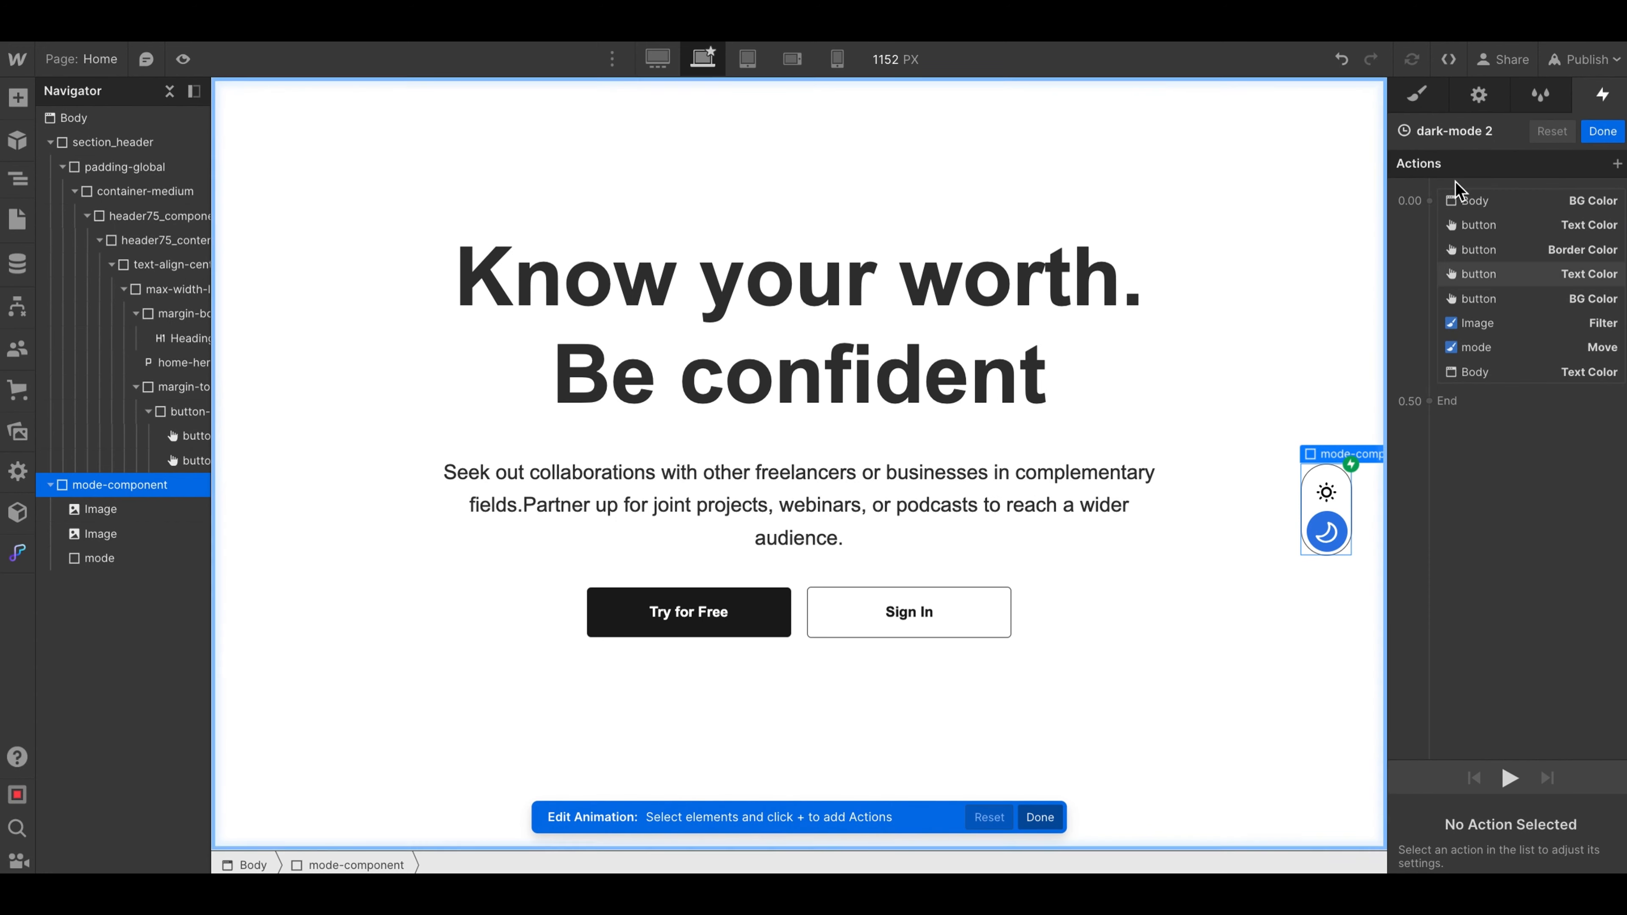
left_click(1459, 132)
key("BackSpace")
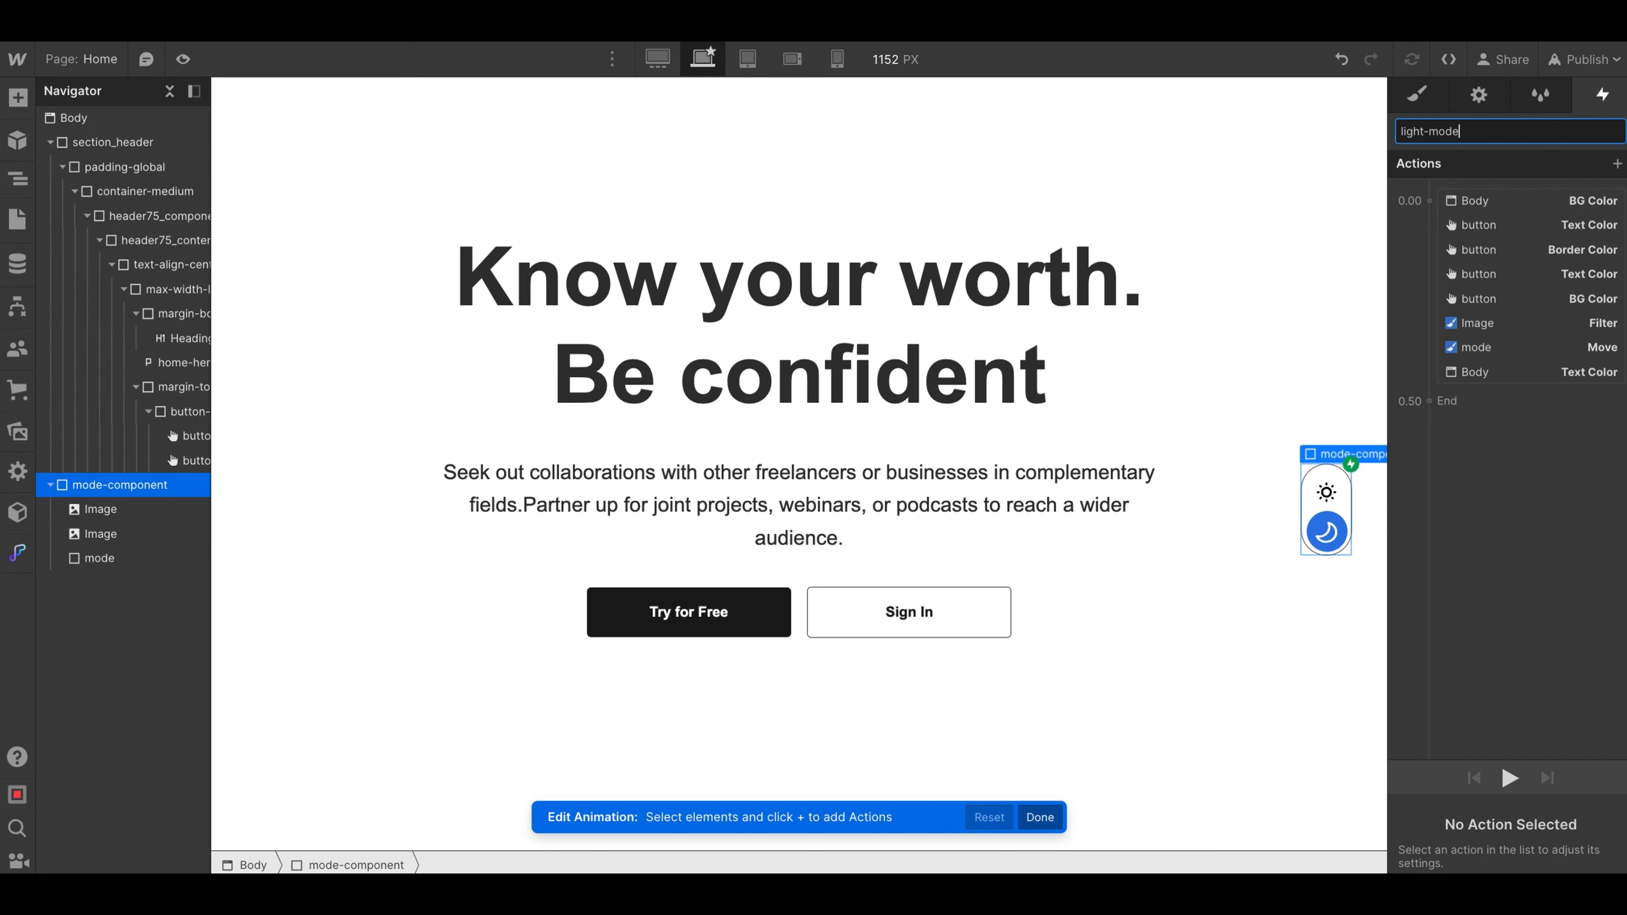
key("Return")
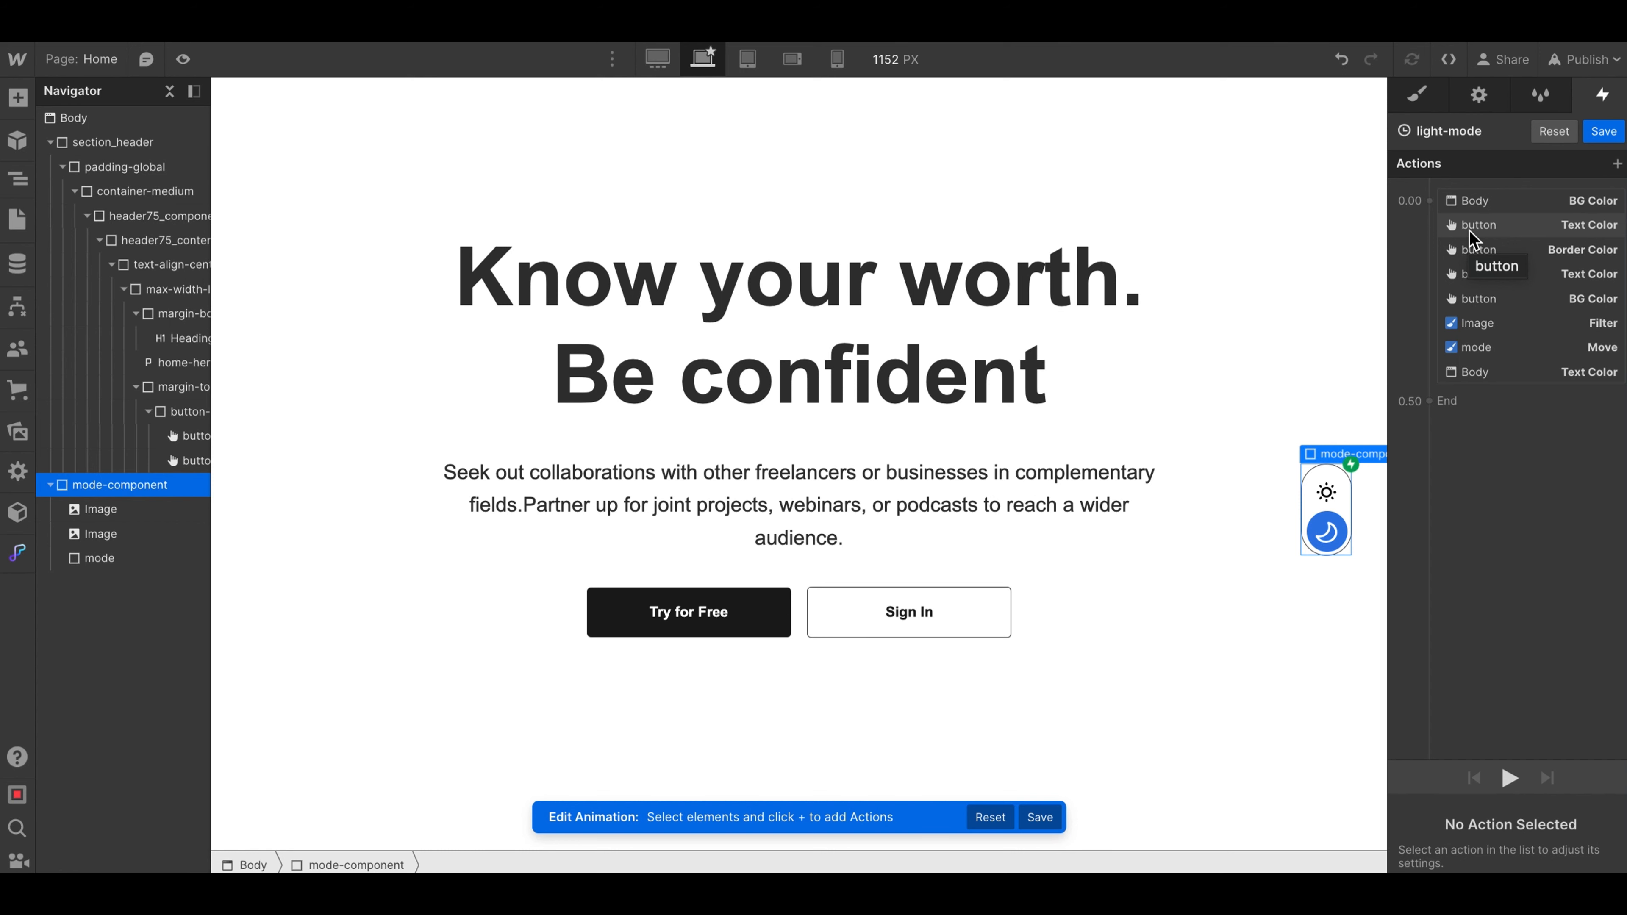
- Set the Body's BG Color action in the light-mode animation to the off-white #f2f2f2
left_click(1472, 206)
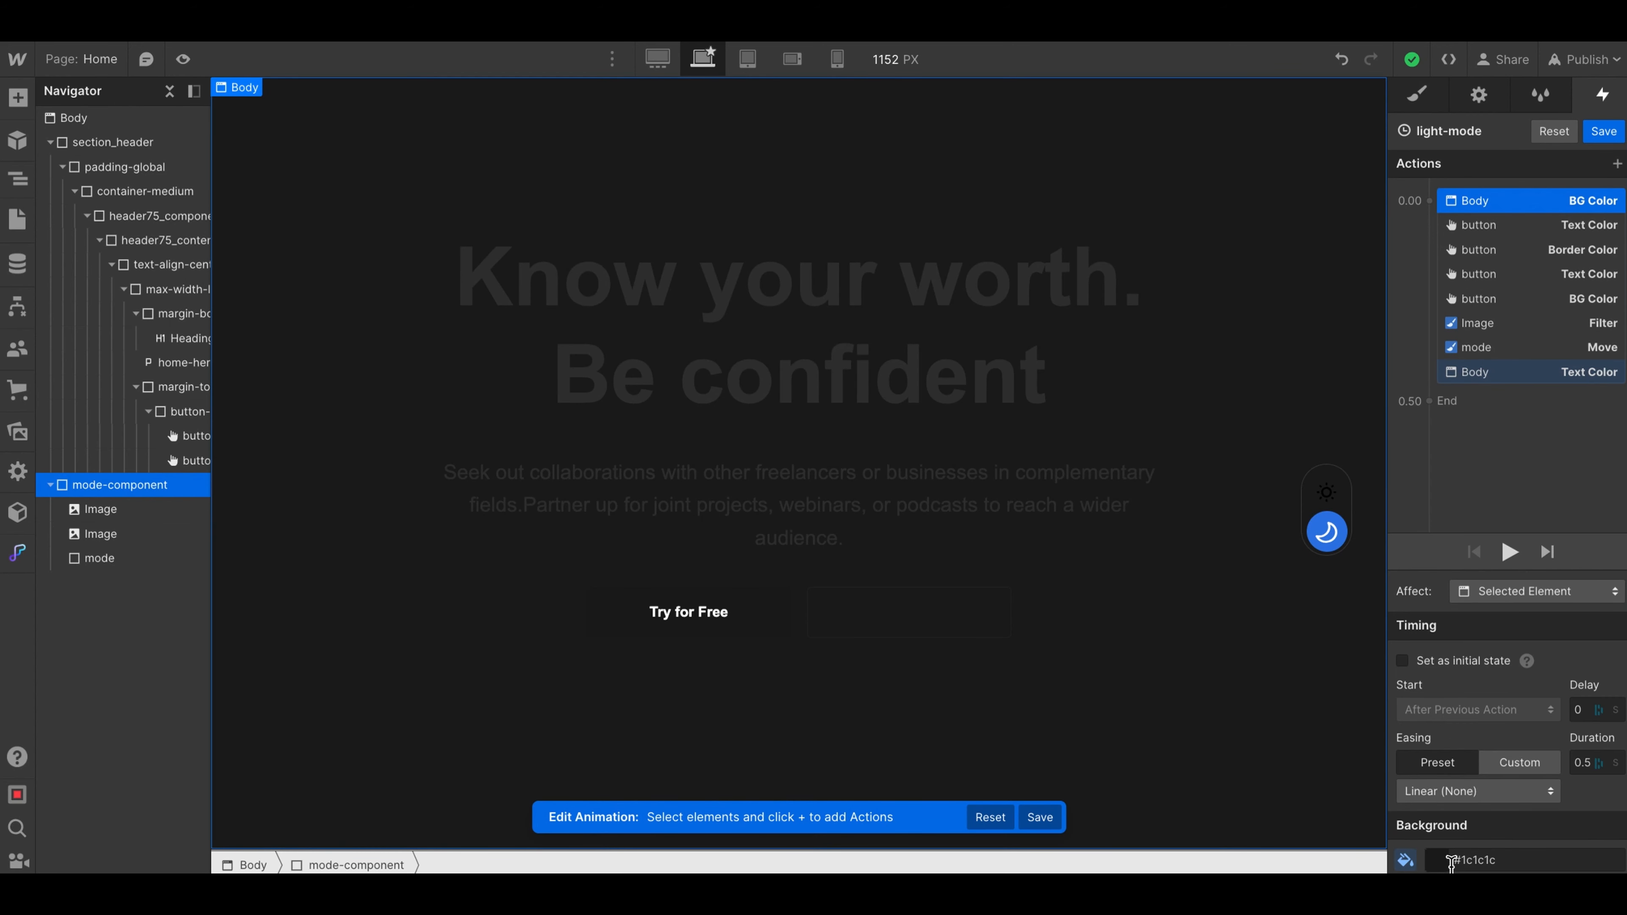
left_click(1439, 862)
left_click_drag(1419, 634, 1397, 541)
left_click(1483, 234)
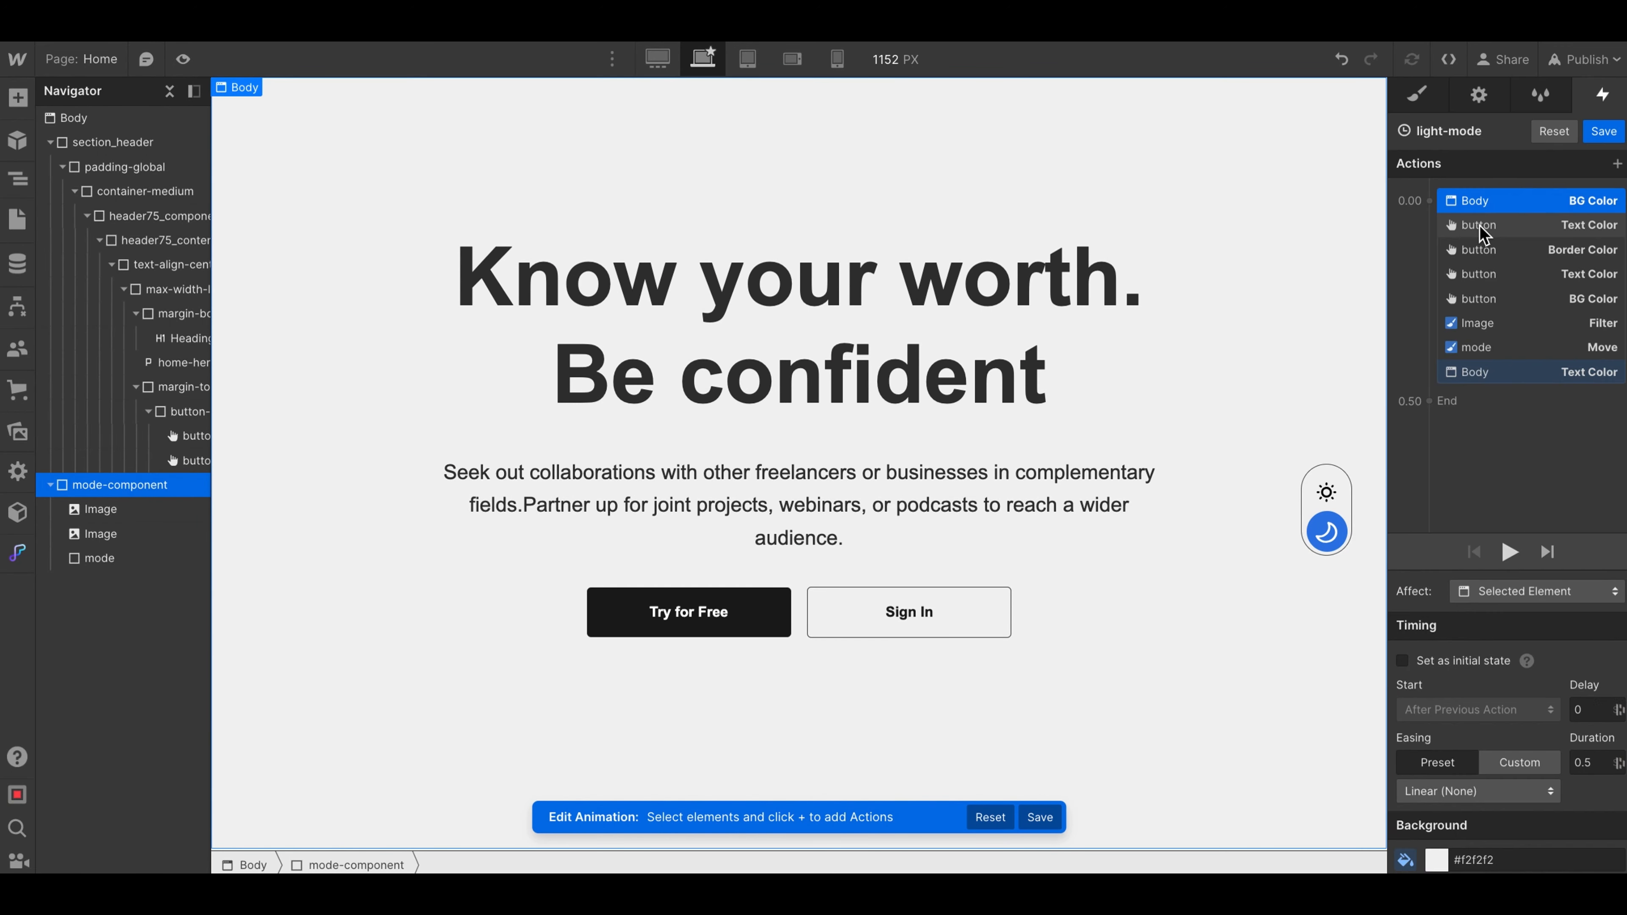
- Set the Sign In button's Text Color action to #323232 and its Border Color action to #303030
left_click(1483, 227)
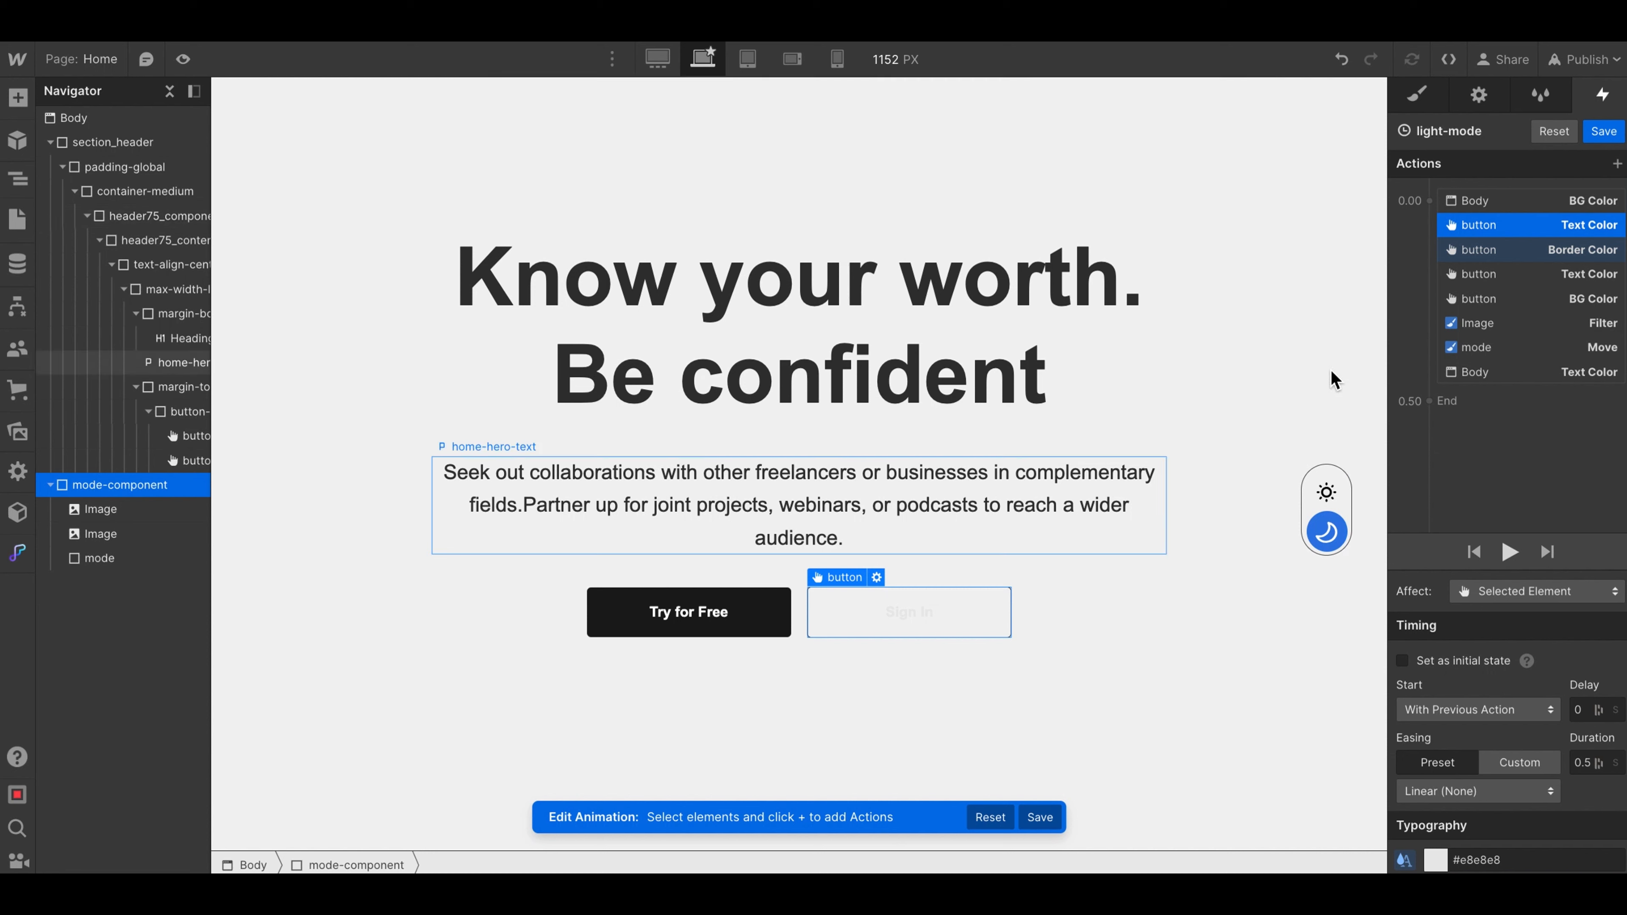
left_click(1439, 861)
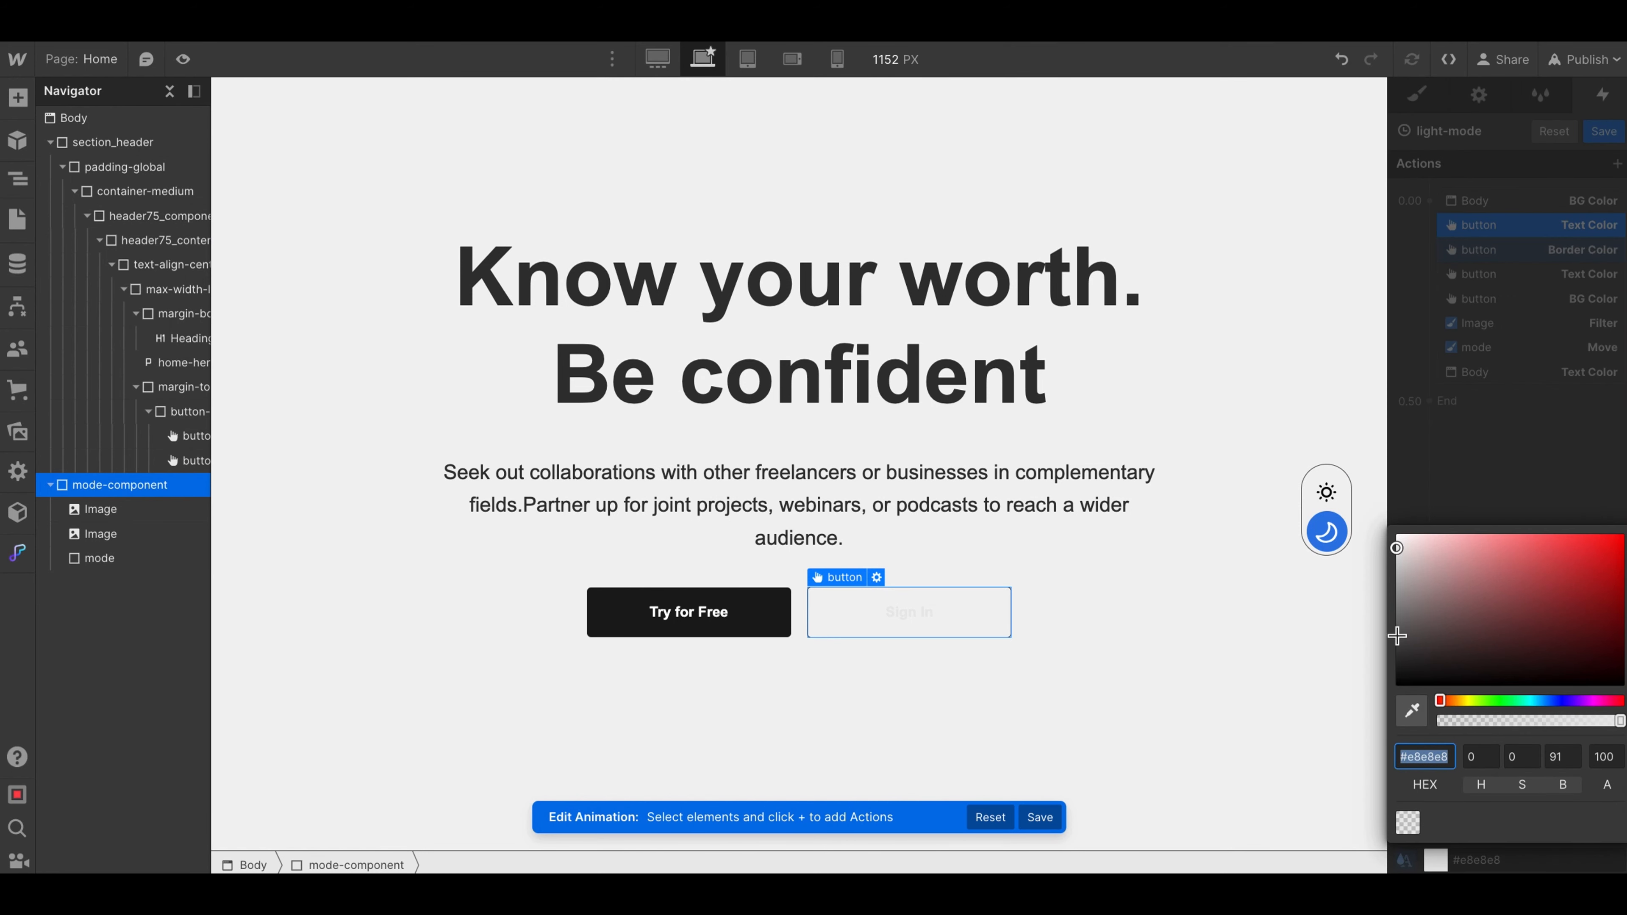
left_click_drag(1399, 624, 1390, 657)
left_click(1487, 257)
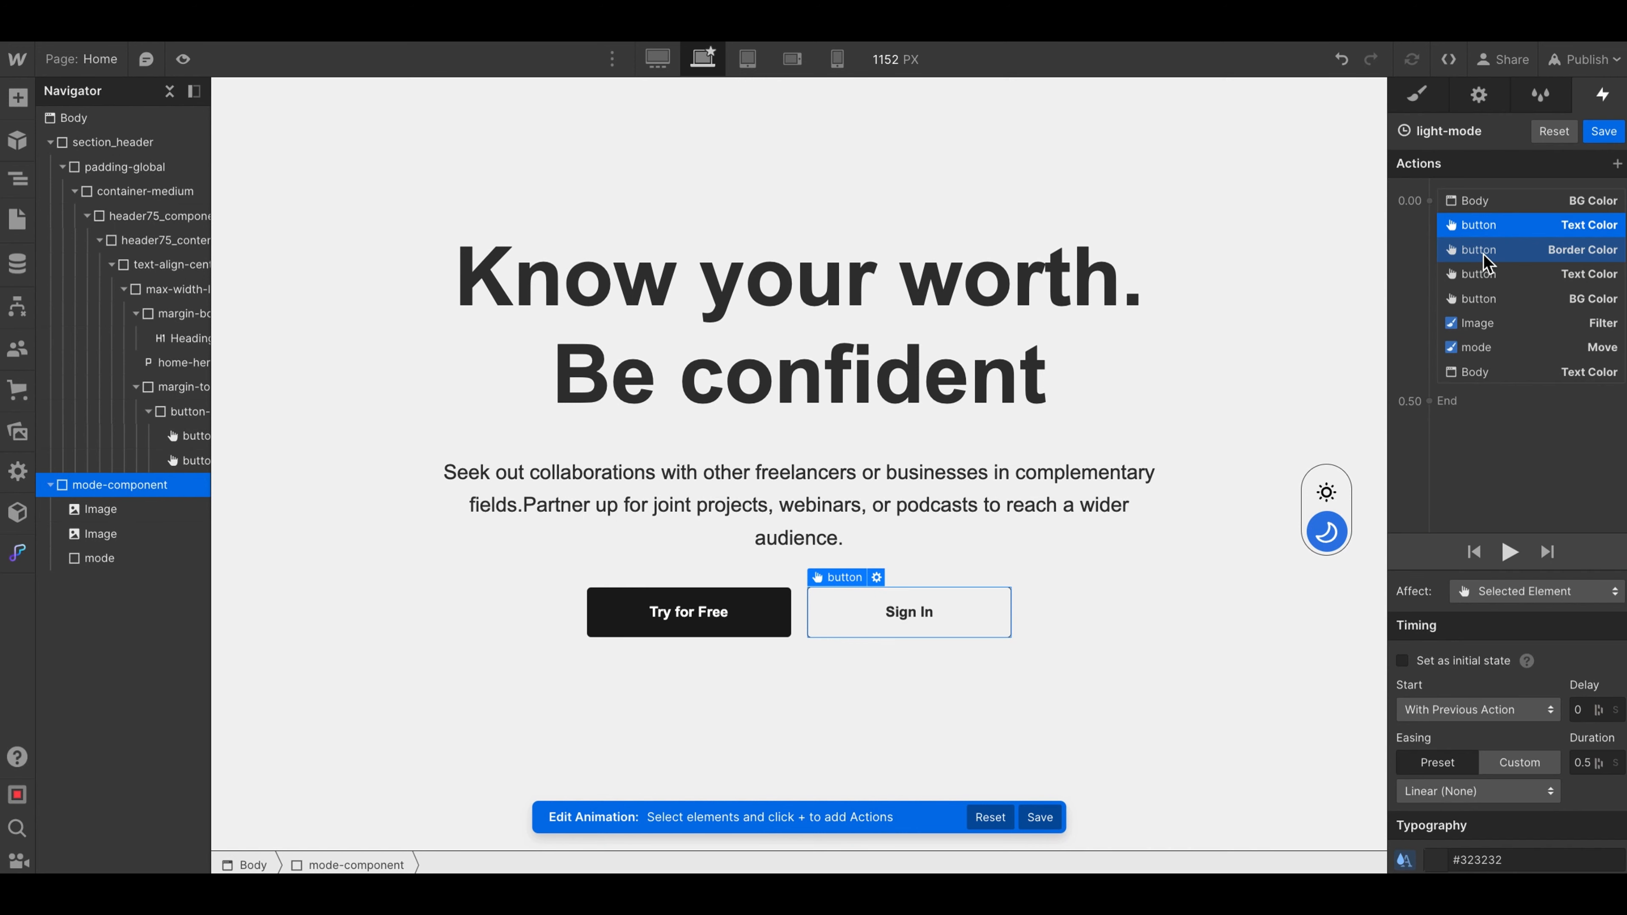
left_click(1485, 255)
left_click(1435, 860)
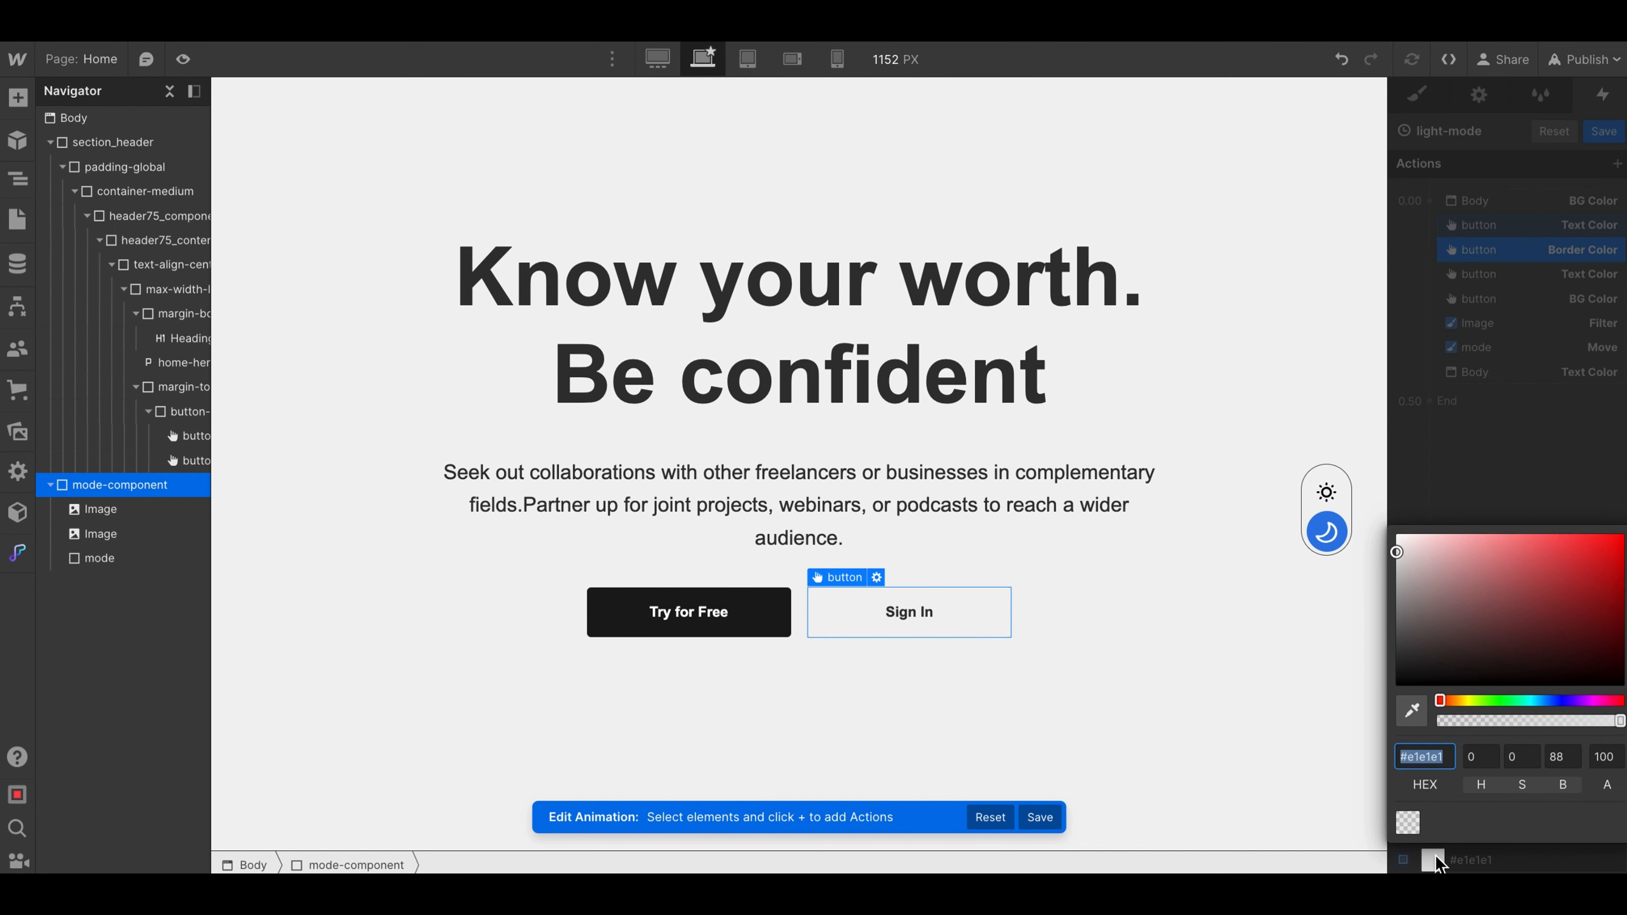
left_click_drag(1400, 575, 1378, 667)
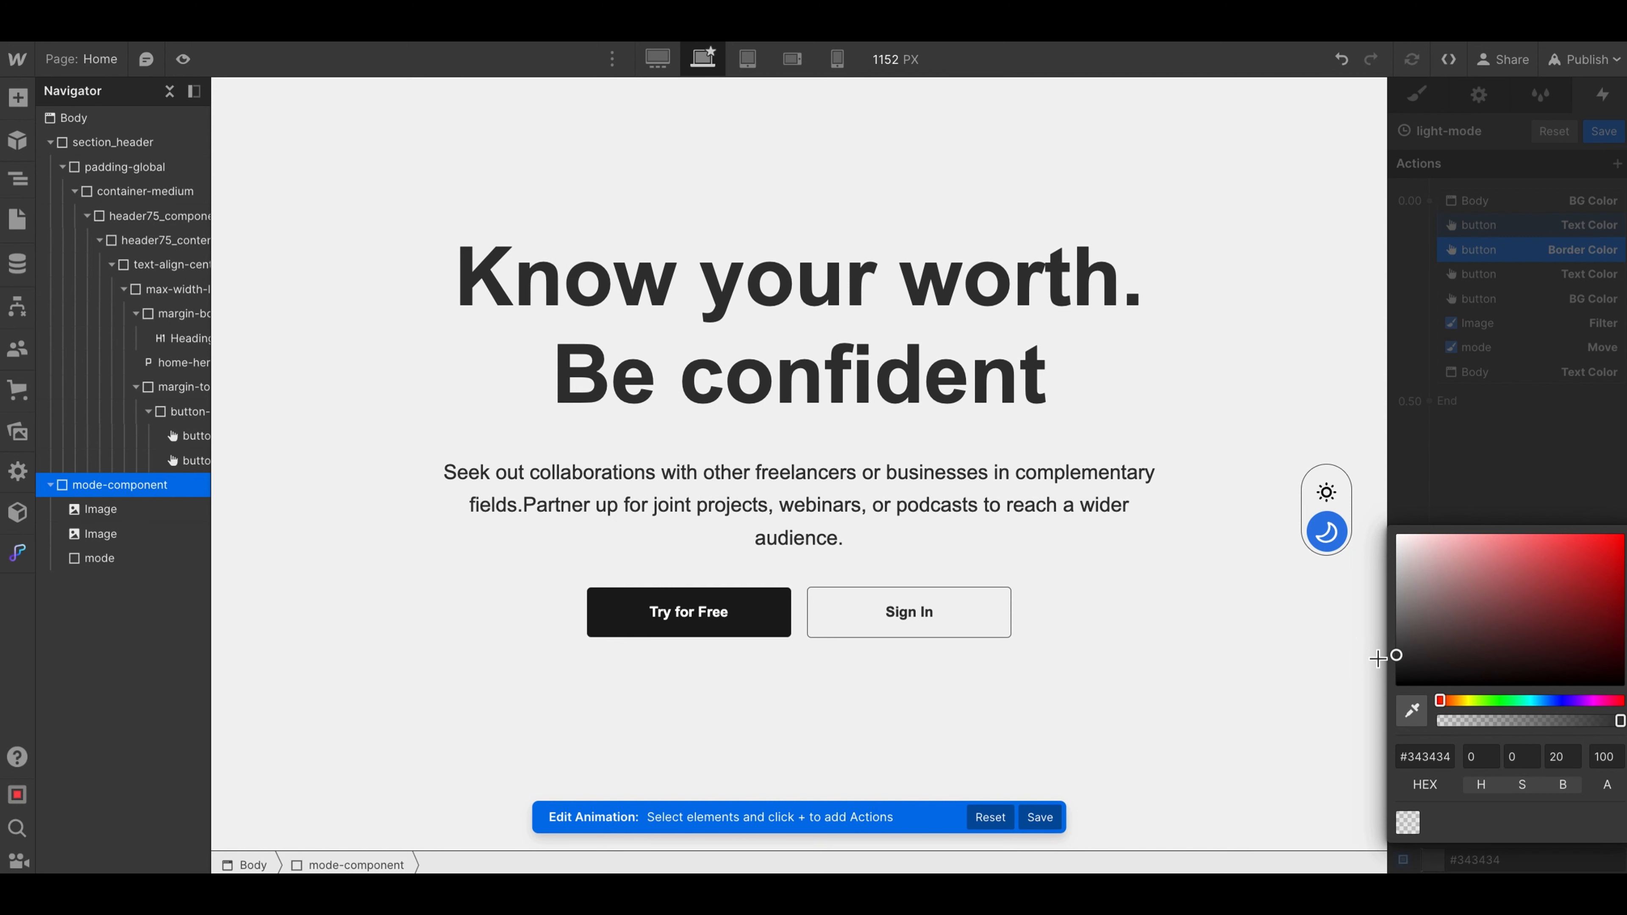
left_click(1478, 289)
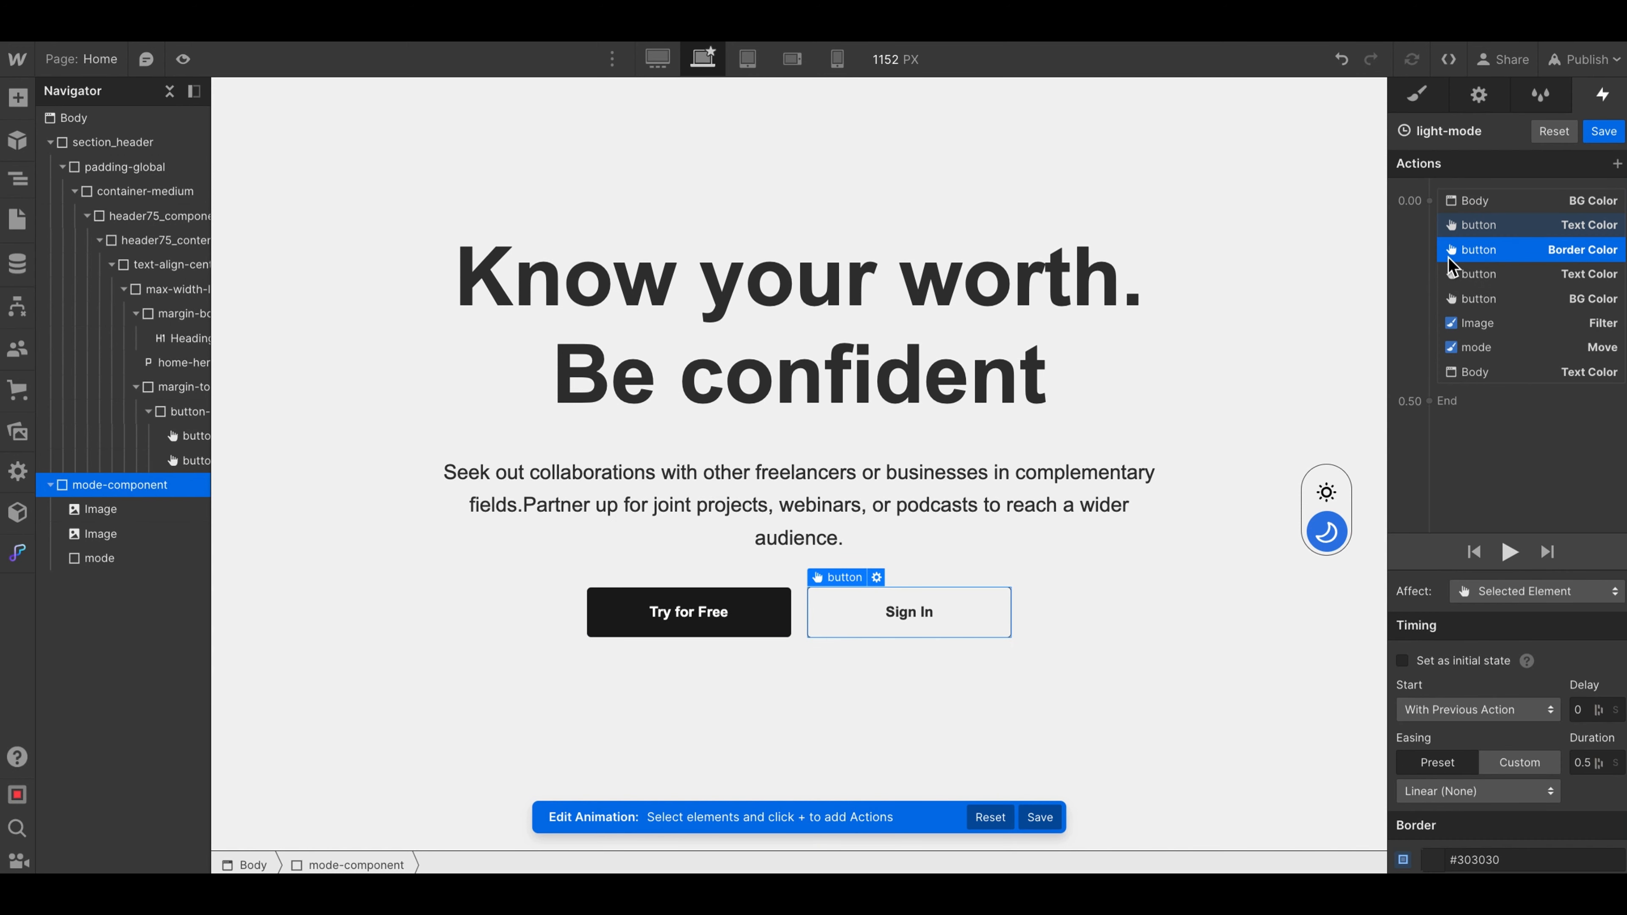
- Set the Try for Free button's Text Color action to #e6e6e6 and its BG Color action to #232323
left_click(1478, 273)
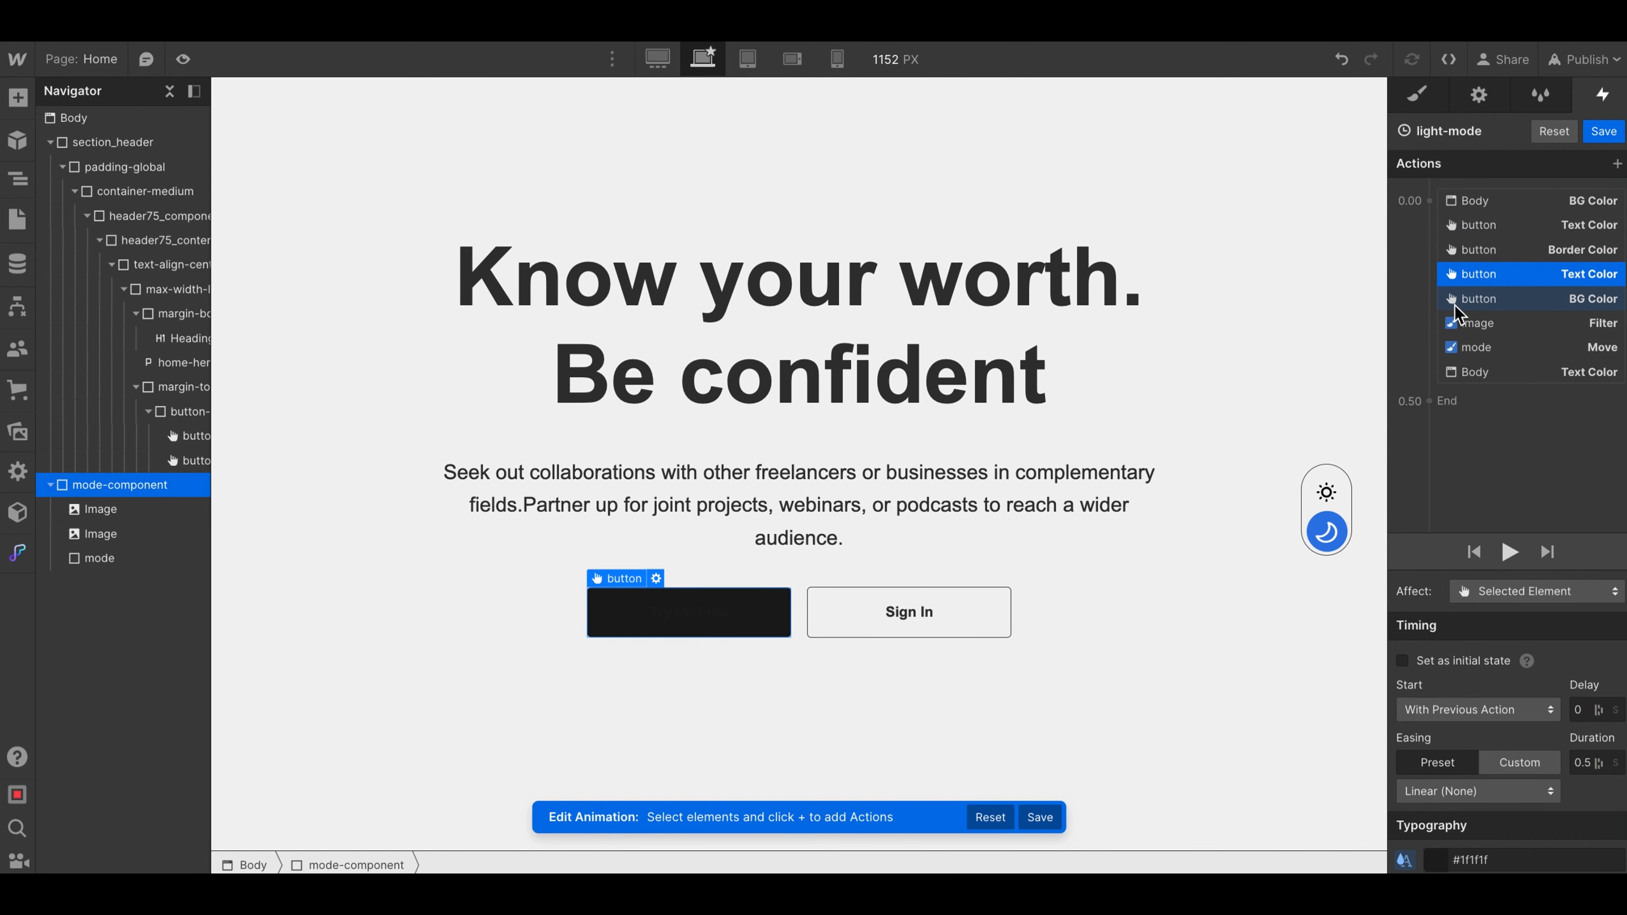
left_click(1442, 859)
left_click_drag(1415, 604, 1359, 551)
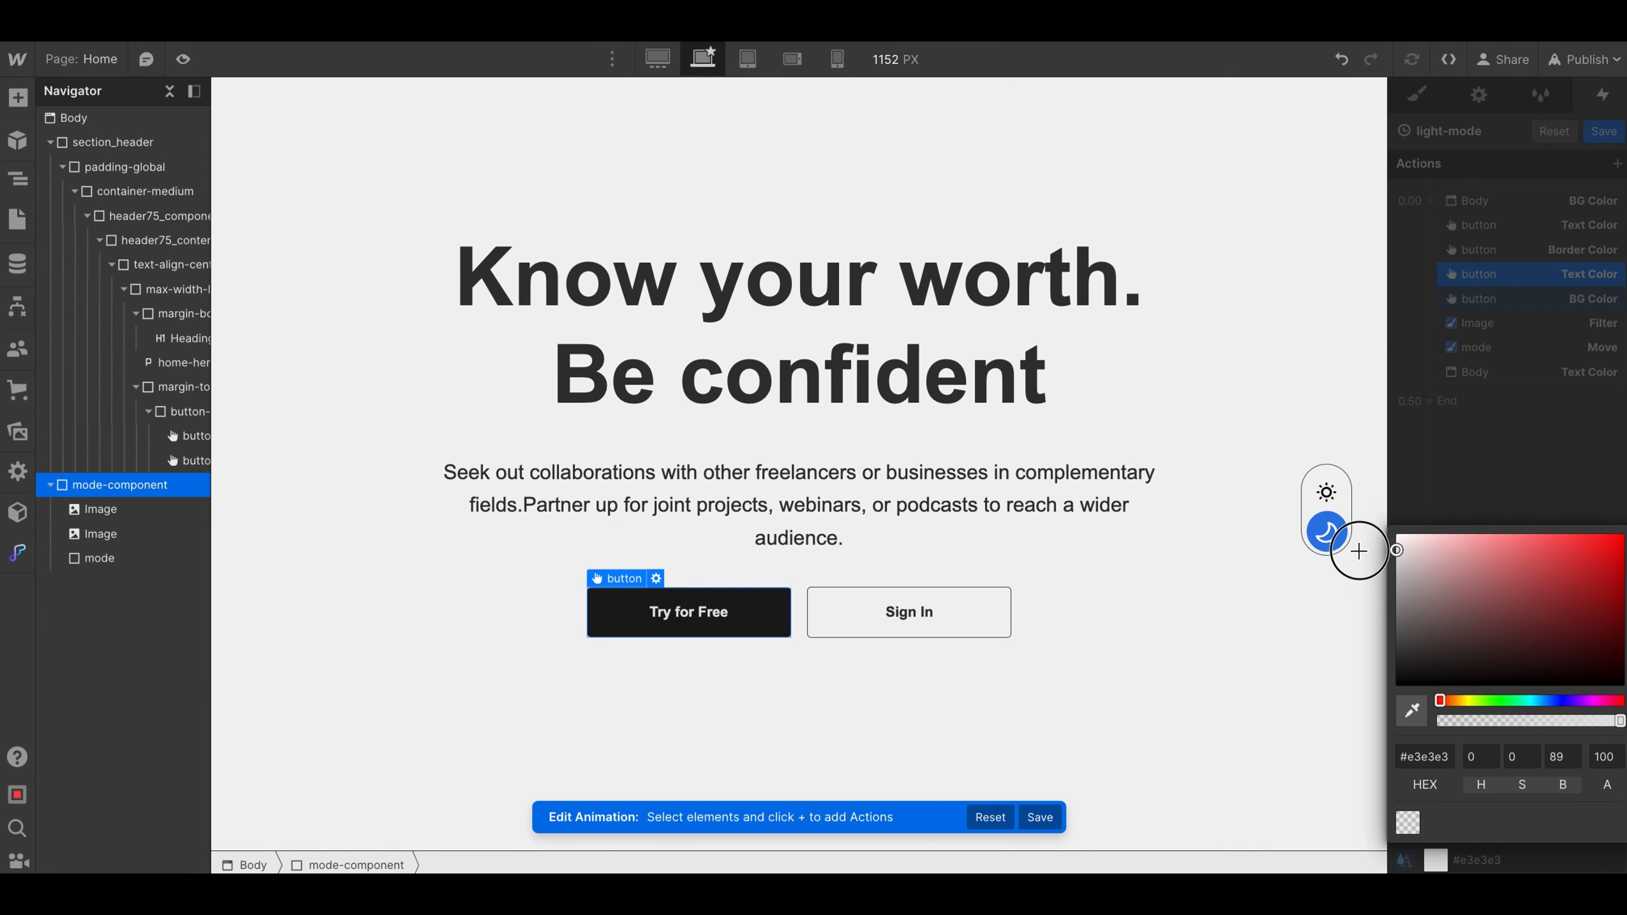
left_click(1489, 301)
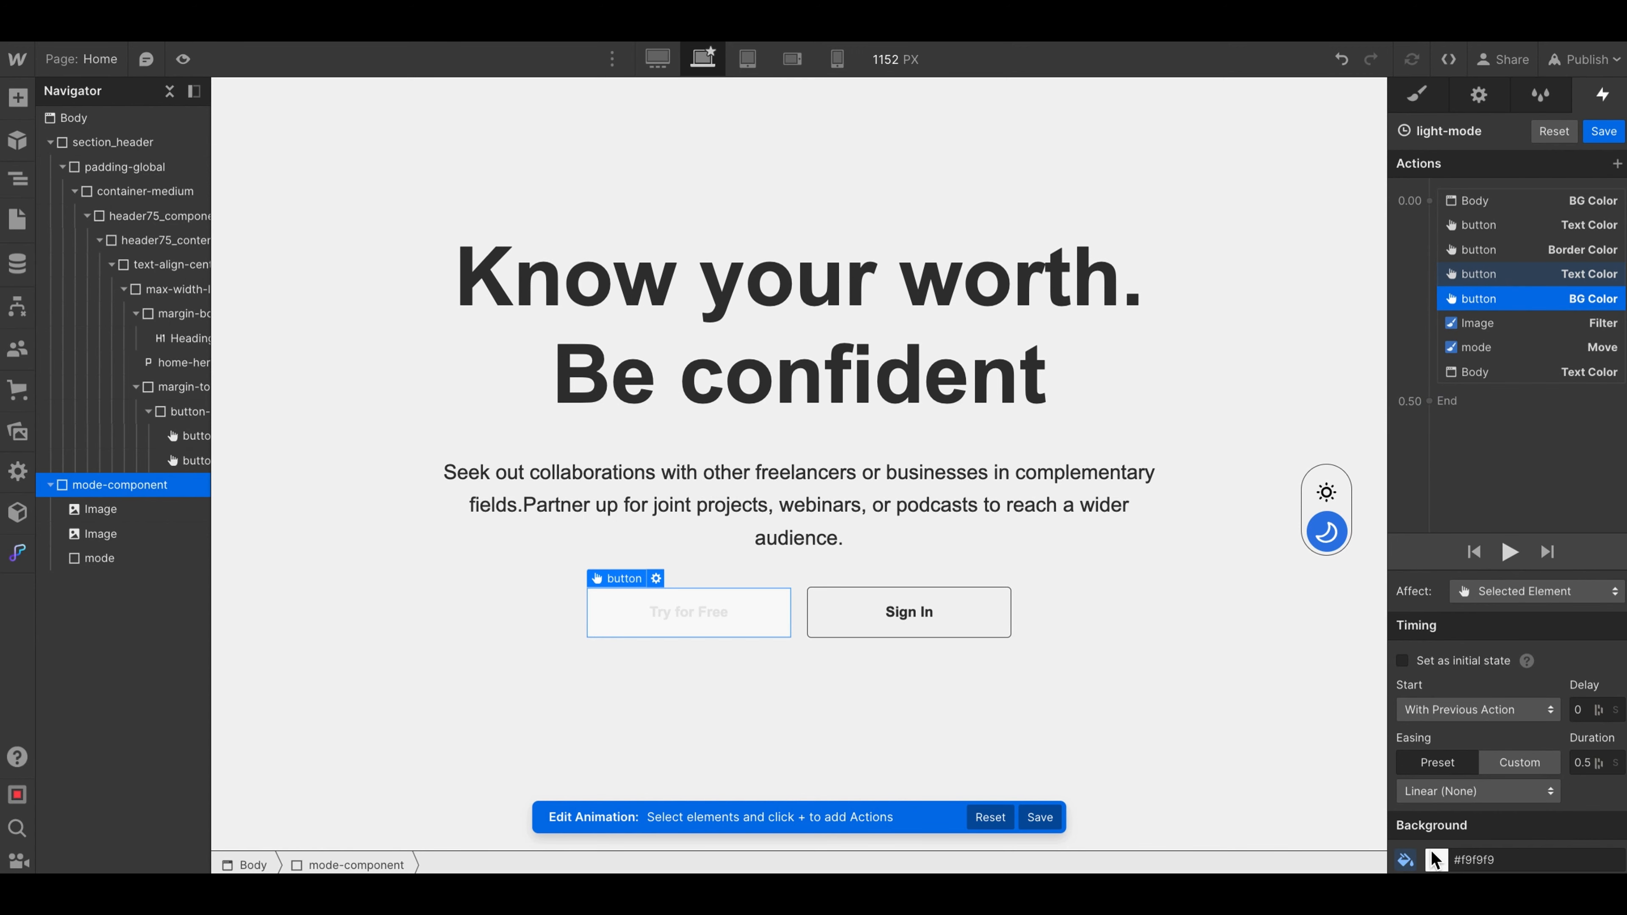
left_click(1436, 859)
left_click_drag(1406, 561, 1368, 667)
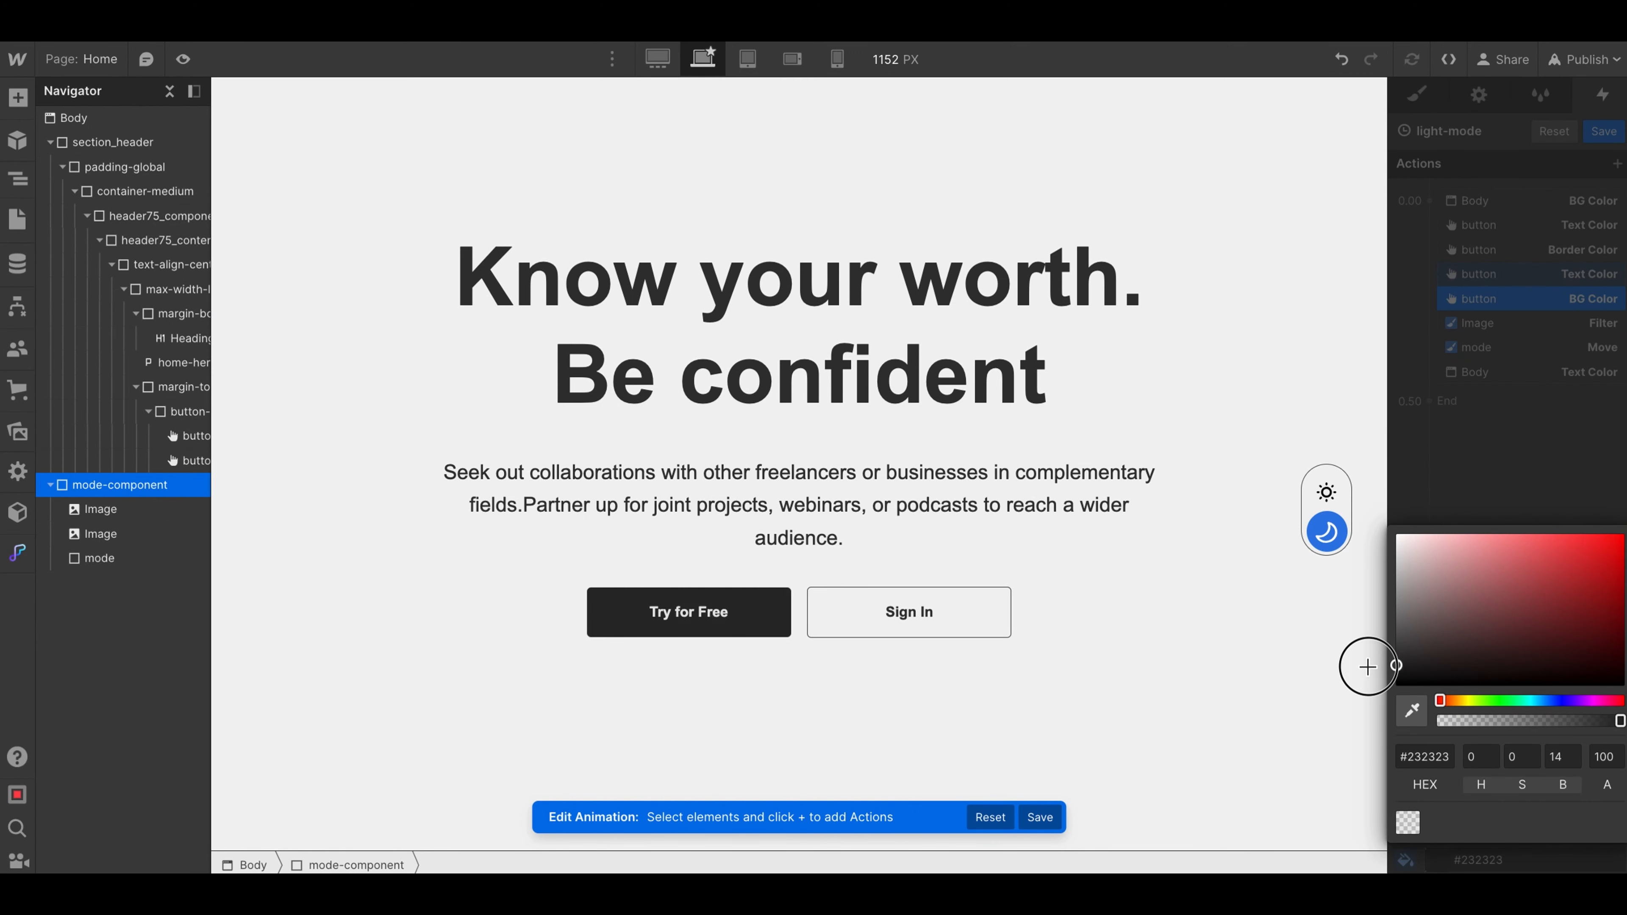
- Set the Invert amount of the Image class's Filter action to 100%
left_click(1484, 323)
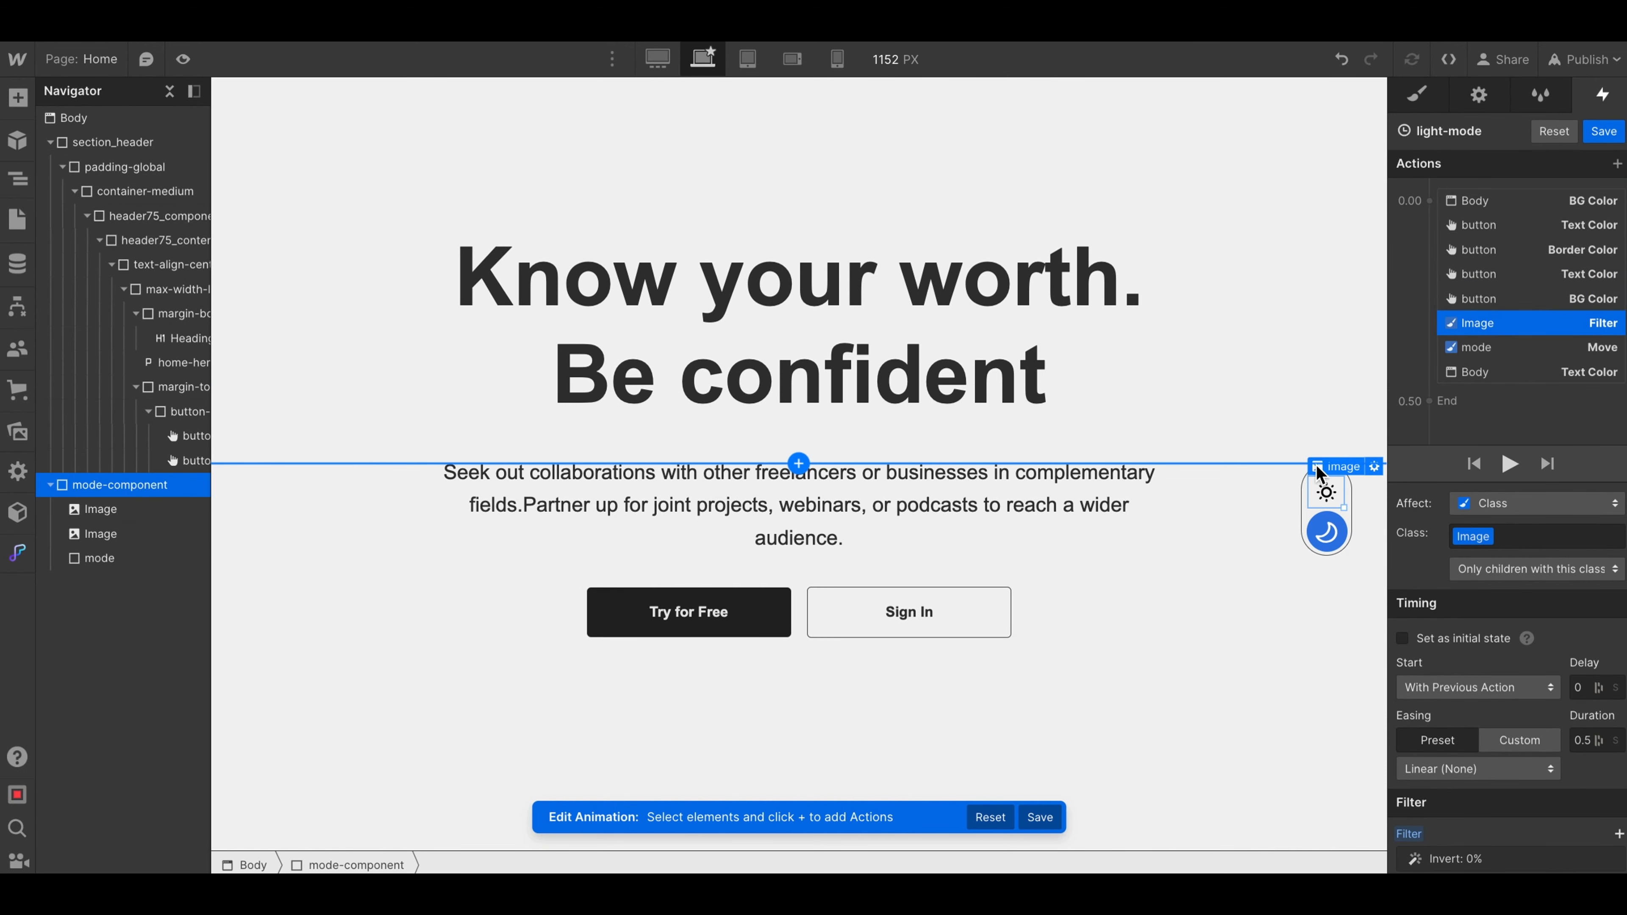
left_click(1463, 858)
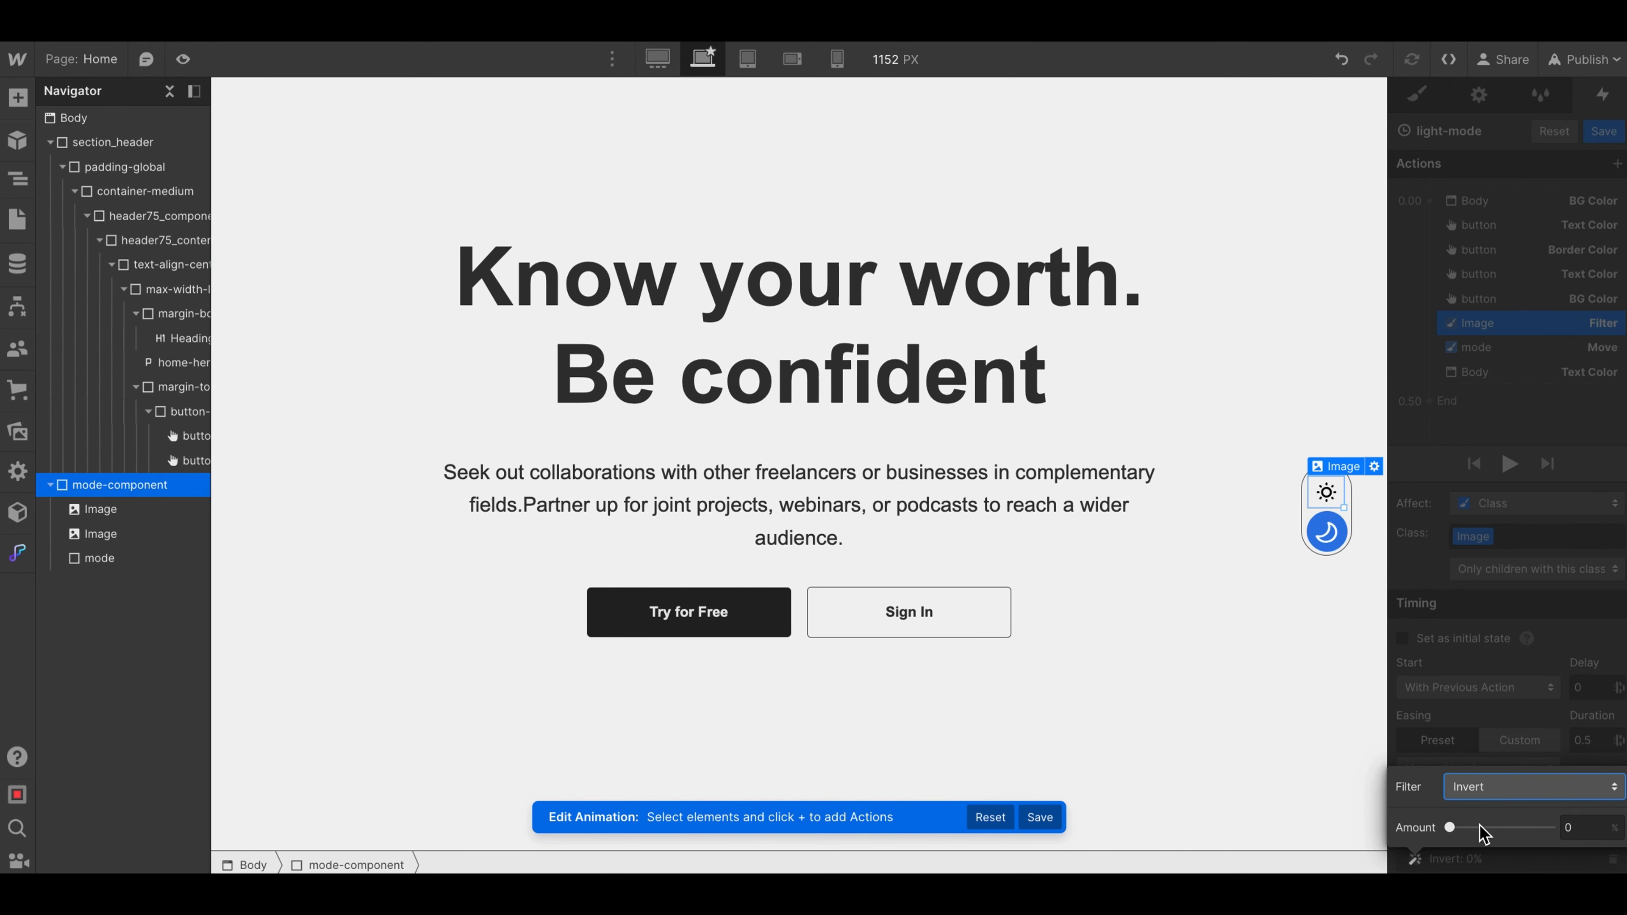
left_click_drag(1450, 828, 1582, 828)
left_click(1510, 368)
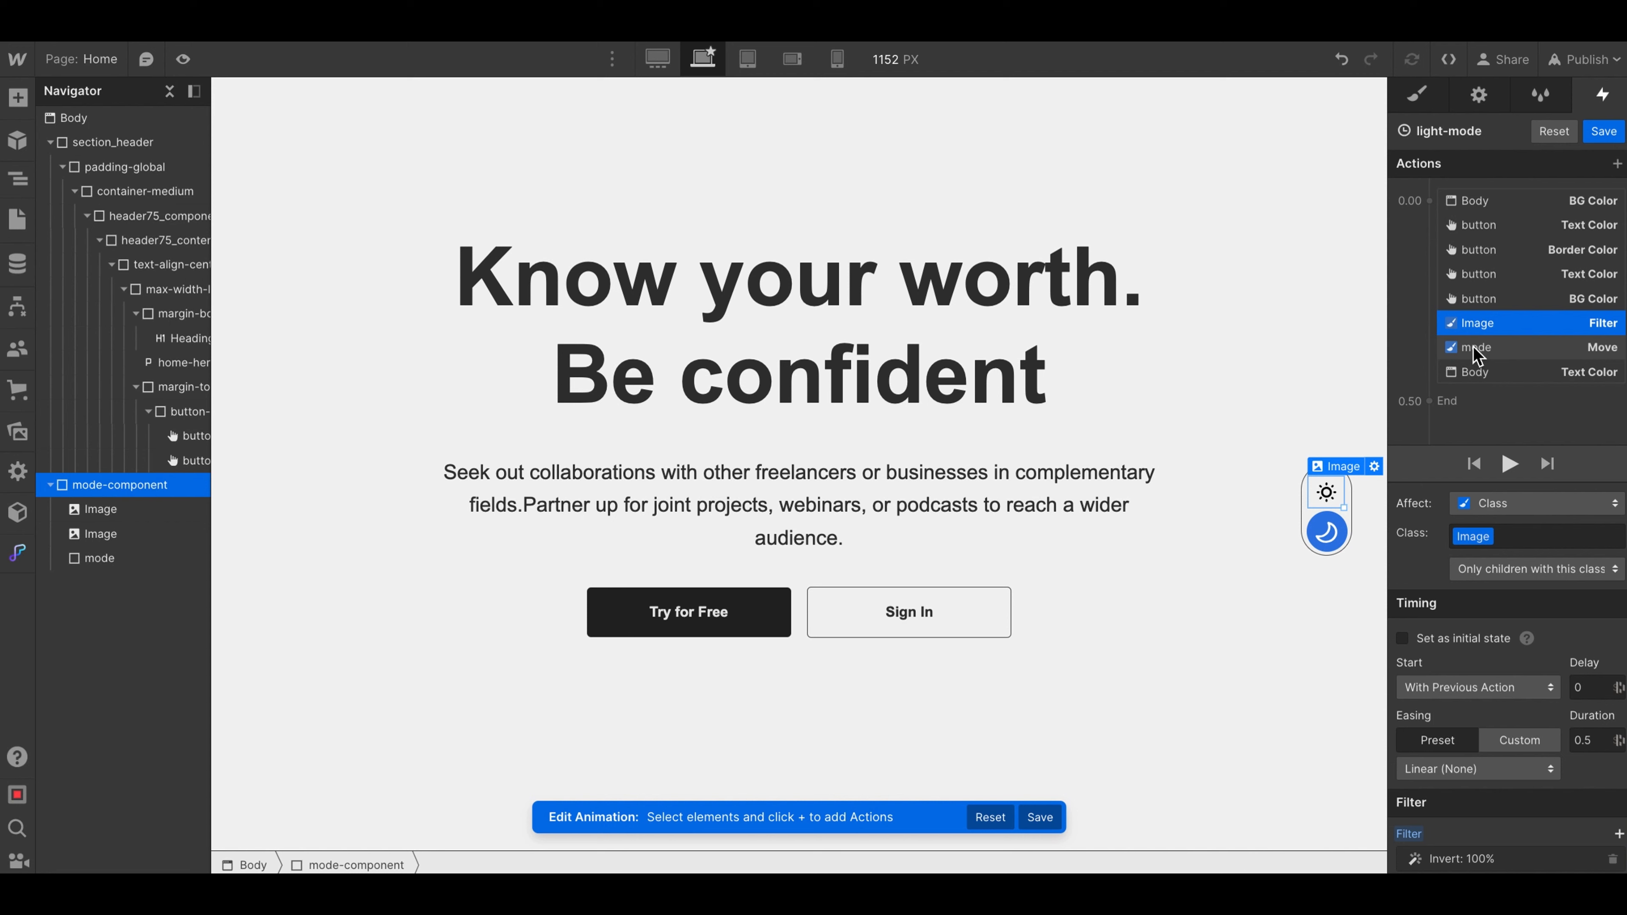
- Set the vertical (Y) offset of the mode circle's Move action to 0 px
left_click(1473, 347)
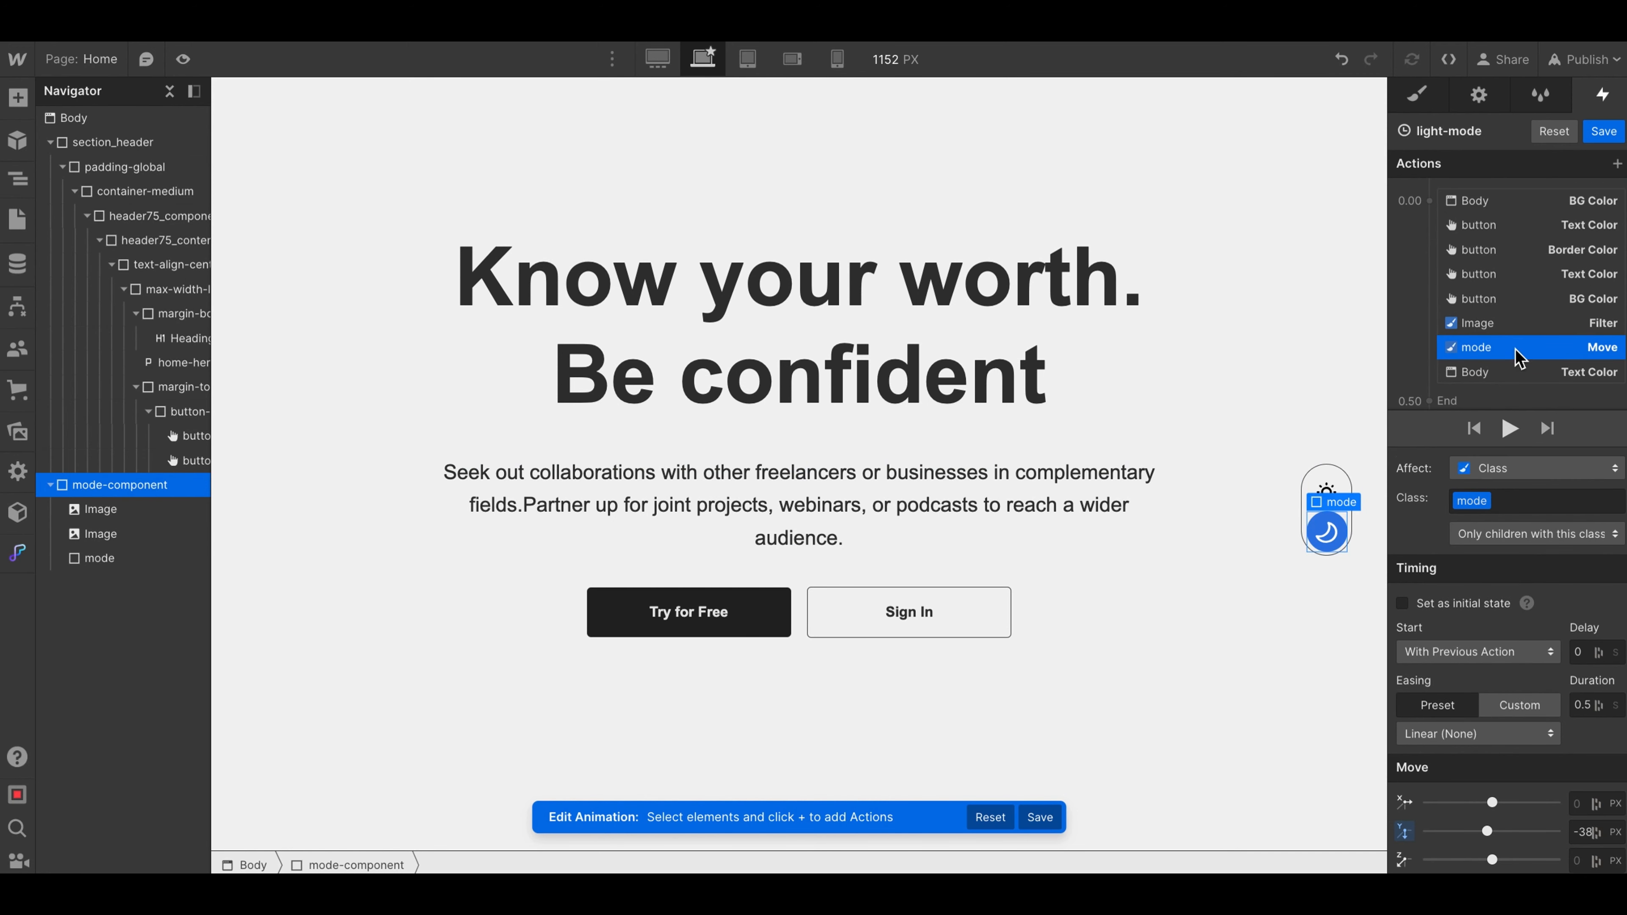
left_click(1582, 832)
type("0")
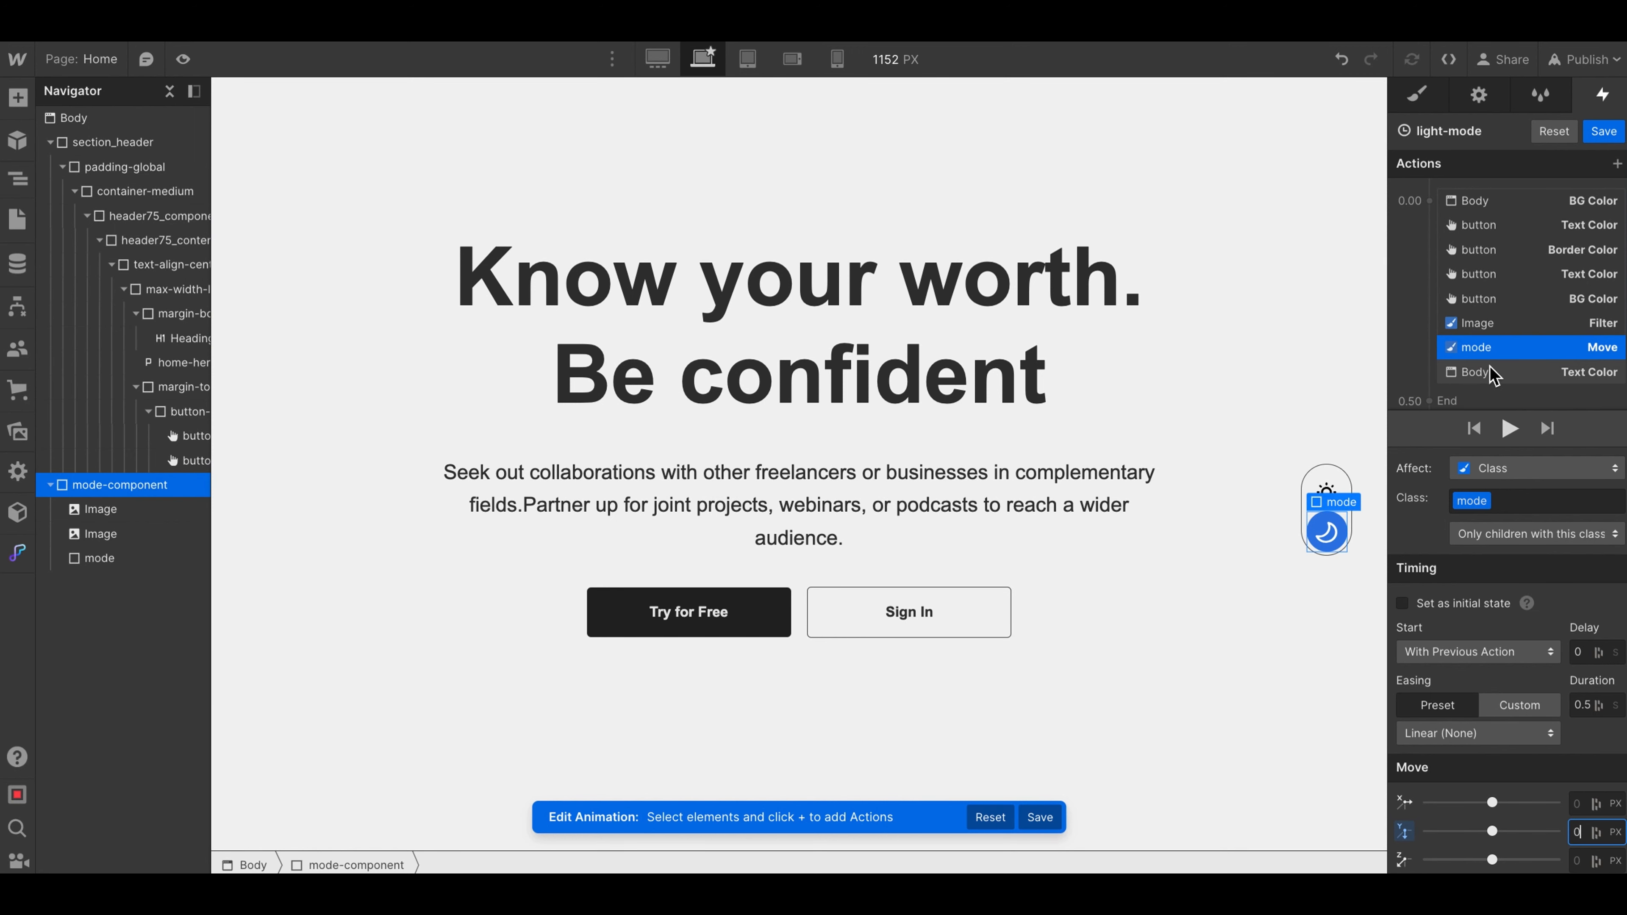
- Set the Body's Text Color action to the dark gray #292929 and save the light-mode animation
left_click(1491, 375)
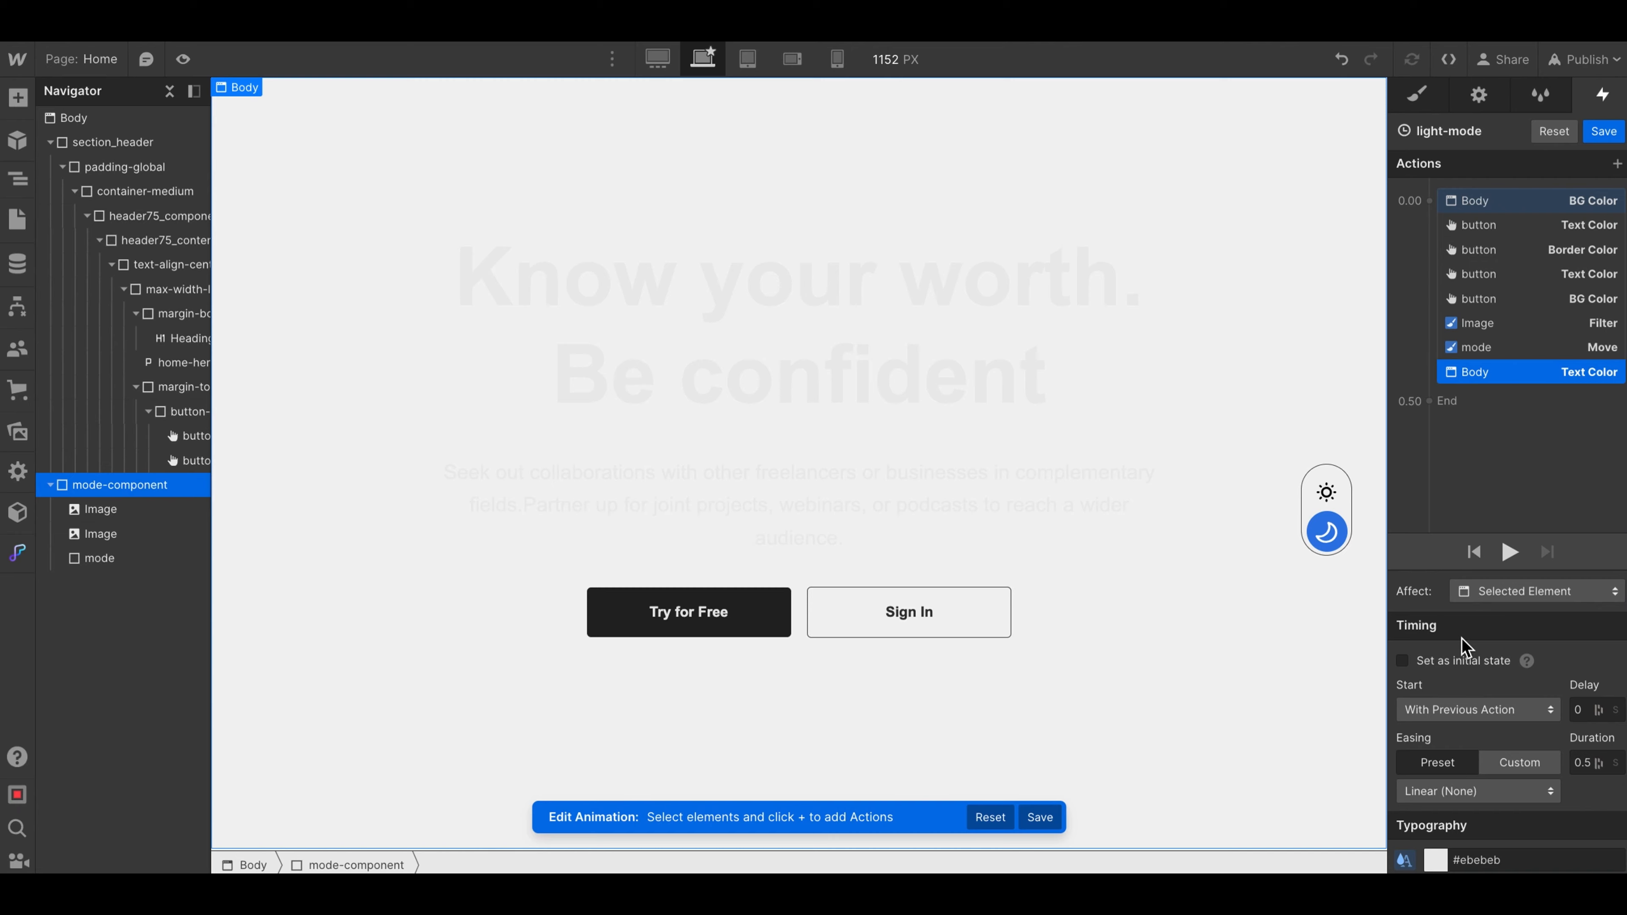
left_click(1435, 861)
left_click(1418, 580)
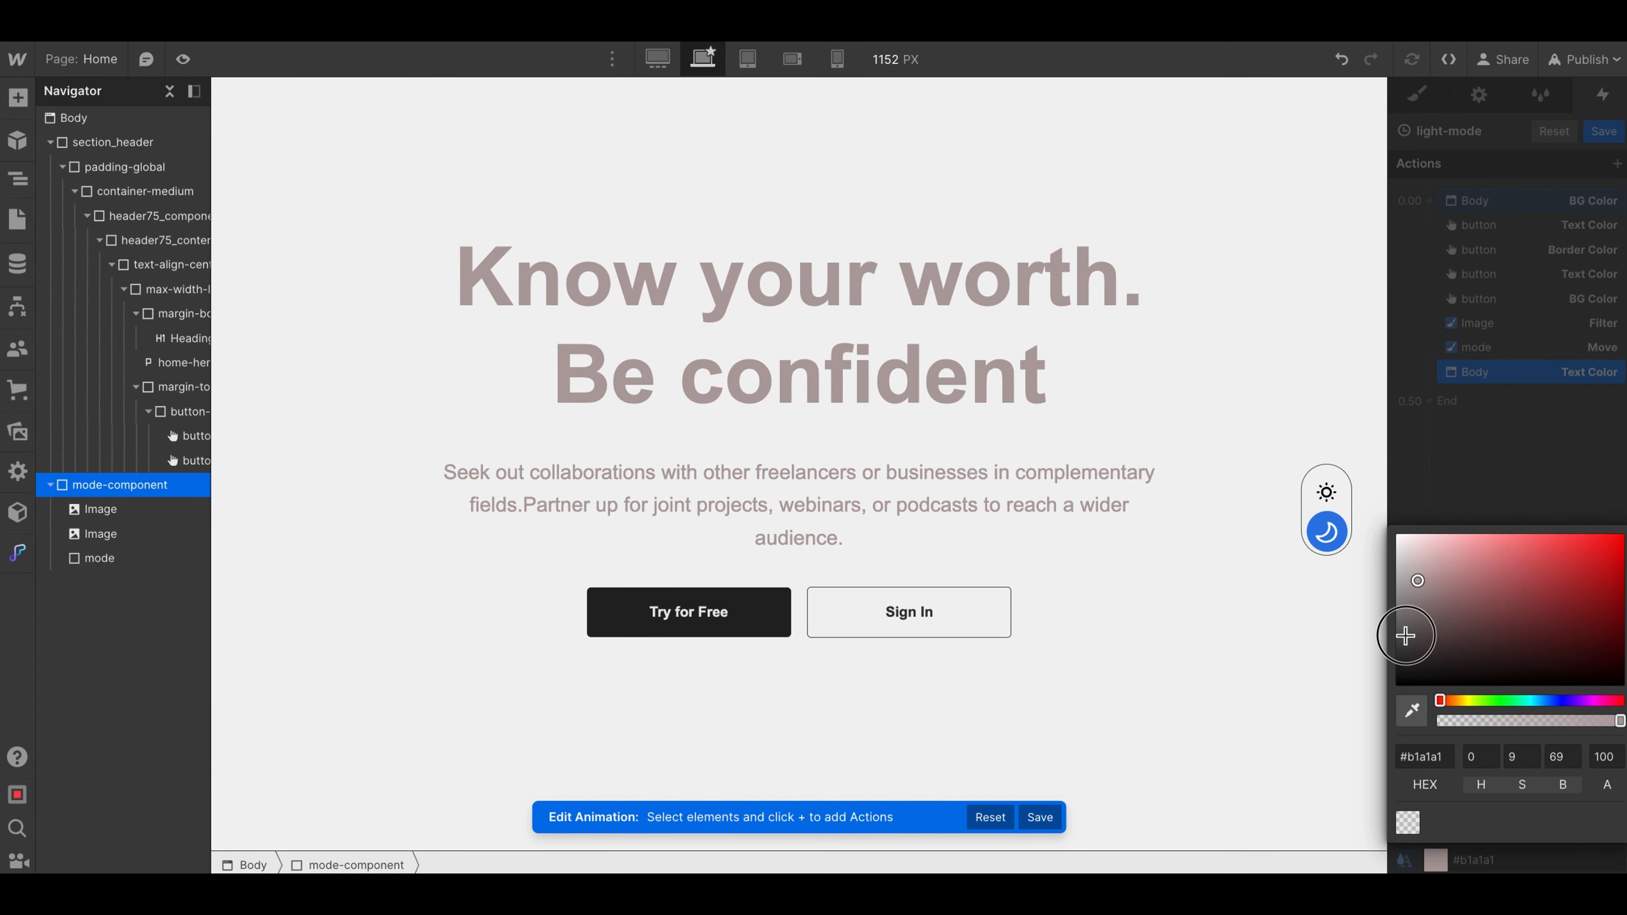
left_click_drag(1406, 636, 1377, 662)
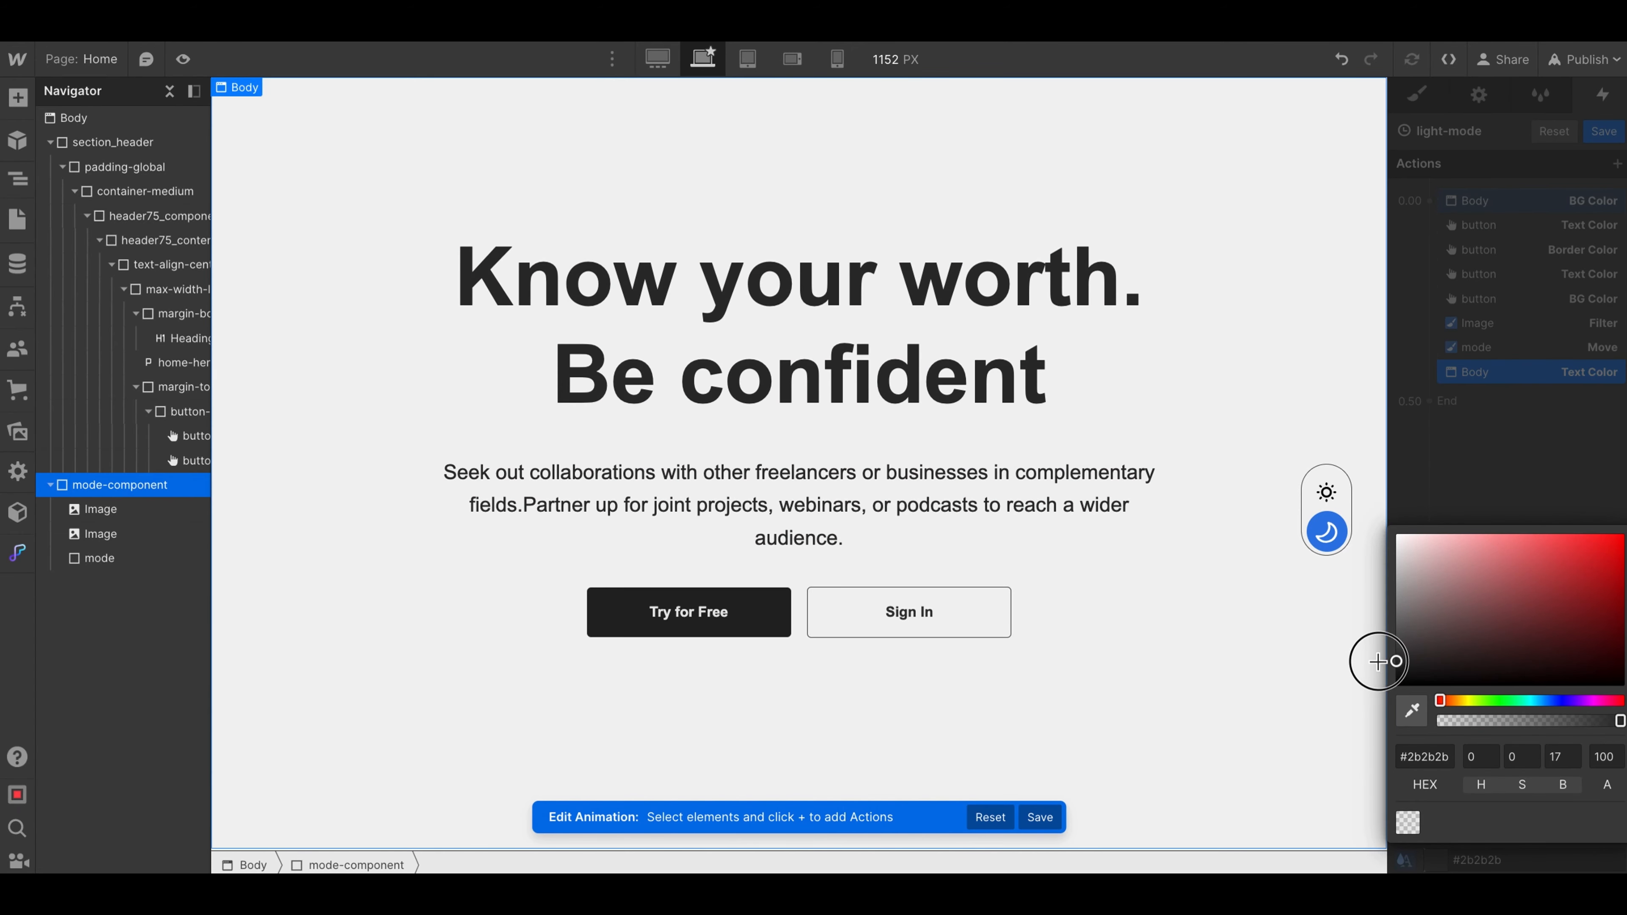
left_click(1481, 375)
left_click(1603, 131)
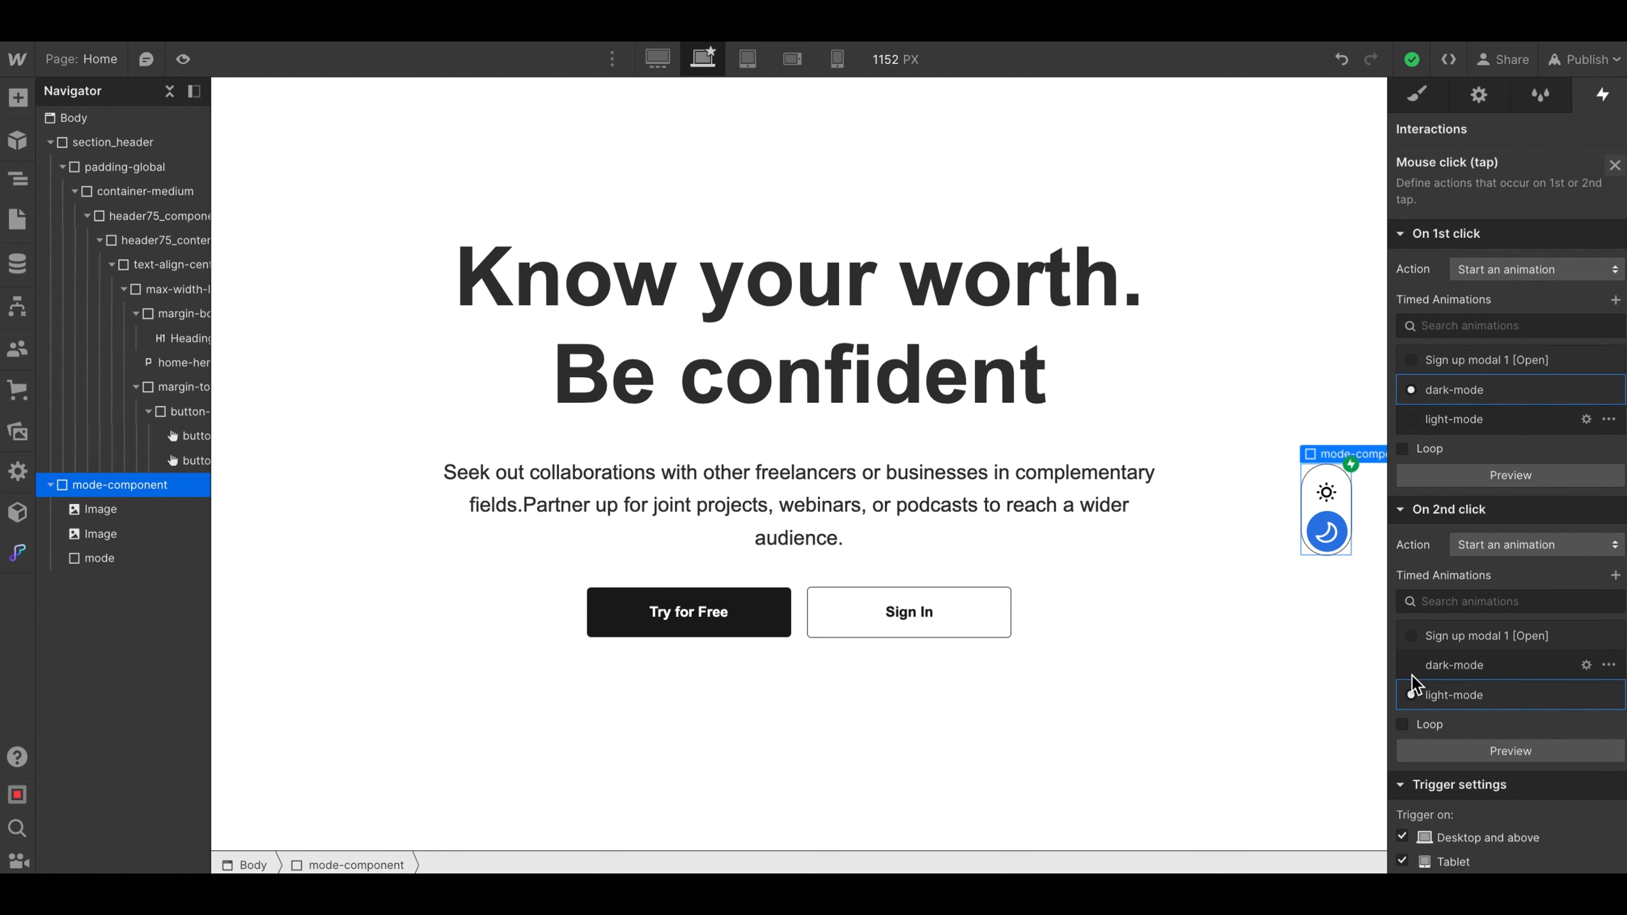
- Preview the page and switch the toggle between dark and light mode twice to check both animations
left_click(183, 59)
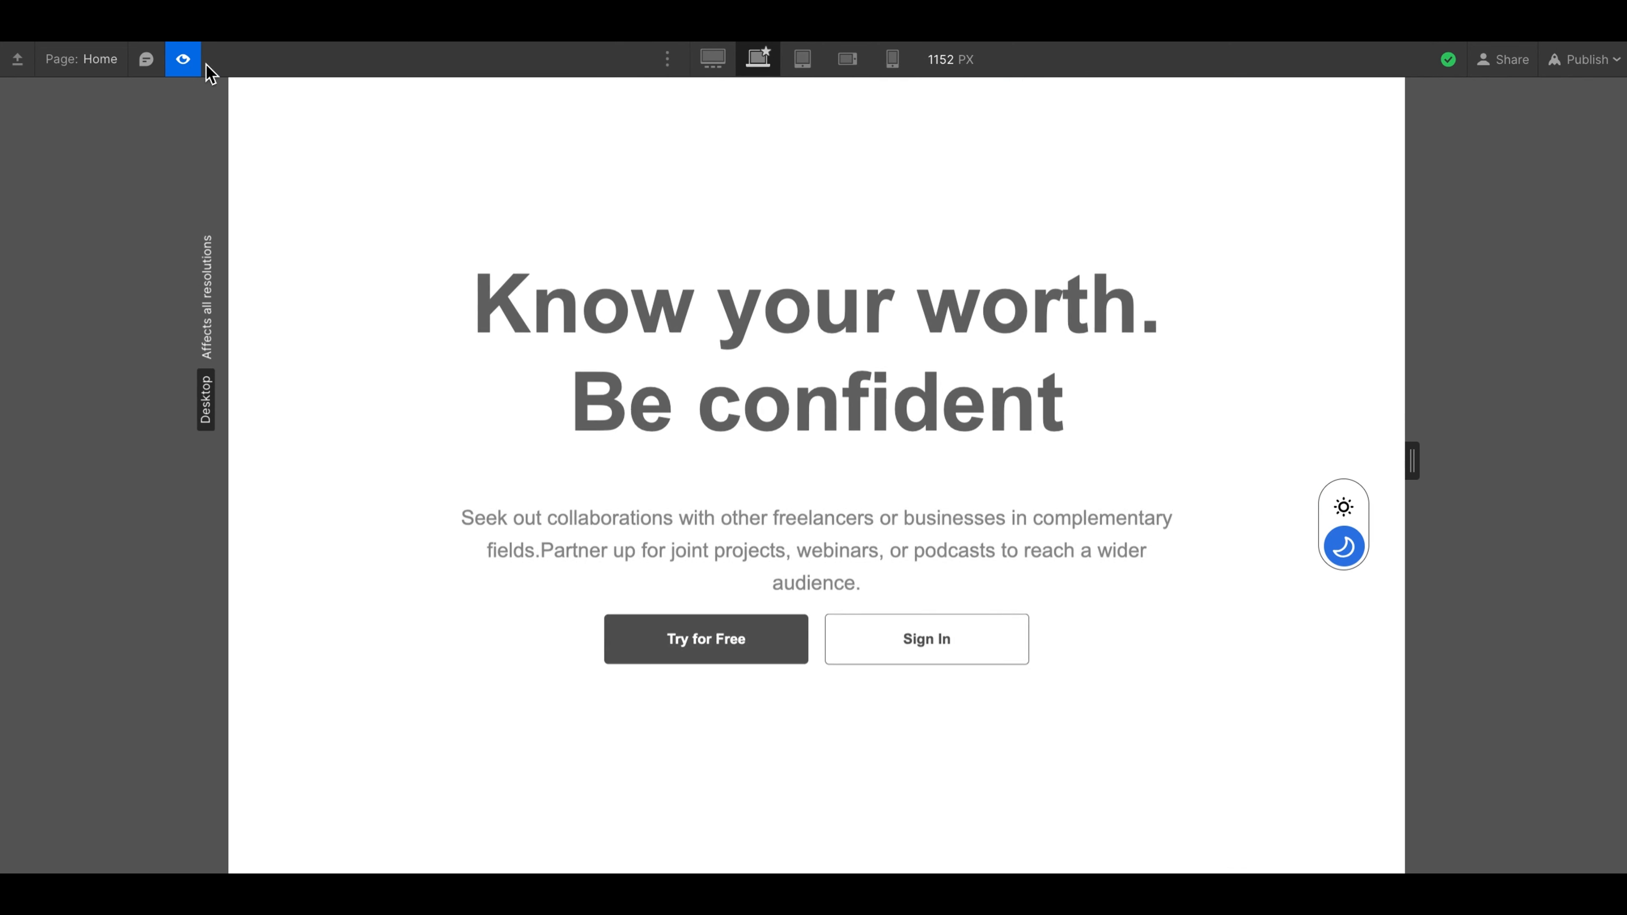
left_click(1345, 510)
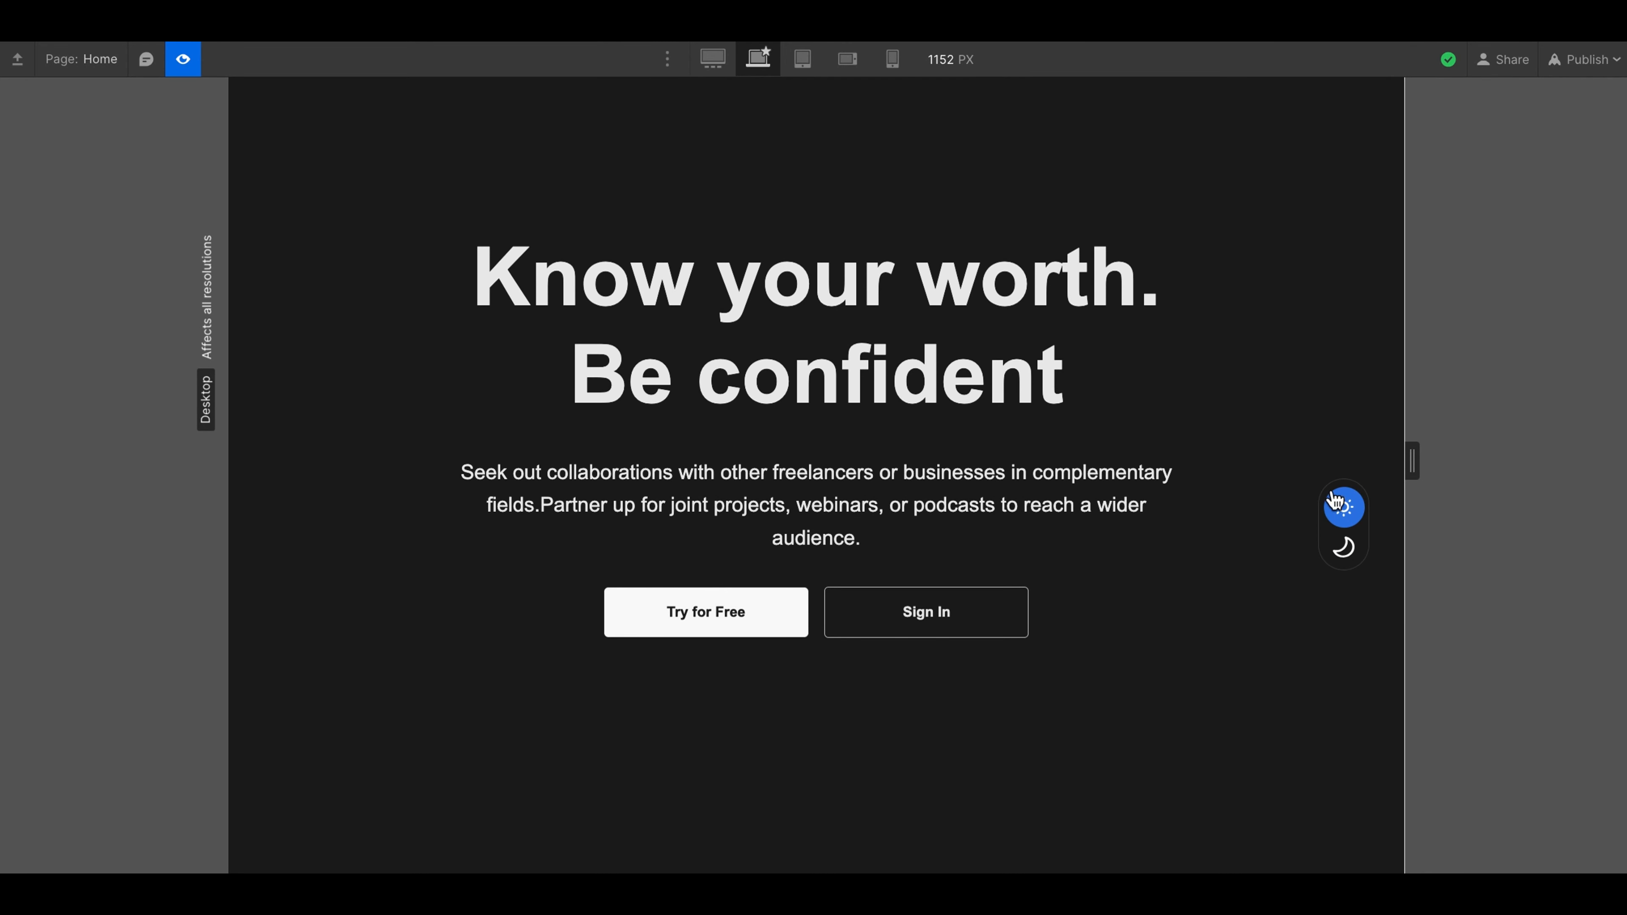
left_click(1345, 547)
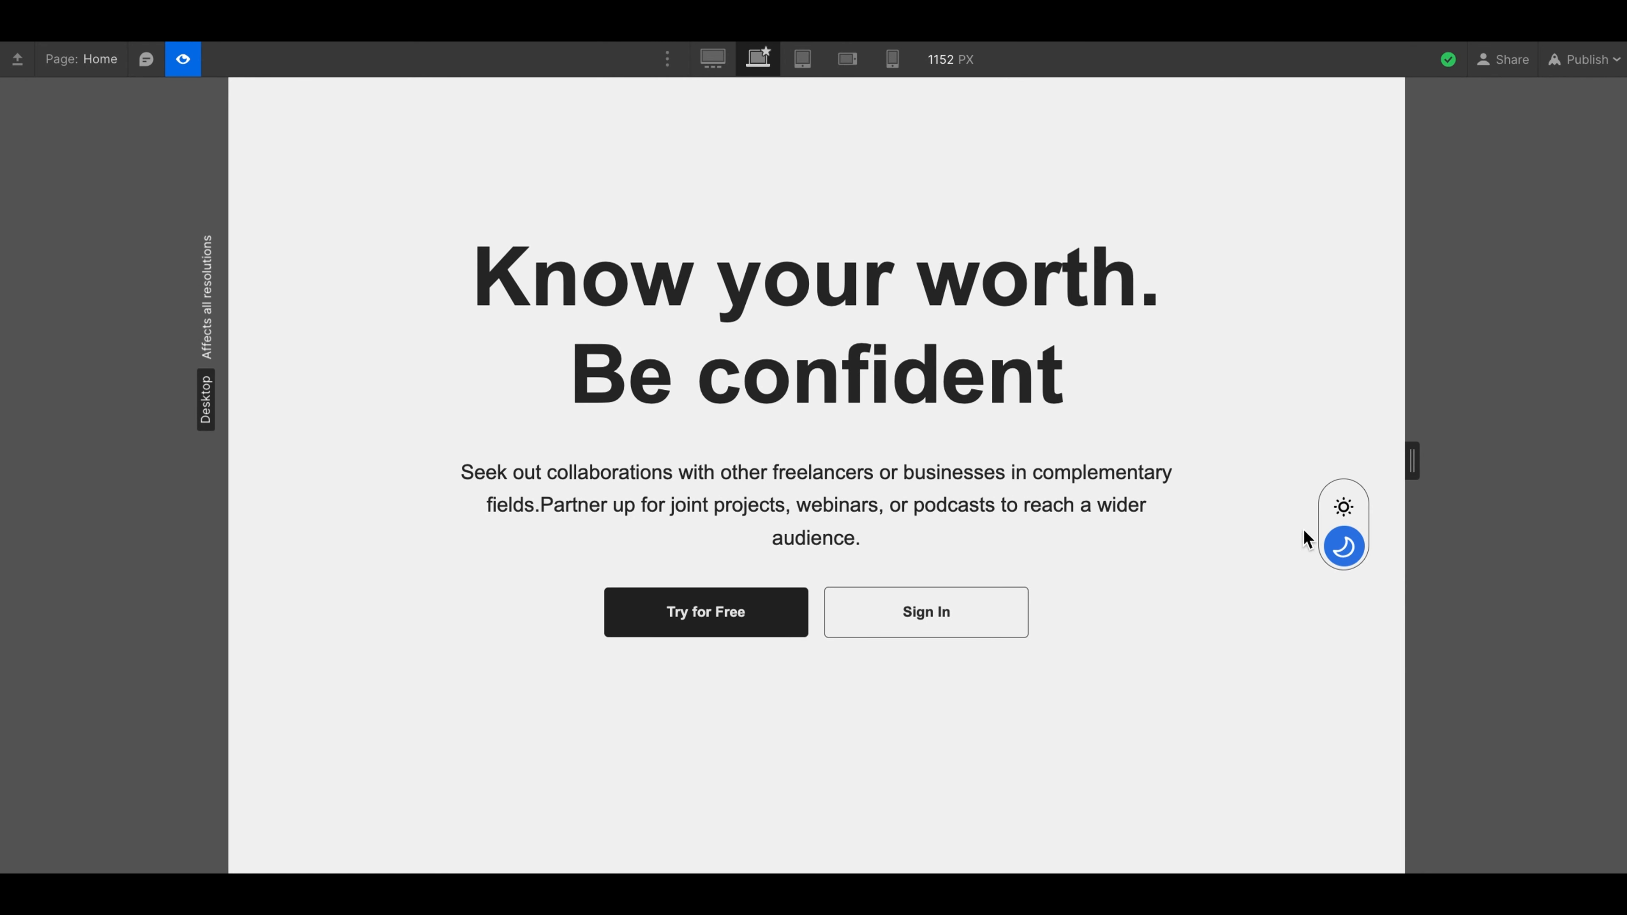
left_click(1344, 507)
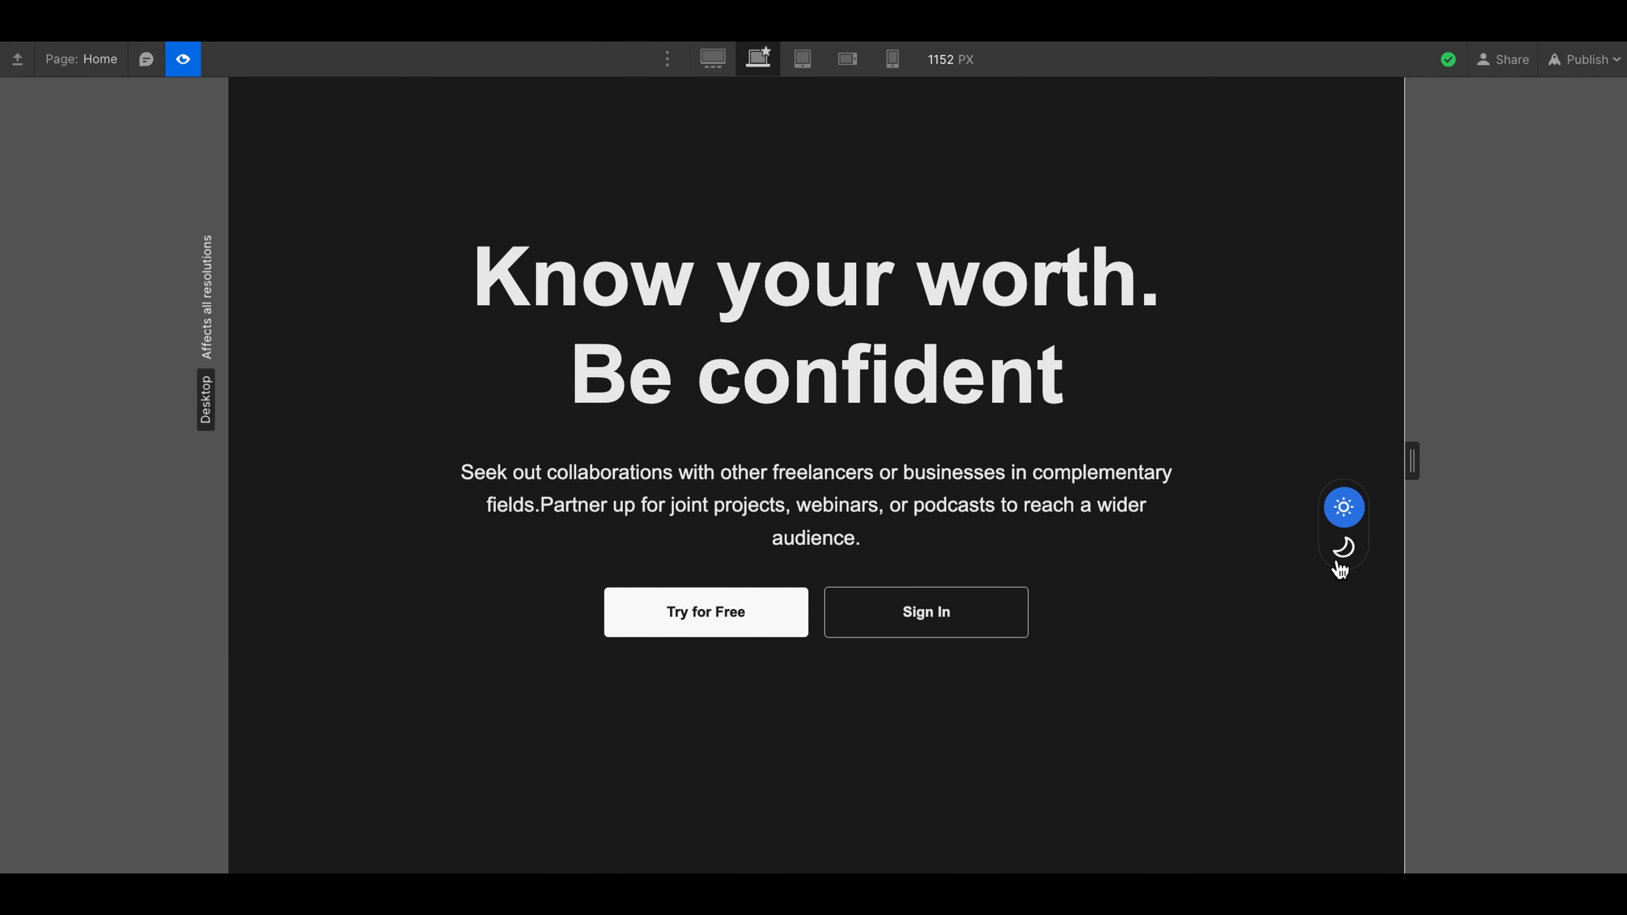
left_click(1343, 550)
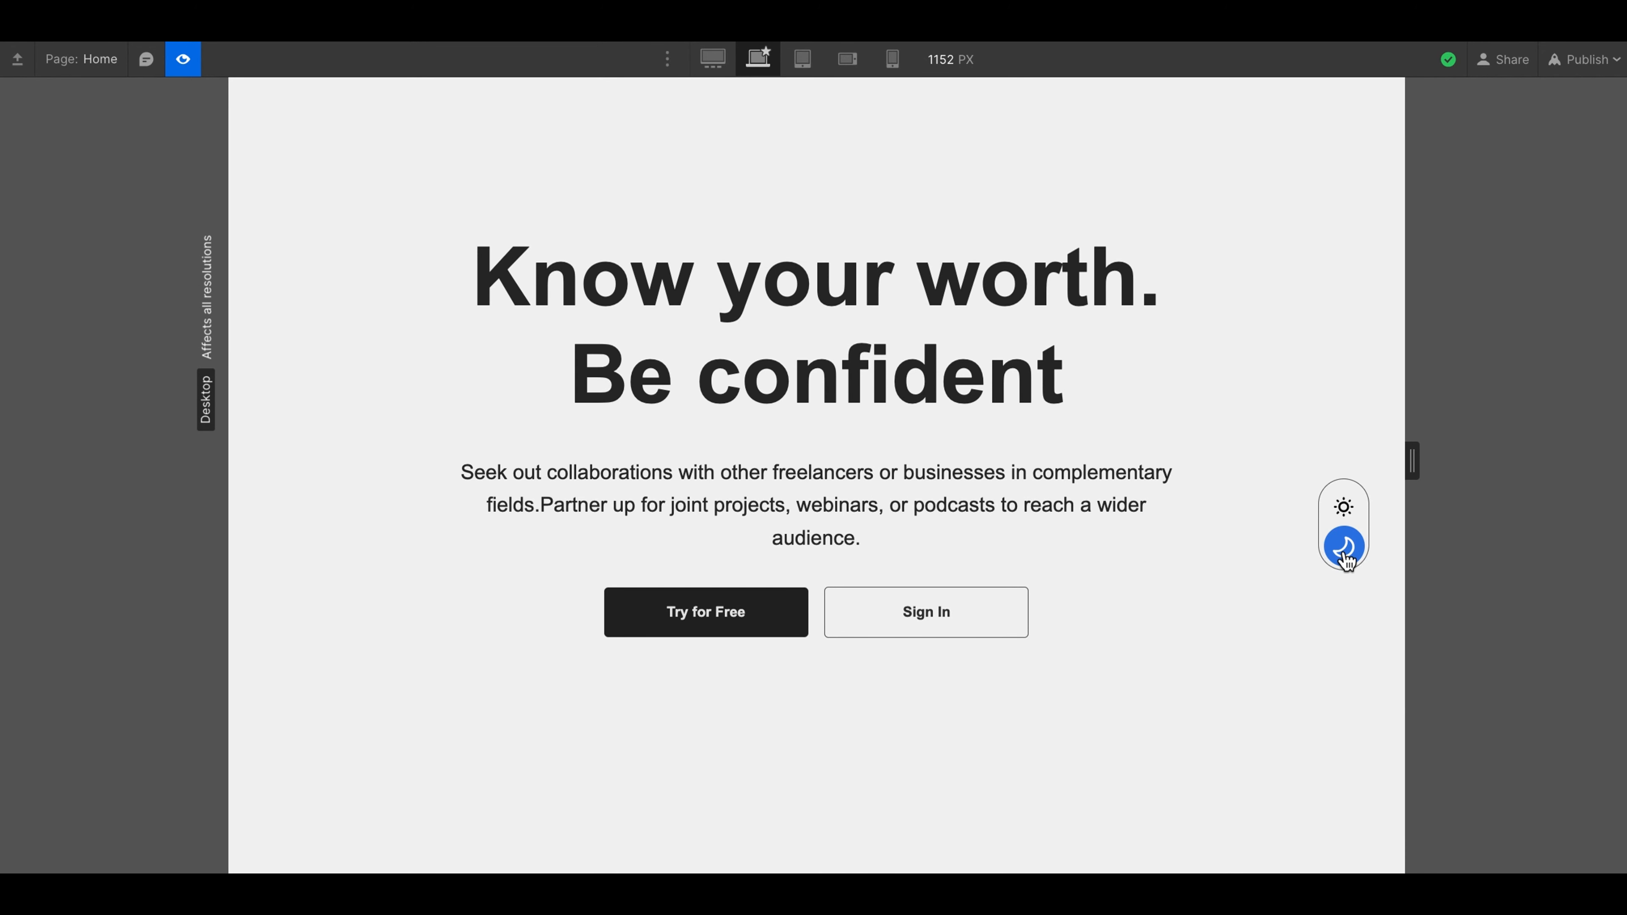